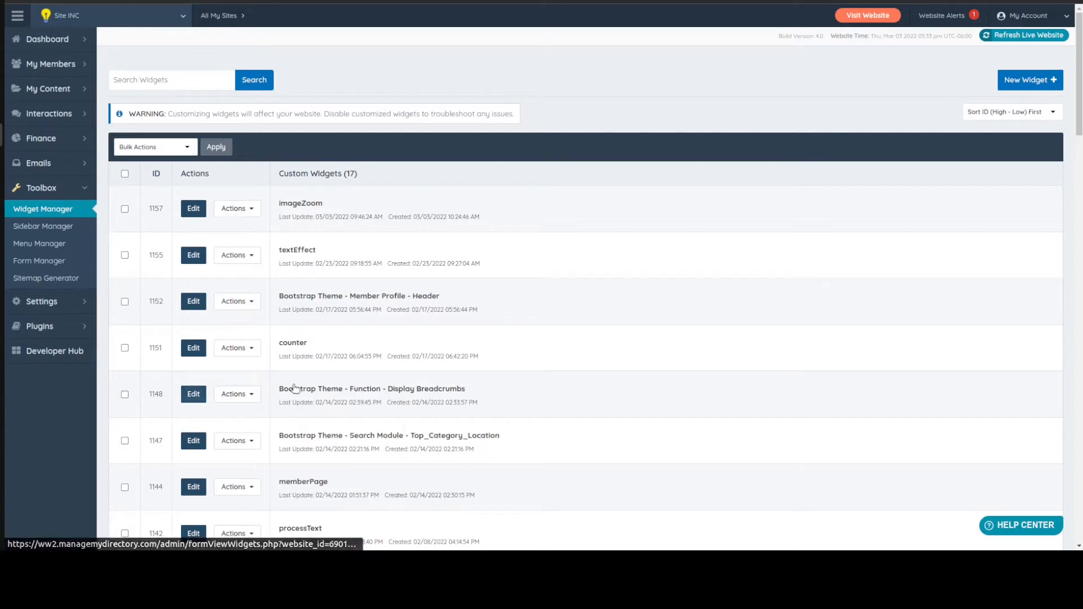
pyautogui.moveTo(305, 203); pyautogui.dragTo(358, 434)
pyautogui.click(304, 213)
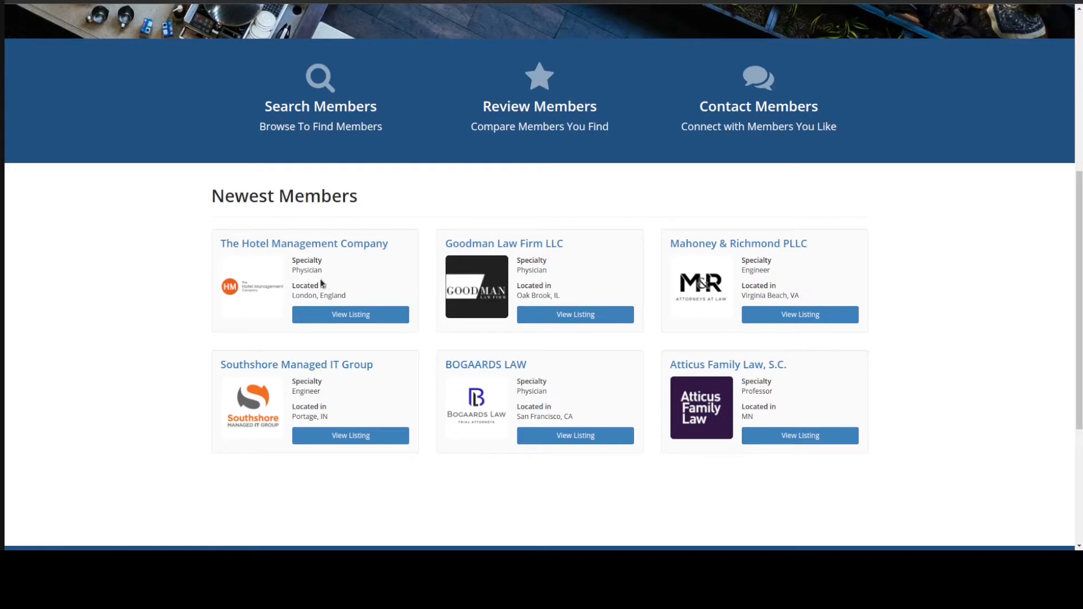
# Examine the Newest Members section on the live homepage, including its title and the specialty displayed on each member card
pyautogui.moveTo(292, 270); pyautogui.dragTo(334, 272)
pyautogui.click(349, 277)
pyautogui.click(335, 273)
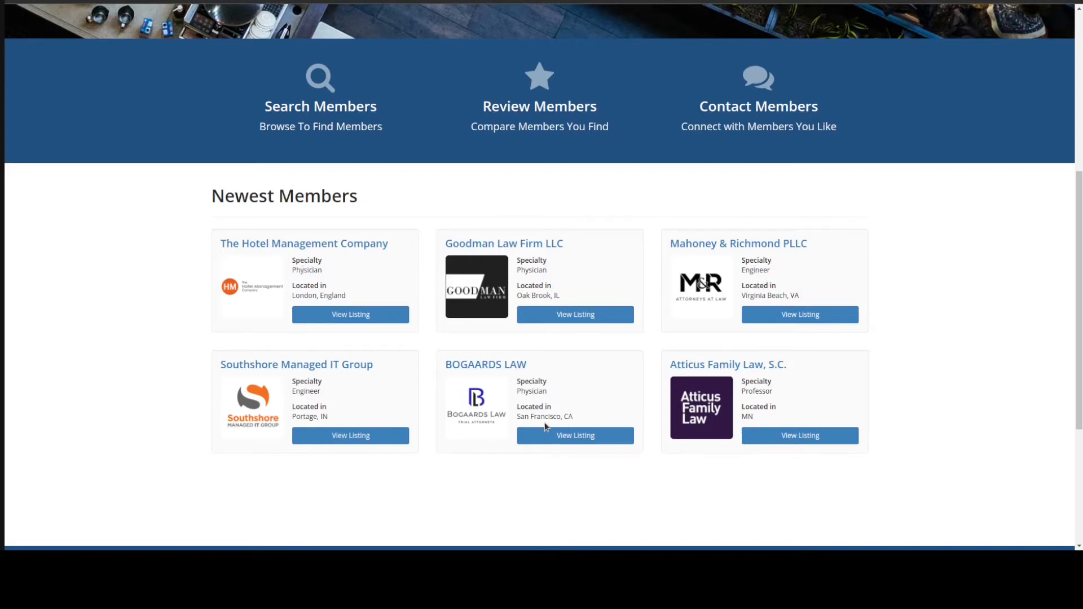
pyautogui.doubleClick(766, 392)
pyautogui.click(800, 399)
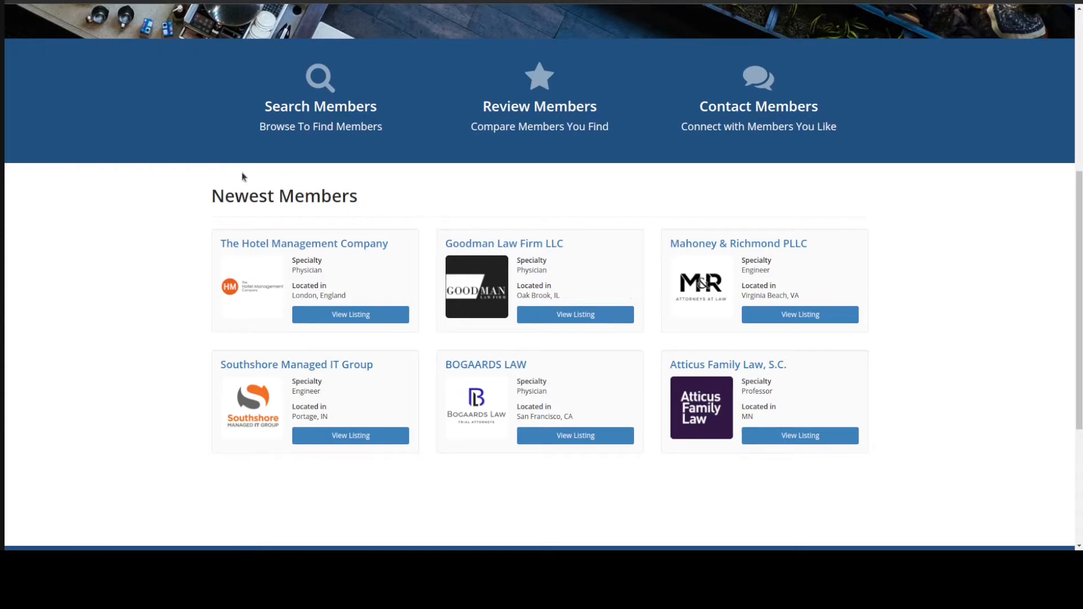
pyautogui.moveTo(212, 196); pyautogui.dragTo(395, 212)
pyautogui.click(376, 199)
pyautogui.moveTo(214, 193); pyautogui.dragTo(401, 203)
pyautogui.click(403, 202)
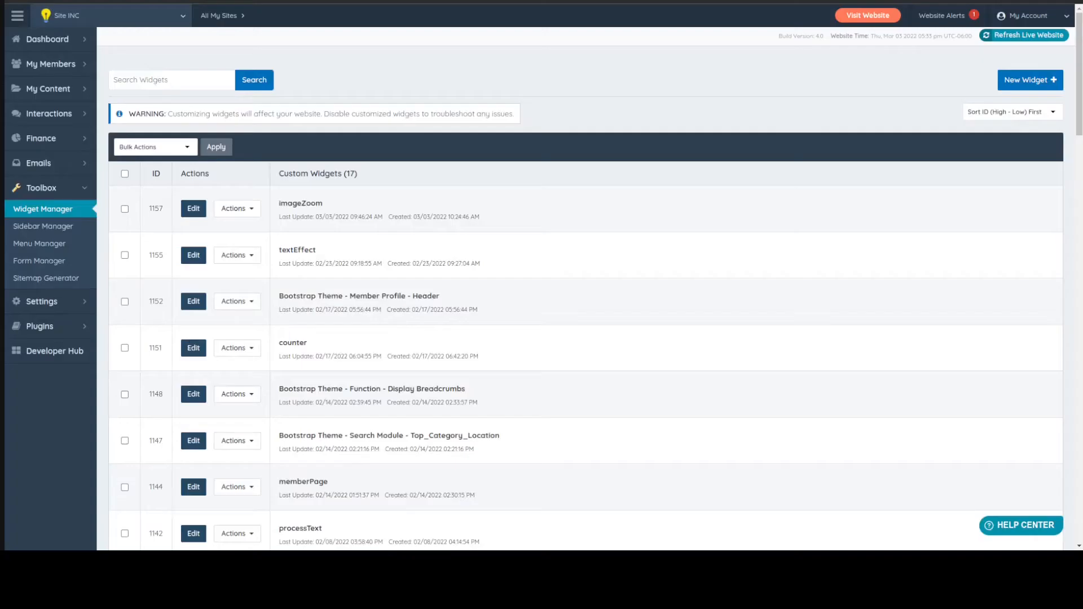
# Open the homepage design settings and expand the Select Content to Display options
pyautogui.moveTo(53, 310)
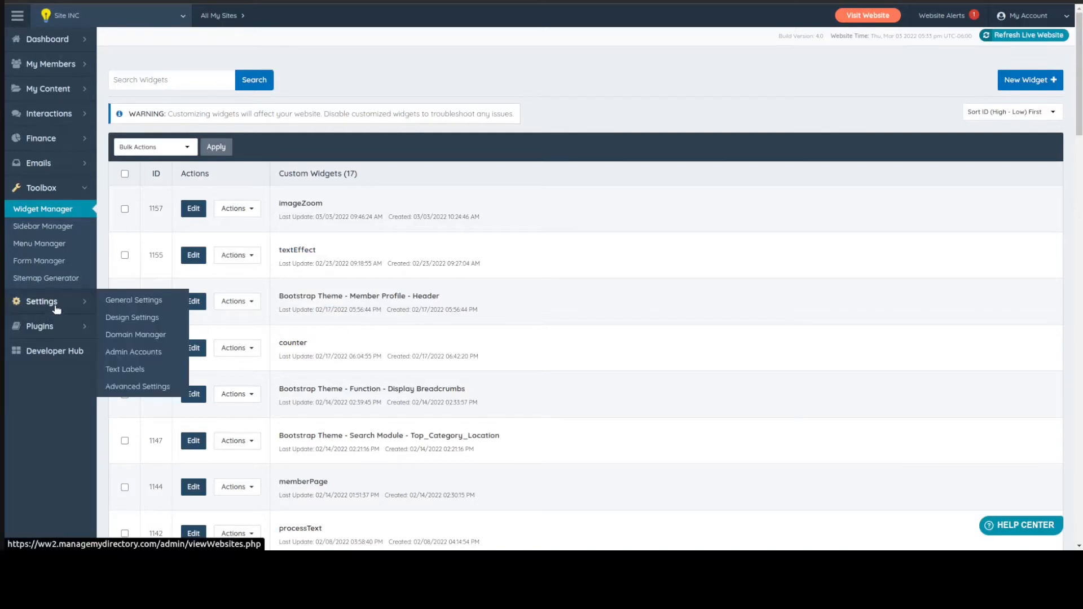
pyautogui.click(141, 319)
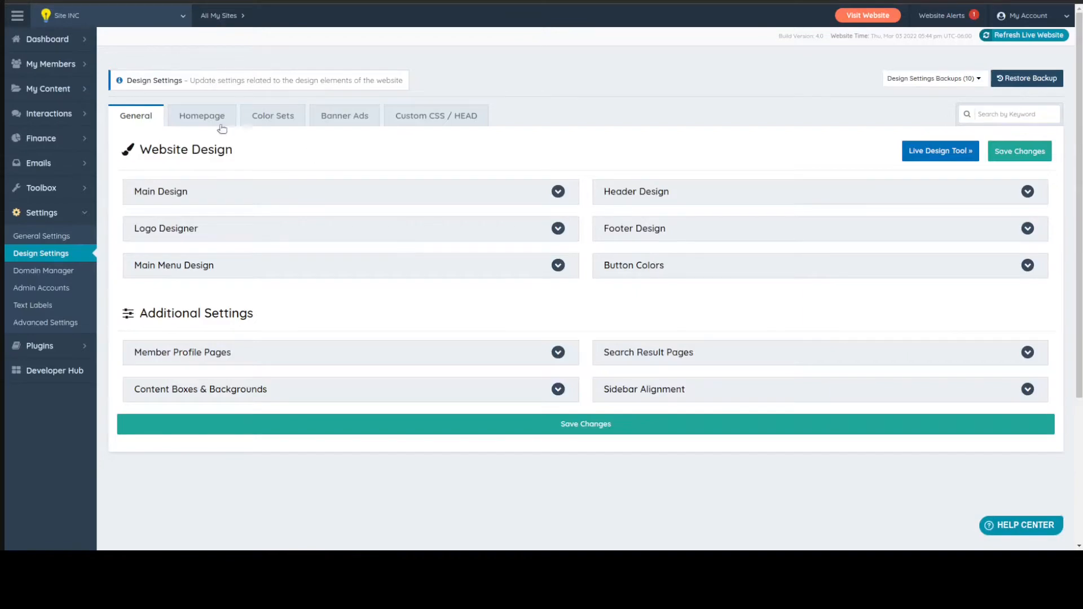
pyautogui.click(212, 115)
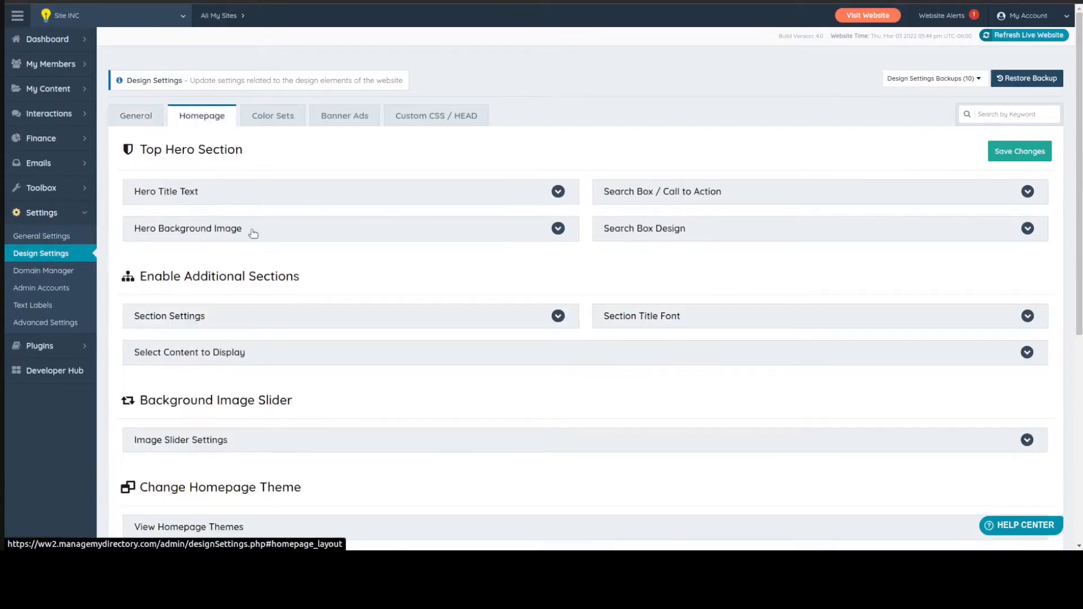
pyautogui.scroll(-2, 251, 232)
pyautogui.click(178, 260)
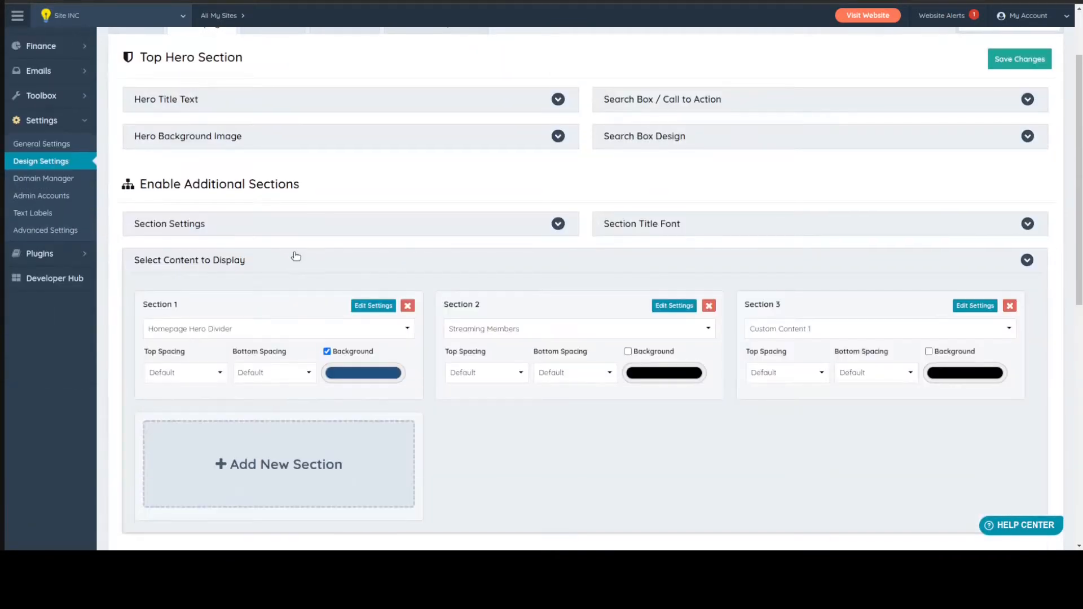
pyautogui.scroll(-2, 406, 237)
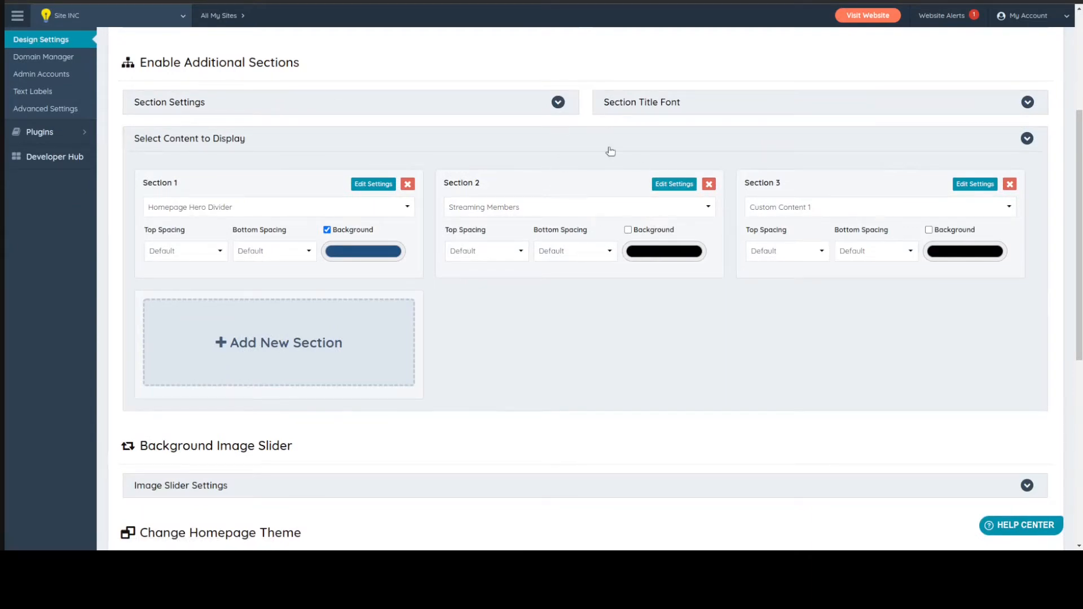
# Set the Streaming Members section's Display Additional Information to Display Sub Level Category, save it and check the specialties on the homepage cards
pyautogui.click(674, 186)
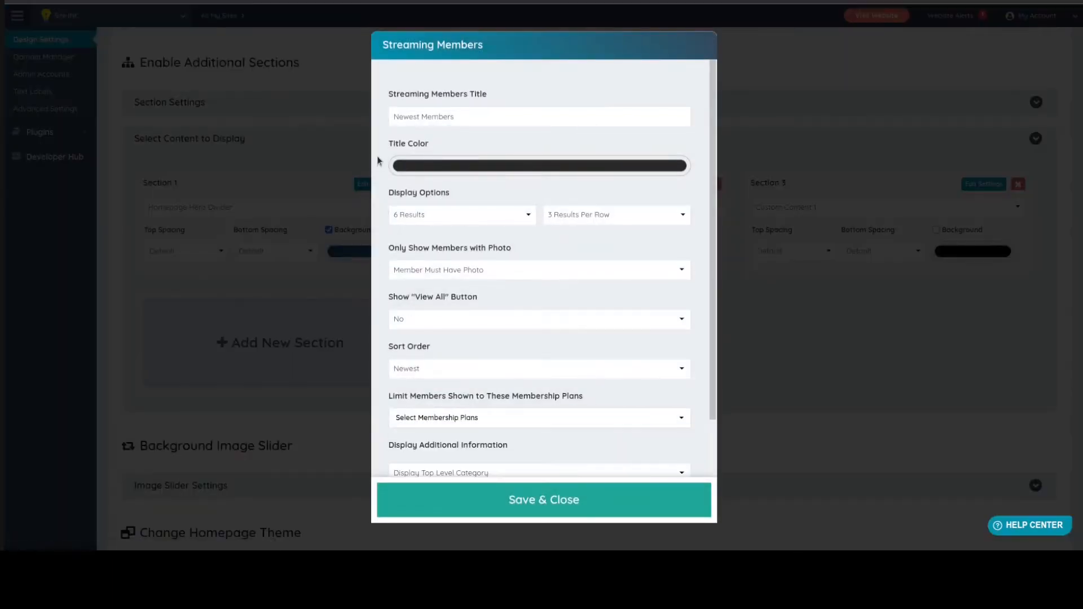
pyautogui.scroll(-2, 381, 163)
pyautogui.click(392, 296)
pyautogui.click(387, 225)
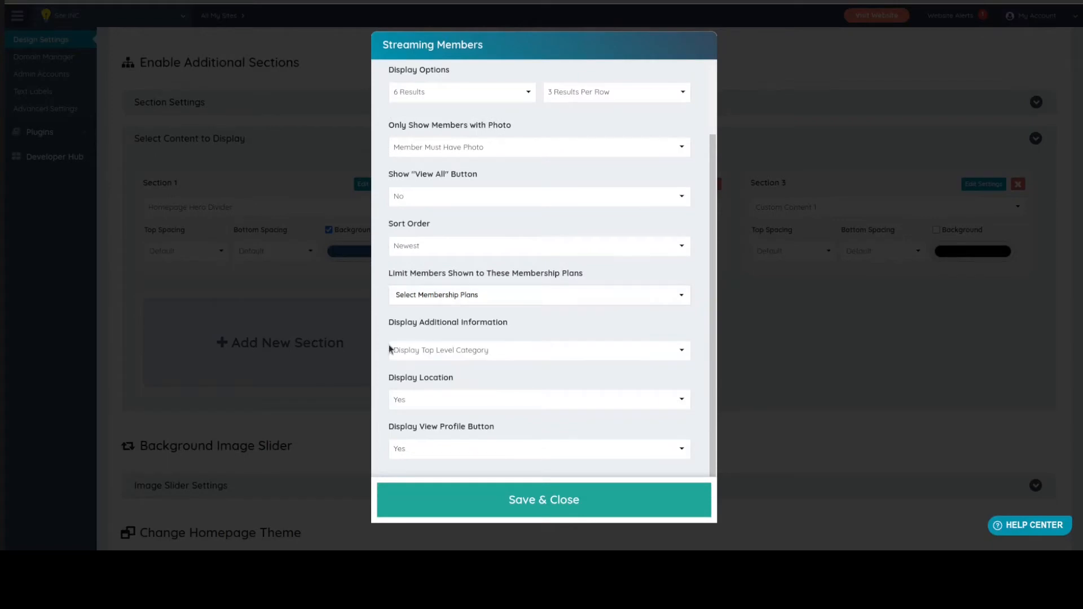
pyautogui.click(463, 359)
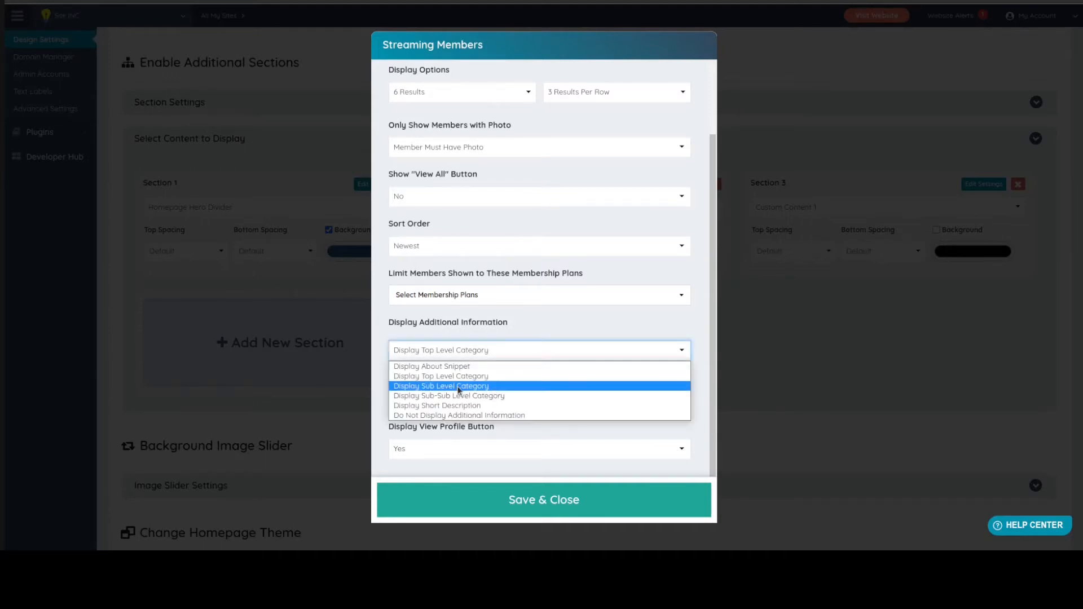
pyautogui.click(458, 387)
pyautogui.click(526, 510)
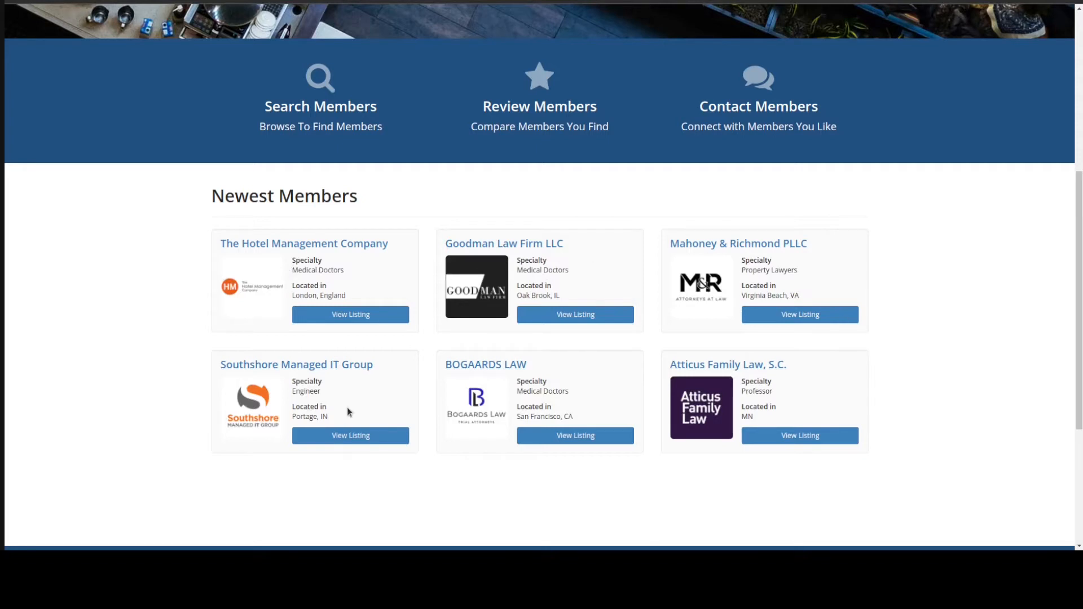
pyautogui.moveTo(294, 389); pyautogui.dragTo(338, 390)
pyautogui.click(338, 389)
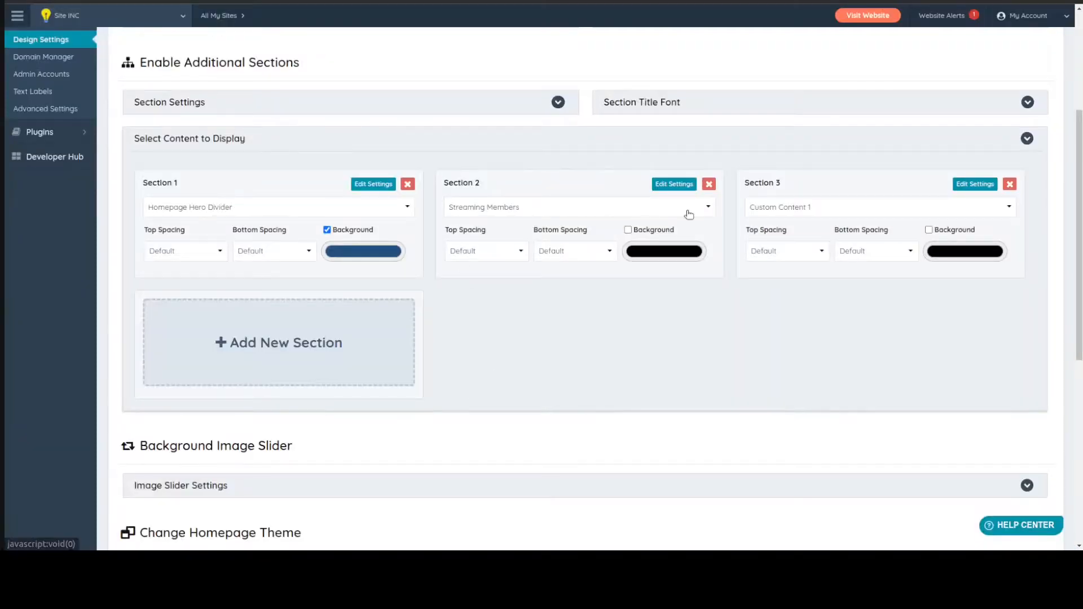
# Reopen the Streaming Members section settings, revisit the Display Additional Information option and save the section
pyautogui.click(680, 190)
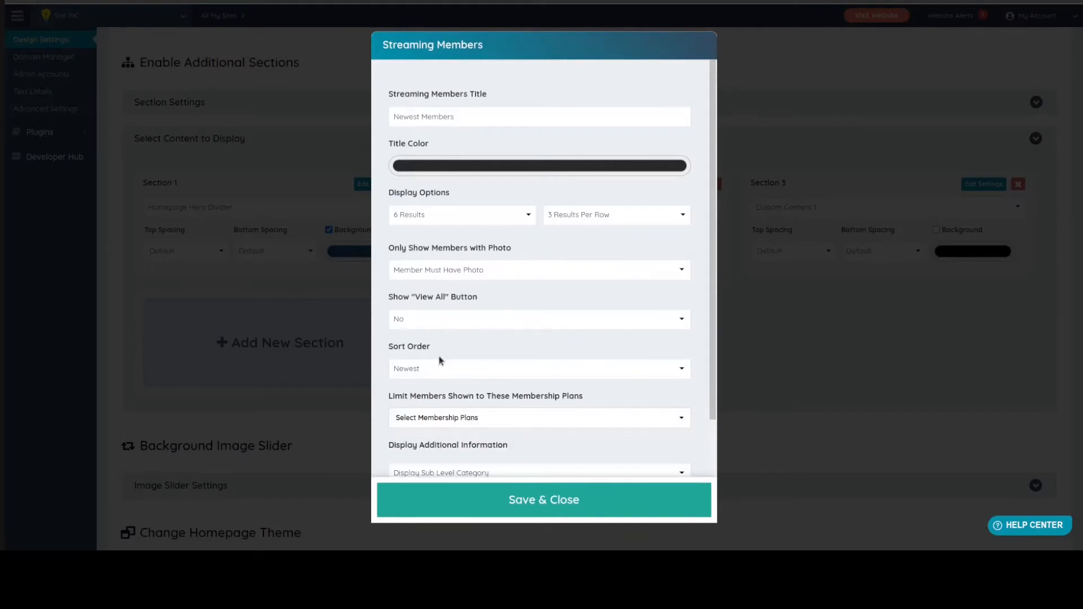
pyautogui.scroll(-2, 438, 356)
pyautogui.click(439, 355)
pyautogui.click(489, 490)
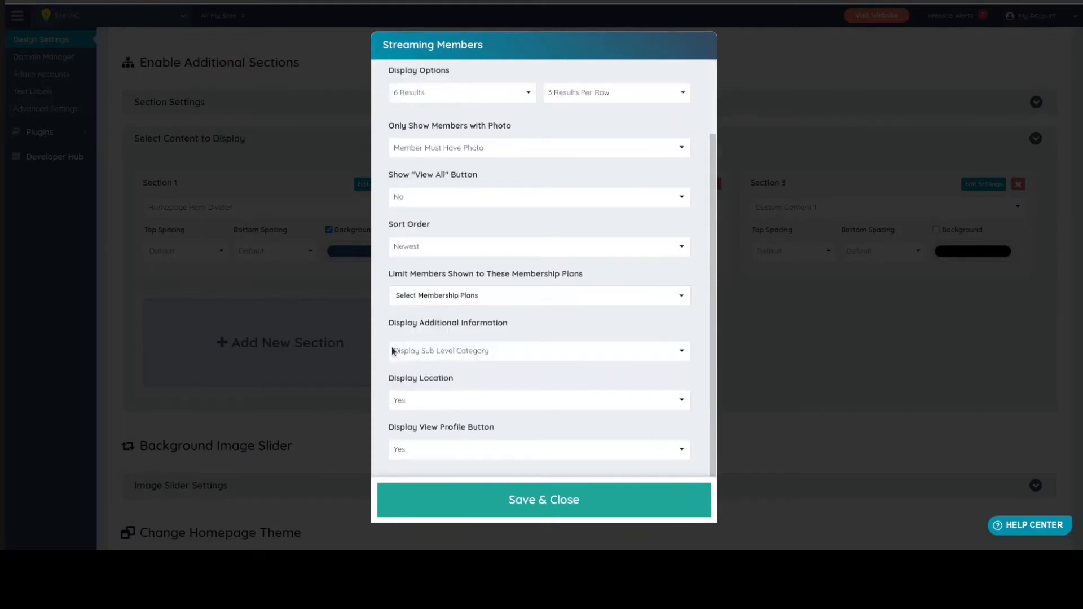
pyautogui.click(427, 354)
pyautogui.click(428, 369)
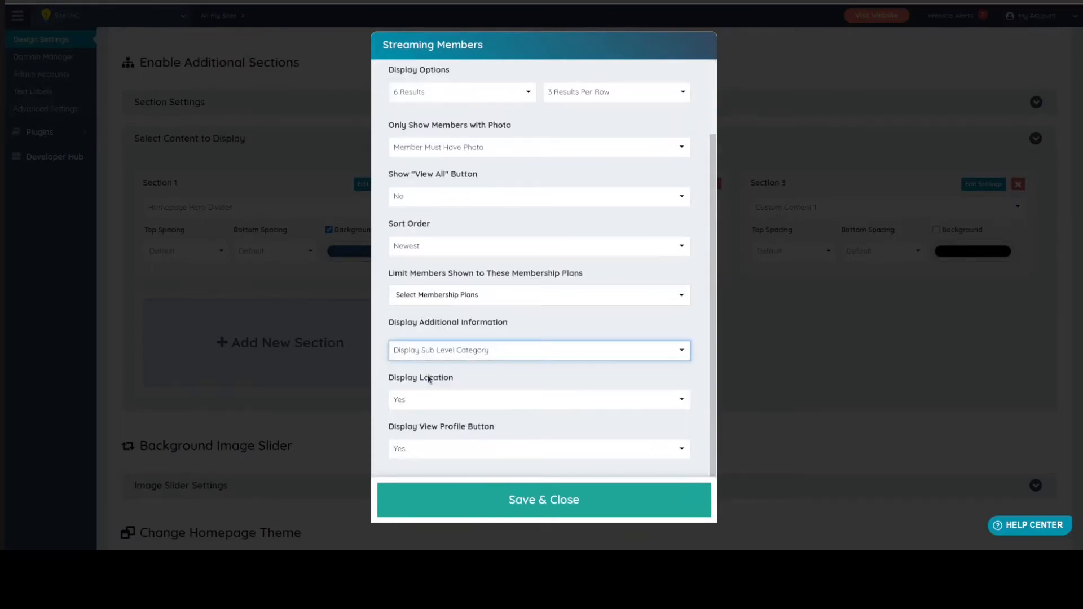
pyautogui.click(486, 500)
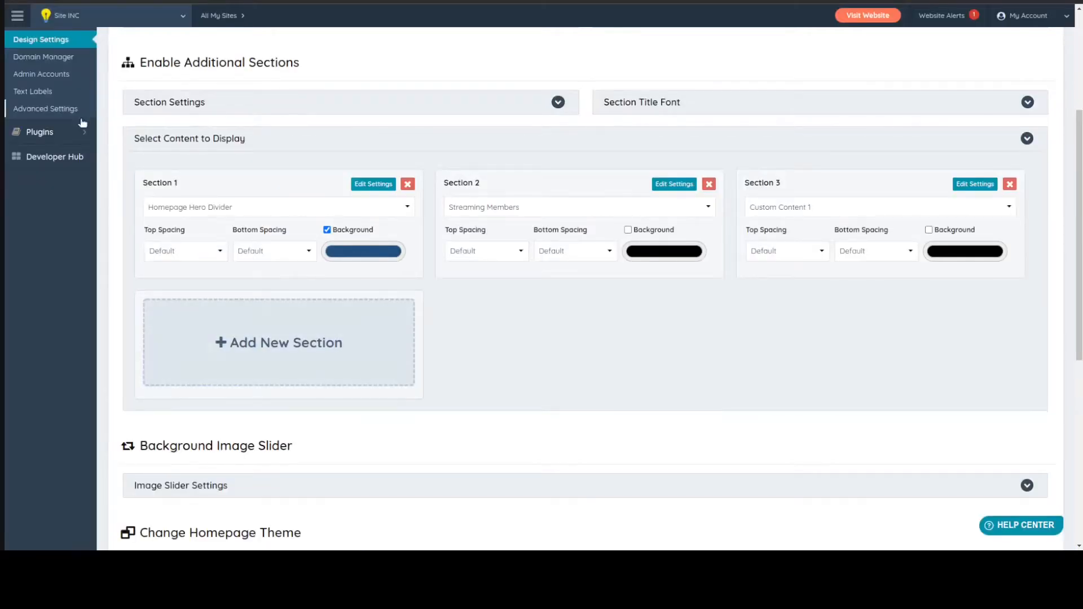
# Go to the Widget Manager and search the widgets for "recent"
pyautogui.scroll(4, 83, 123)
pyautogui.moveTo(68, 158)
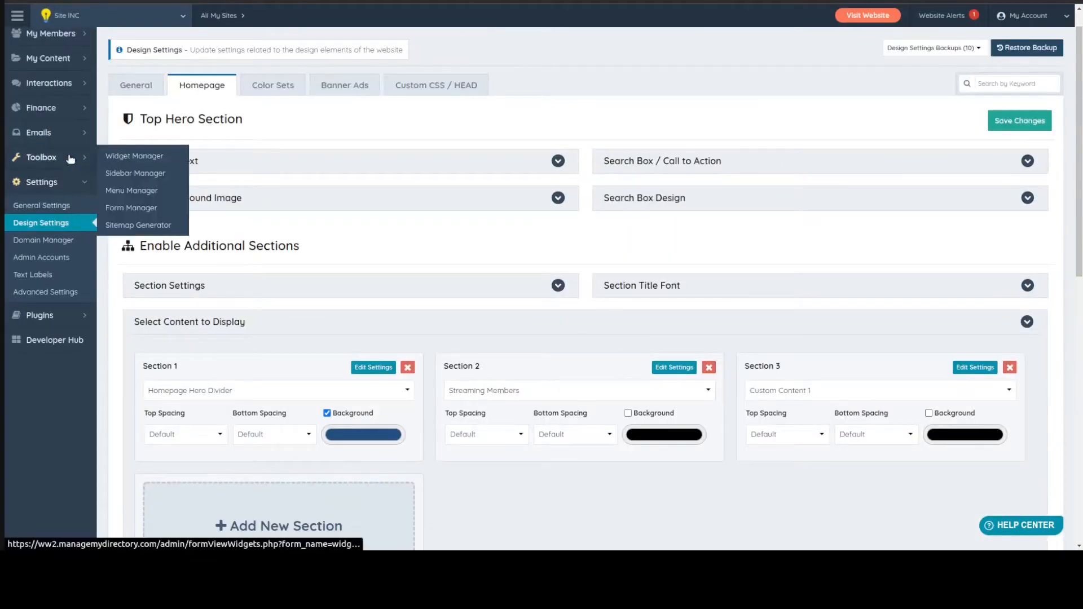
pyautogui.click(136, 164)
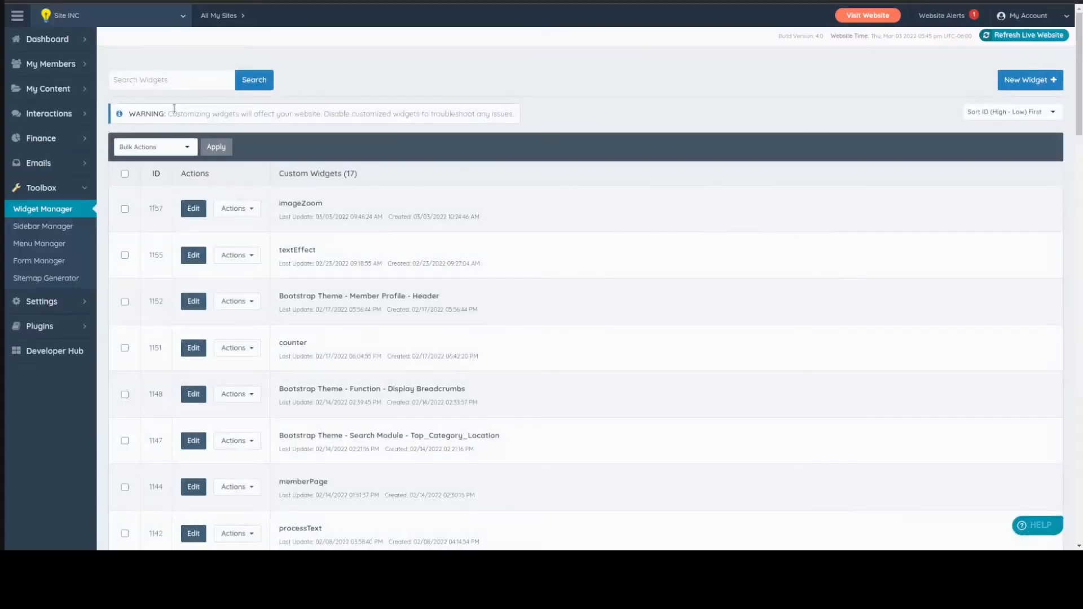
pyautogui.click(174, 80)
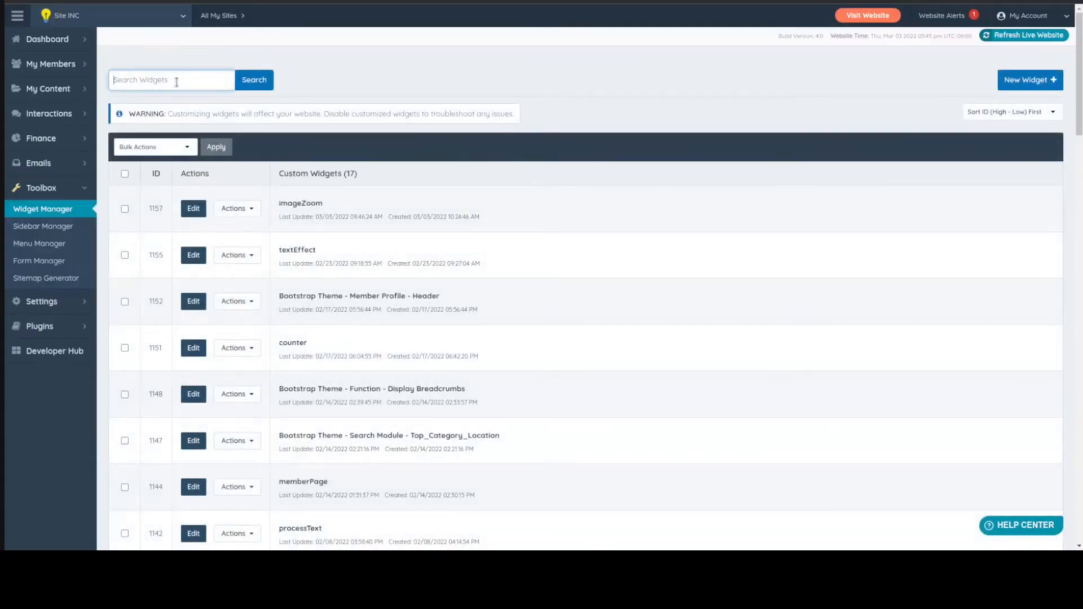
pyautogui.write('recent')
pyautogui.press('Return')
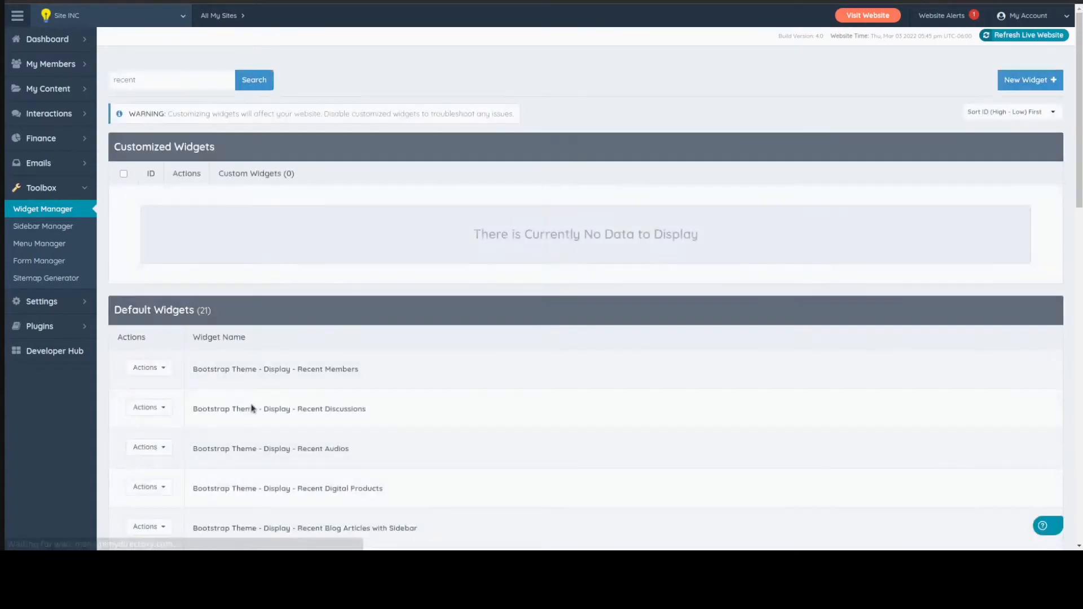
# Open the default widget "Bootstrap Theme - Display - Recent Members" for customization and go to its HTML code
pyautogui.click(147, 367)
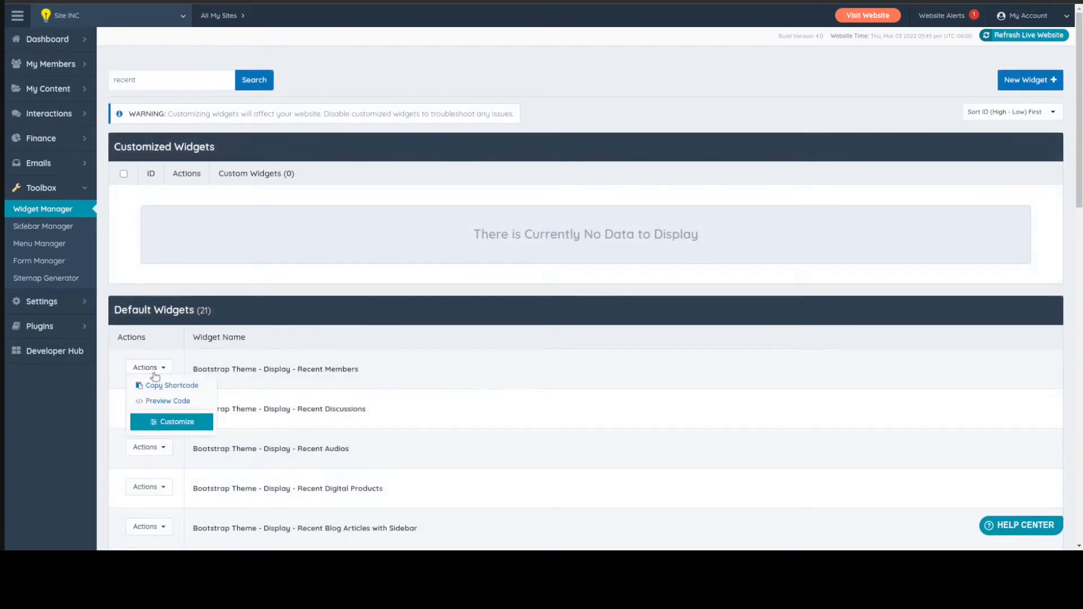
pyautogui.click(162, 425)
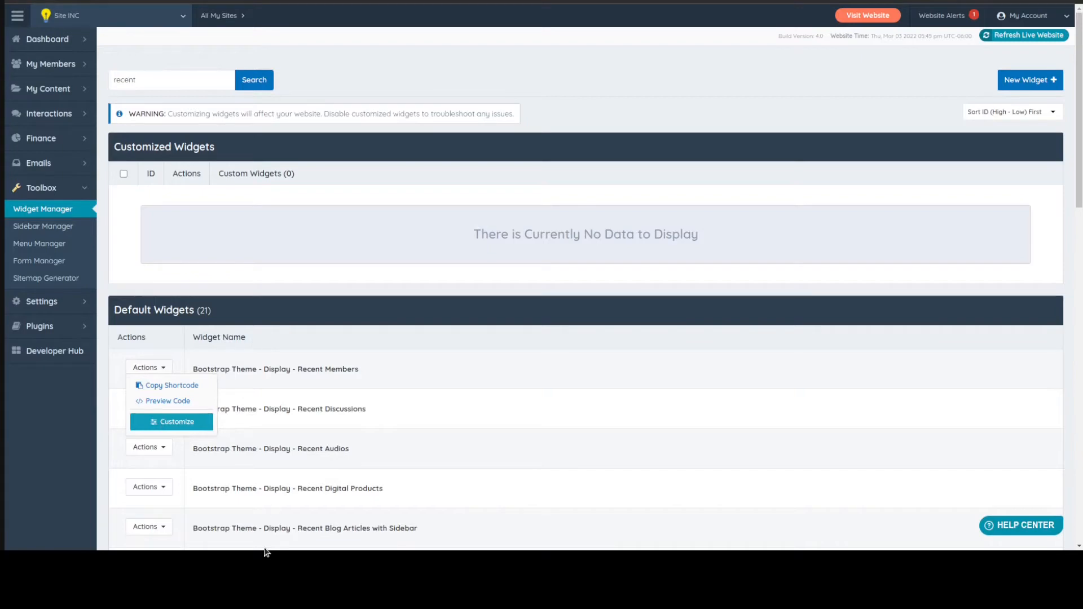
pyautogui.scroll(-2, 265, 241)
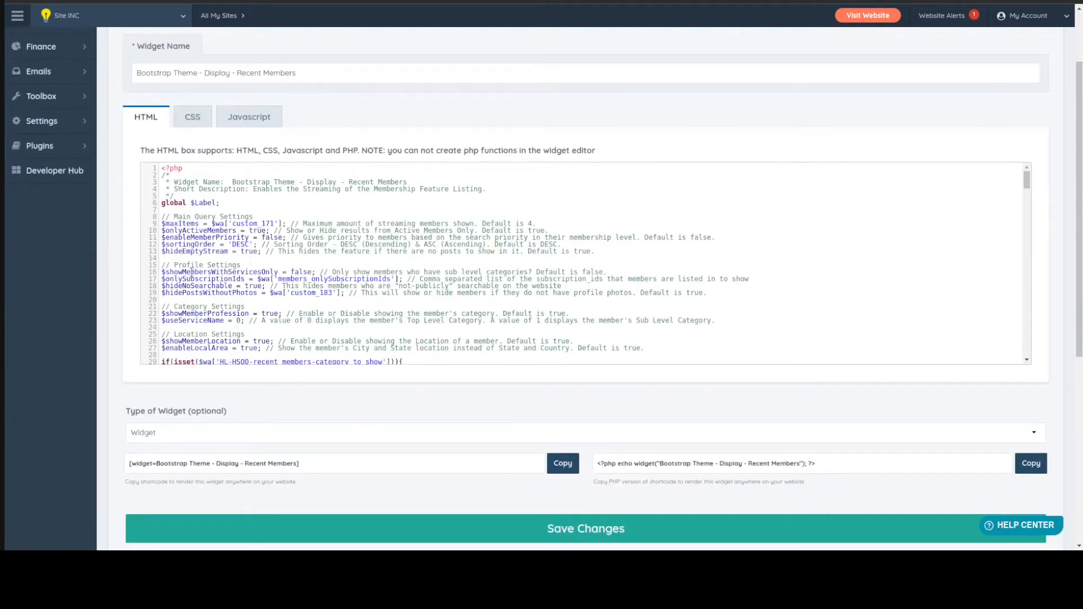
# Examine the header comment and the query, profile and category setting variables at the start of the Recent Members widget code
pyautogui.moveTo(165, 215); pyautogui.dragTo(561, 286)
pyautogui.click(278, 327)
pyautogui.moveTo(488, 189)
pyautogui.mouseDown()
pyautogui.moveTo(294, 221)
pyautogui.moveTo(166, 177)
pyautogui.moveTo(255, 196)
pyautogui.moveTo(475, 199)
pyautogui.mouseUp()
pyautogui.click(186, 189)
pyautogui.click(175, 189)
pyautogui.scroll(-5, 294, 228)
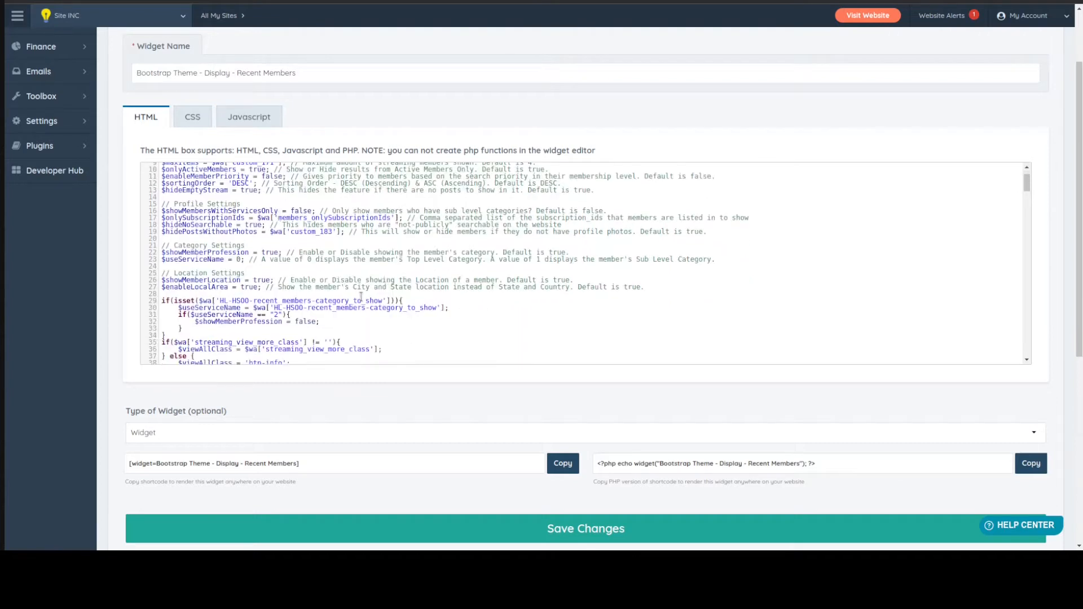
pyautogui.scroll(5, 294, 228)
pyautogui.moveTo(41, 110)
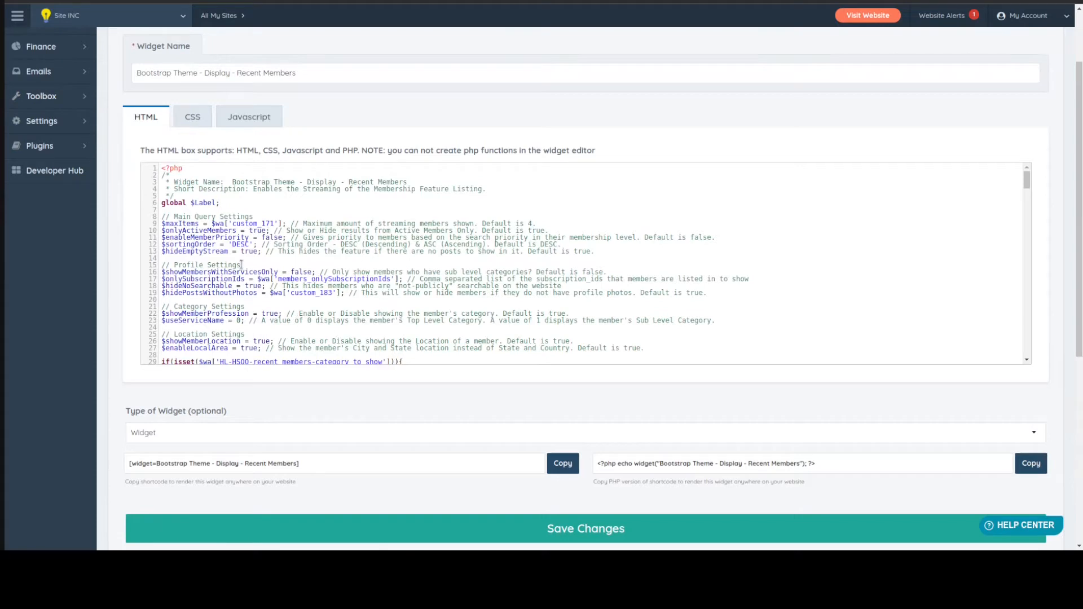
# Examine the Recent Members code from the location settings and conditional blocks through the character text limits
pyautogui.scroll(-3, 241, 265)
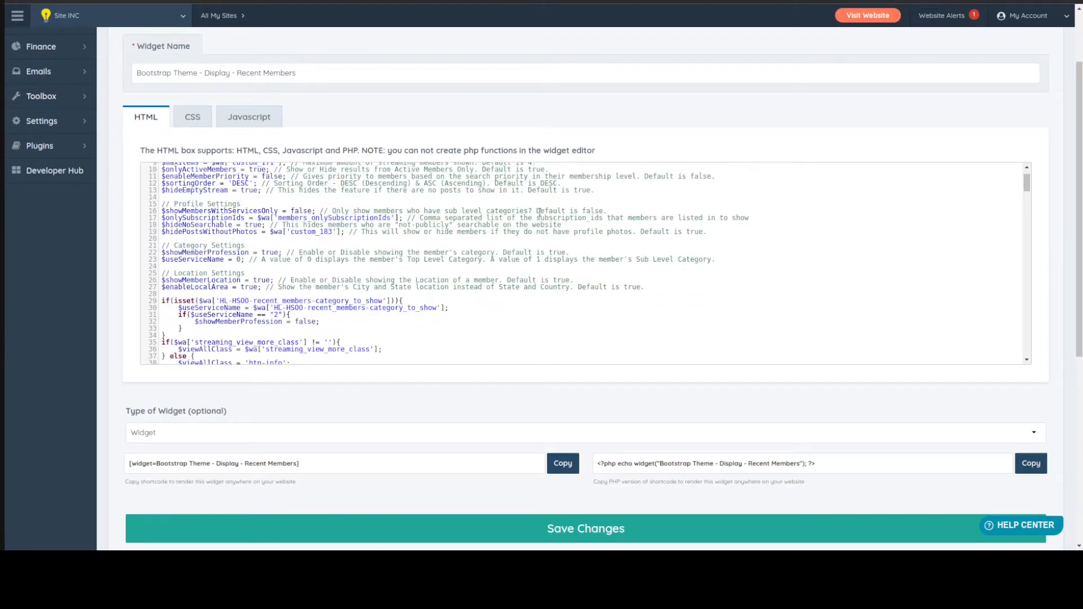
pyautogui.scroll(-10, 262, 231)
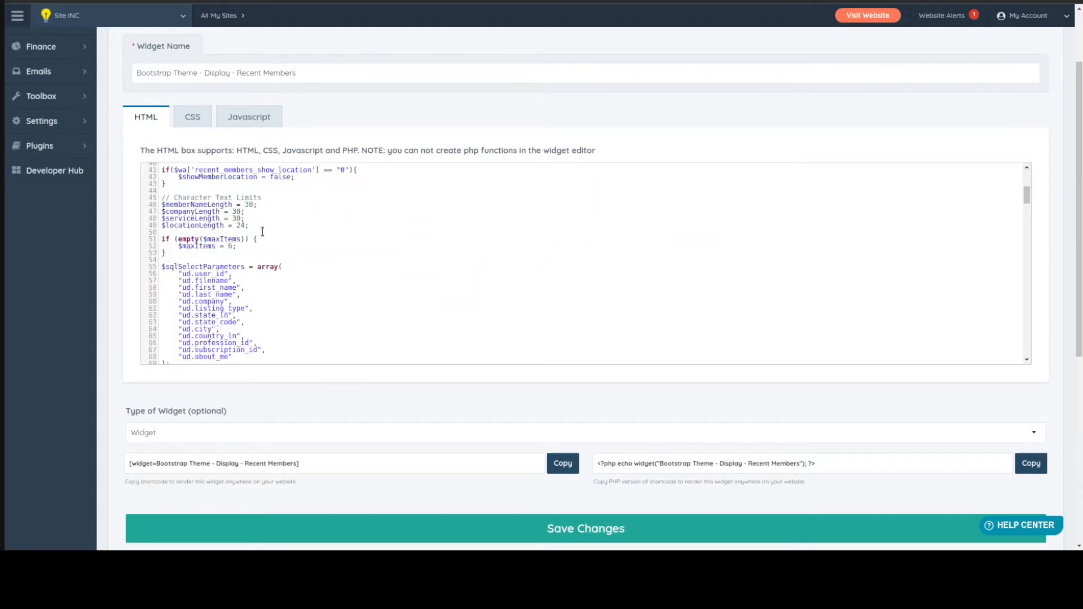
pyautogui.moveTo(262, 232); pyautogui.dragTo(116, 195)
pyautogui.click(305, 238)
pyautogui.scroll(9, 260, 231)
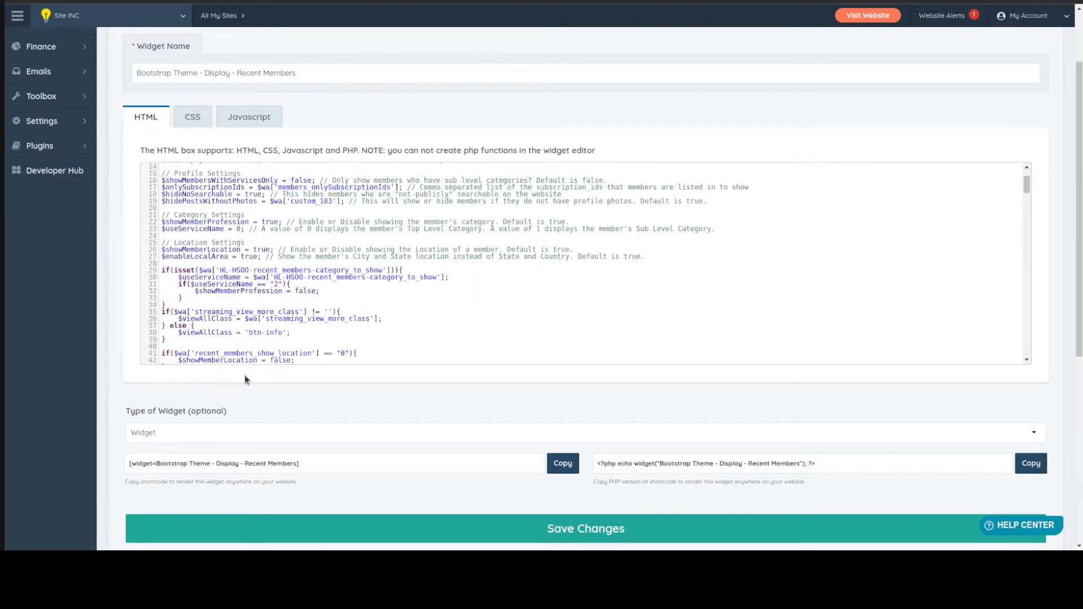
pyautogui.scroll(-3, 241, 324)
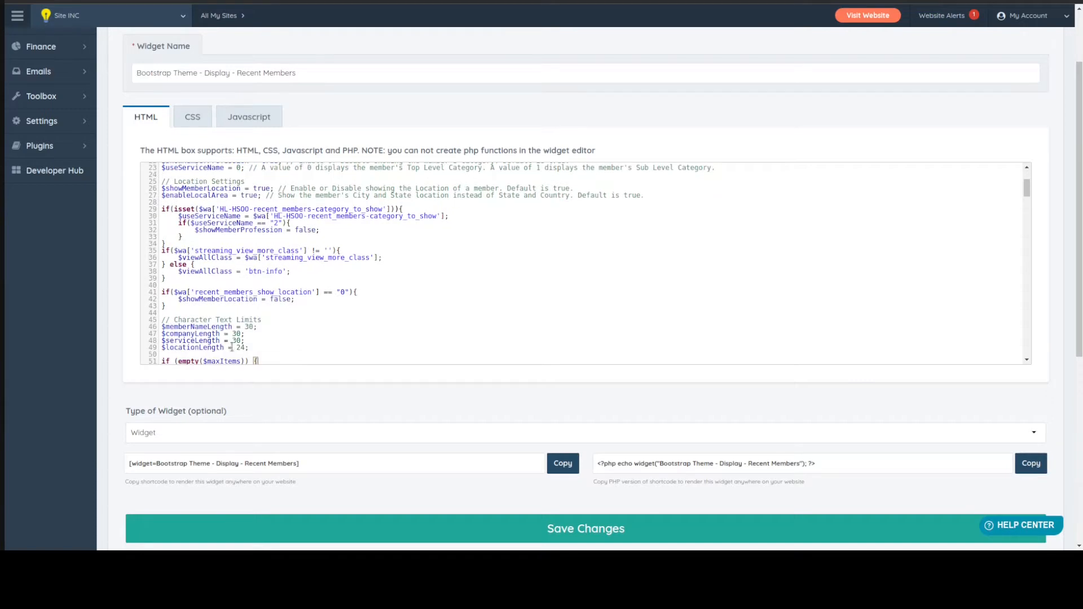
pyautogui.scroll(3, 231, 347)
pyautogui.moveTo(195, 301); pyautogui.dragTo(164, 267)
pyautogui.click(204, 296)
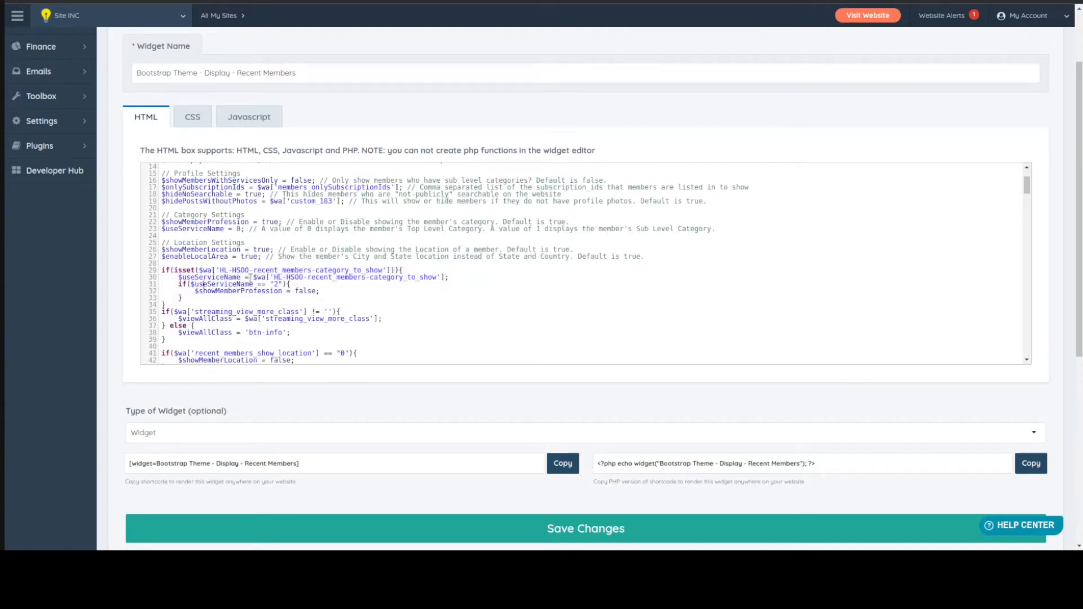
pyautogui.scroll(4, 241, 308)
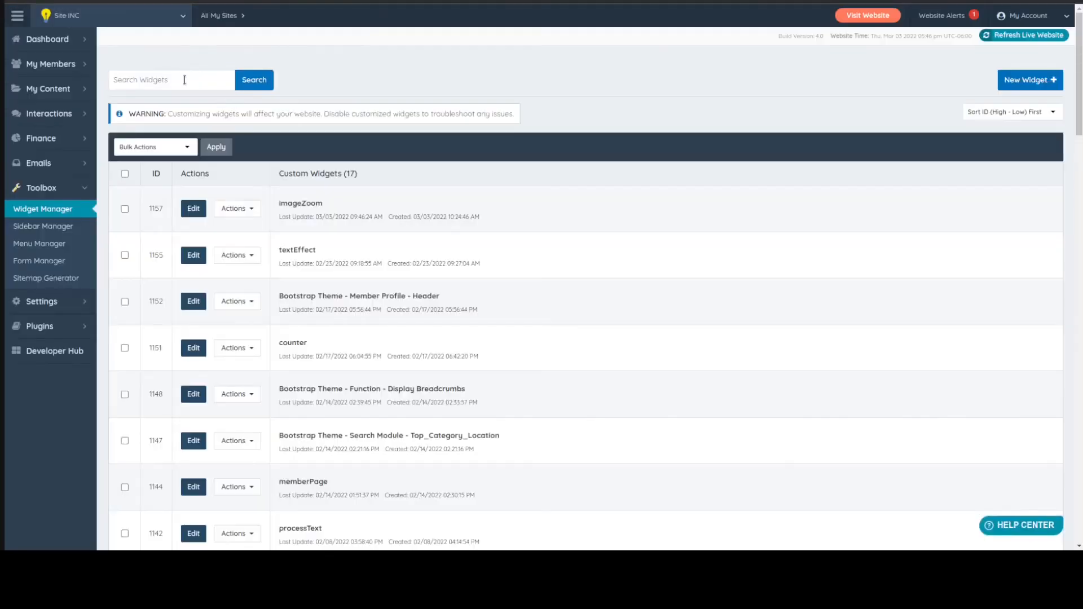
# Return to the Widget Manager list and search the widgets for a person's first name
pyautogui.click(185, 79)
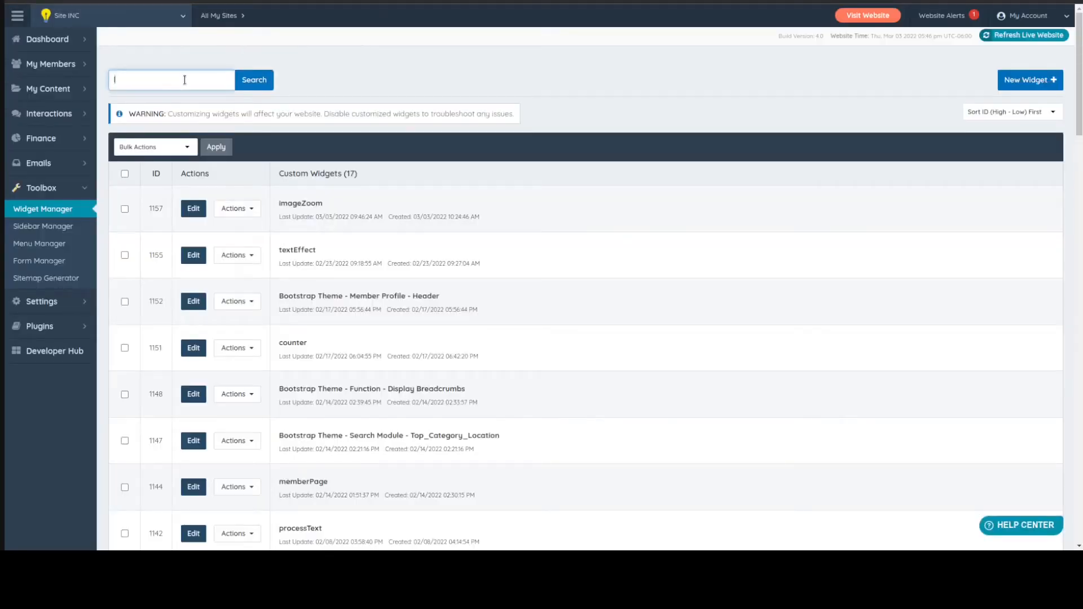
pyautogui.write('luis')
pyautogui.press('Return')
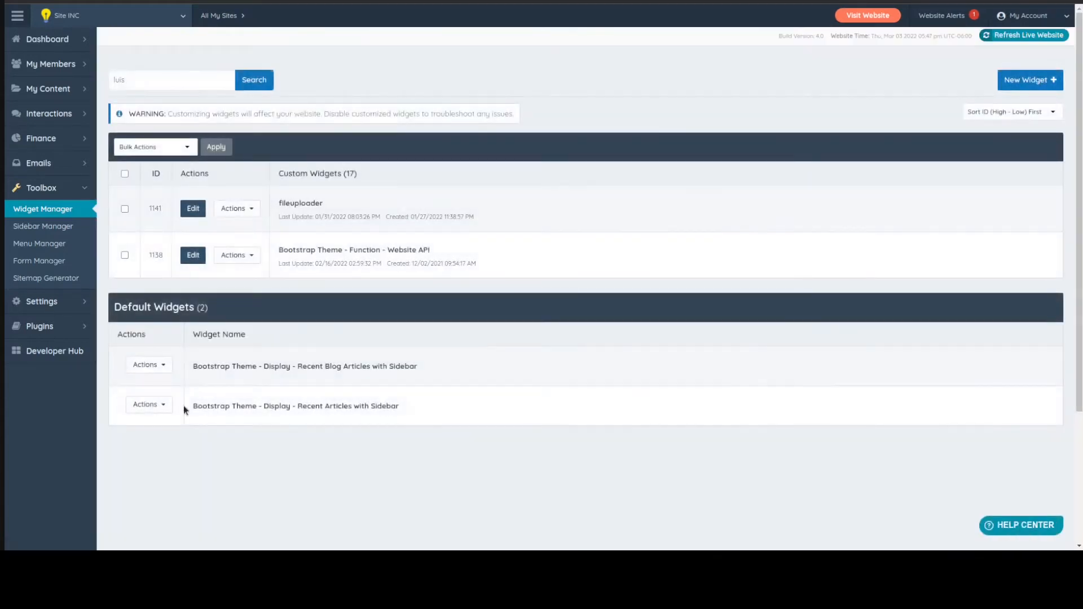
# Open the default widget "Bootstrap Theme - Display - Recent Articles with Sidebar" for customization
pyautogui.scroll(-1, 420, 353)
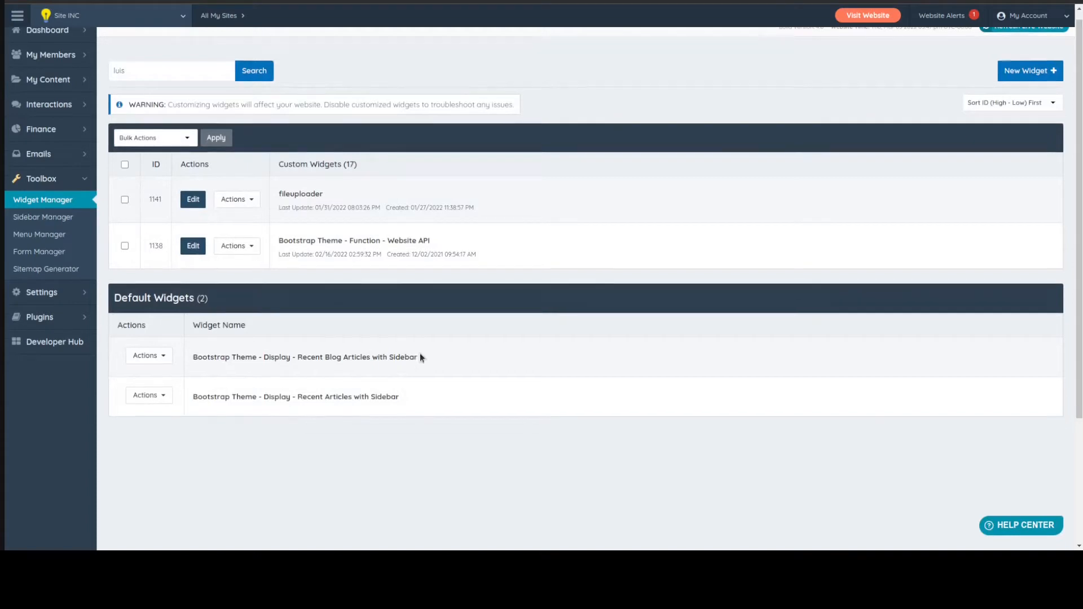
pyautogui.click(148, 374)
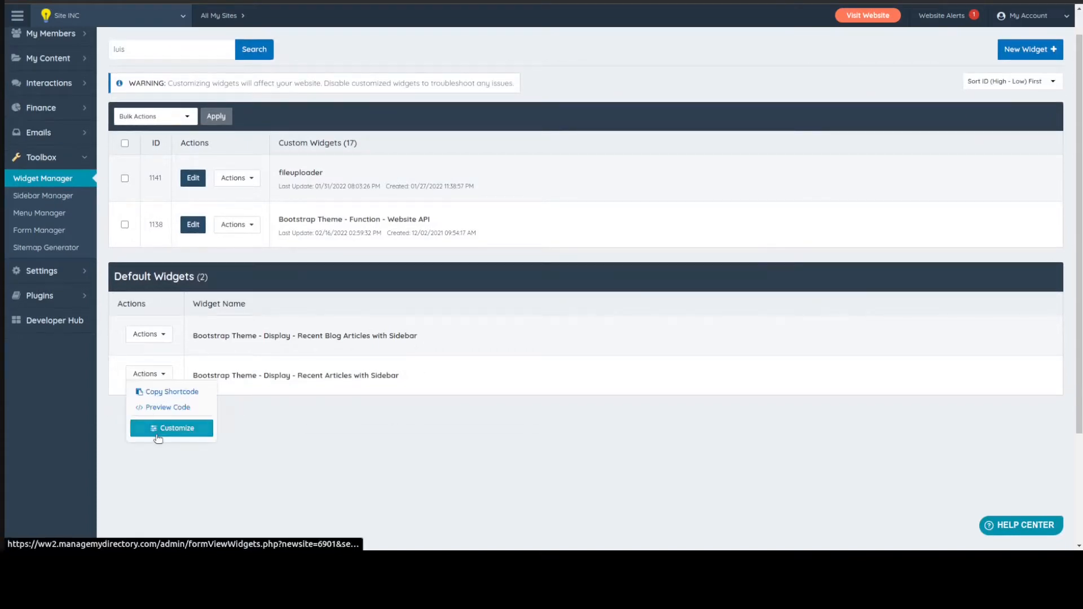
pyautogui.click(160, 434)
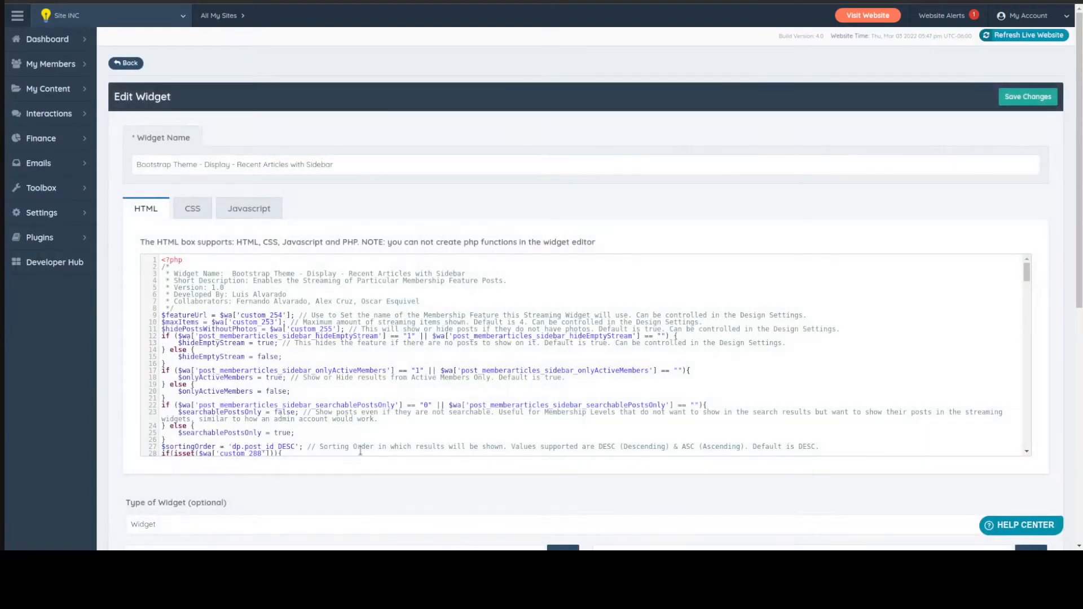
# Examine the header comment, the setting variables and the SQL parameters in the Recent Articles with Sidebar widget code
pyautogui.moveTo(163, 287); pyautogui.dragTo(510, 305)
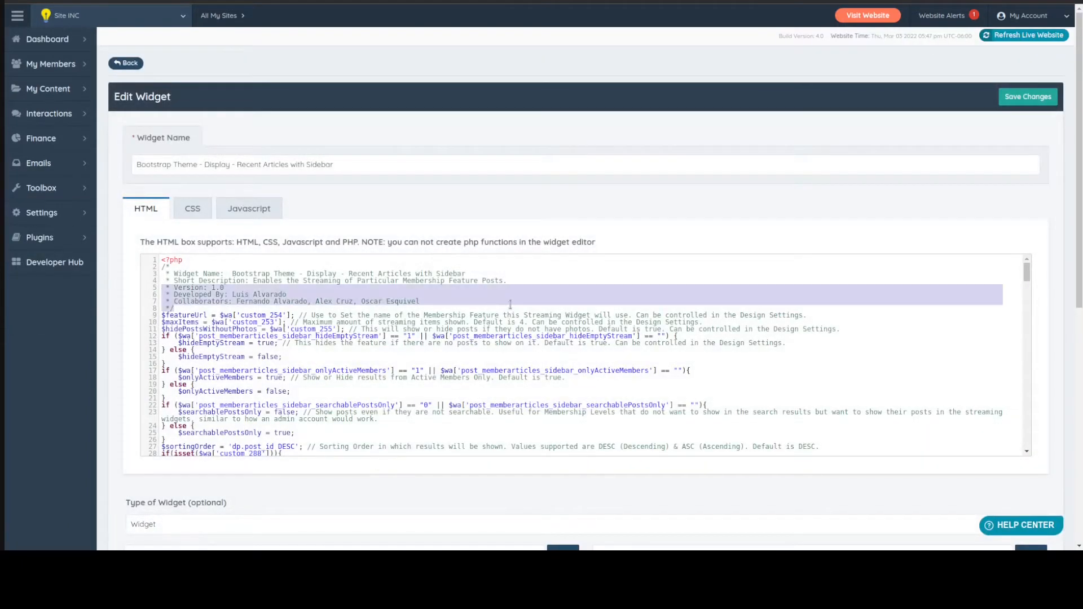
pyautogui.click(267, 308)
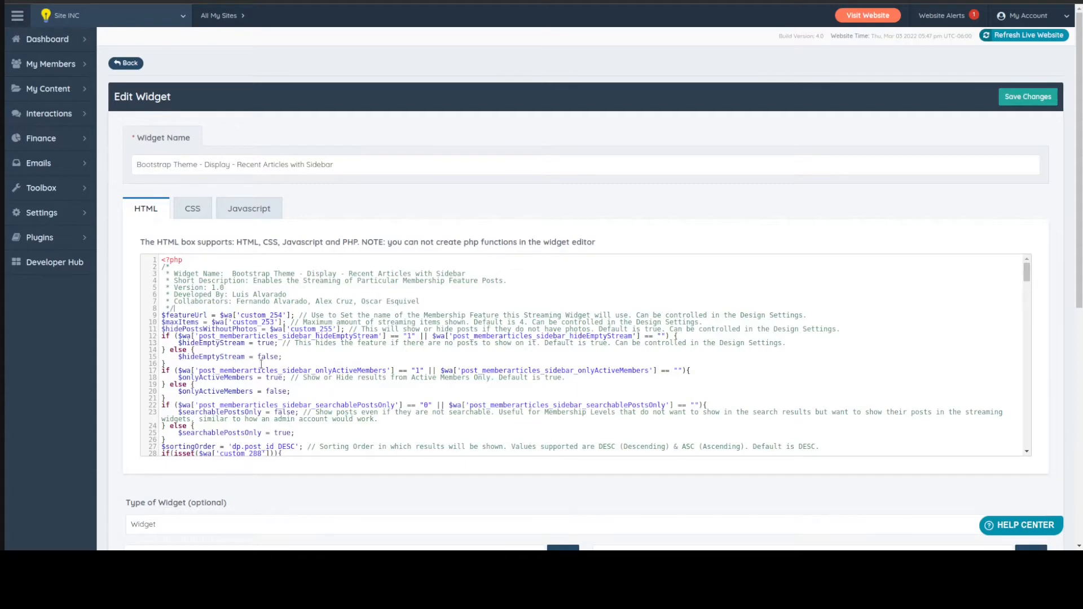
pyautogui.scroll(-5, 261, 363)
pyautogui.scroll(5, 261, 363)
pyautogui.moveTo(166, 301); pyautogui.dragTo(461, 301)
pyautogui.click(427, 313)
pyautogui.scroll(-15, 265, 365)
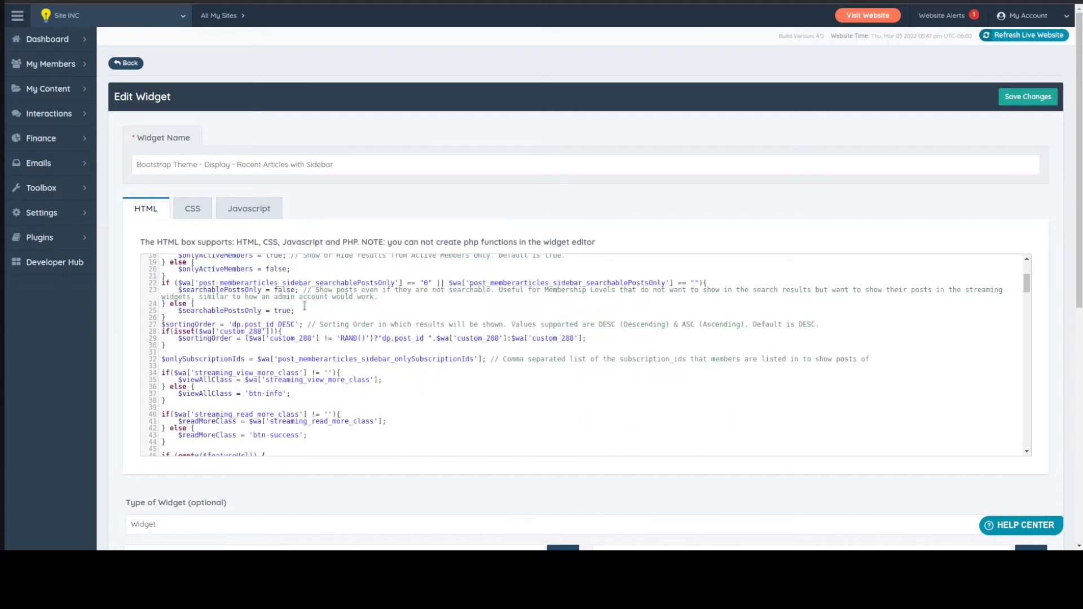
pyautogui.scroll(-12, 265, 364)
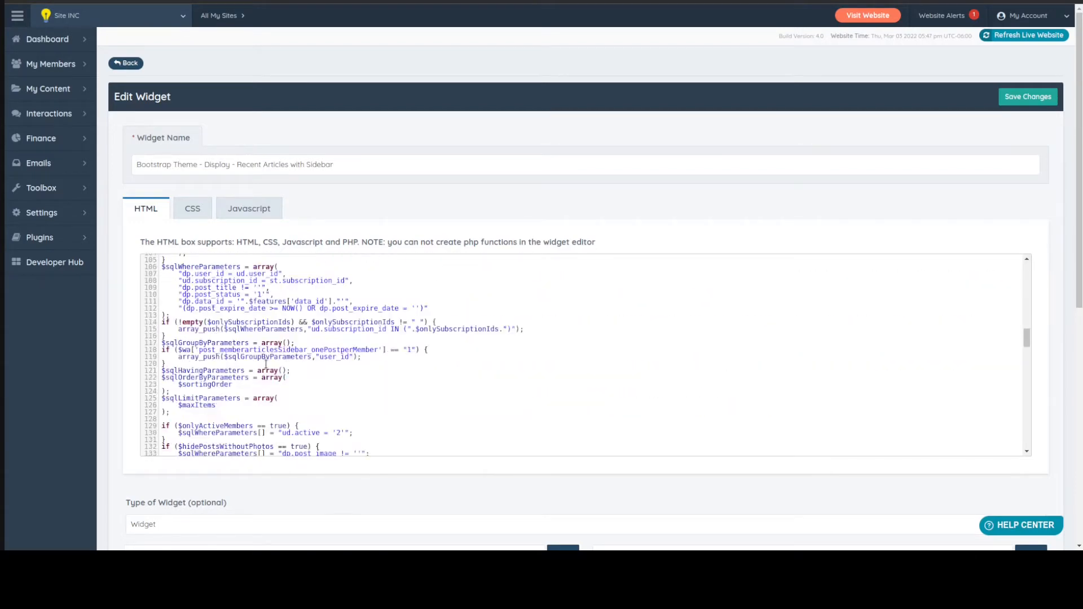
pyautogui.scroll(20, 265, 364)
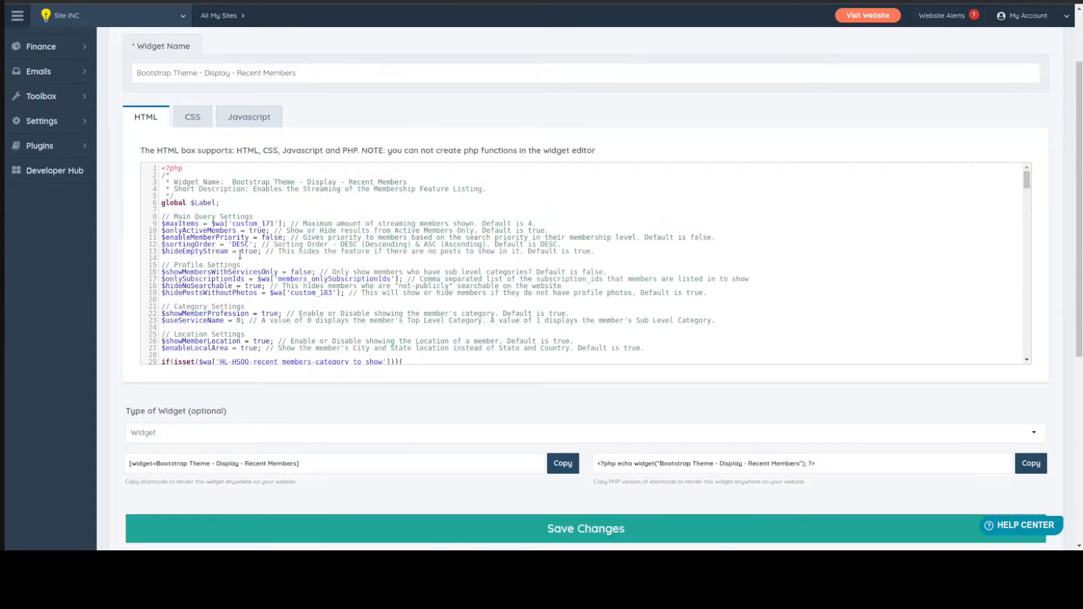
# Return to the Recent Members widget code and examine its query, profile, category and location settings
pyautogui.click(240, 257)
pyautogui.scroll(-3, 234, 303)
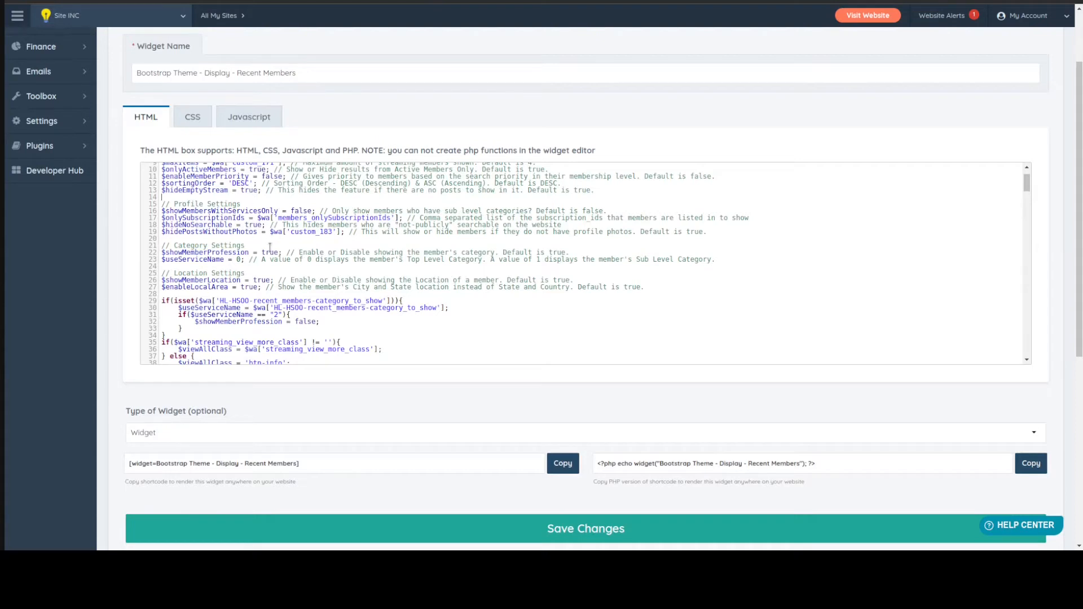
pyautogui.scroll(2, 269, 247)
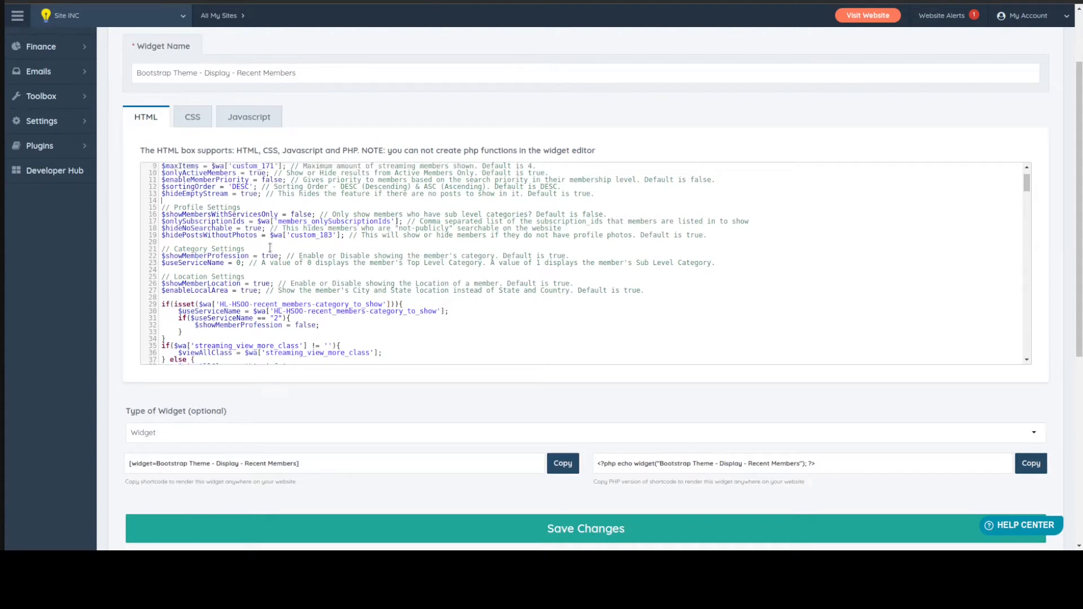
# Write the variable $topCategoryID on the blank line above the Main Query Settings comment
pyautogui.click(225, 208)
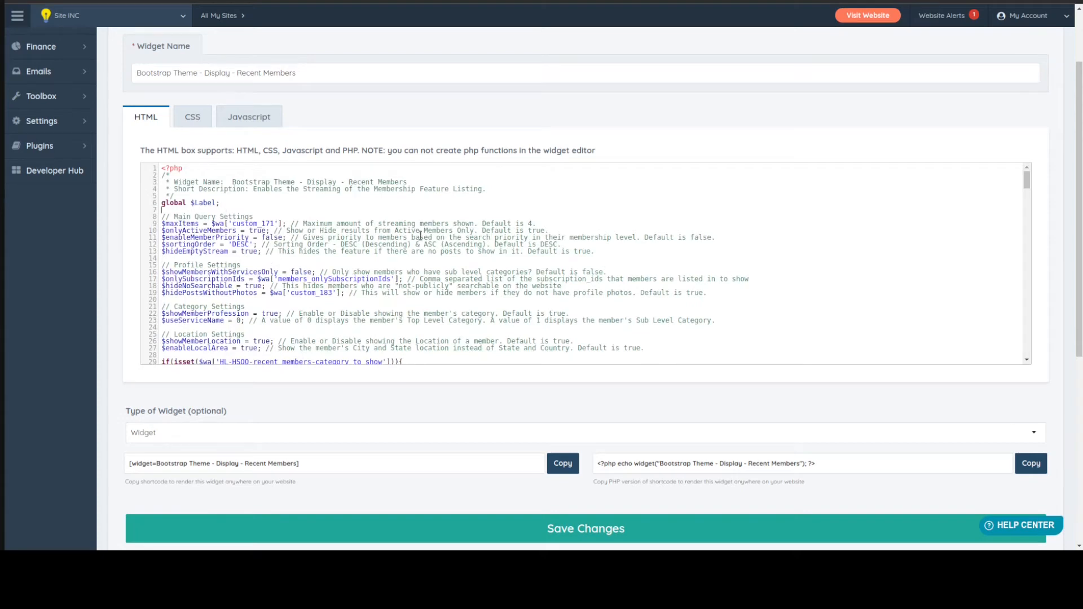
pyautogui.write('$topCategoryID = 0;')
# Examine the Recent Members code from the category settings to the end of the Character Text Limits block
pyautogui.scroll(-3, 227, 283)
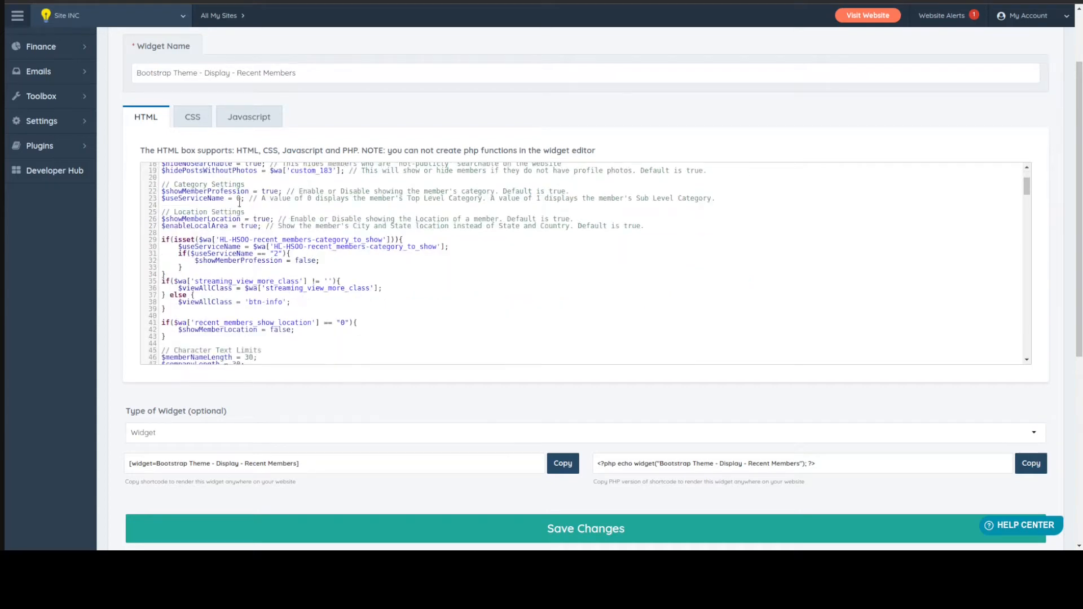
pyautogui.scroll(2, 231, 178)
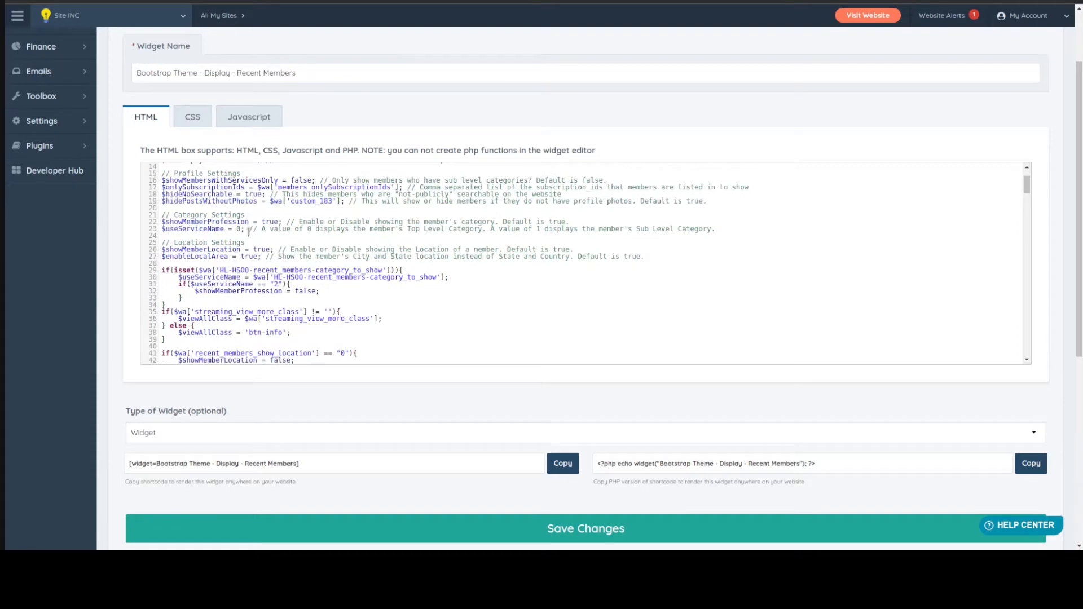
pyautogui.scroll(2, 337, 210)
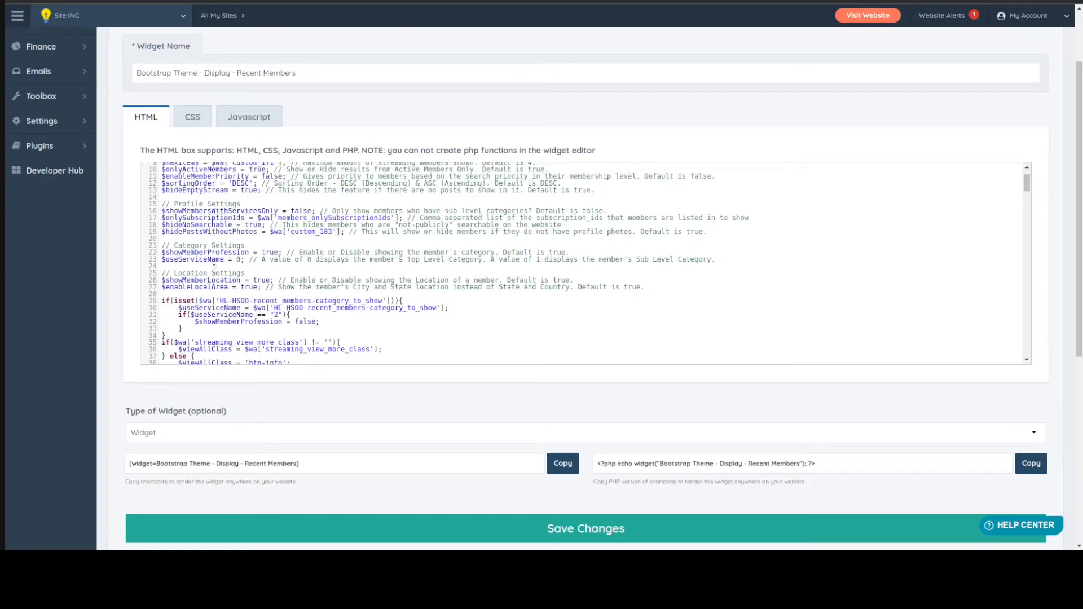
pyautogui.scroll(-12, 300, 271)
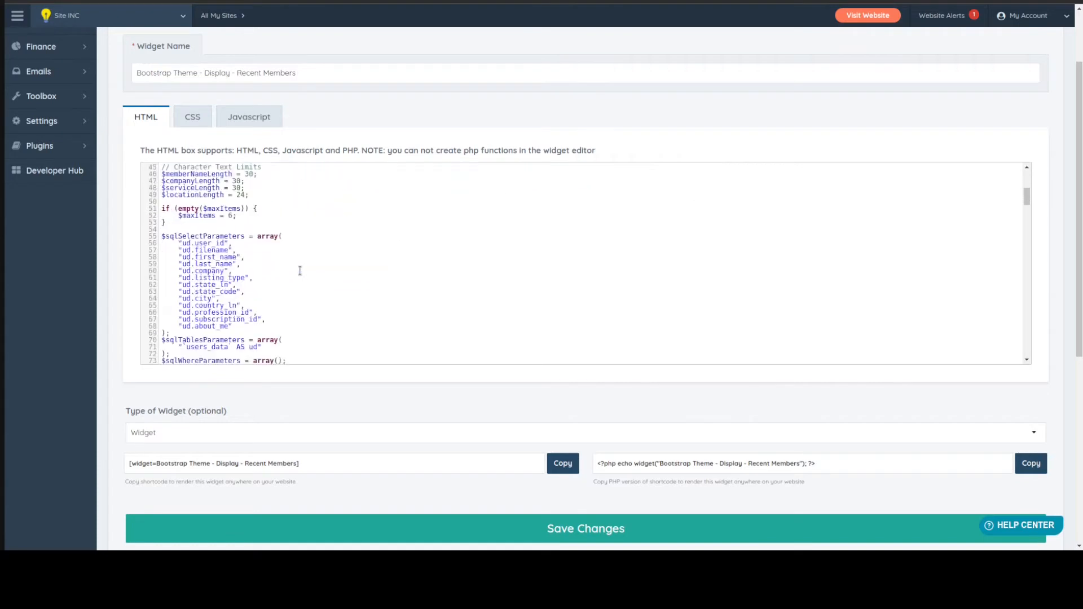
pyautogui.scroll(3, 300, 270)
pyautogui.moveTo(251, 256); pyautogui.dragTo(130, 223)
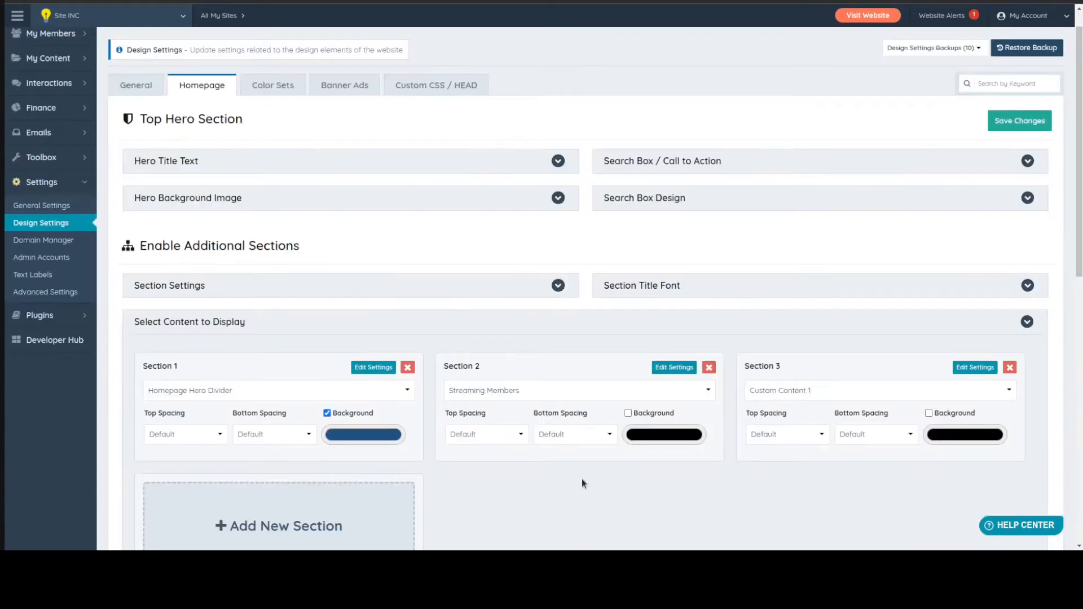
# View the settings of the homepage's Streaming Members section in Design Settings down to the profile button option
pyautogui.scroll(-2, 581, 482)
pyautogui.click(683, 250)
pyautogui.scroll(-3, 544, 277)
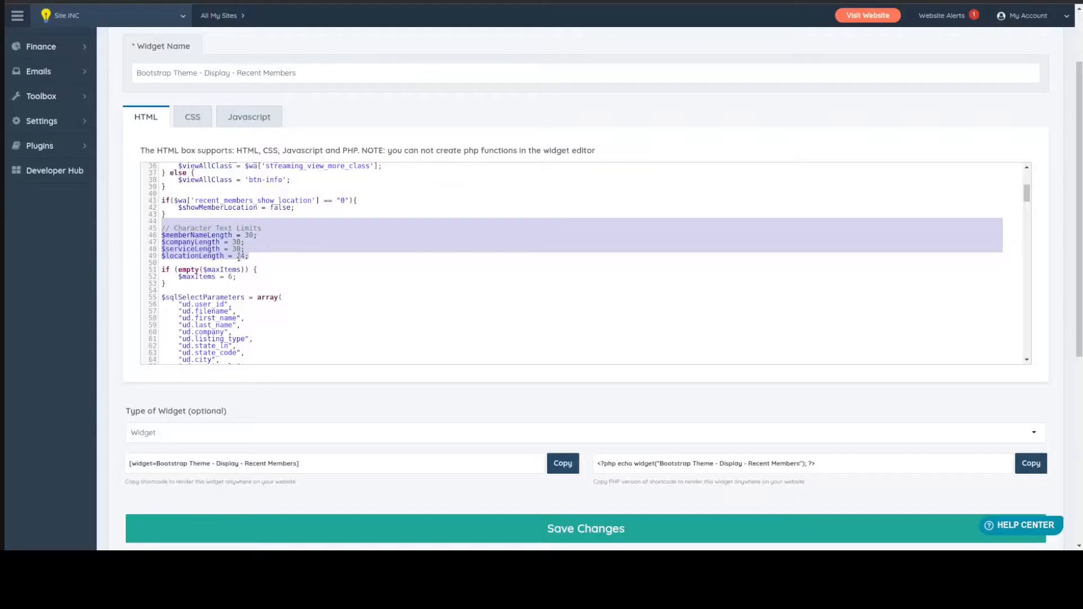
# Compare the name, company, service and location length variables under Character Text Limits with the homepage's Newest Members cards
pyautogui.click(253, 255)
pyautogui.moveTo(252, 255); pyautogui.dragTo(166, 224)
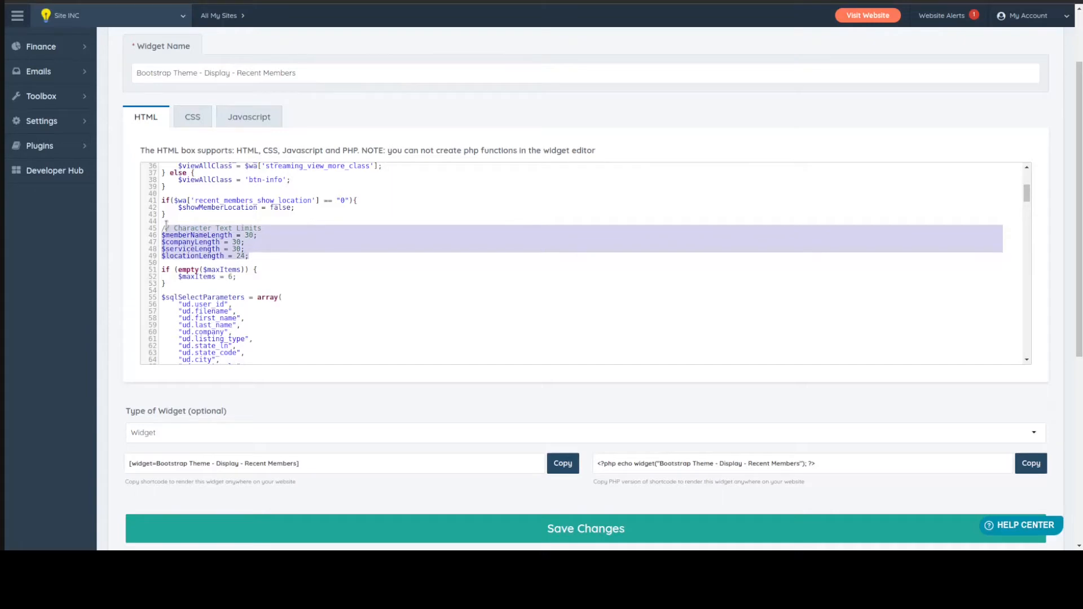
pyautogui.click(215, 235)
pyautogui.moveTo(163, 236); pyautogui.dragTo(235, 236)
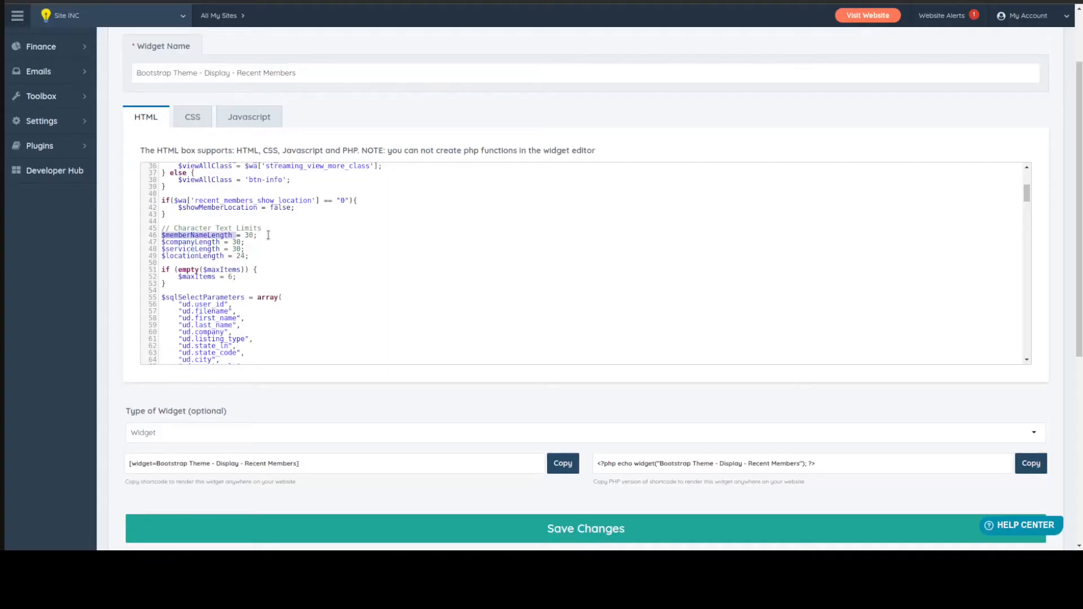
pyautogui.moveTo(258, 235); pyautogui.dragTo(164, 257)
pyautogui.click(254, 259)
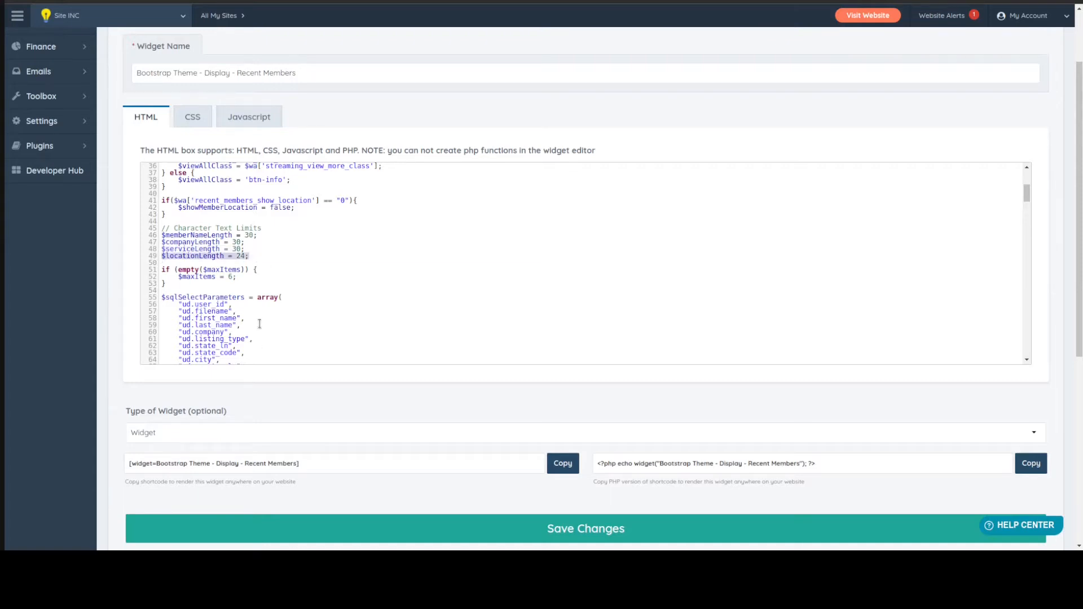
# Set $memberNameLength and $companyLength to 10, save the widget and refresh the live website
pyautogui.click(244, 235)
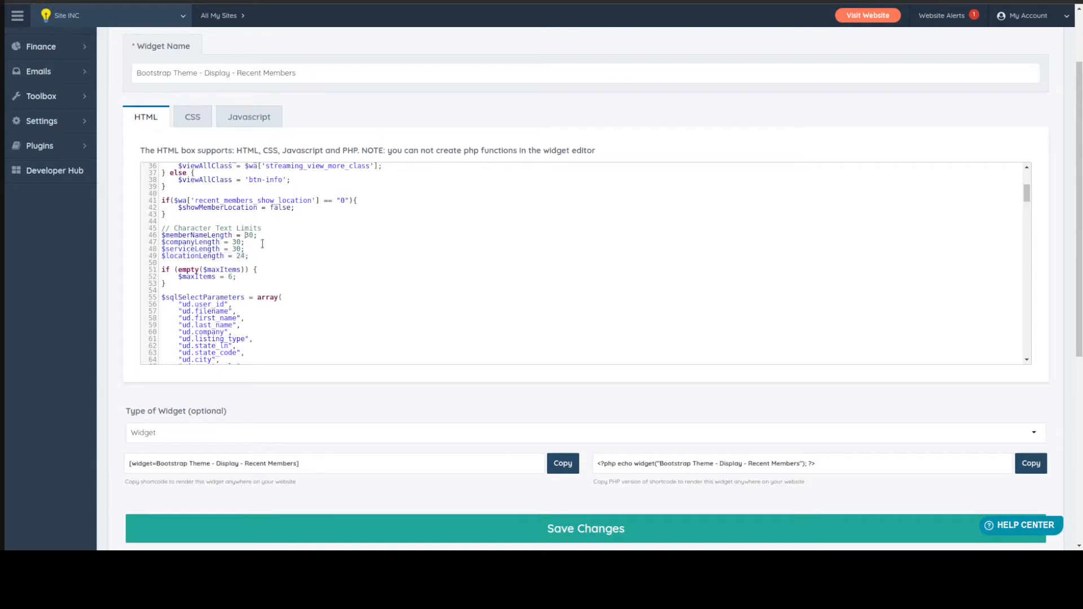
pyautogui.press('Delete')
pyautogui.write('1')
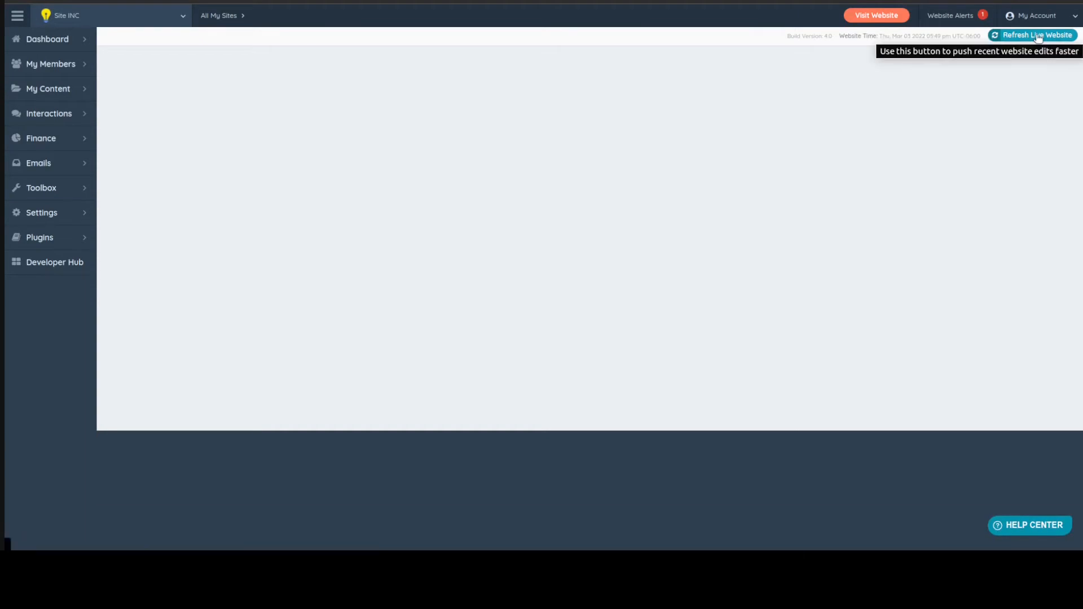
pyautogui.click(1038, 36)
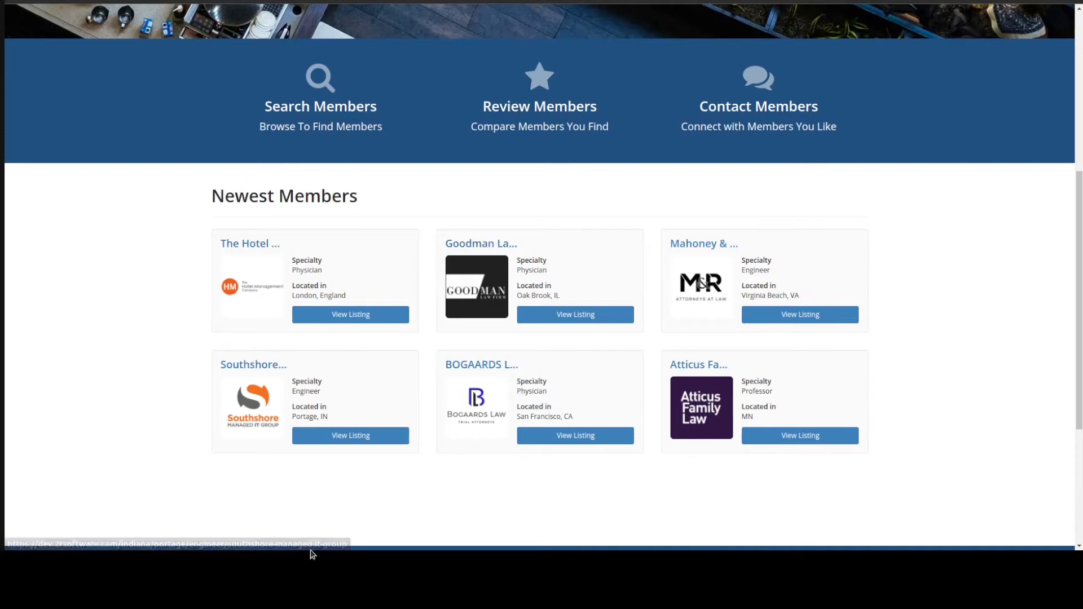
# Check the company names and the Southshore card's location text in the homepage's Newest Members section
pyautogui.moveTo(292, 414); pyautogui.dragTo(333, 414)
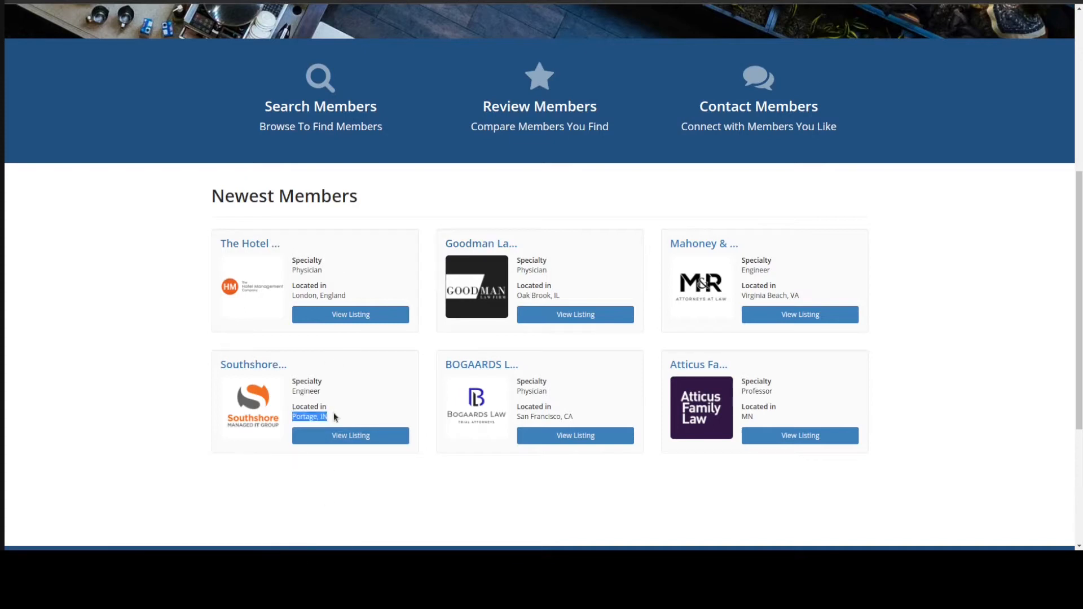
pyautogui.click(333, 414)
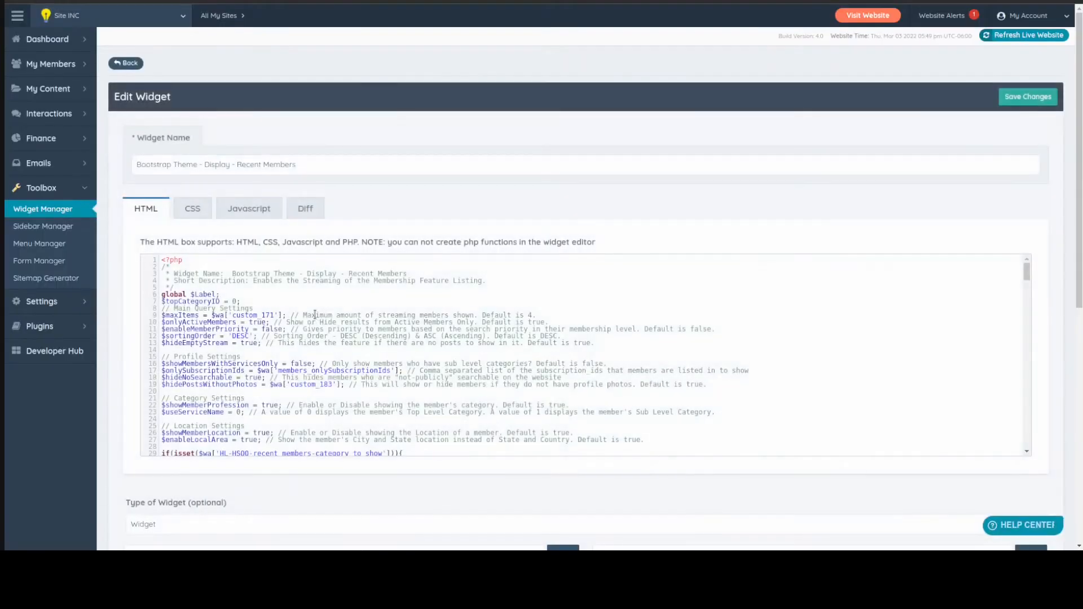
# Set $memberNameLength and $companyLength back to 30 in the Recent Members widget code
pyautogui.scroll(-5, 315, 314)
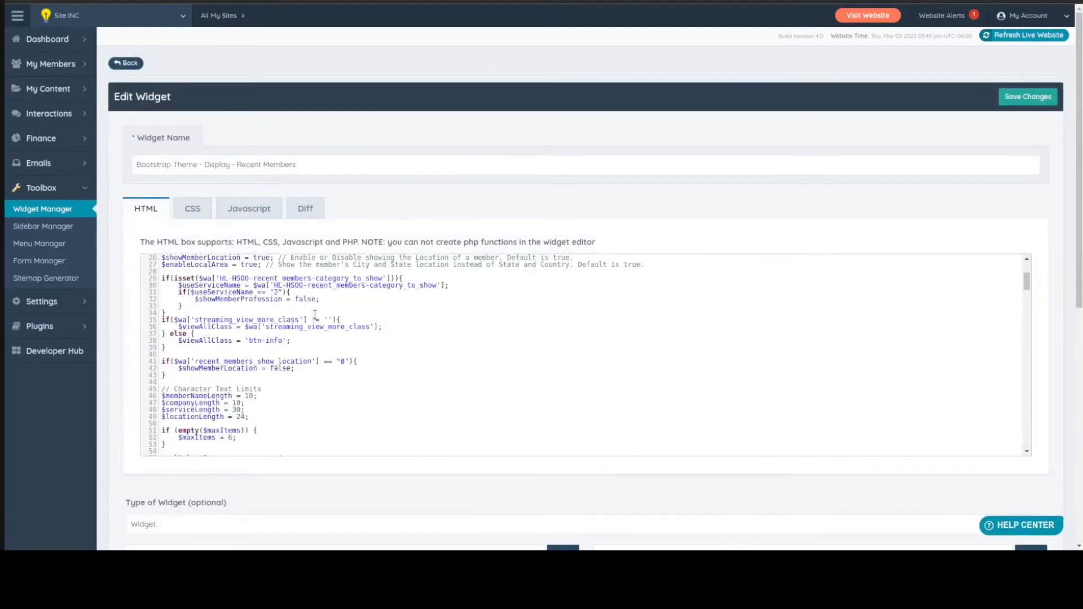
pyautogui.scroll(-3, 288, 322)
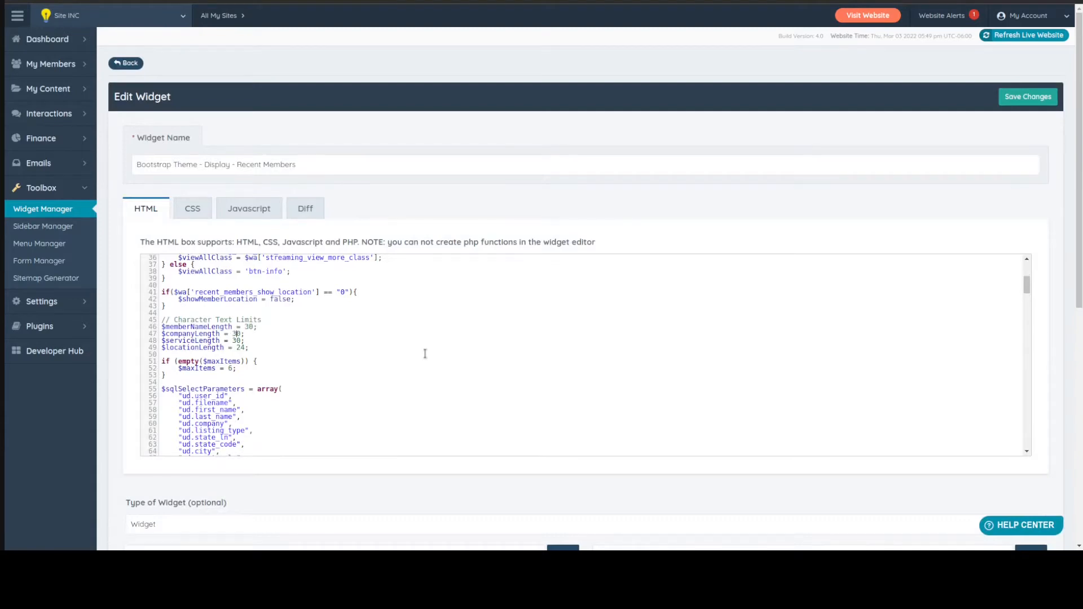
# Examine the widget's SQL select parameters and the conditional blocks that set the members' sort order
pyautogui.scroll(-10, 322, 328)
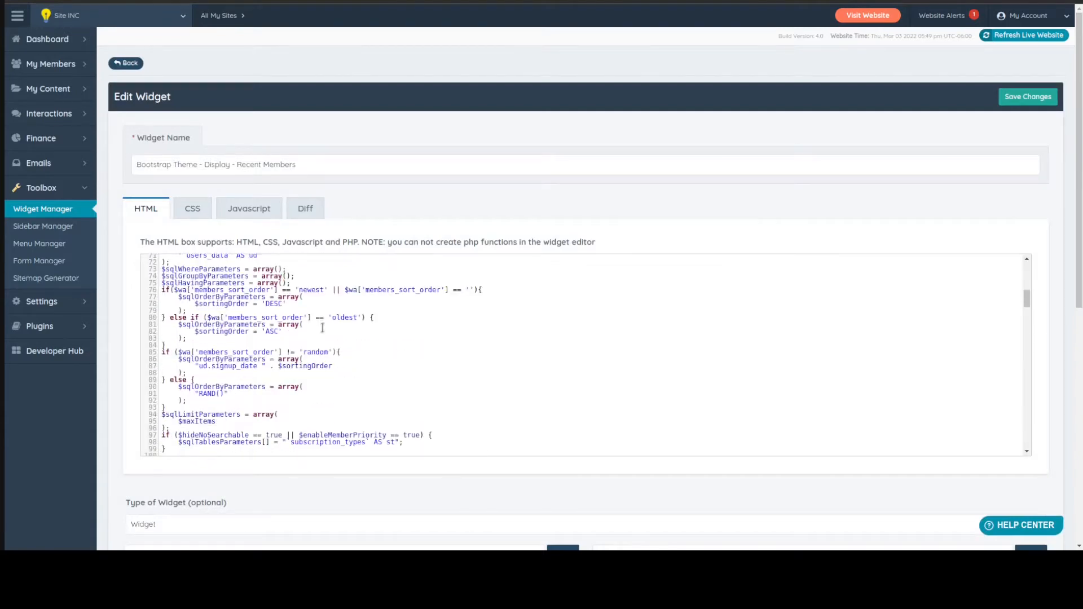
pyautogui.scroll(9, 322, 328)
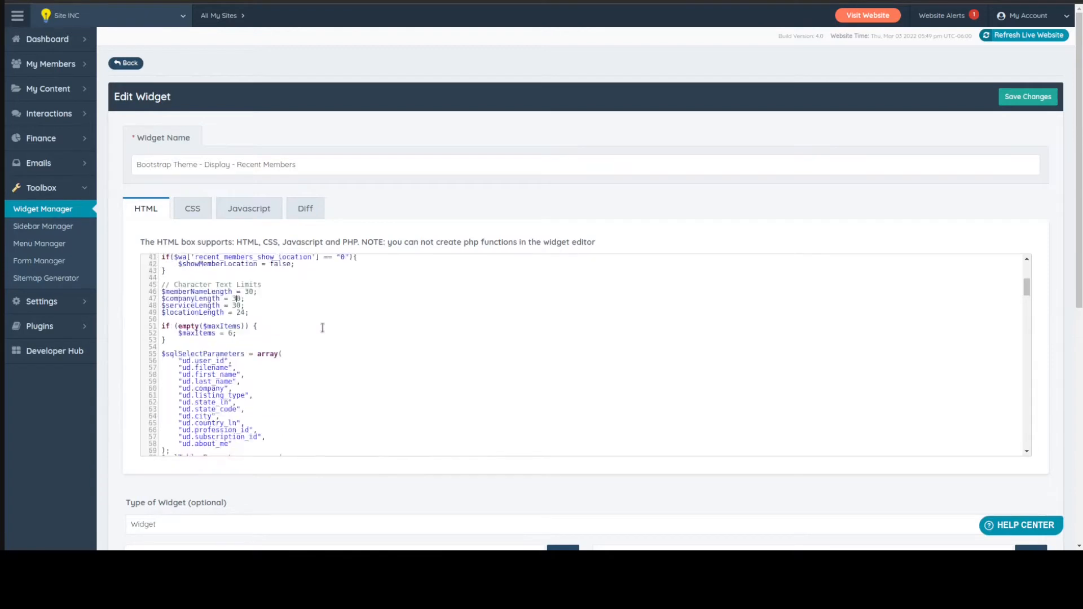
pyautogui.scroll(-3, 322, 327)
pyautogui.scroll(-4, 322, 327)
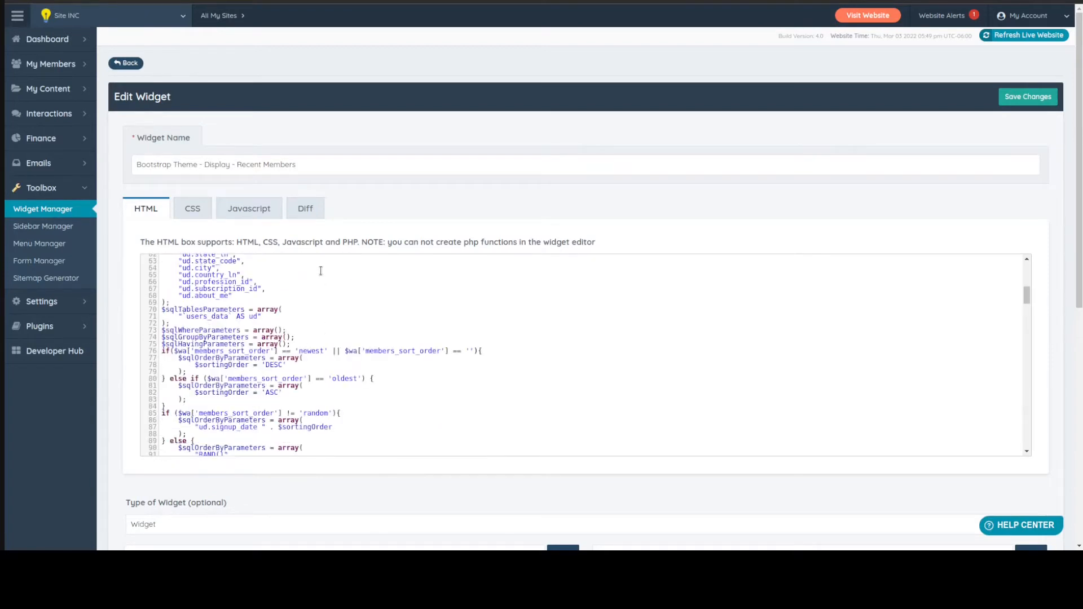
pyautogui.scroll(5, 304, 362)
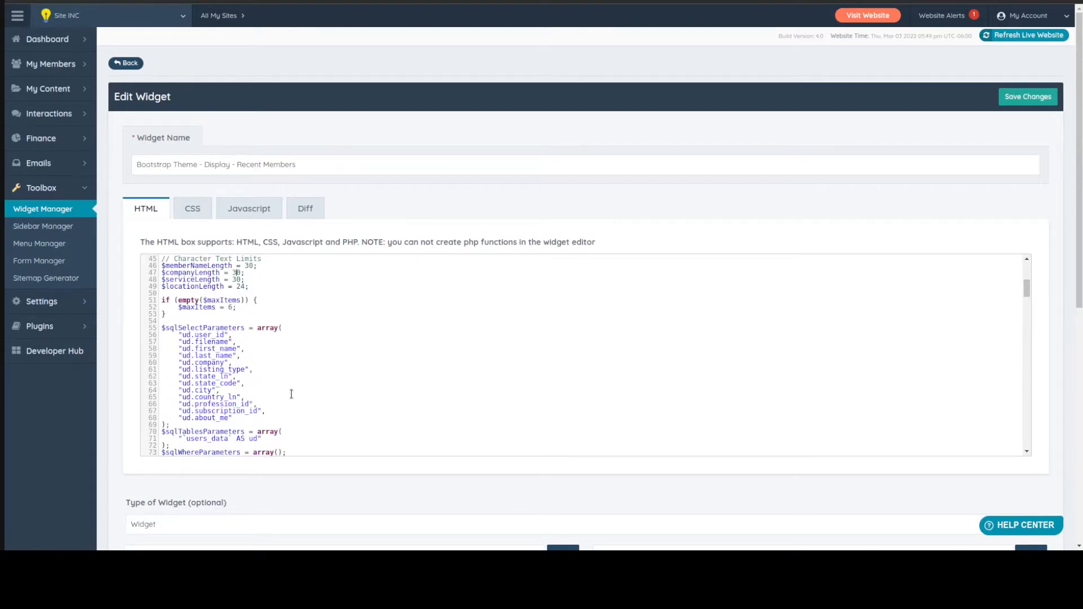
pyautogui.scroll(-1, 291, 393)
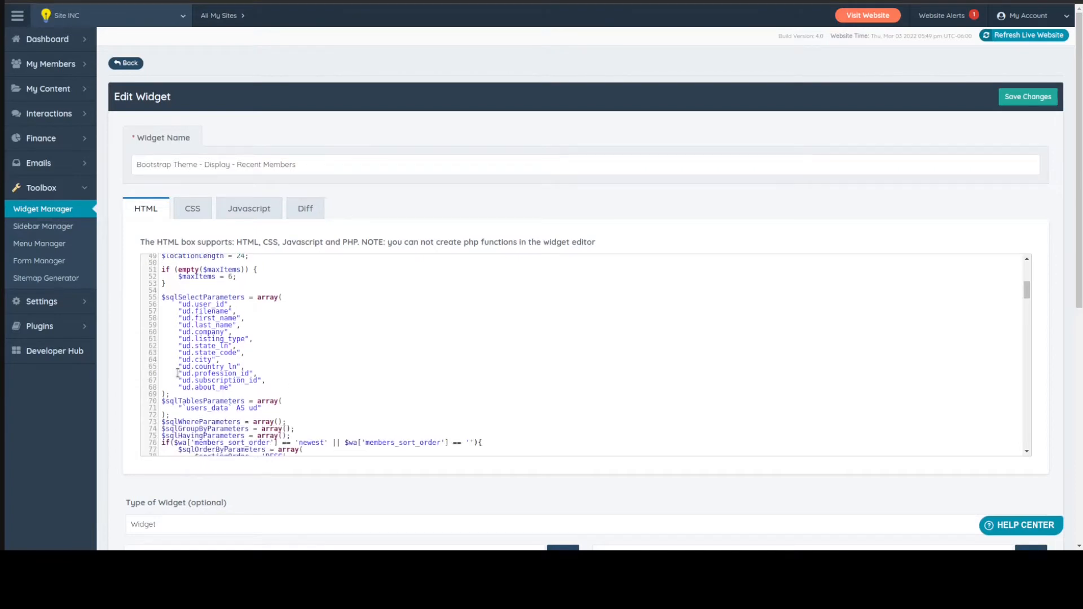
# Locate the ud.profession_id field in the SQL select parameters and switch to the Member Categories page
pyautogui.moveTo(178, 373); pyautogui.dragTo(262, 370)
pyautogui.scroll(-1, 262, 370)
pyautogui.click(188, 338)
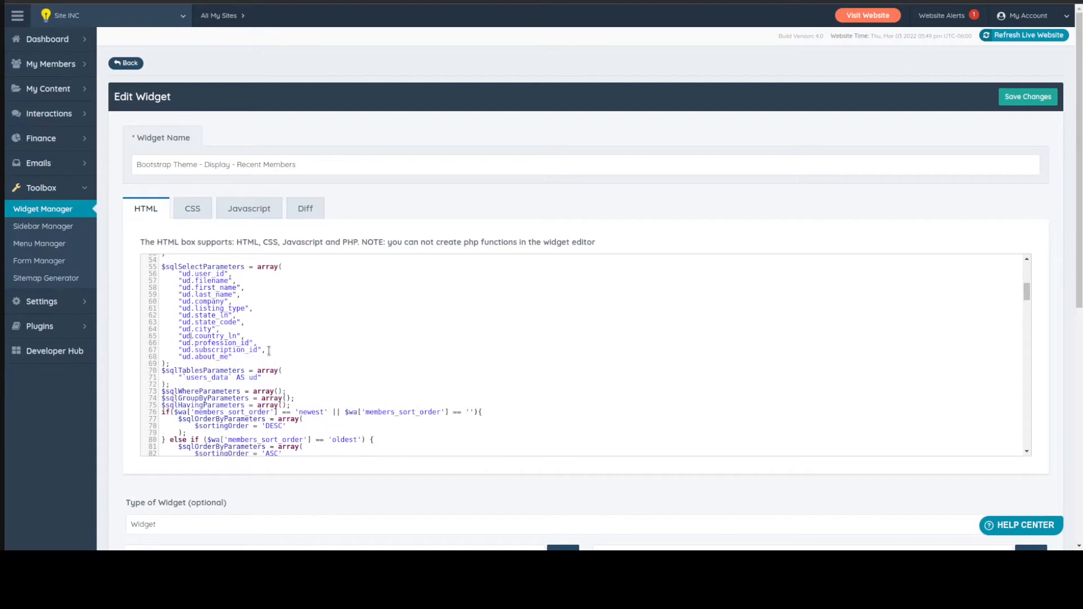
pyautogui.click(256, 342)
pyautogui.moveTo(195, 344); pyautogui.dragTo(250, 343)
pyautogui.moveTo(57, 63)
pyautogui.hotkey('ctrl', 'Tab')
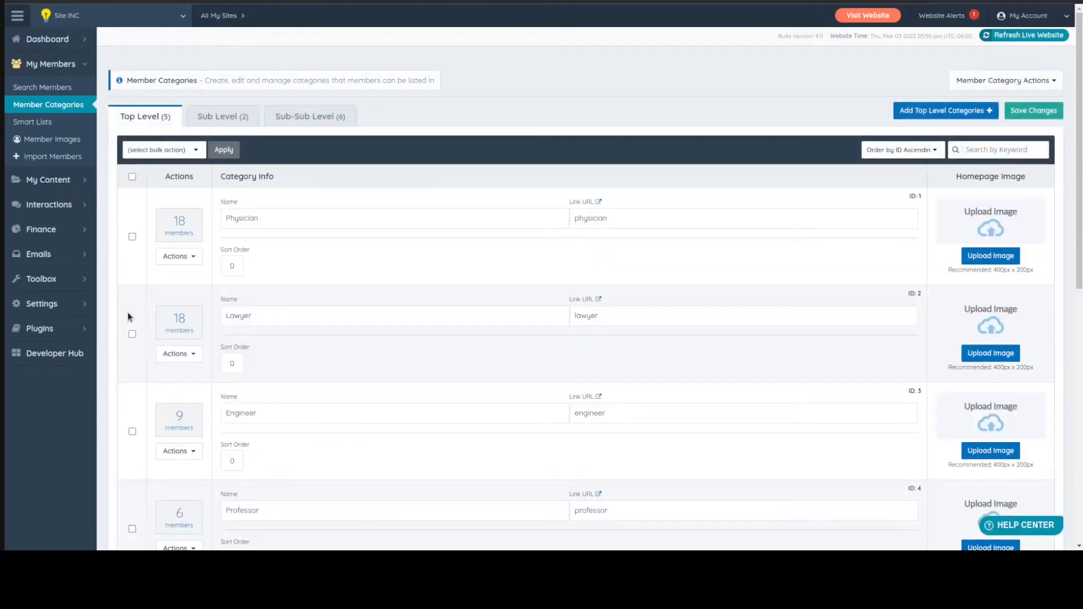
# Find the ID of the Engineer category in the top-level member categories
pyautogui.scroll(-3, 130, 305)
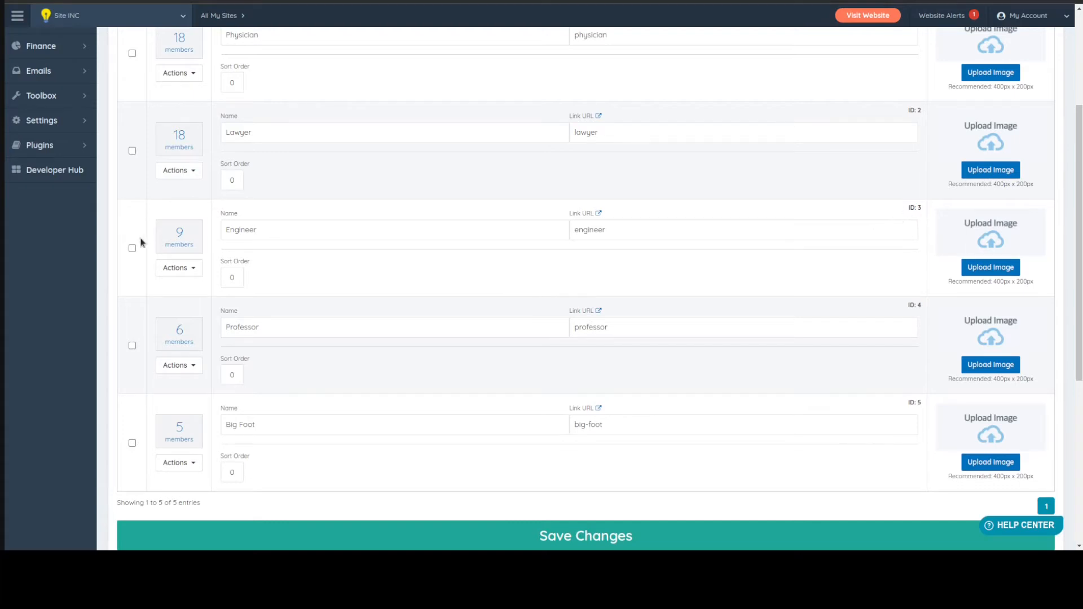
pyautogui.moveTo(918, 210); pyautogui.dragTo(927, 211)
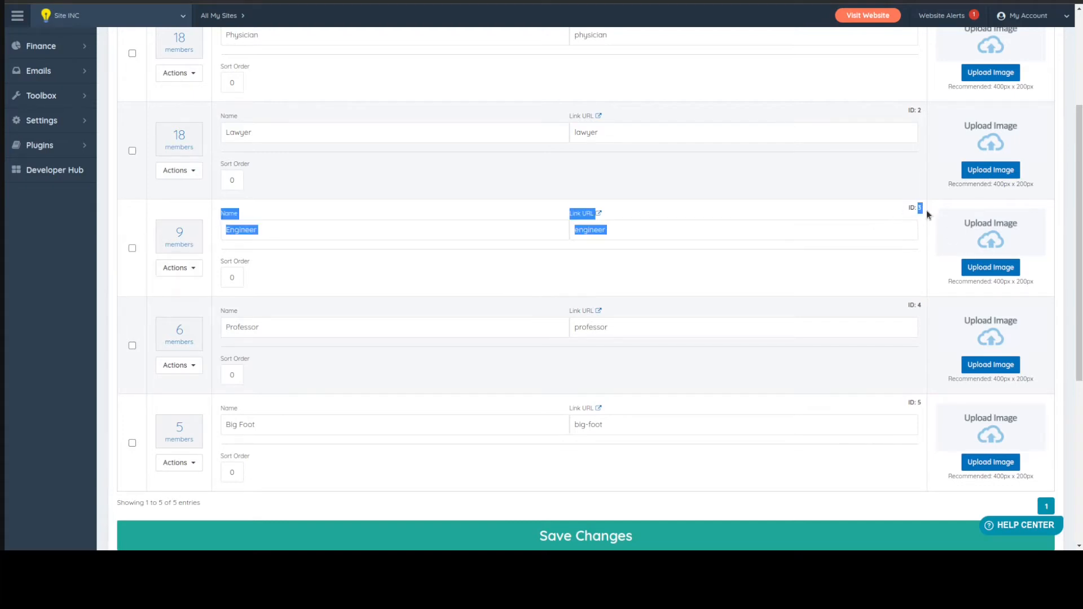
pyautogui.click(400, 269)
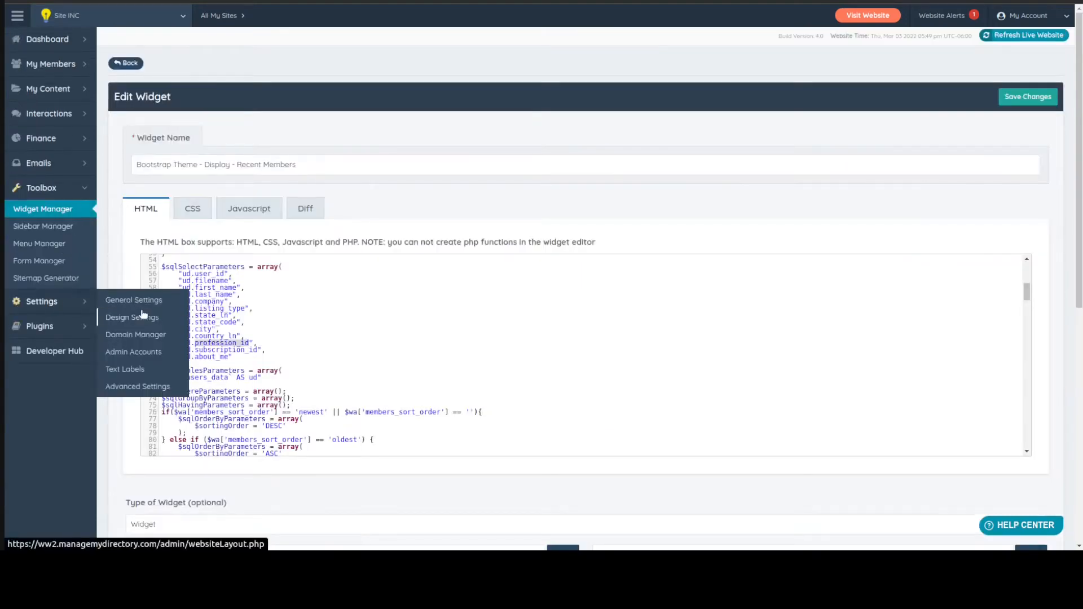
# Open the Streaming Members section's settings in the homepage design settings and view its display options
pyautogui.click(142, 316)
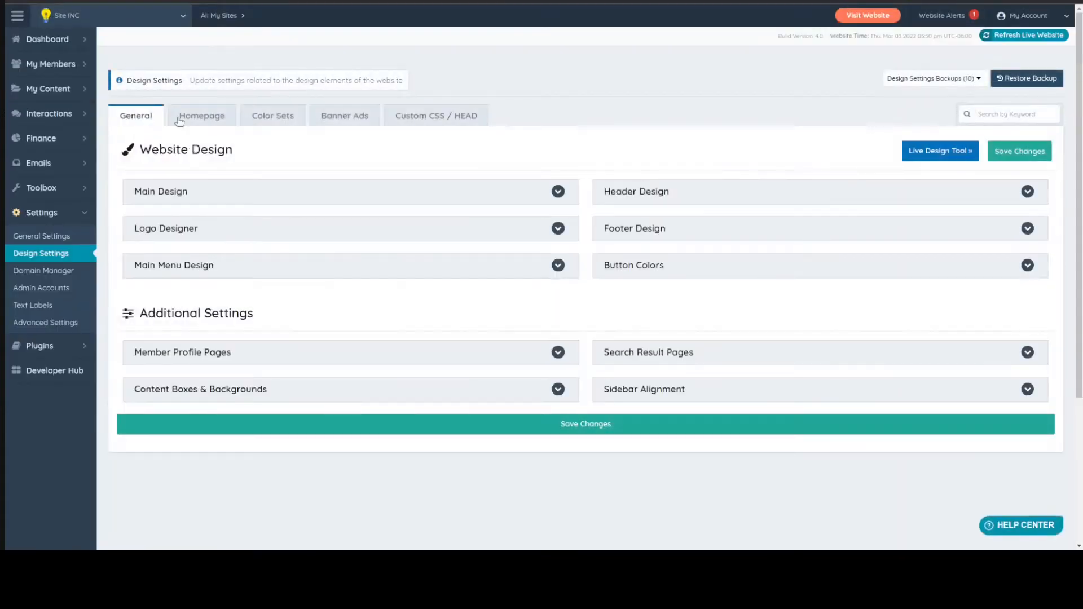
pyautogui.click(201, 116)
pyautogui.click(367, 352)
pyautogui.scroll(-3, 368, 193)
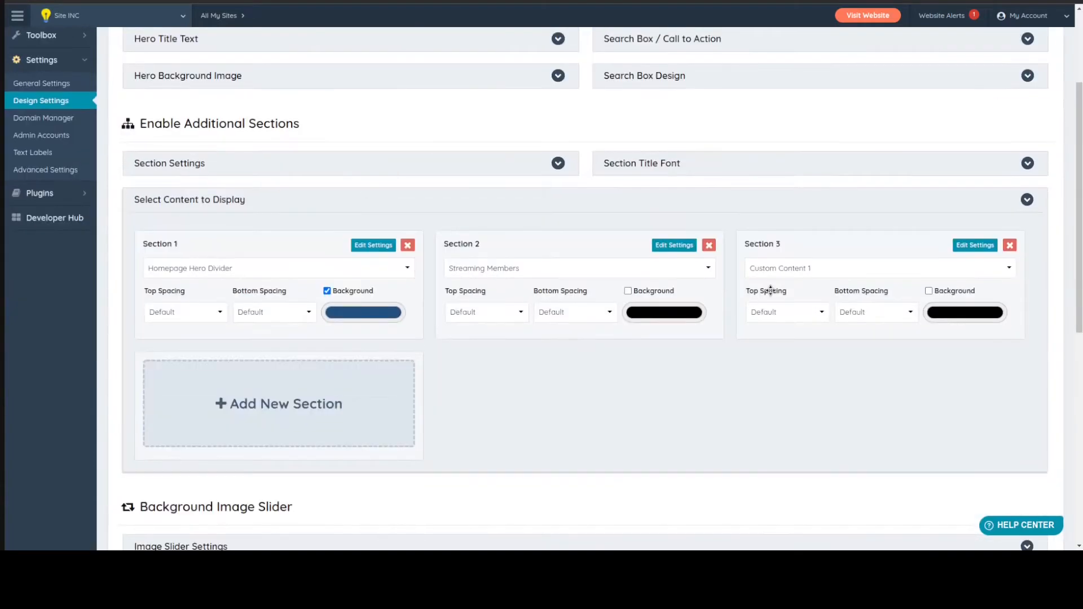
pyautogui.click(676, 246)
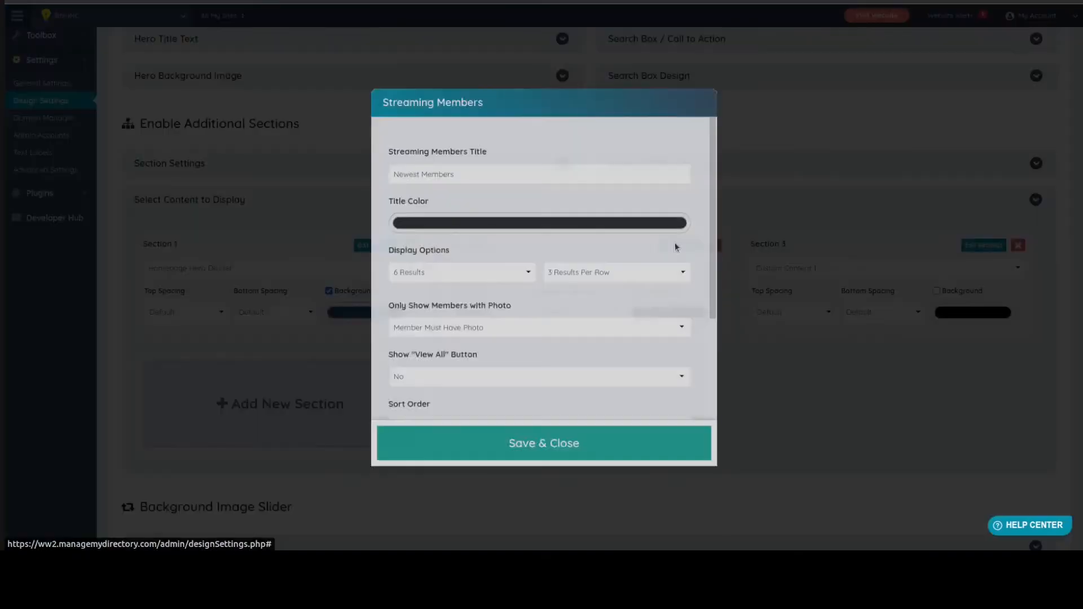
pyautogui.scroll(-3, 566, 290)
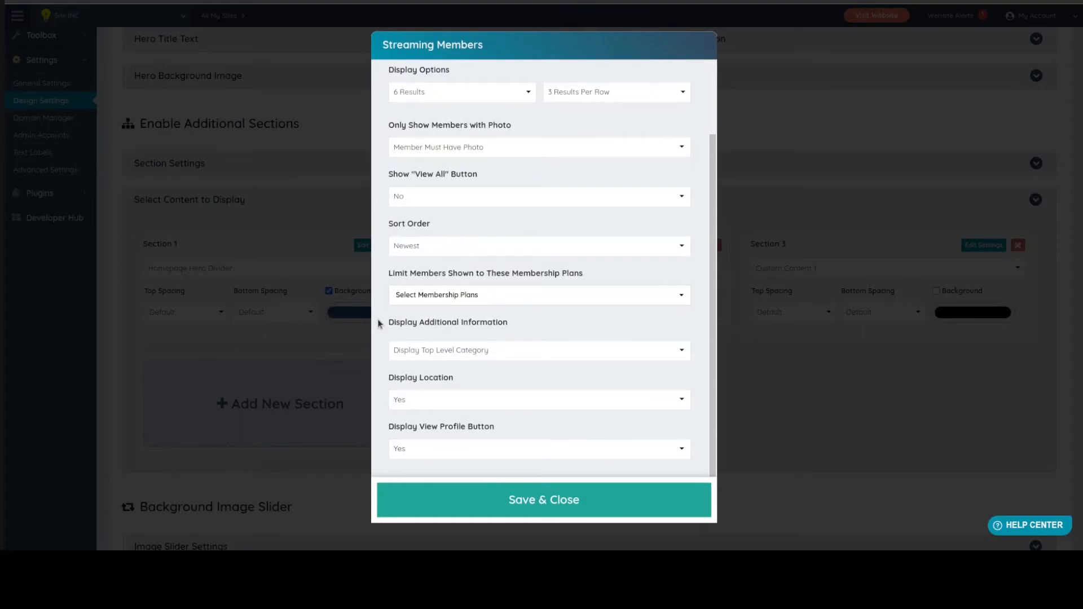
# Check the Display Additional Information choices and review the remaining Streaming Members settings
pyautogui.click(427, 350)
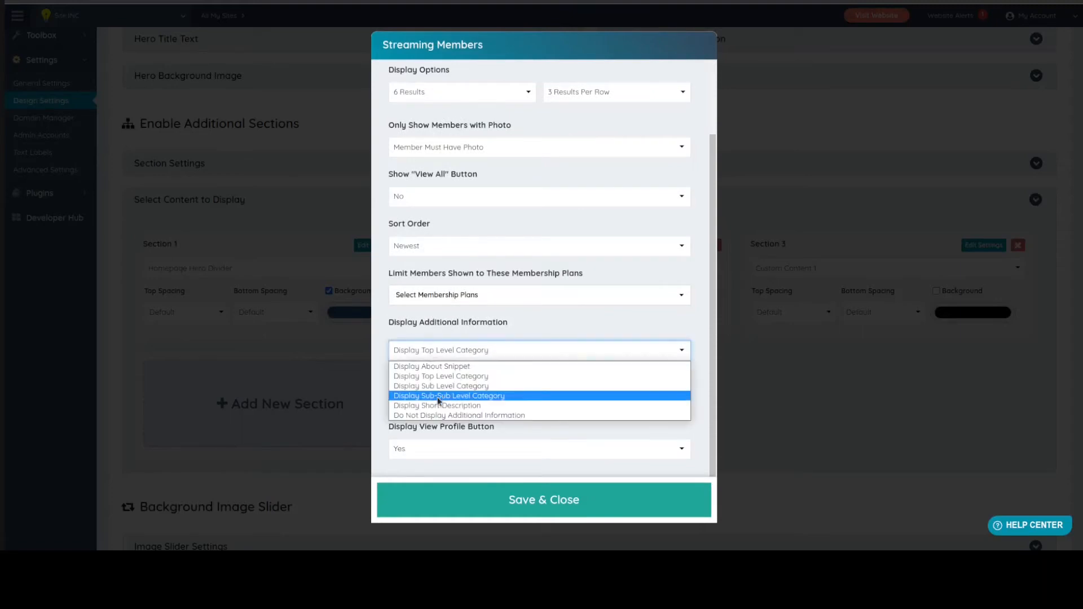
pyautogui.click(366, 339)
pyautogui.scroll(2, 381, 361)
pyautogui.scroll(1, 381, 361)
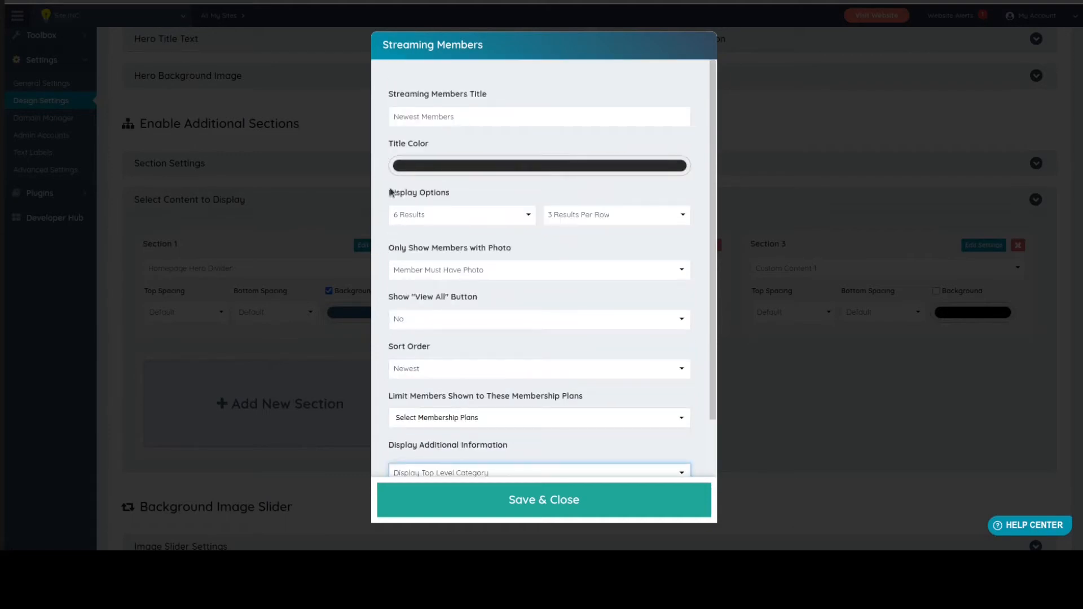
pyautogui.scroll(-3, 389, 226)
pyautogui.click(88, 343)
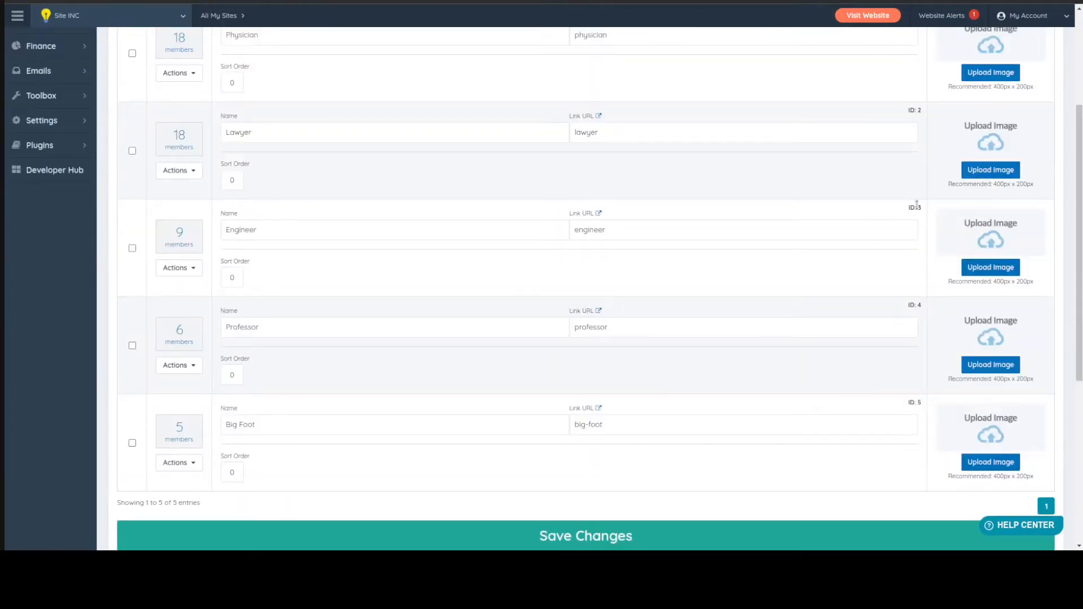
# Recheck the Engineer category's ID, add the condition "ud.profession_id = 3" to $sqlWhereParameters in the Recent Members widget, and save it
pyautogui.moveTo(916, 204); pyautogui.dragTo(856, 251)
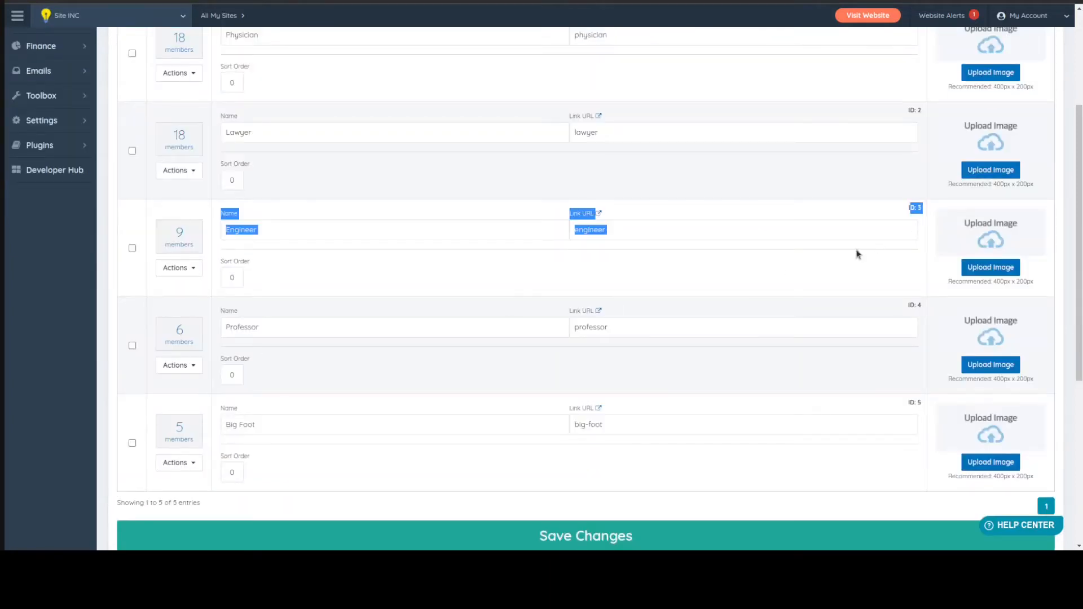
pyautogui.click(756, 283)
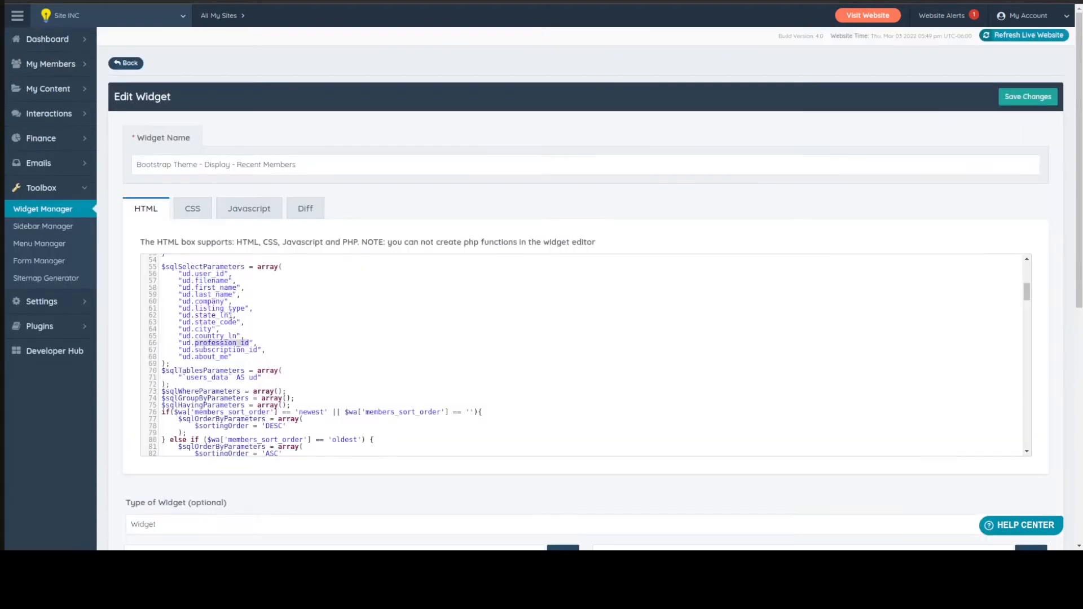
pyautogui.scroll(-3, 231, 313)
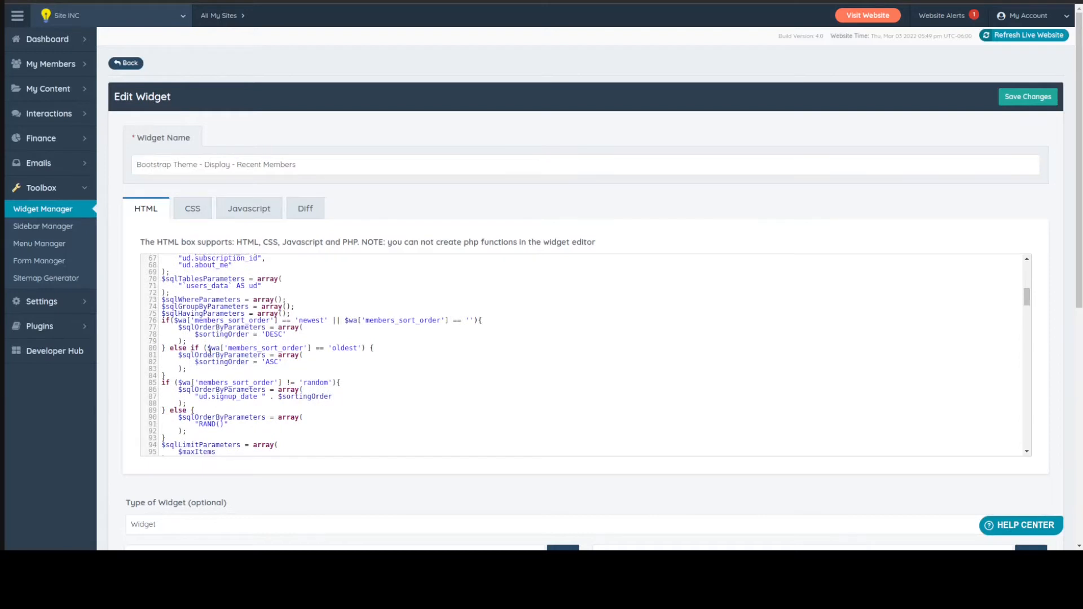
pyautogui.click(288, 300)
pyautogui.click(279, 300)
pyautogui.press('Return')
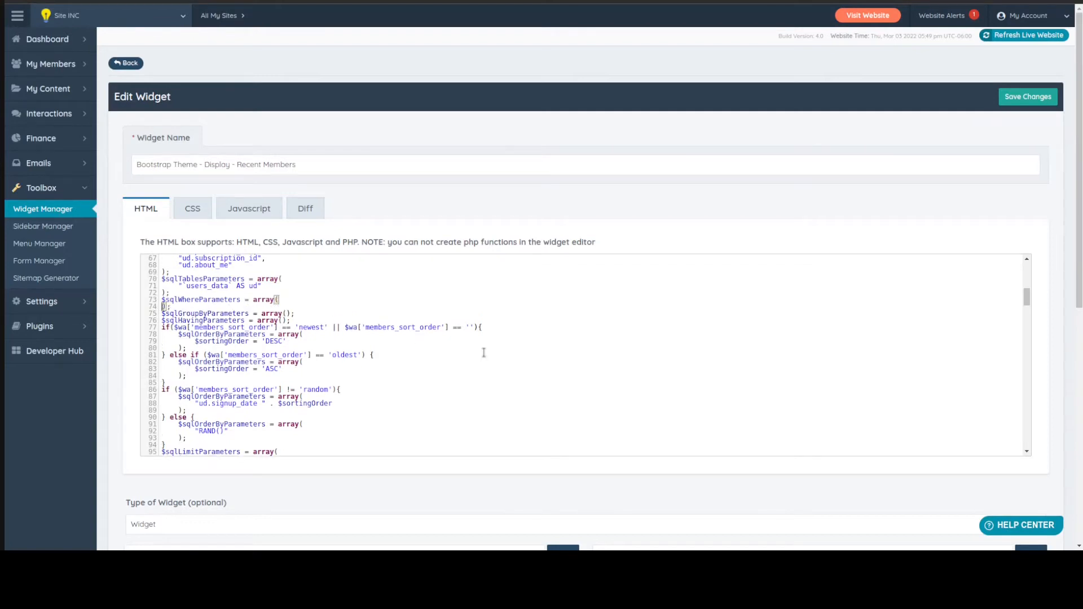
pyautogui.press('Tab')
pyautogui.write('"ud.profession_id = 3"')
pyautogui.press('Return')
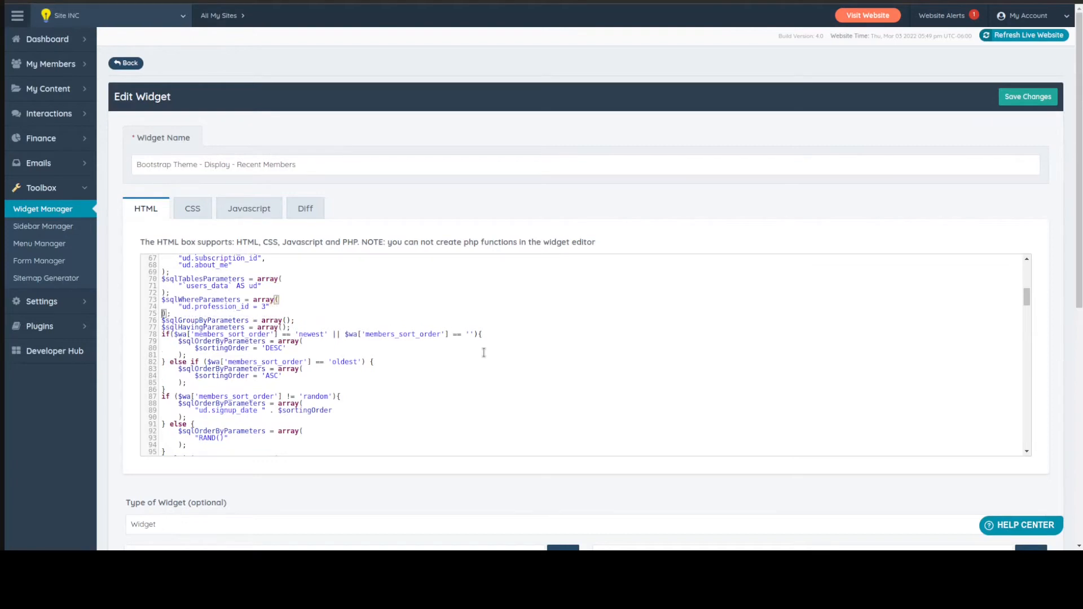
pyautogui.hotkey('ctrl', 's')
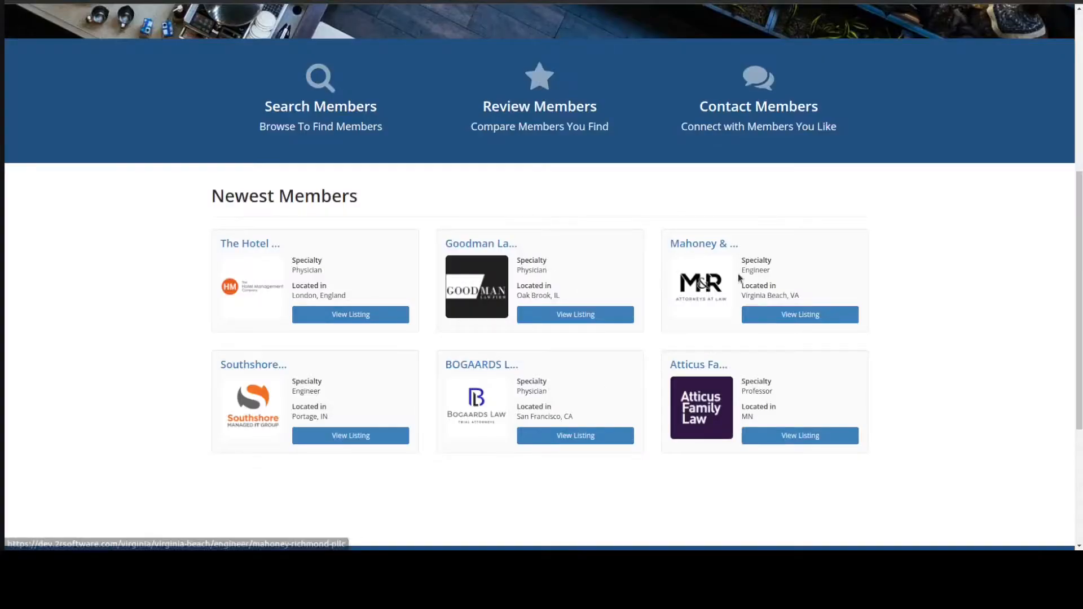
# Reload the homepage and compare the specialties of the cards in the Newest Members section
pyautogui.moveTo(743, 271); pyautogui.dragTo(786, 276)
pyautogui.click(171, 298)
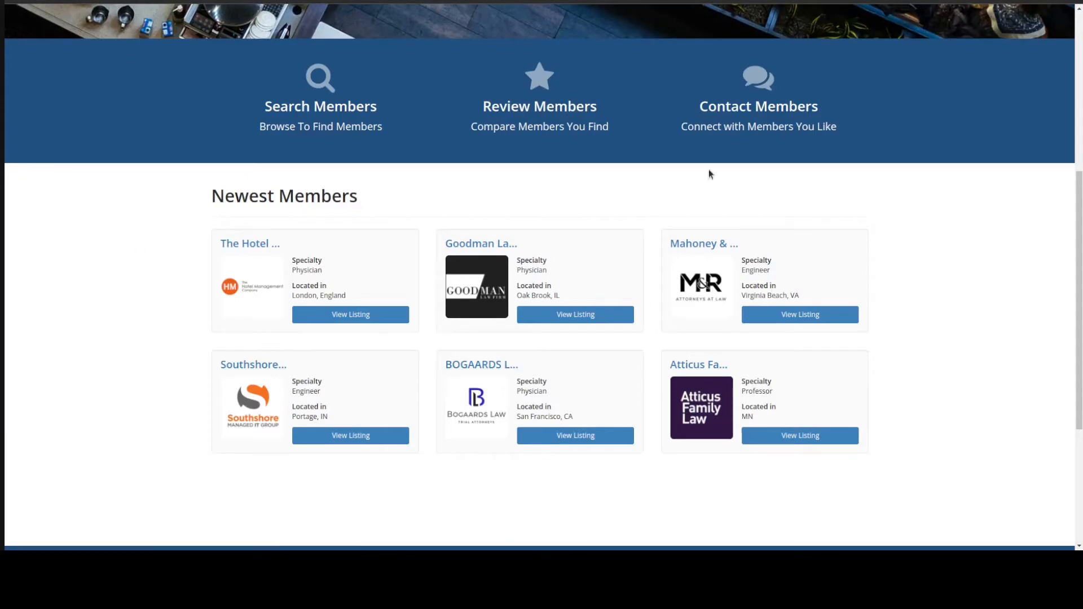
pyautogui.press('F5')
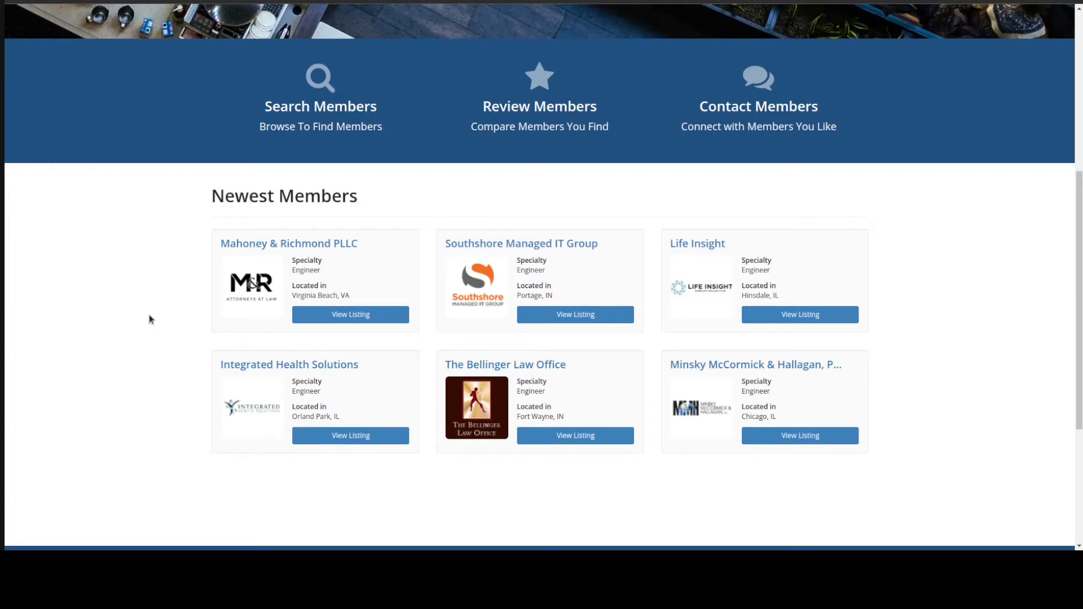
pyautogui.moveTo(215, 193); pyautogui.dragTo(482, 194)
pyautogui.click(482, 194)
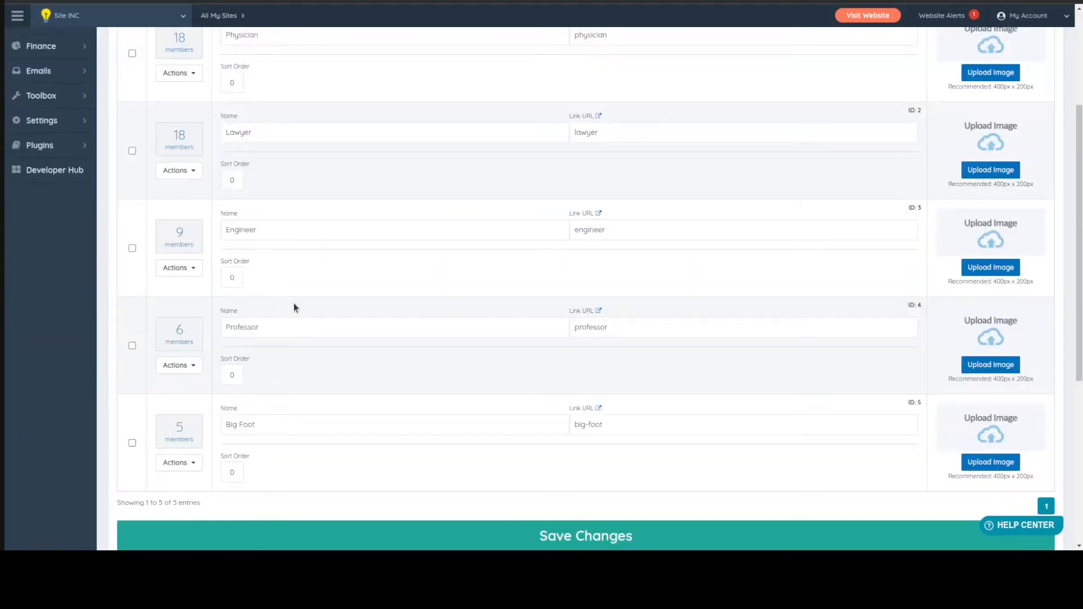
# Review the Recent Members widget's name and its query code down to the $maxItems limit parameter
pyautogui.moveTo(51, 126)
pyautogui.scroll(2, 315, 174)
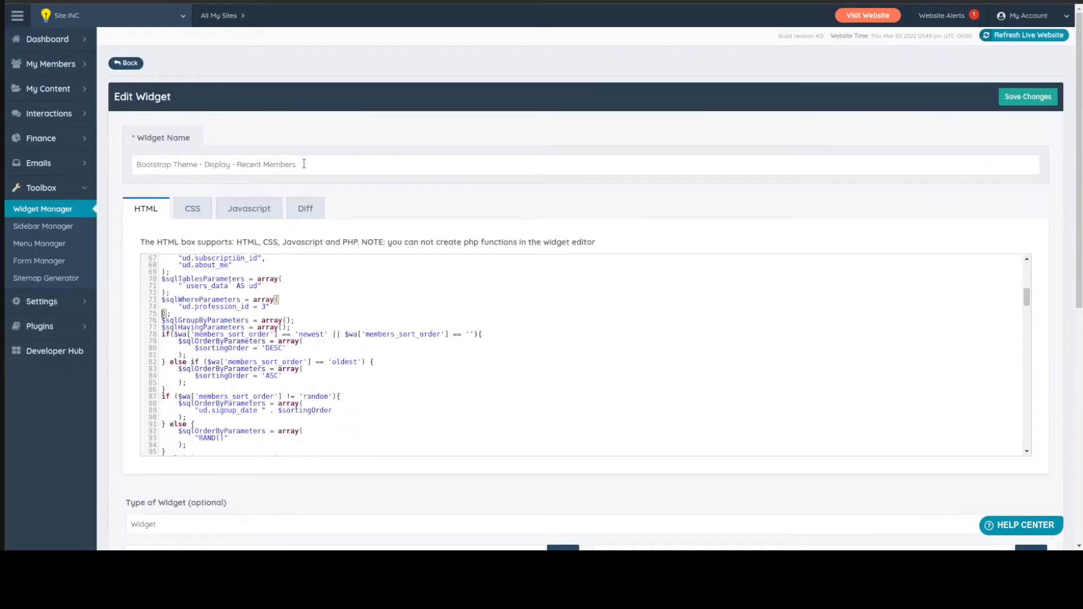
pyautogui.moveTo(304, 163); pyautogui.dragTo(138, 159)
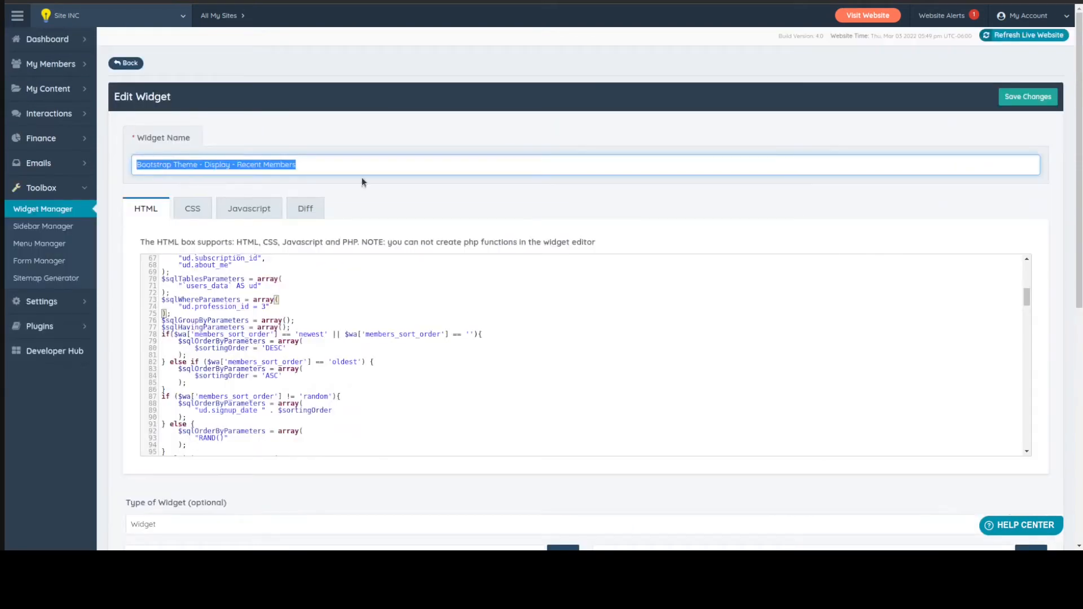
pyautogui.click(308, 169)
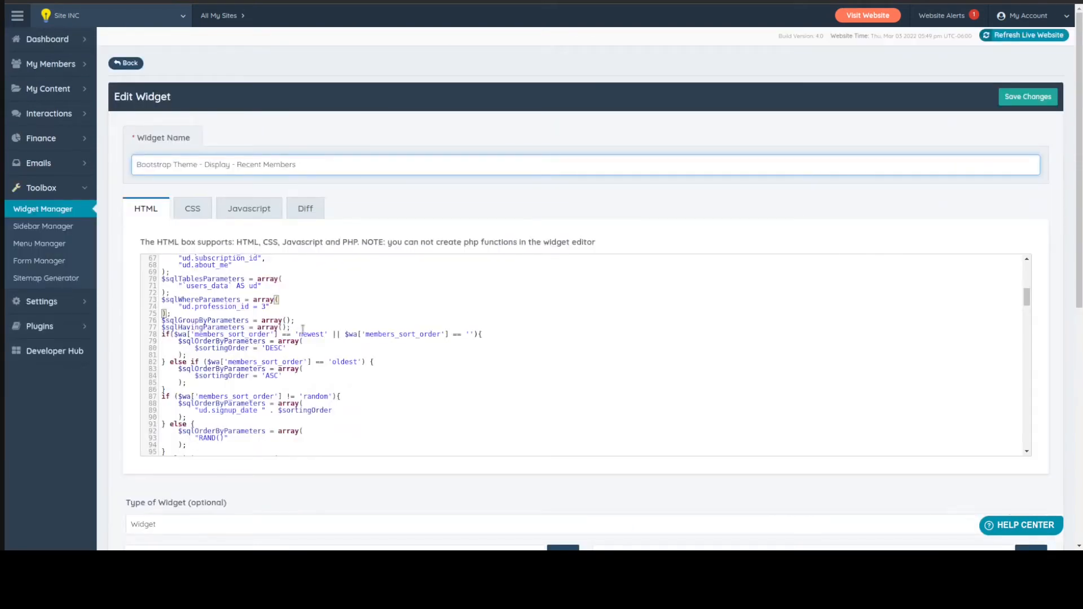
pyautogui.scroll(3, 303, 329)
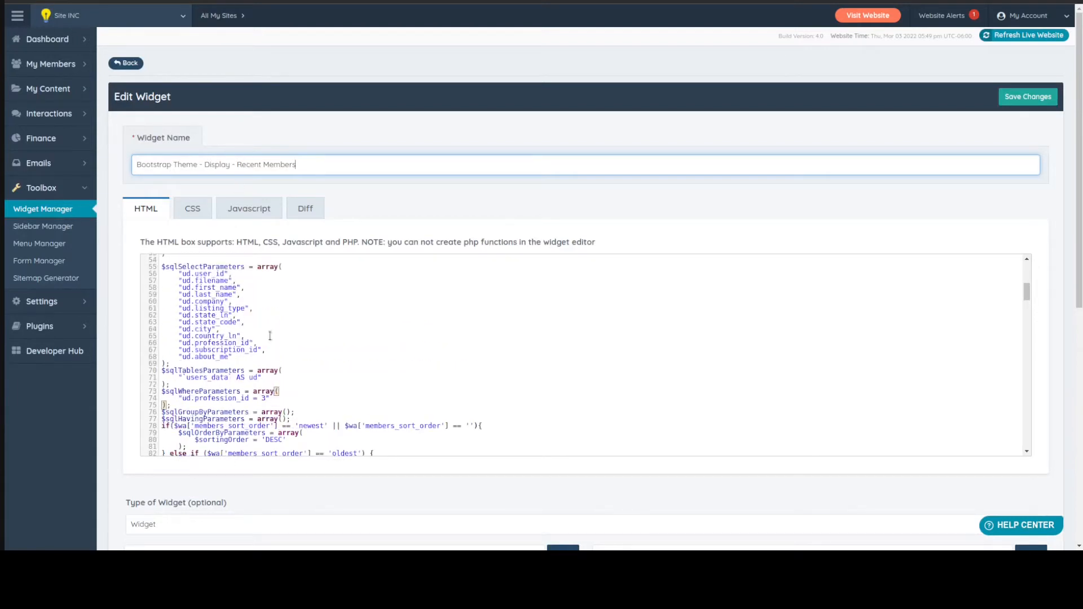
pyautogui.scroll(-5, 313, 357)
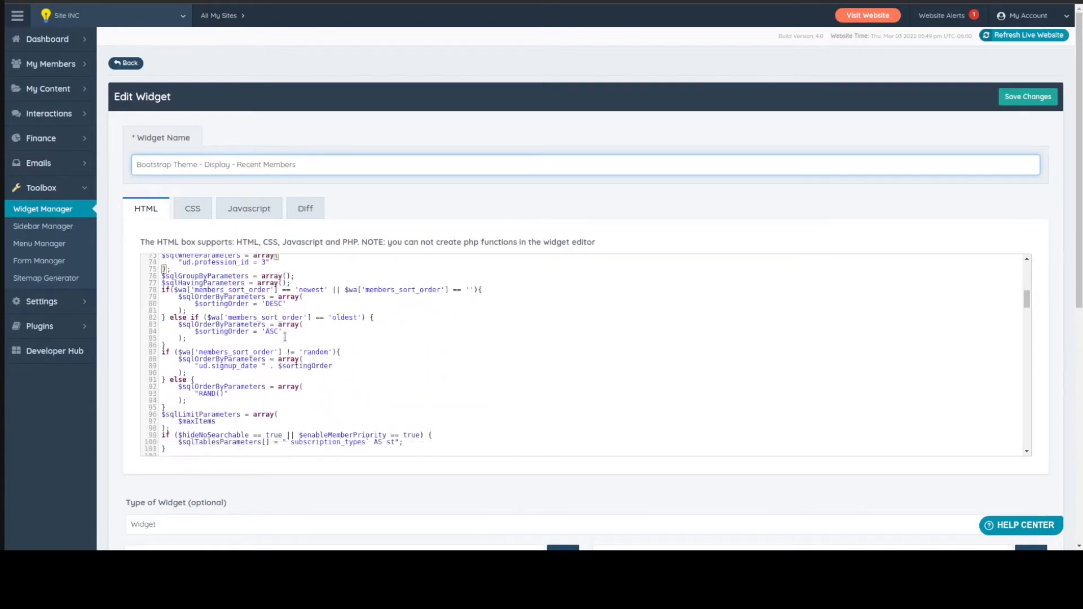
pyautogui.scroll(-1, 223, 366)
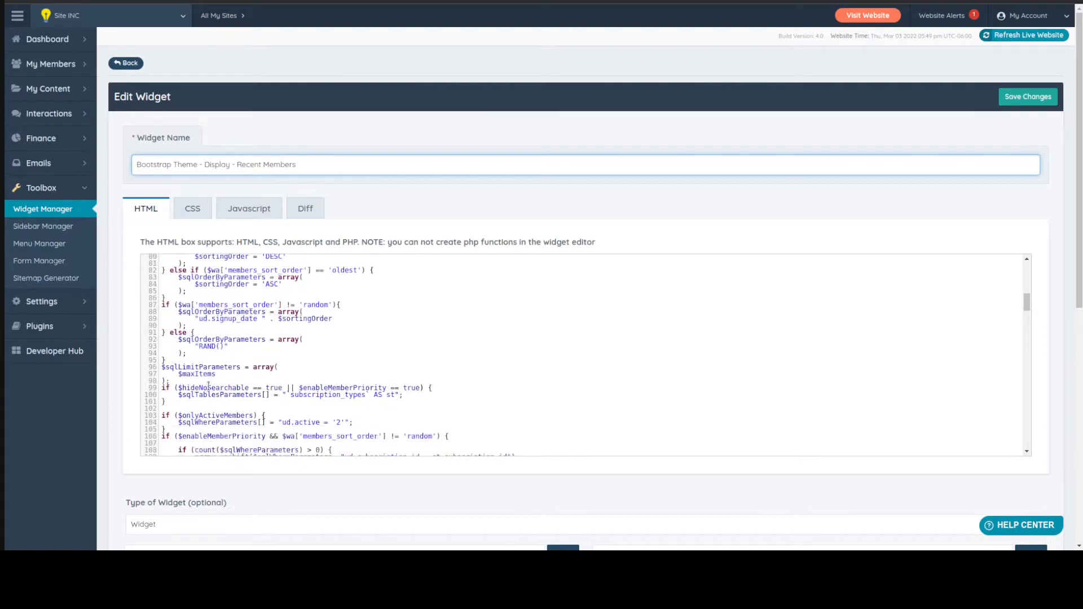
pyautogui.moveTo(178, 375)
pyautogui.mouseDown()
pyautogui.moveTo(235, 380)
pyautogui.moveTo(178, 375)
pyautogui.mouseUp()
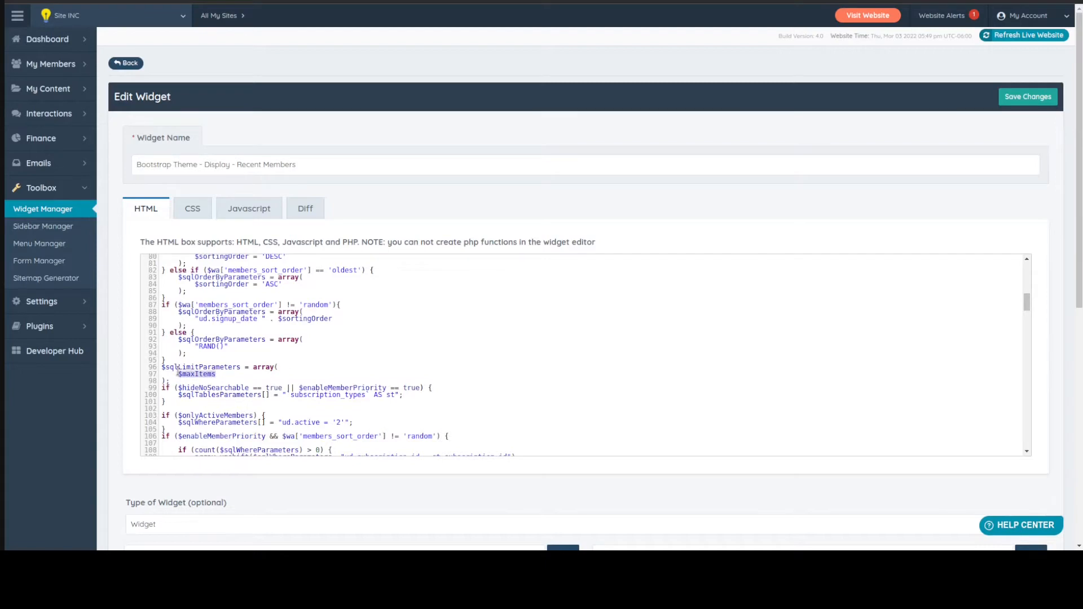
pyautogui.click(231, 374)
# Add the line "$maxItems = 1;" just above $sqlSelectParameters in the widget code and save the widget
pyautogui.scroll(6, 339, 374)
pyautogui.scroll(2, 339, 374)
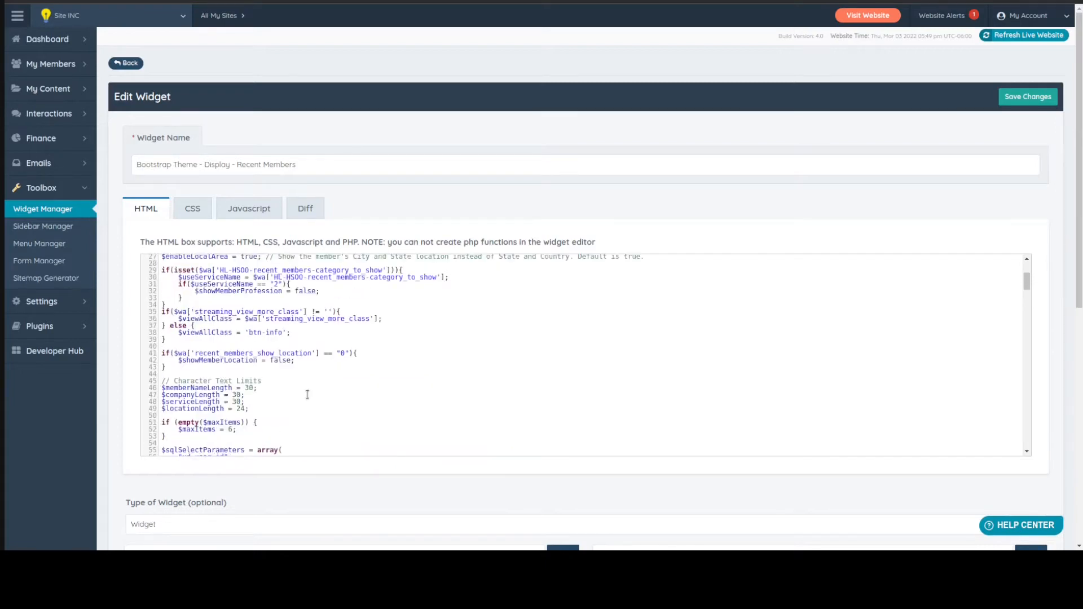
pyautogui.scroll(-1, 307, 395)
pyautogui.click(176, 379)
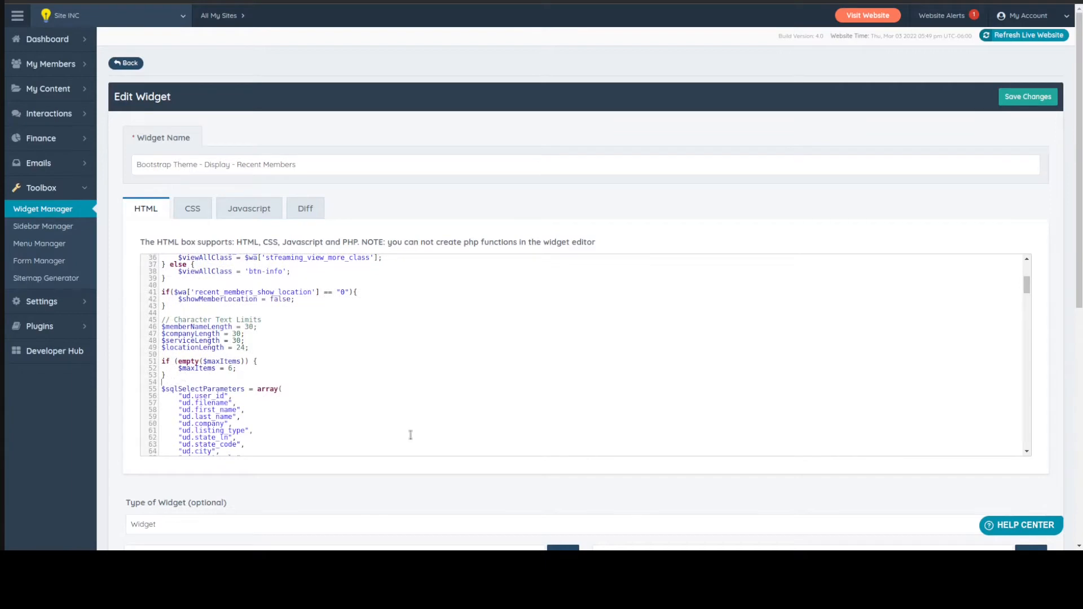
pyautogui.write('$maxItems = 1;')
pyautogui.hotkey('ctrl', 's')
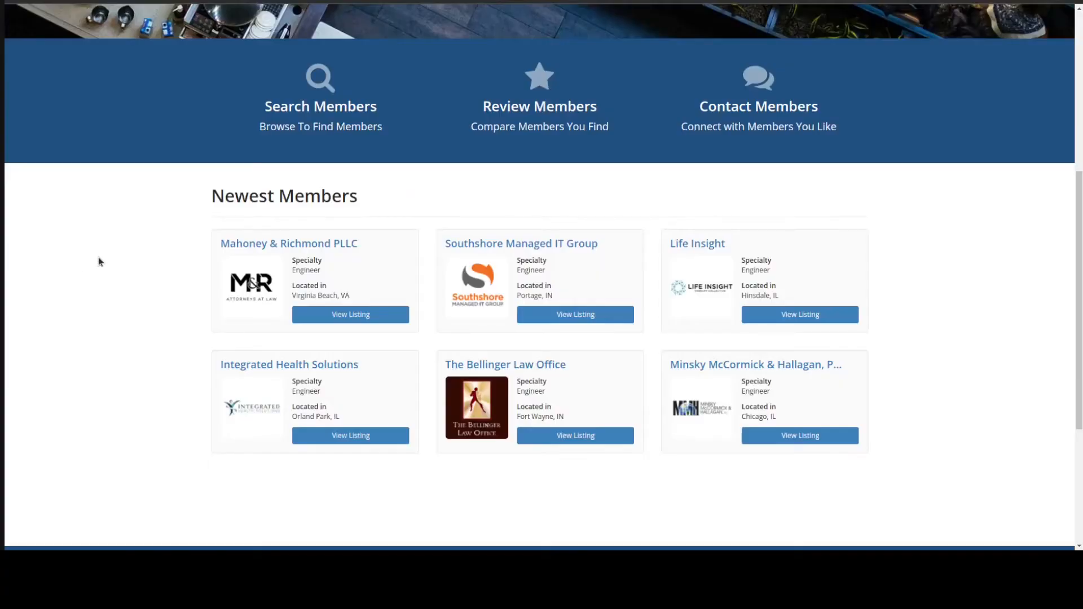
# Reload the homepage and check the number and specialty of the members in the Newest Members section
pyautogui.press('F5')
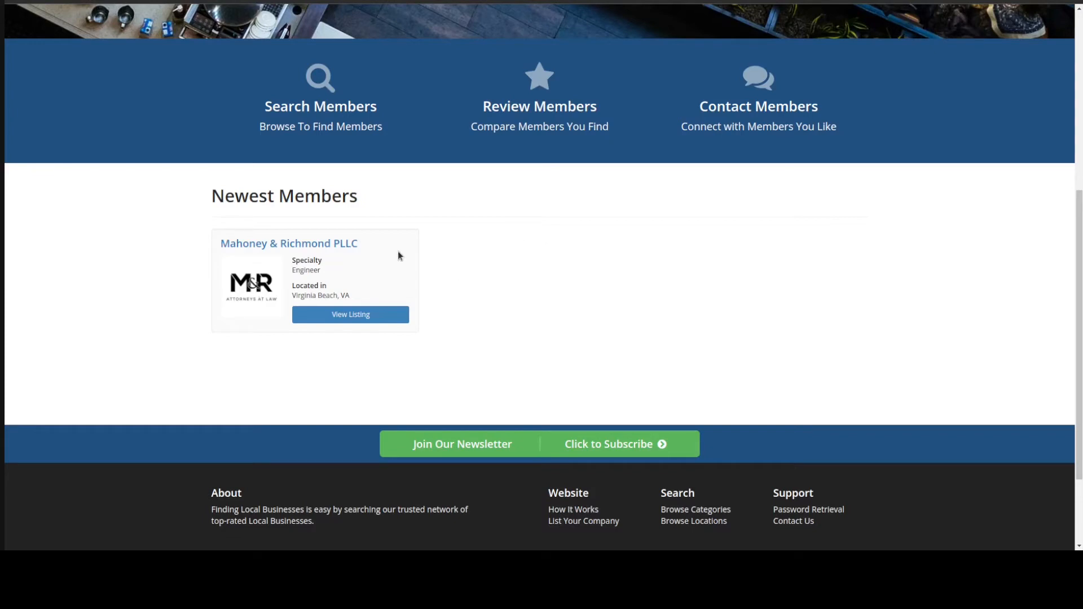
pyautogui.moveTo(293, 269); pyautogui.dragTo(324, 265)
pyautogui.click(342, 264)
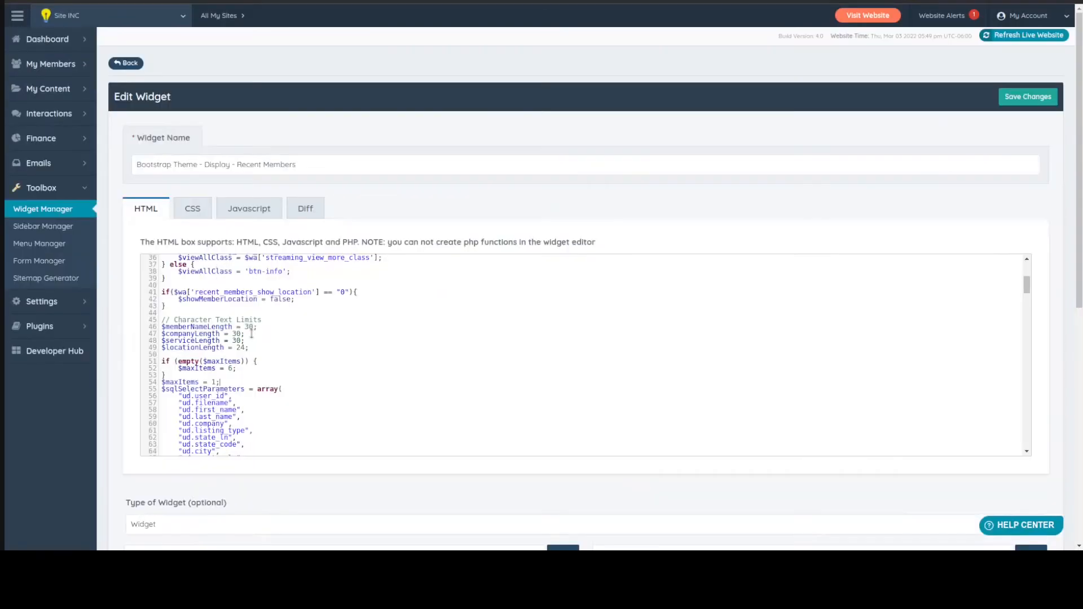
pyautogui.scroll(-2, 290, 342)
pyautogui.scroll(2, 302, 340)
pyautogui.scroll(5, 299, 336)
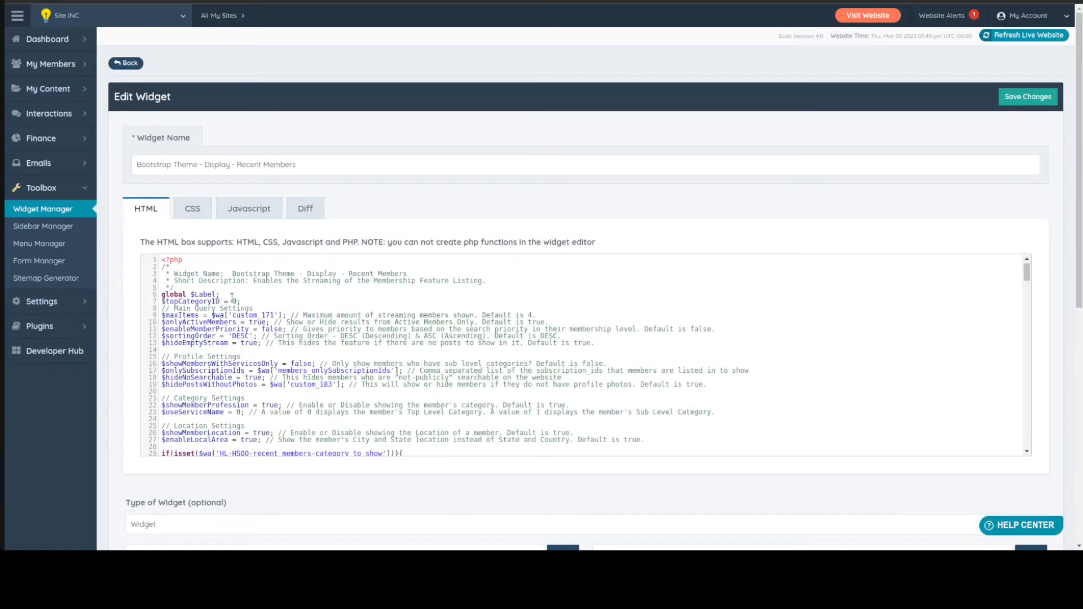
pyautogui.click(247, 299)
pyautogui.press('Return')
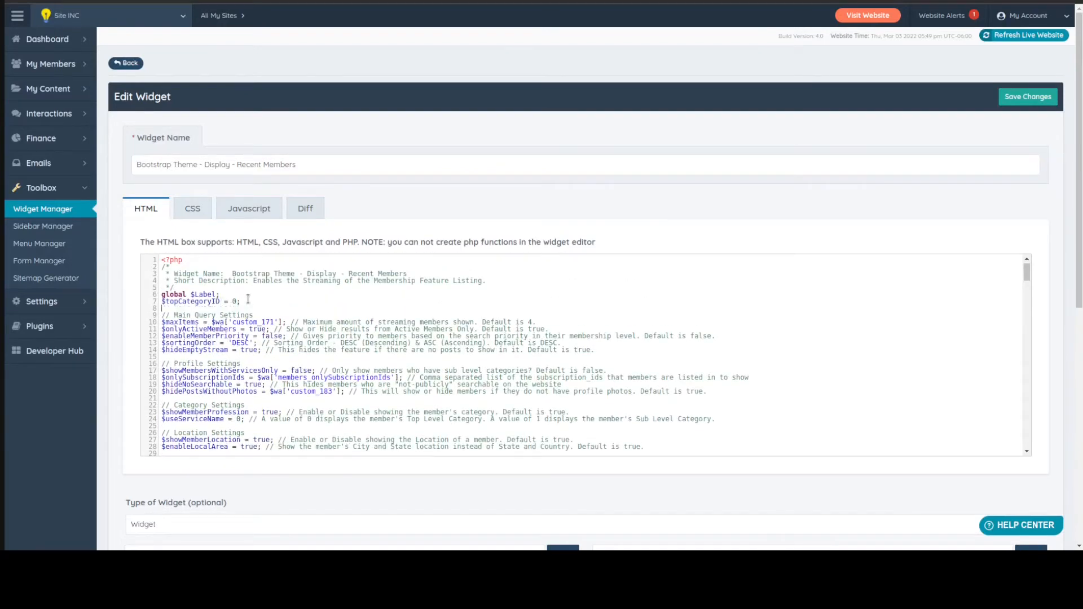
pyautogui.write("$userID = '123131'")
pyautogui.hotkey('shift', 'Home')
pyautogui.press('Delete')
pyautogui.press('Delete')
# Add a second condition, "ud.user_id = 123213", below the profession_id condition in the $sqlWhereParameters array
pyautogui.scroll(-10, 248, 299)
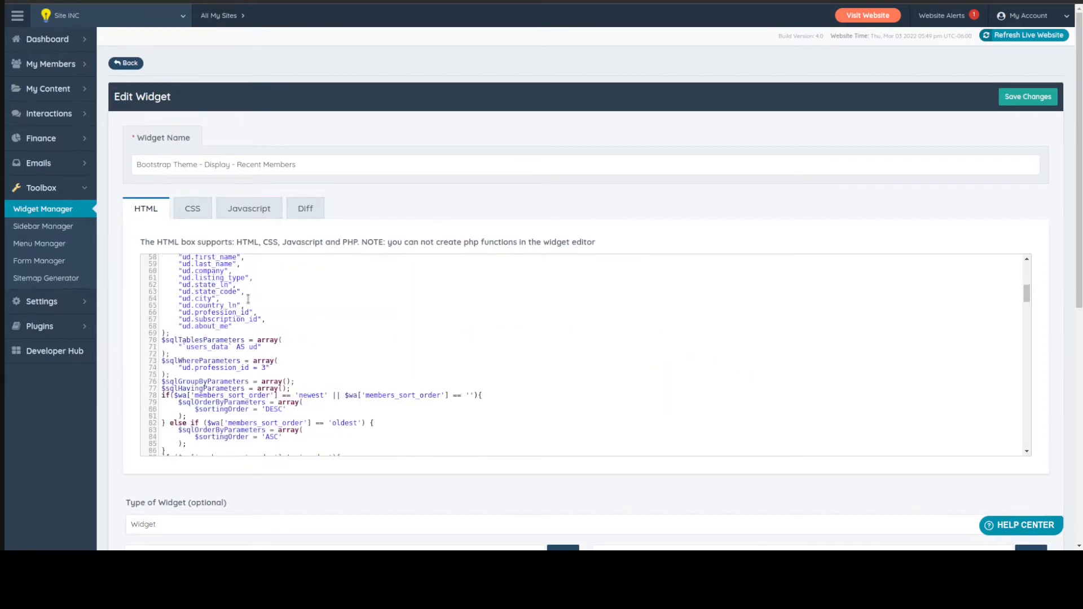
pyautogui.click(277, 336)
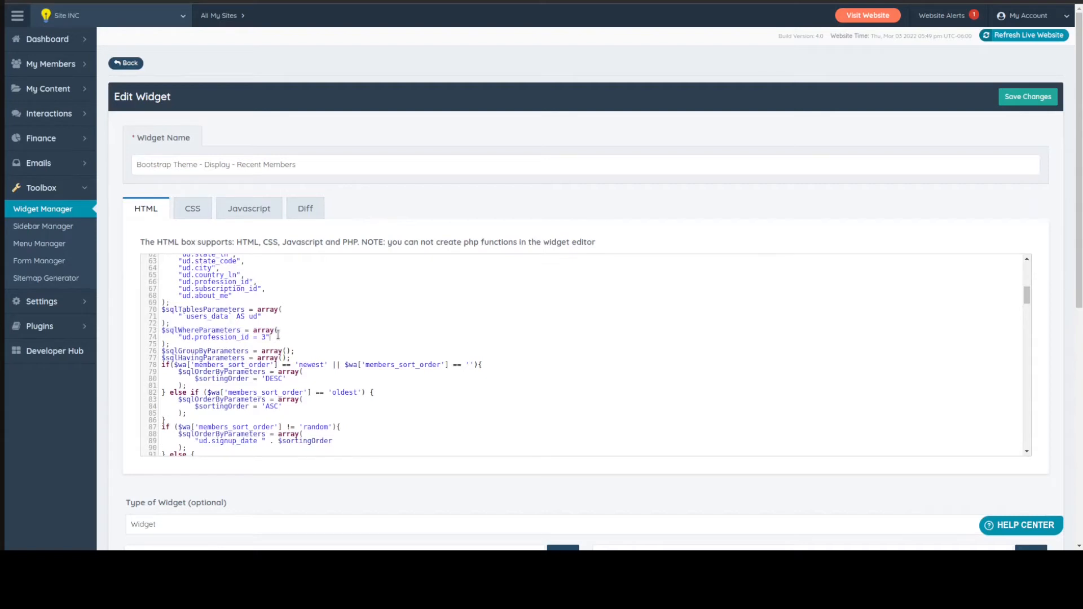
pyautogui.write(',')
pyautogui.press('Return')
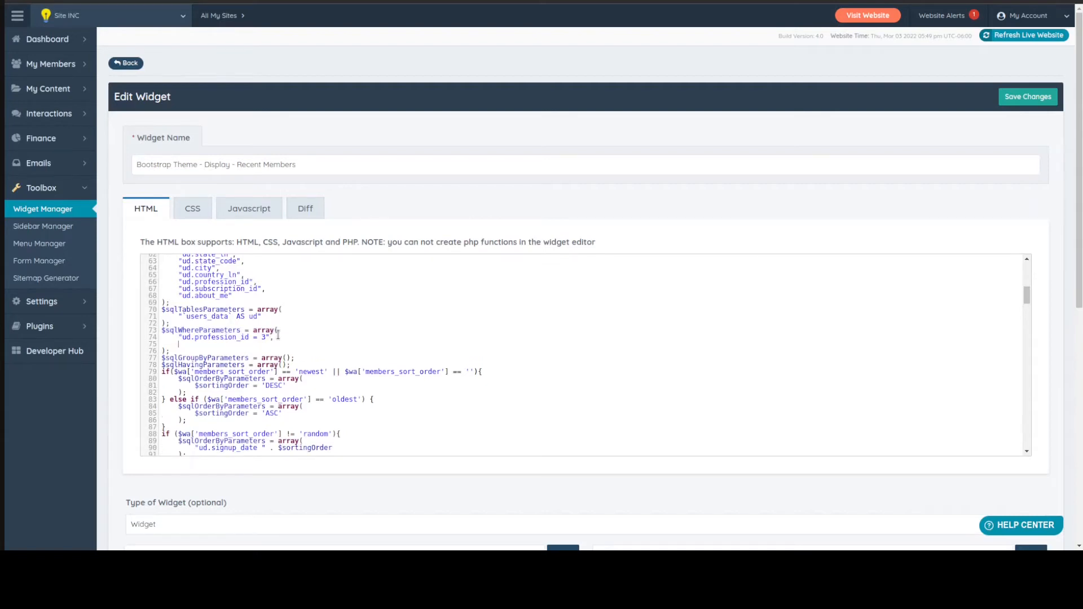
pyautogui.write('"ud.user_id = 123213')
# Remove the ud.user_id condition and its preceding comma from the $sqlWhereParameters array
pyautogui.hotkey('shift', 'End')
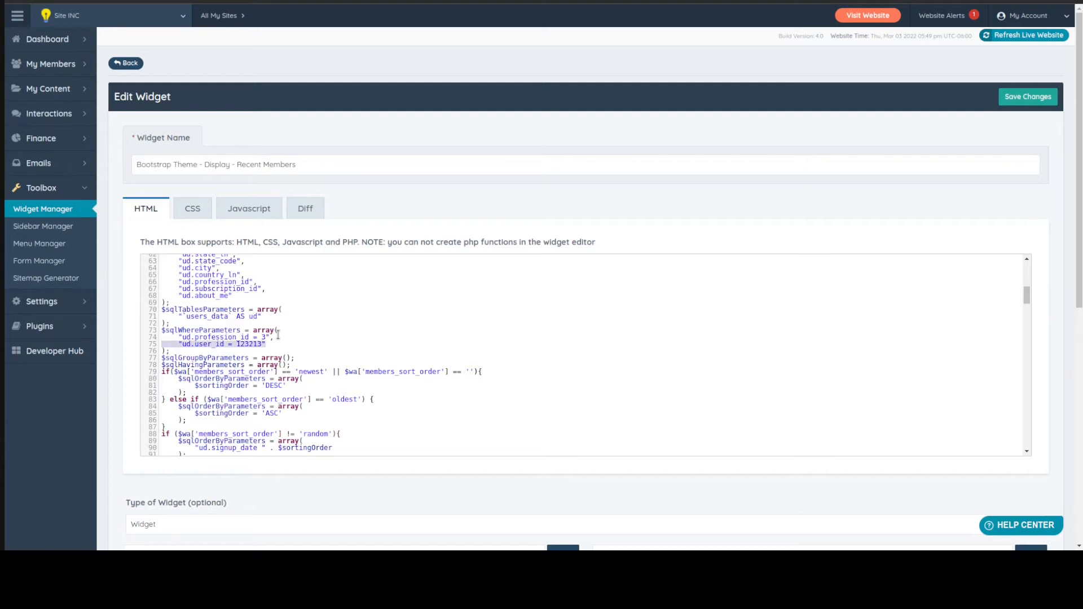
pyautogui.press('BackSpace')
pyautogui.press('BackSpace')
pyautogui.press('BackSpace')
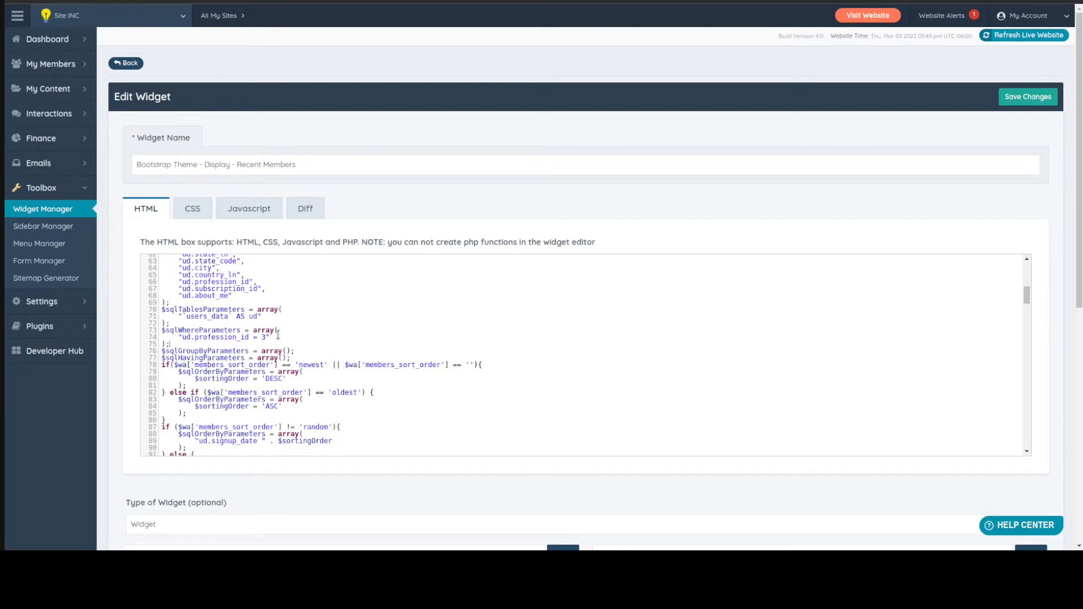
# Review the widget's query code, from the $maxItems line through the members_sort_order conditions to $sqlLimitParameters
pyautogui.scroll(-10, 277, 335)
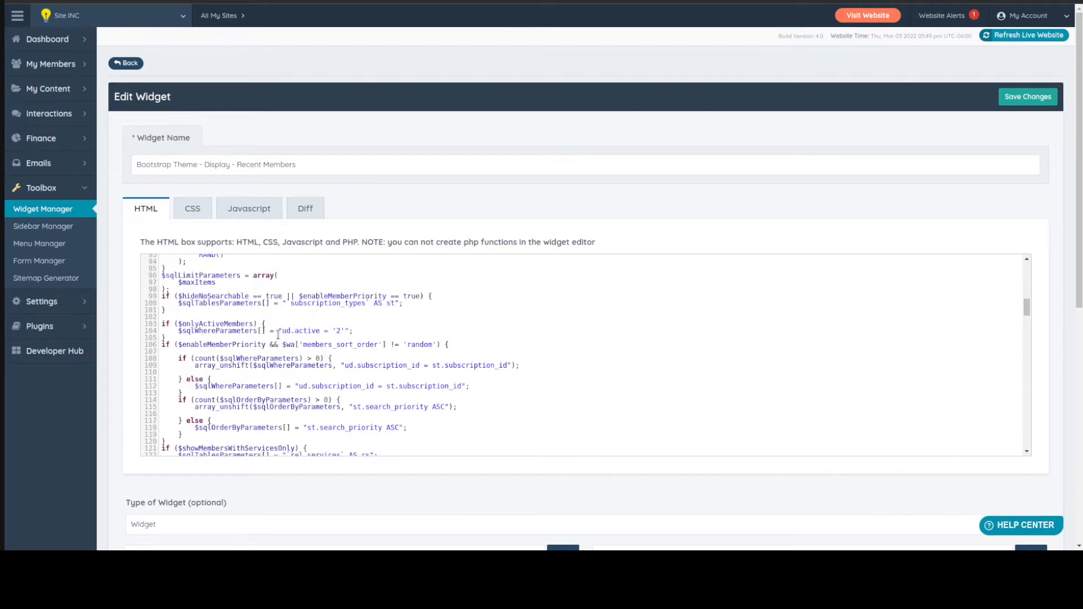
pyautogui.scroll(-5, 278, 335)
pyautogui.scroll(11, 277, 335)
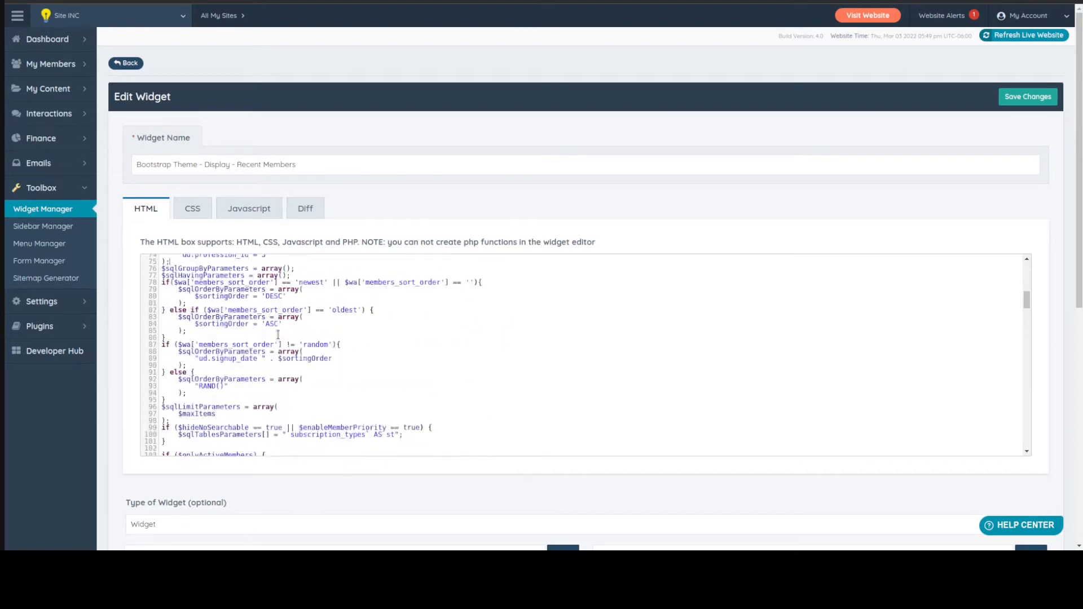
pyautogui.scroll(13, 278, 335)
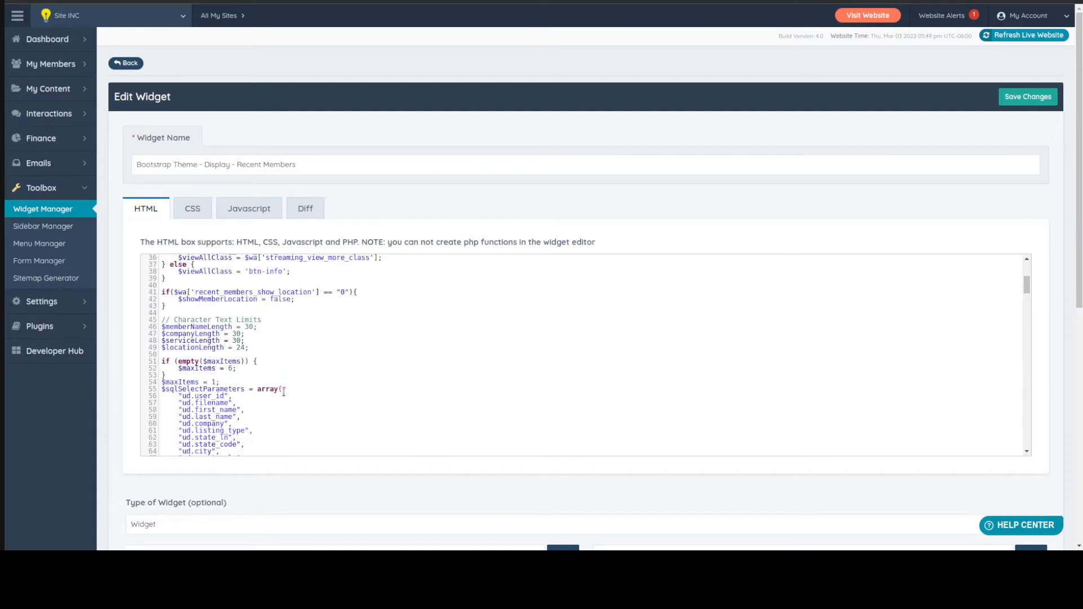
pyautogui.scroll(-16, 282, 392)
pyautogui.scroll(2, 282, 393)
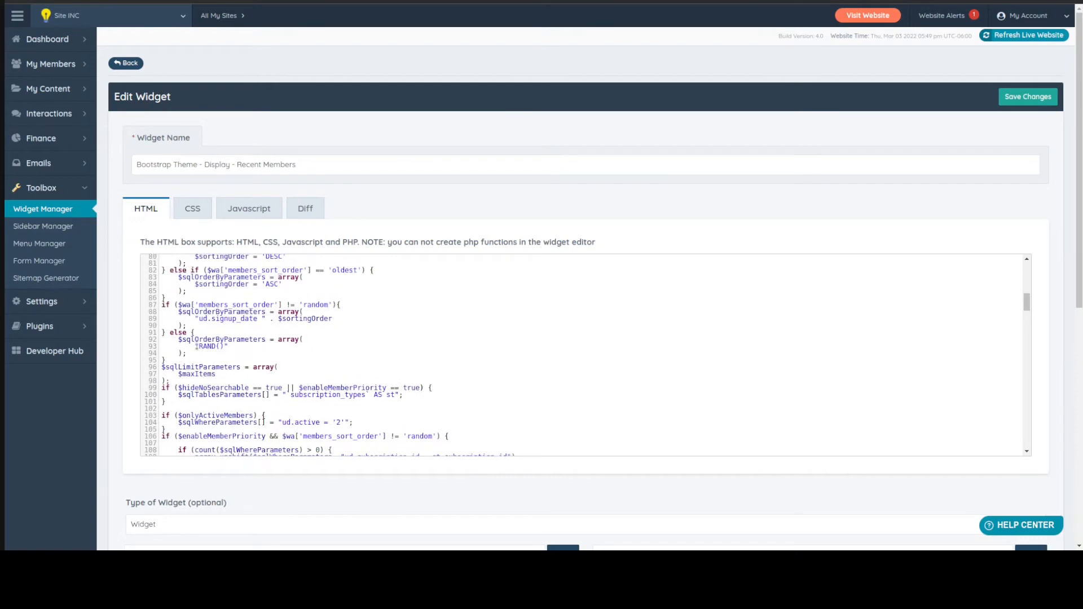
pyautogui.moveTo(162, 339); pyautogui.dragTo(254, 361)
pyautogui.click(185, 350)
pyautogui.scroll(-2, 192, 339)
pyautogui.scroll(3, 182, 311)
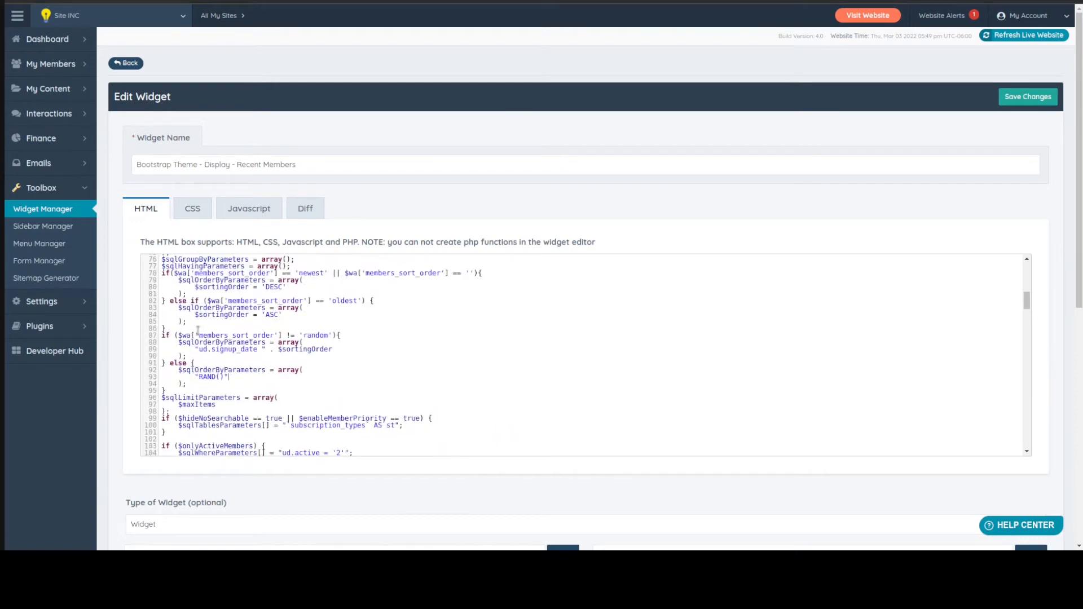
pyautogui.scroll(3, 176, 365)
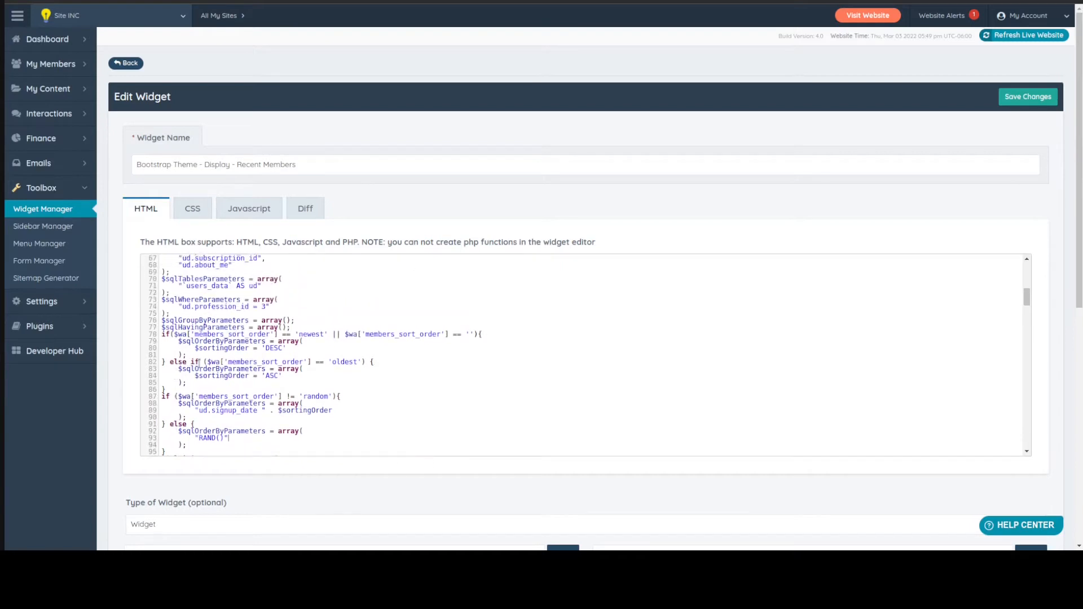
pyautogui.scroll(-3, 192, 387)
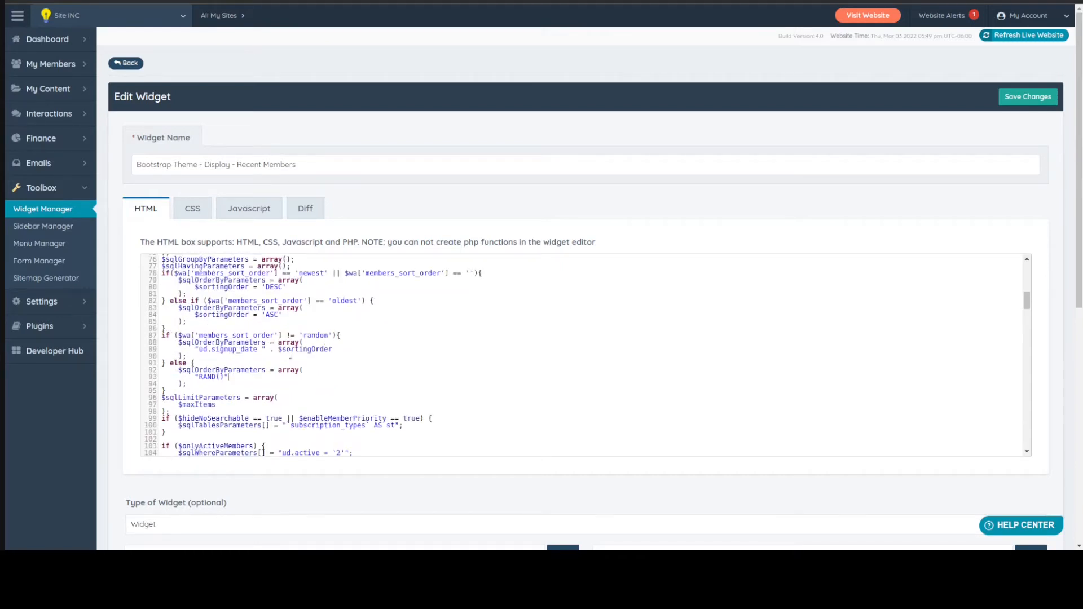
pyautogui.scroll(-2, 235, 358)
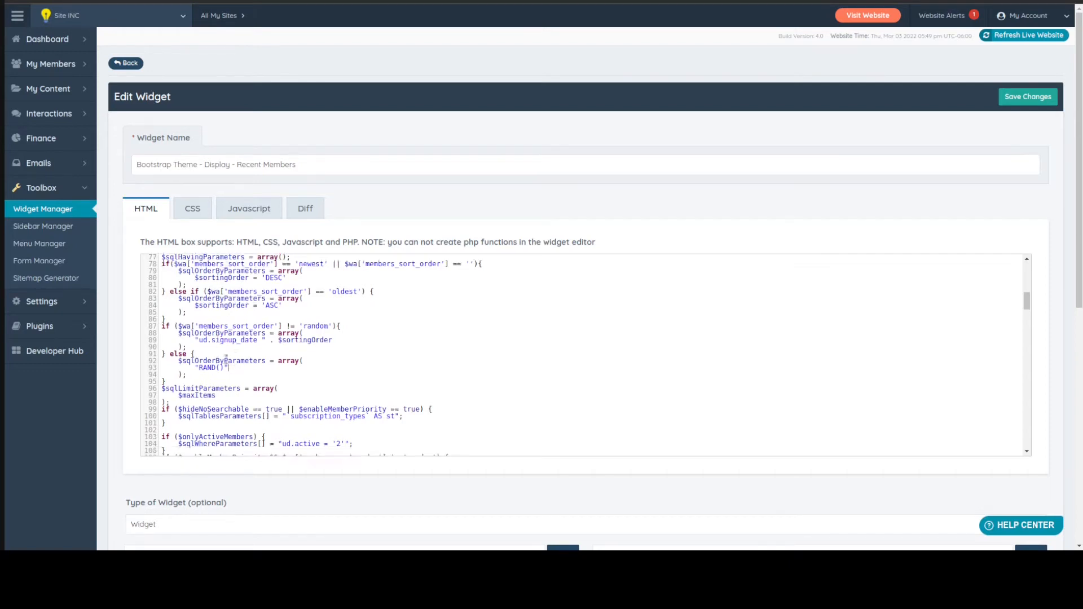
# Copy the RAND() $sqlOrderByParameters array from the else block and paste it just above $sqlLimitParameters
pyautogui.moveTo(199, 357); pyautogui.dragTo(137, 339)
pyautogui.hotkey('ctrl', 'c')
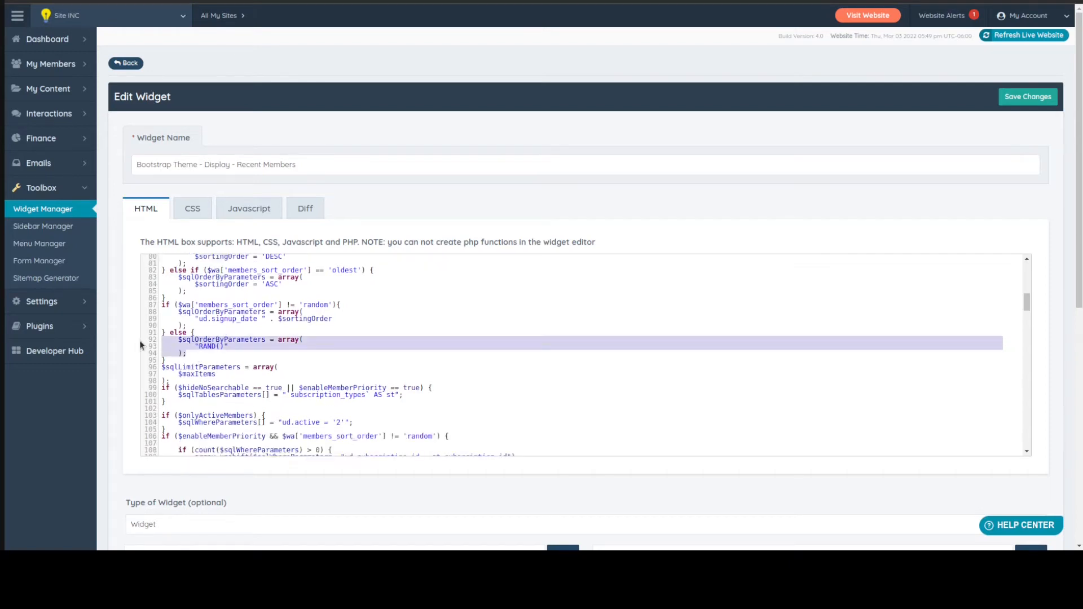
pyautogui.click(178, 361)
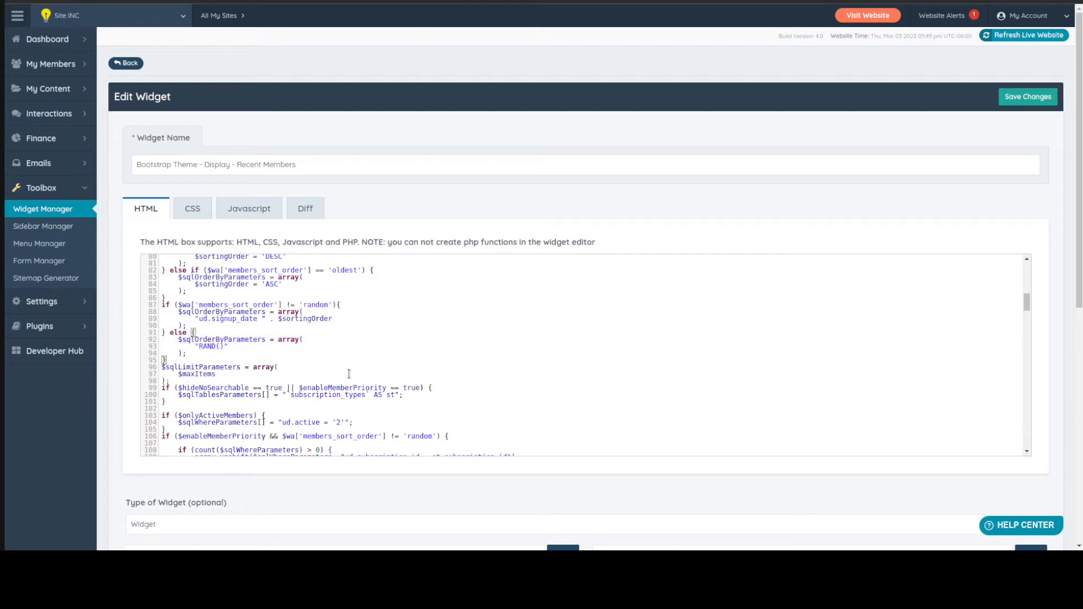
pyautogui.press('Return')
pyautogui.hotkey('ctrl', 'v')
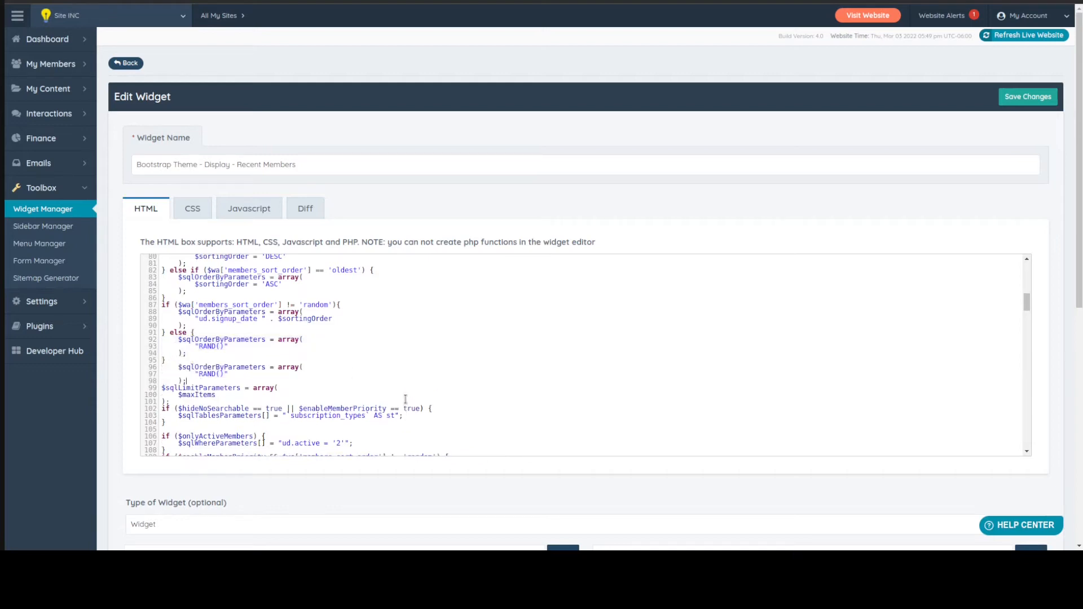
# Correct the indentation of the pasted $sqlOrderByParameters array so it aligns with the surrounding top-level code
pyautogui.press('BackSpace')
pyautogui.press('BackSpace')
pyautogui.press('BackSpace')
pyautogui.press('BackSpace')
pyautogui.press('Down')
pyautogui.press('Delete')
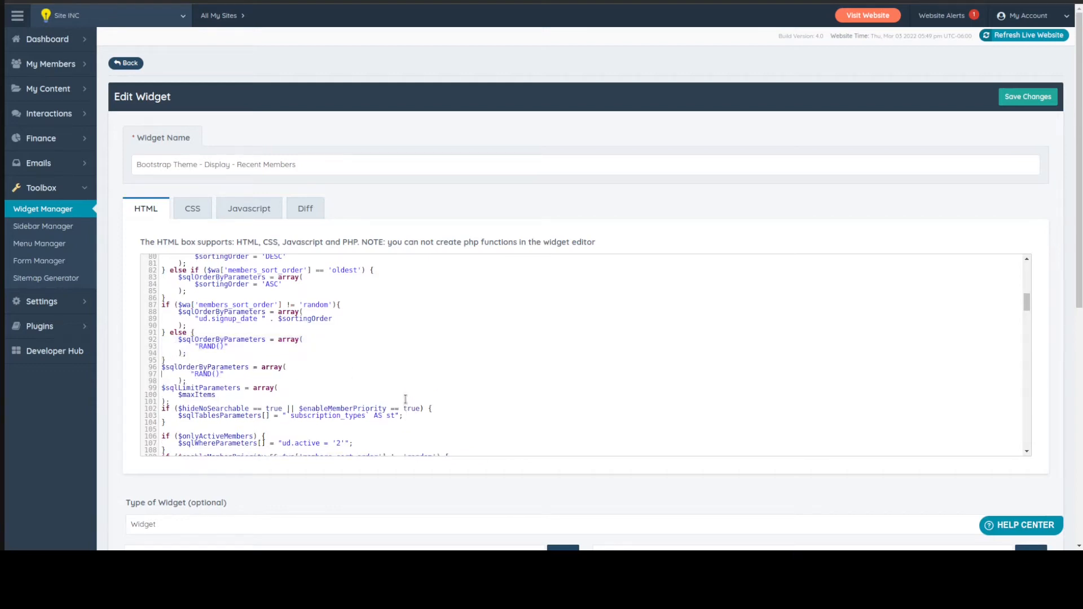
pyautogui.press('Delete')
pyautogui.press('Up')
pyautogui.press('Delete')
pyautogui.press('Delete')
pyautogui.press('Delete')
pyautogui.press('Delete')
pyautogui.press('Delete')
pyautogui.press('Delete')
pyautogui.press('Delete')
pyautogui.press('Tab')
# Change the pasted array's sort expression to "RAND(CURRENT_DATE())" and save the widget
pyautogui.press('Right')
pyautogui.press('Right')
pyautogui.click(1022, 98)
pyautogui.write('CURRENT_DATE(')
pyautogui.press('Right')
pyautogui.press('Right')
pyautogui.press('Right')
pyautogui.hotkey('ctrl', 's')
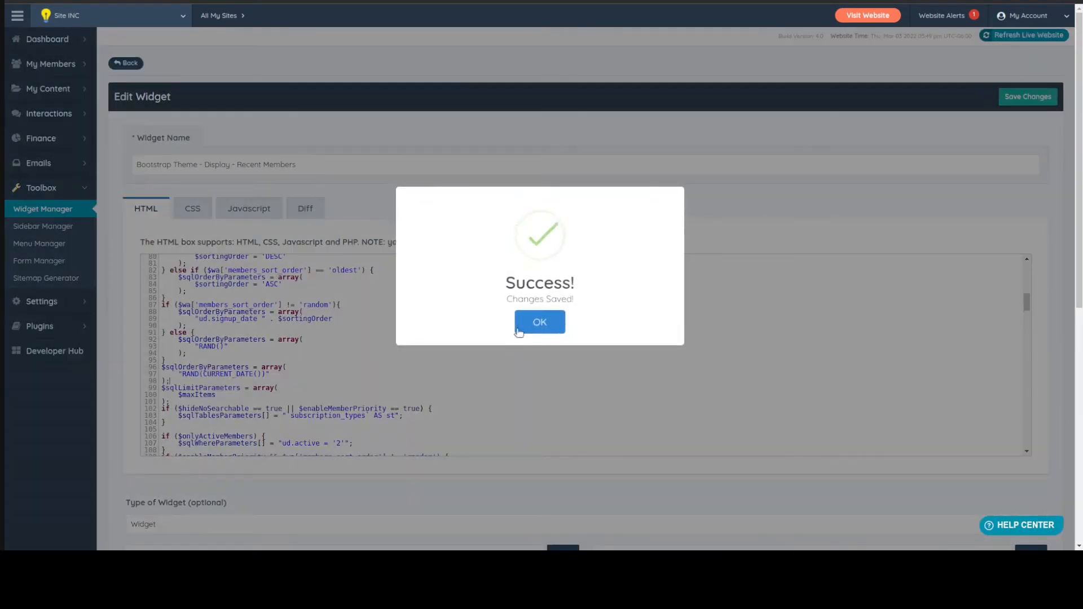
pyautogui.click(518, 329)
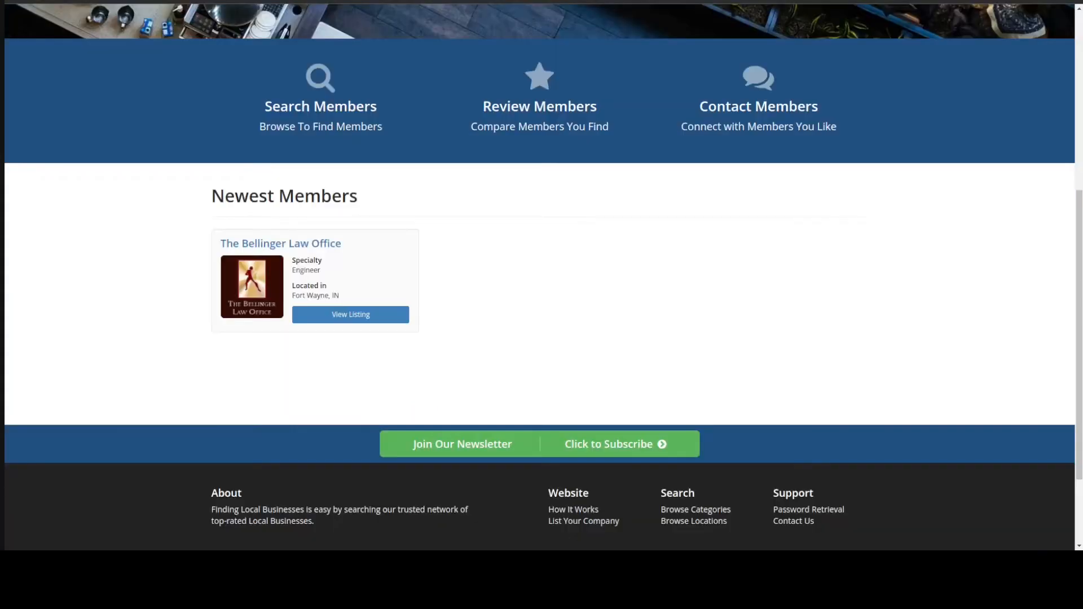
# Reload the homepage several times and check which member appears in the Newest Members section
pyautogui.press('F5')
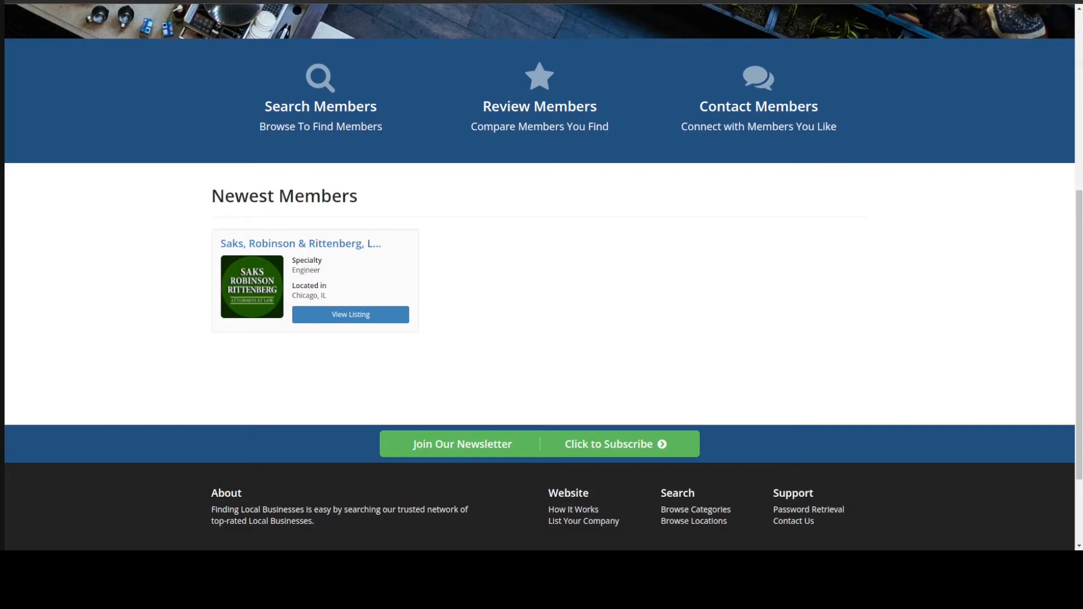
pyautogui.click(60, 1)
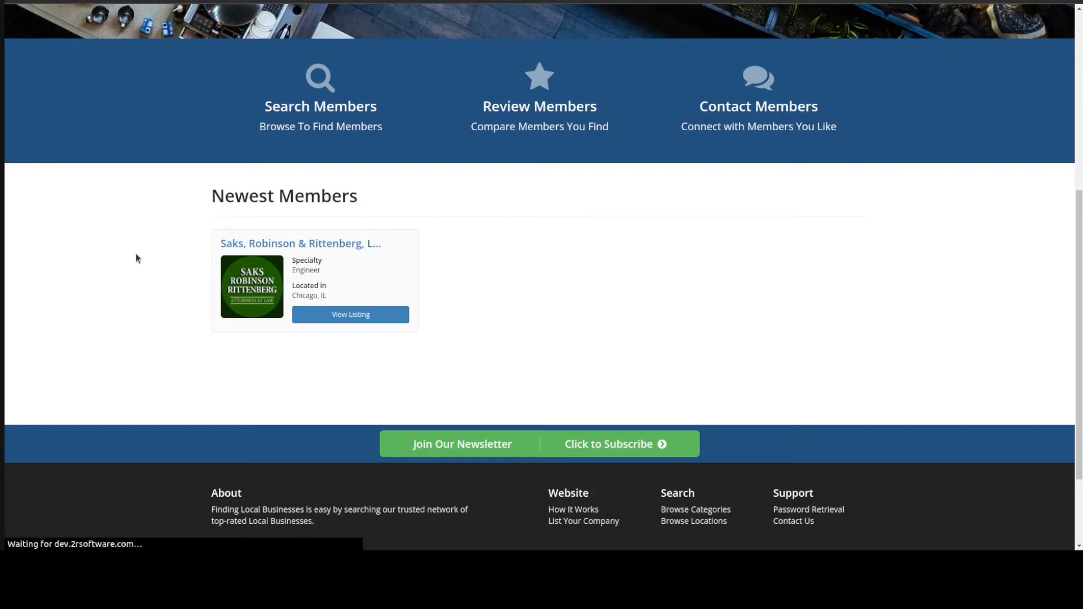
pyautogui.click(68, 1)
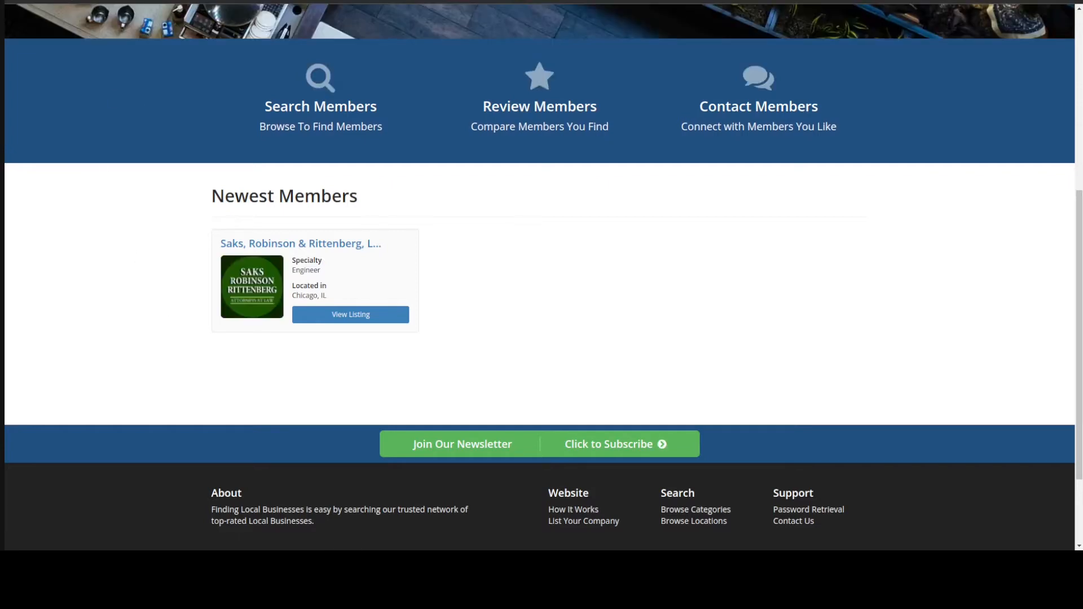
pyautogui.click(67, 1)
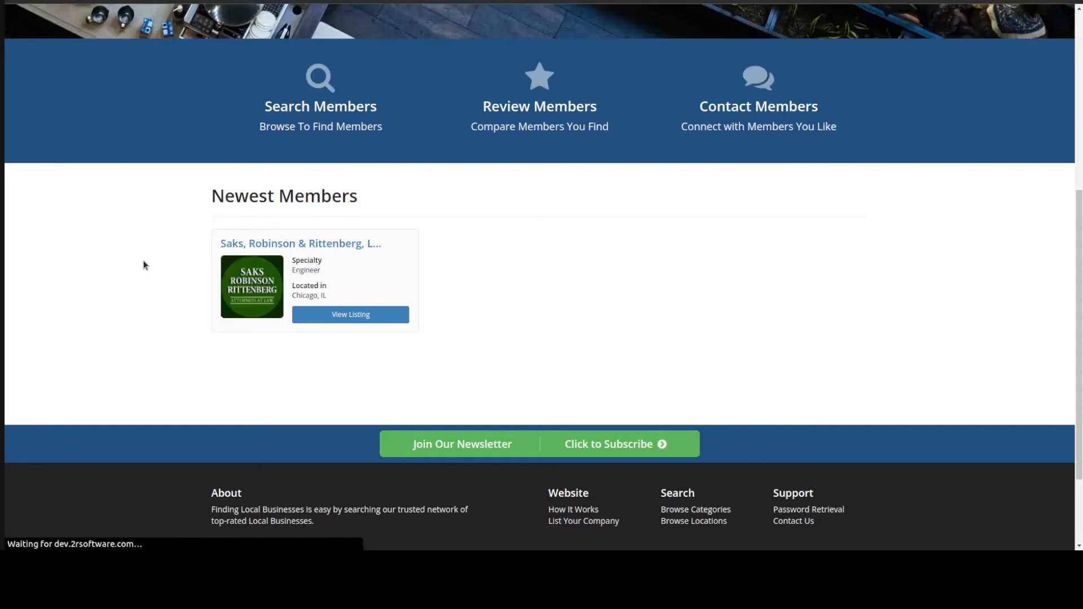
# Replace the h2 heading's custom_125 PHP echo with "FEATURED ENGINEER OF THE DAY", save the widget and reload the homepage
pyautogui.click(183, 1)
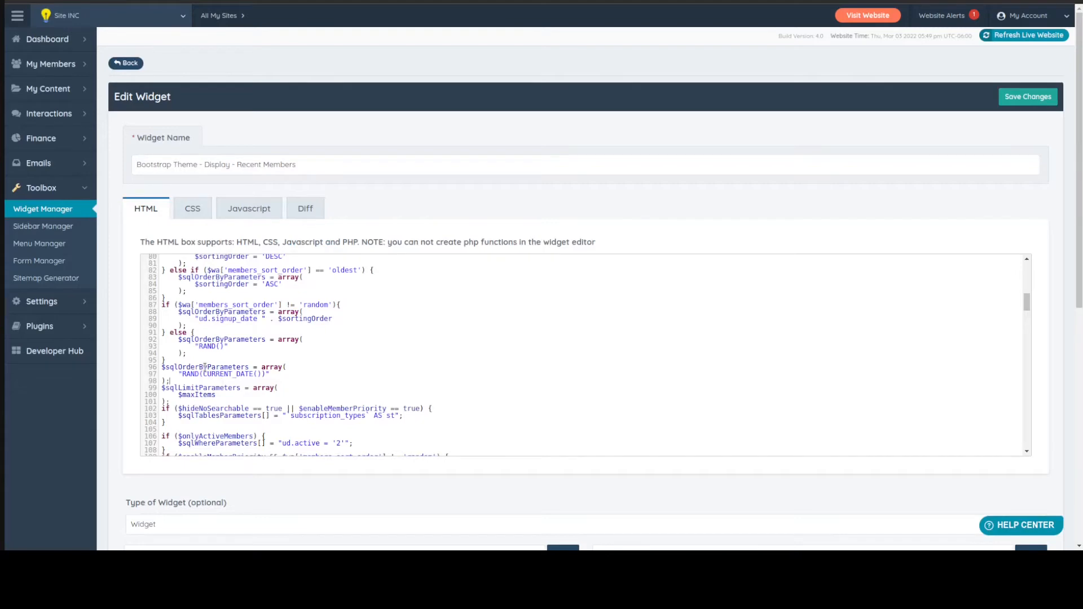
pyautogui.scroll(-5, 414, 389)
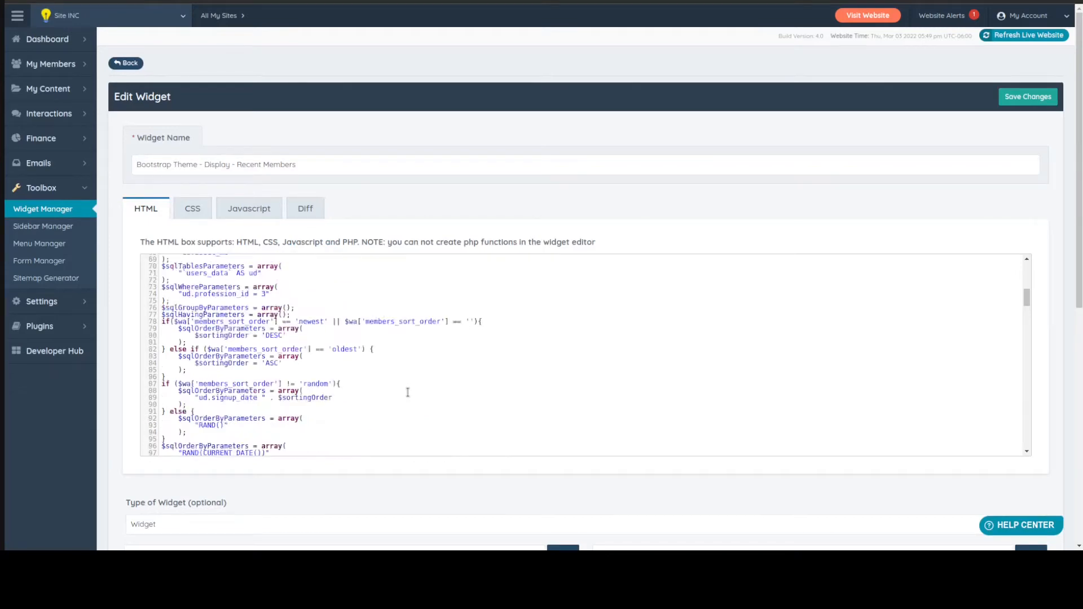
pyautogui.scroll(-10, 407, 392)
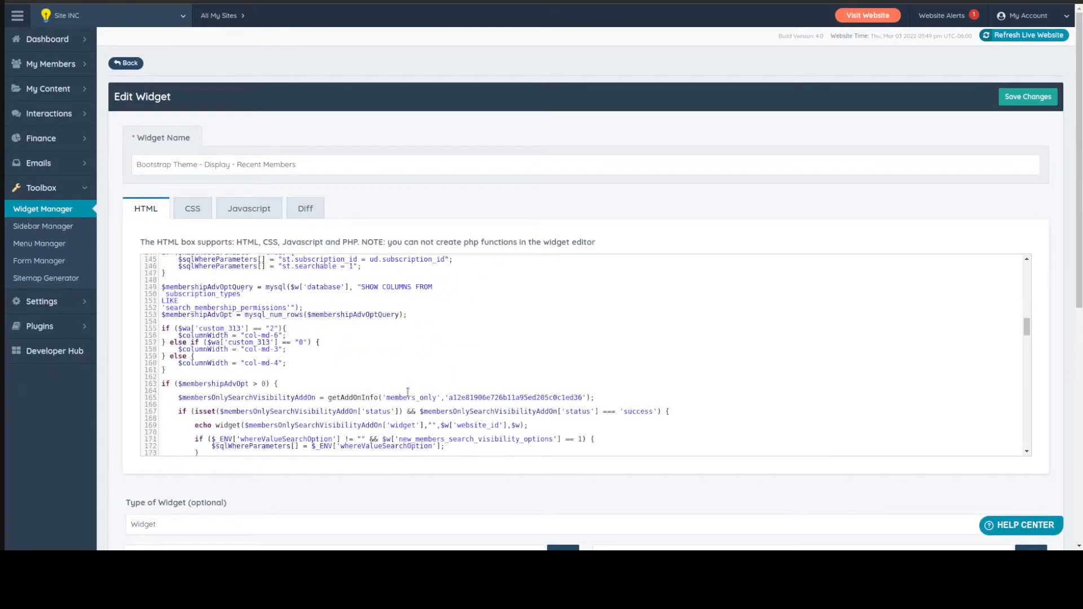
pyautogui.scroll(-4, 407, 392)
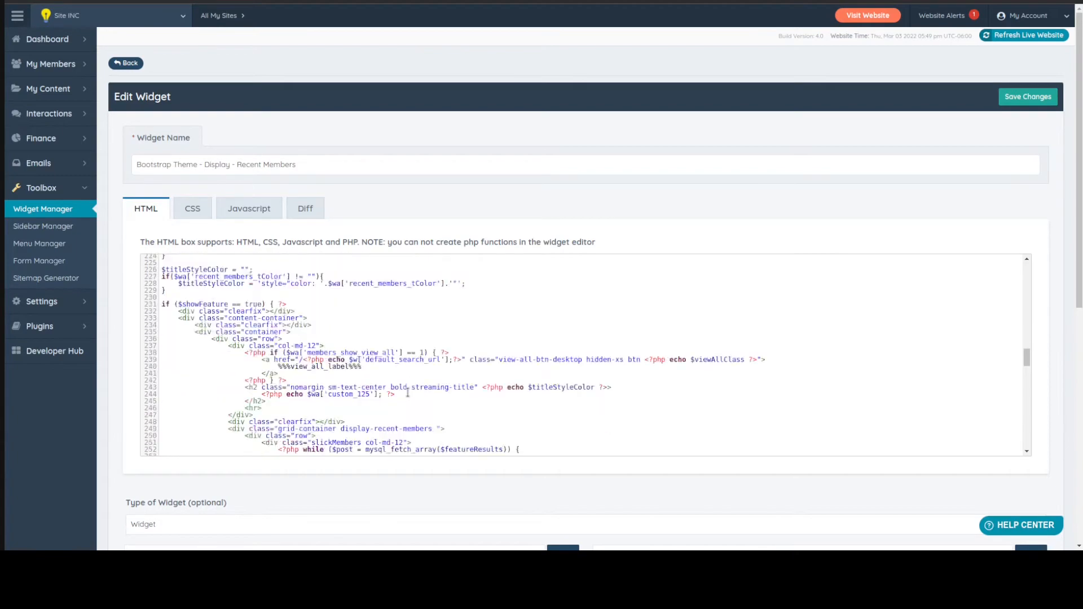
pyautogui.scroll(1, 407, 393)
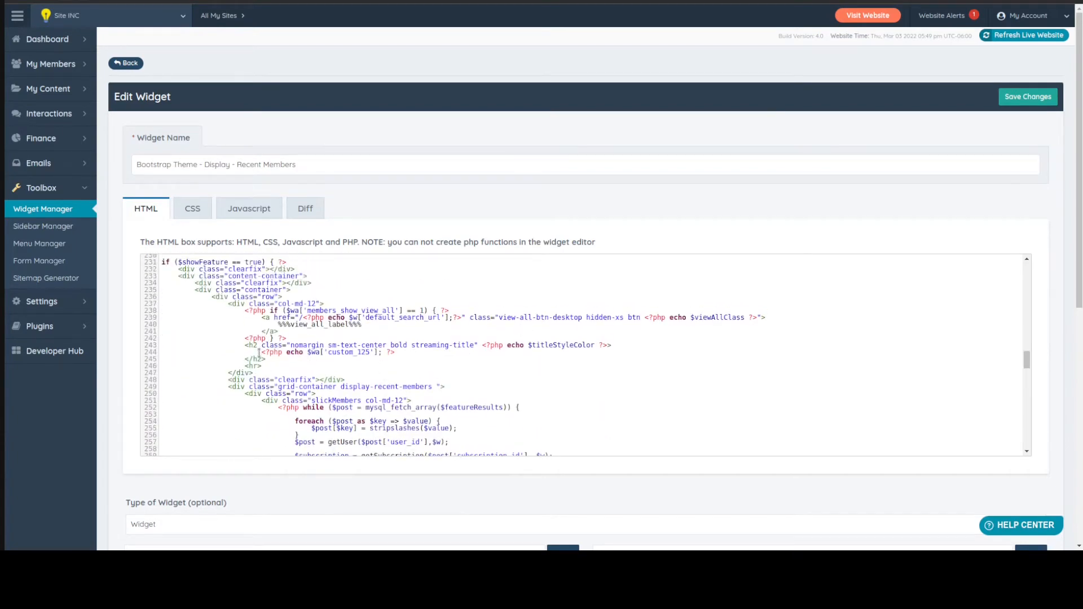
pyautogui.moveTo(259, 353); pyautogui.dragTo(402, 352)
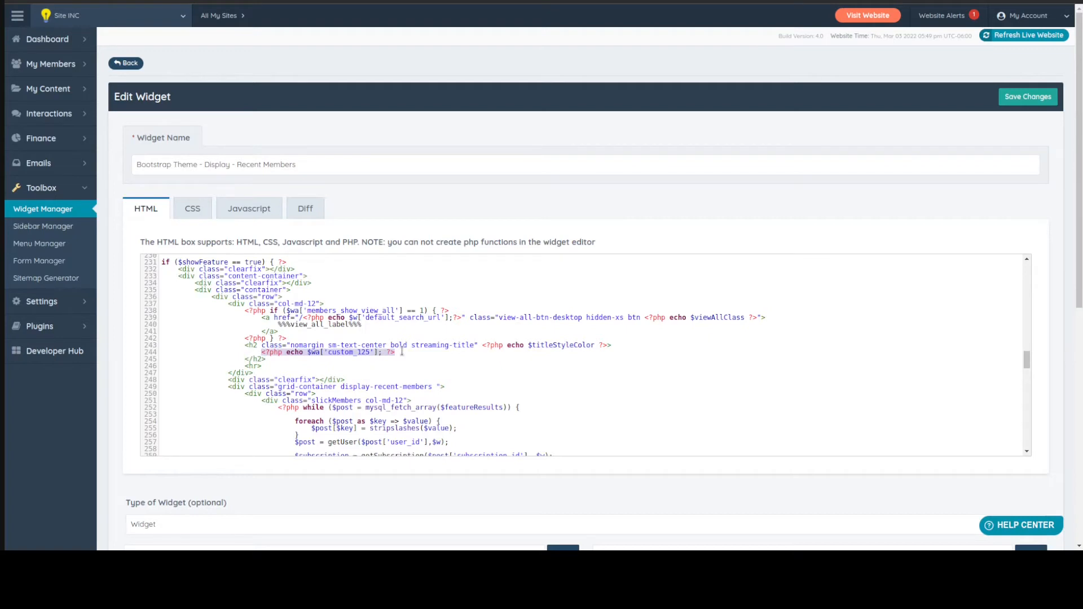
pyautogui.write('FEATURED ENGI')
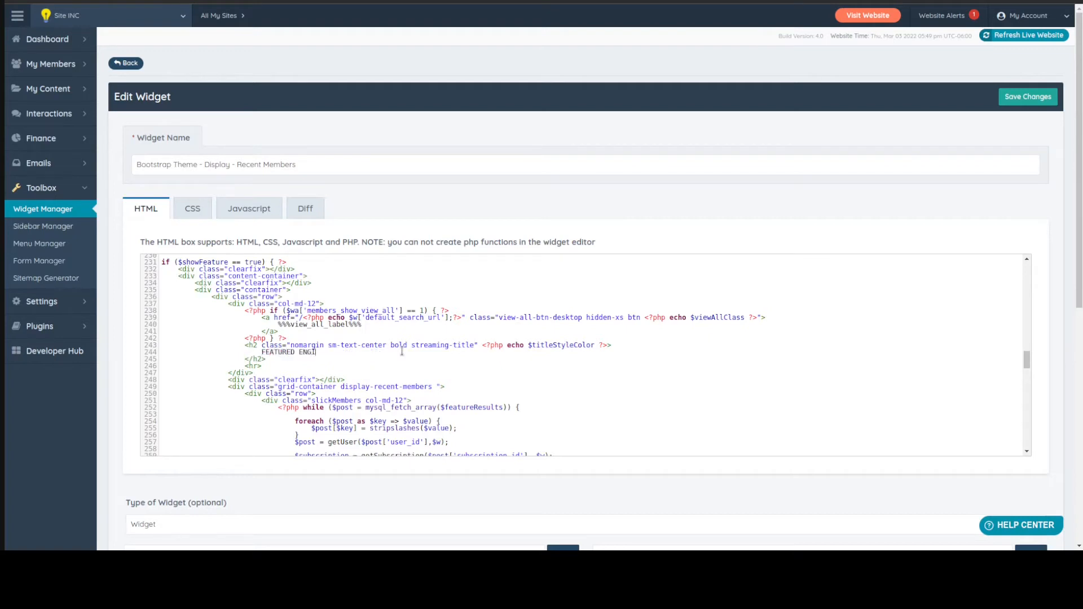
pyautogui.write('NEER OF THE DAY')
pyautogui.hotkey('ctrl', 's')
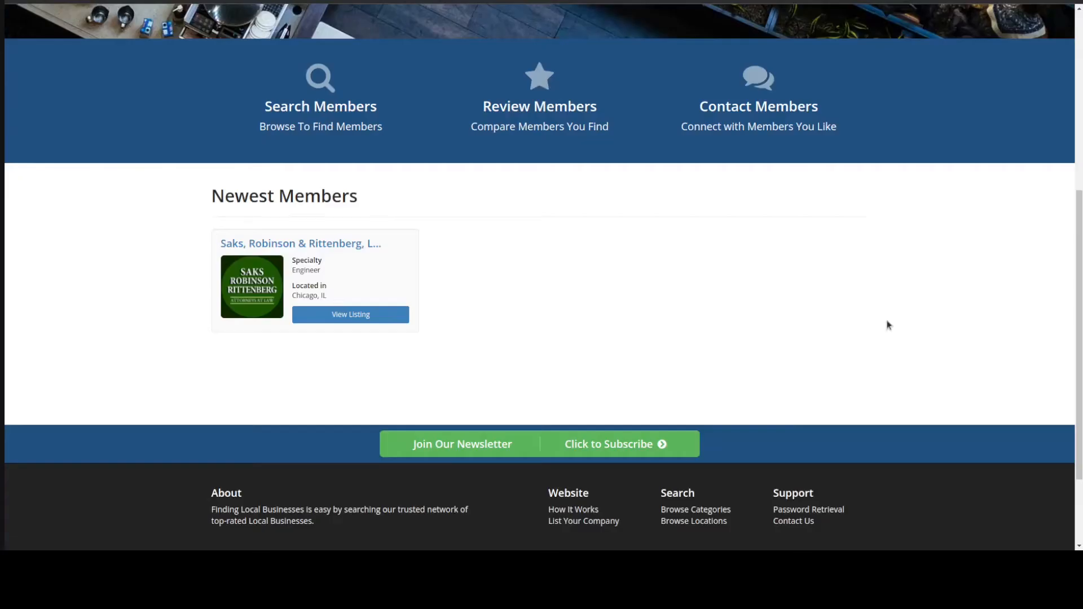
pyautogui.click(56, 1)
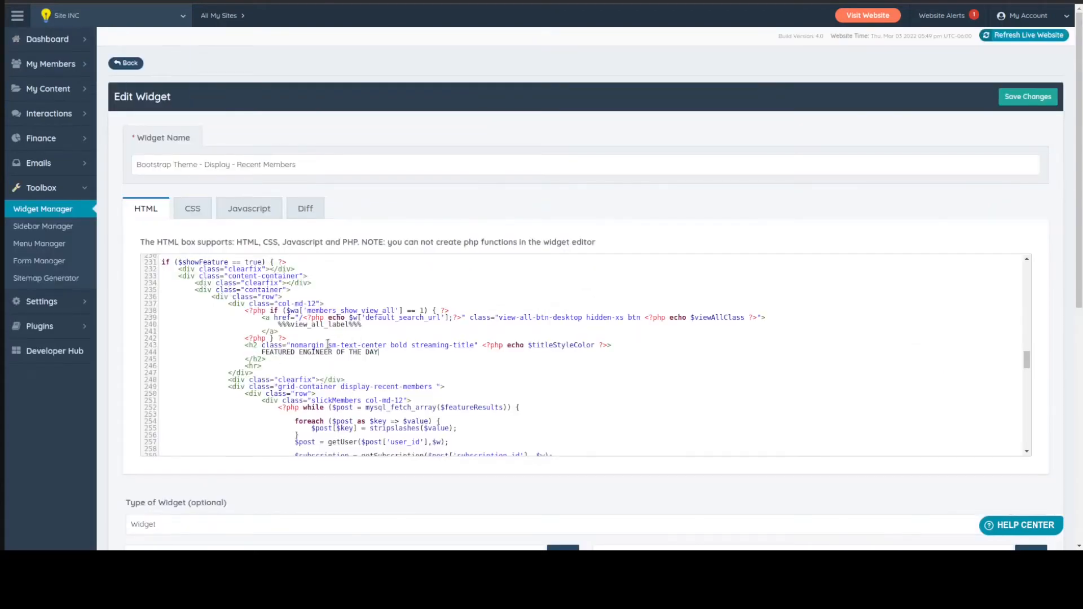
# Remove the "sm-" prefix from the sm-text-center class of the widget's h2 heading
pyautogui.click(328, 345)
pyautogui.press('Delete')
pyautogui.press('Delete')
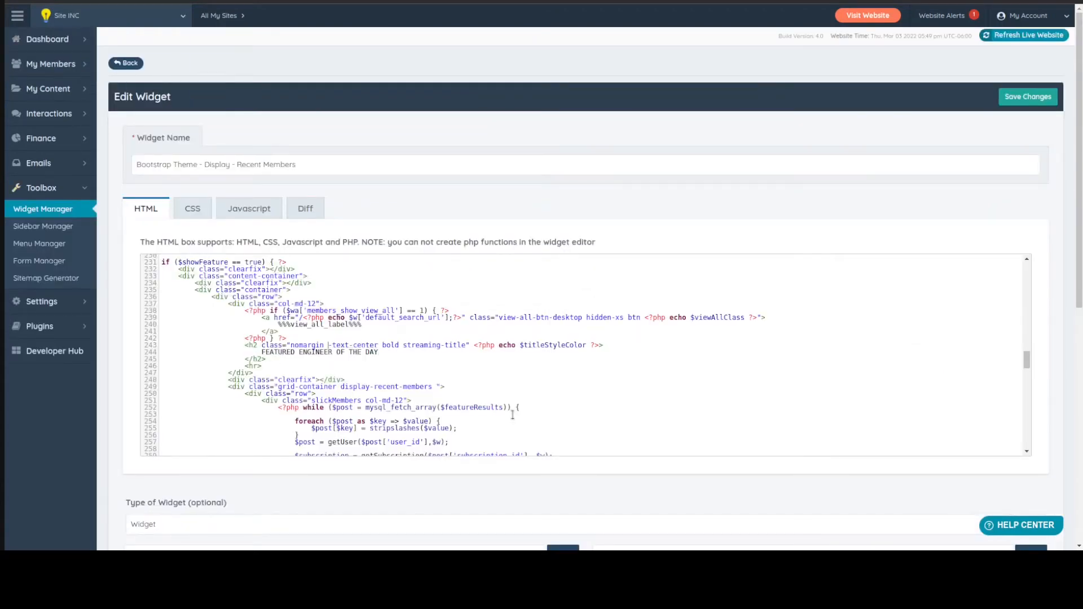
pyautogui.press('Delete')
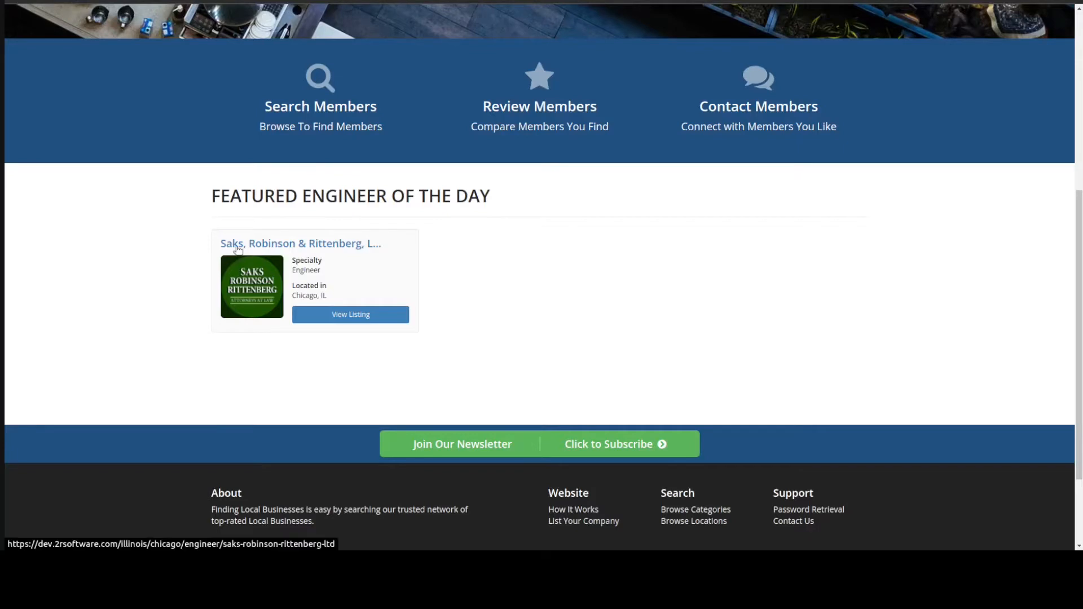
# Inspect the featured member card on the homepage and add the class "col-md-offset-4" after "col-md-4" in its recent-member div
pyautogui.rightClick(235, 231)
pyautogui.click(271, 426)
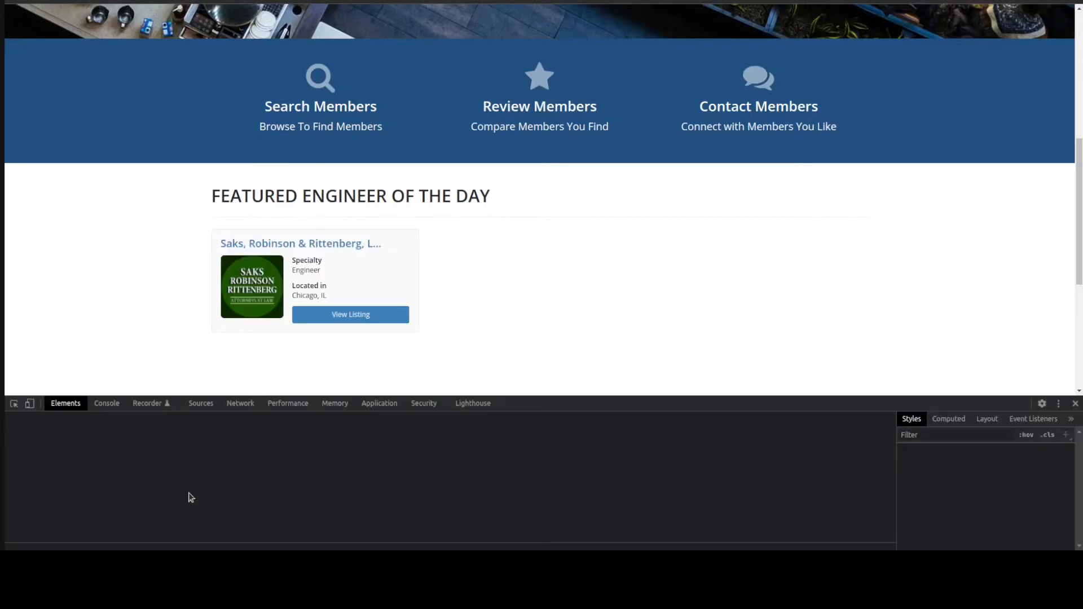
pyautogui.click(151, 465)
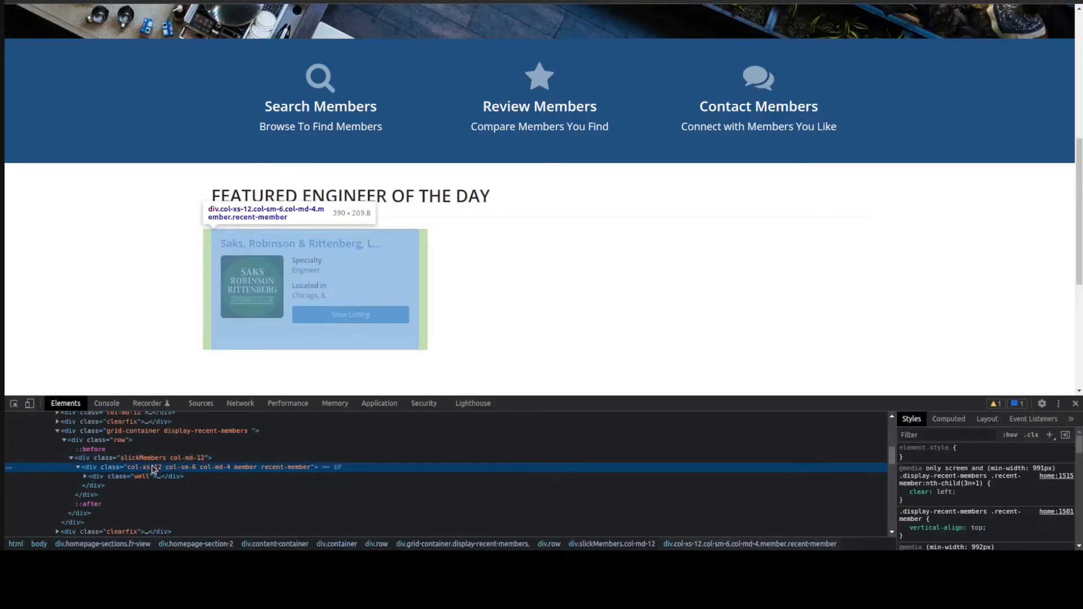
pyautogui.doubleClick(151, 464)
pyautogui.click(185, 469)
pyautogui.click(231, 467)
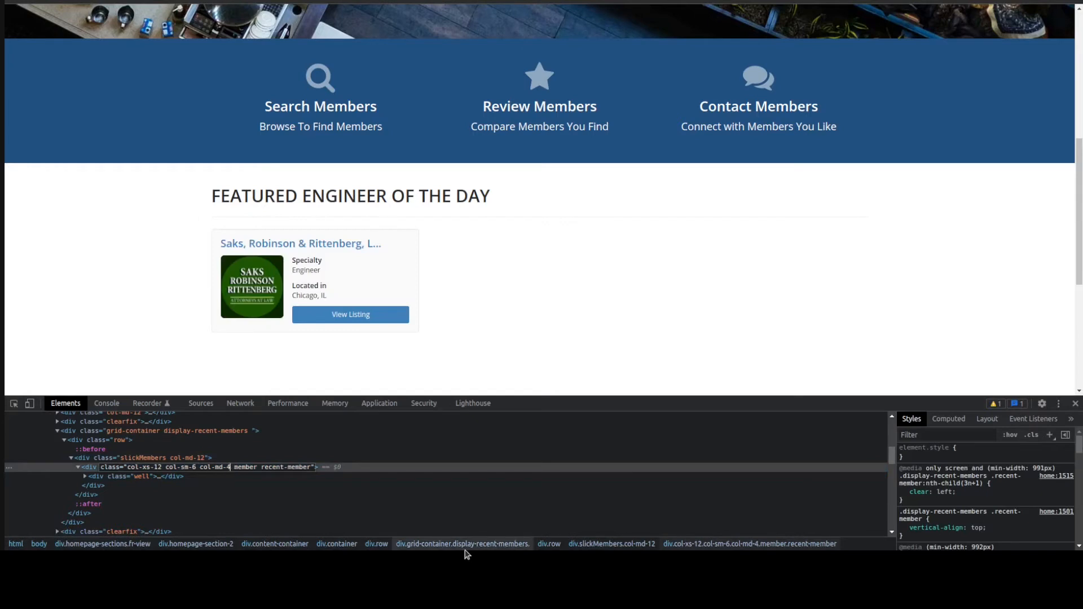
pyautogui.write('COL-MD')
pyautogui.press('BackSpace')
pyautogui.press('BackSpace')
pyautogui.press('BackSpace')
pyautogui.press('BackSpace')
pyautogui.press('BackSpace')
pyautogui.press('BackSpace')
pyautogui.press('BackSpace')
pyautogui.write('col-md-offset ')
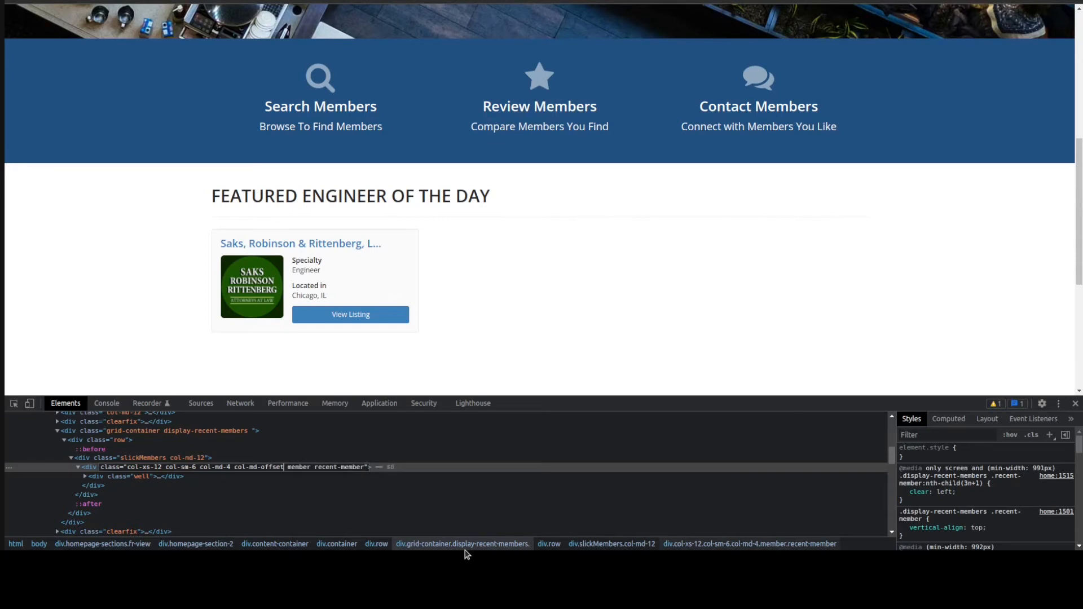
pyautogui.write('-4')
pyautogui.press('Return')
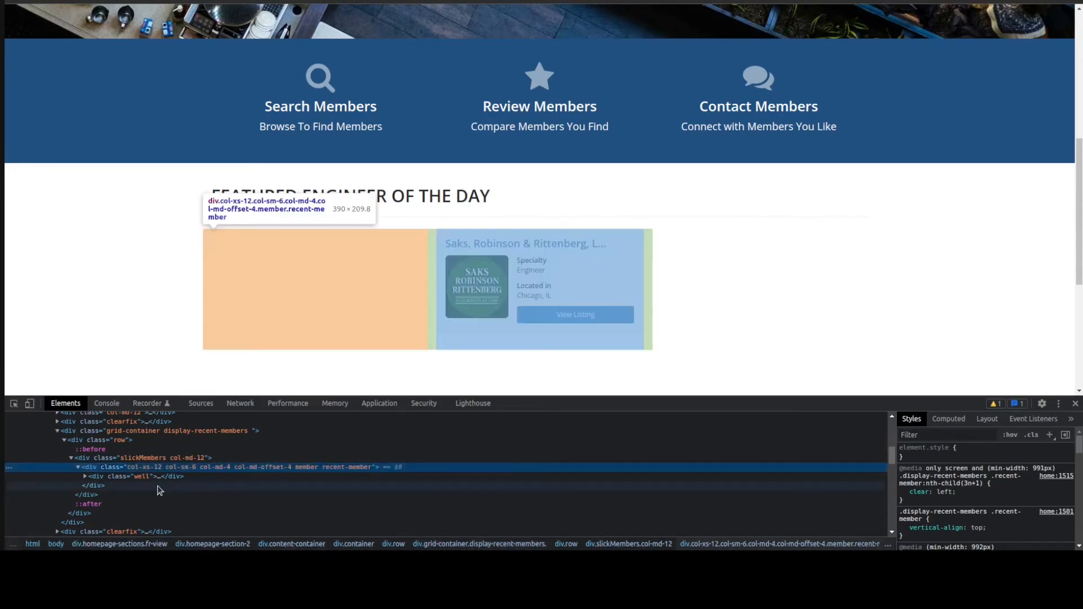
# Copy the "col-md-offset-4" class into the widget code's recent-member div before the $columnWidth echo, save the widget and reload the homepage
pyautogui.doubleClick(264, 467)
pyautogui.click(246, 468)
pyautogui.moveTo(235, 471); pyautogui.dragTo(293, 470)
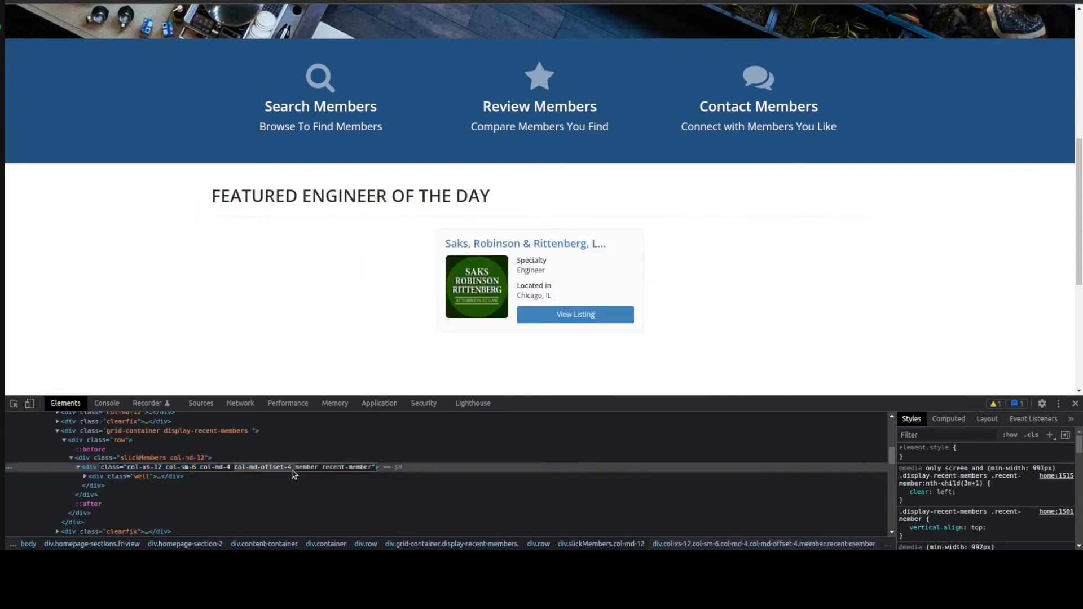
pyautogui.click(180, 253)
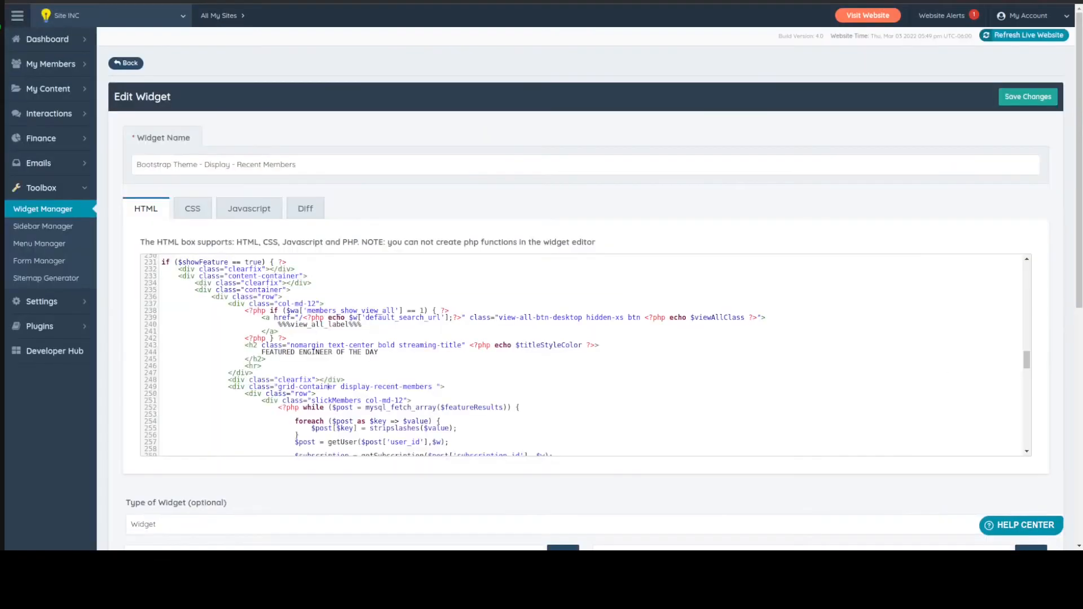
pyautogui.scroll(-1, 531, 353)
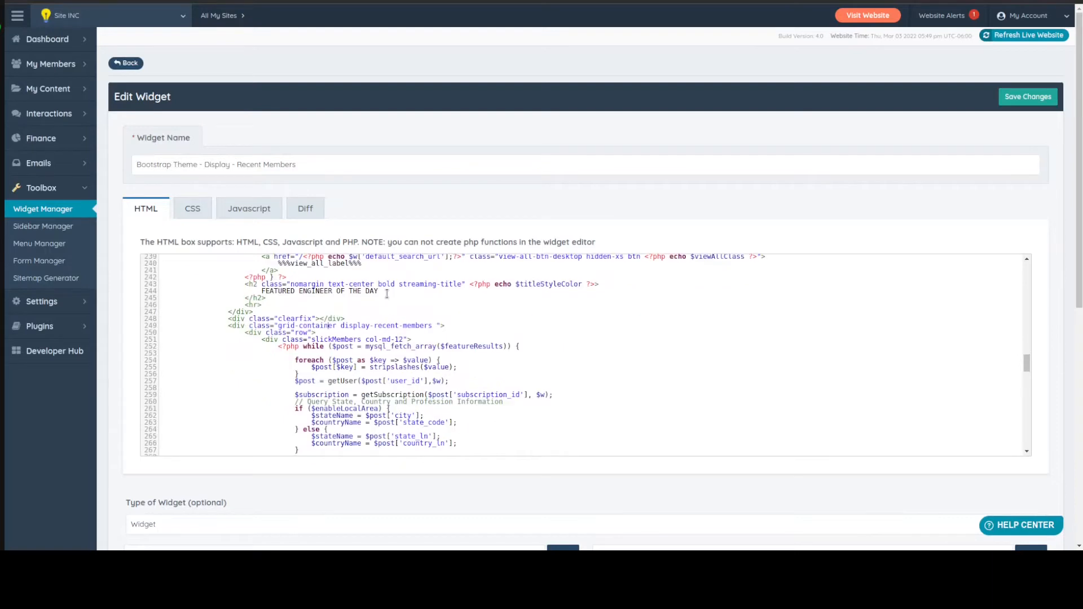
pyautogui.scroll(1, 415, 320)
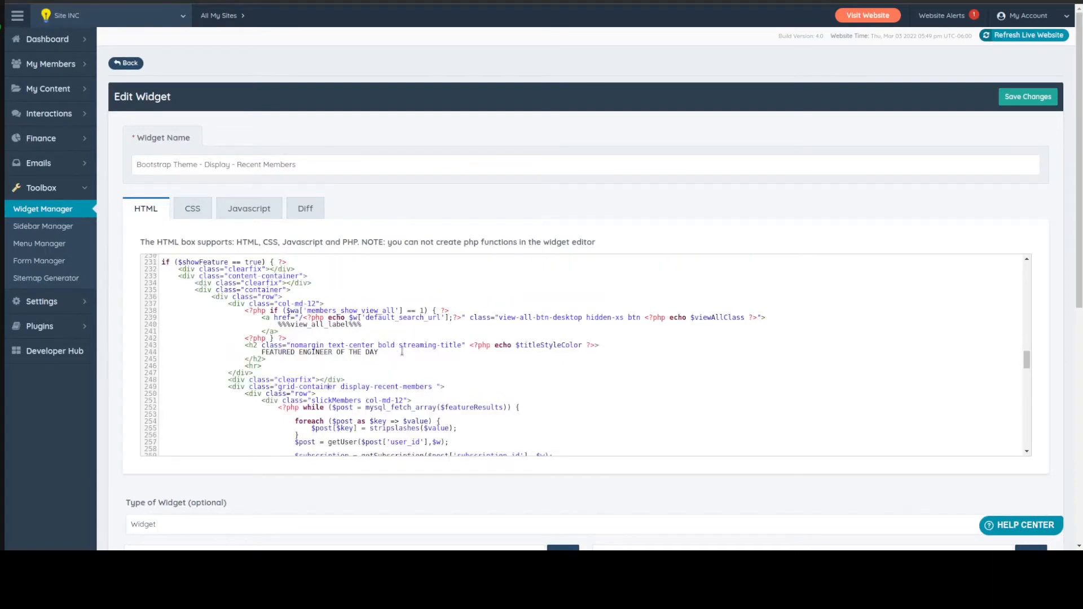
pyautogui.scroll(-2, 401, 351)
pyautogui.scroll(-1, 402, 351)
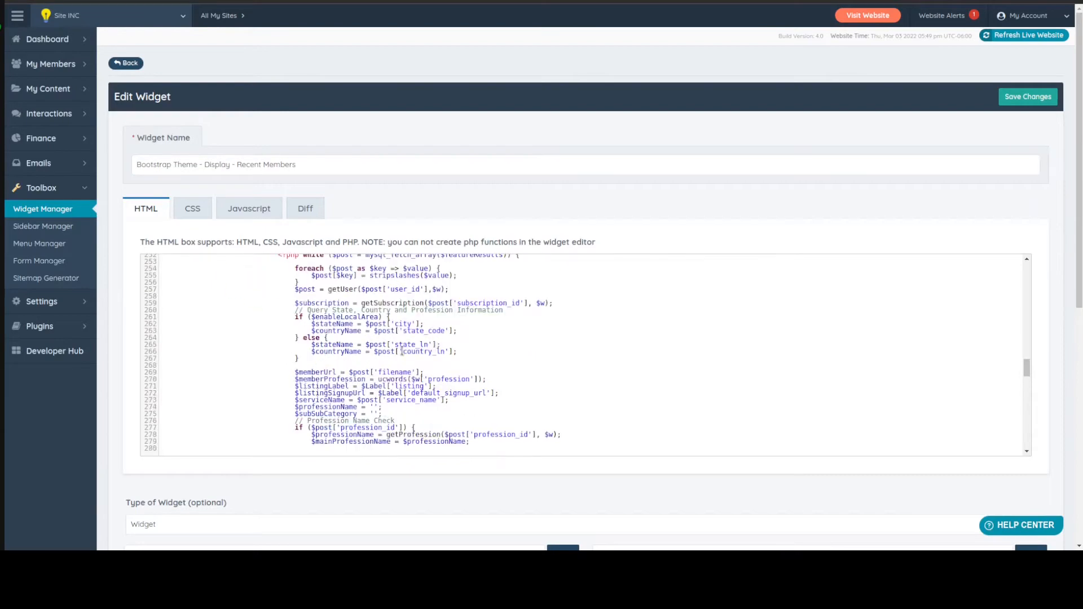
pyautogui.scroll(-2, 401, 352)
pyautogui.scroll(-8, 438, 304)
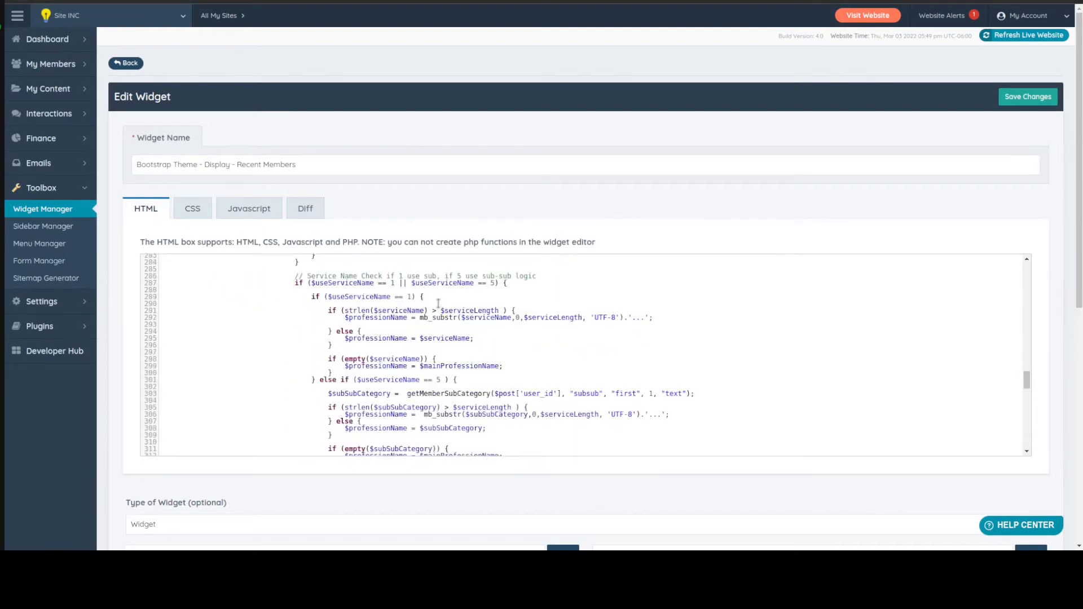
pyautogui.scroll(-5, 438, 303)
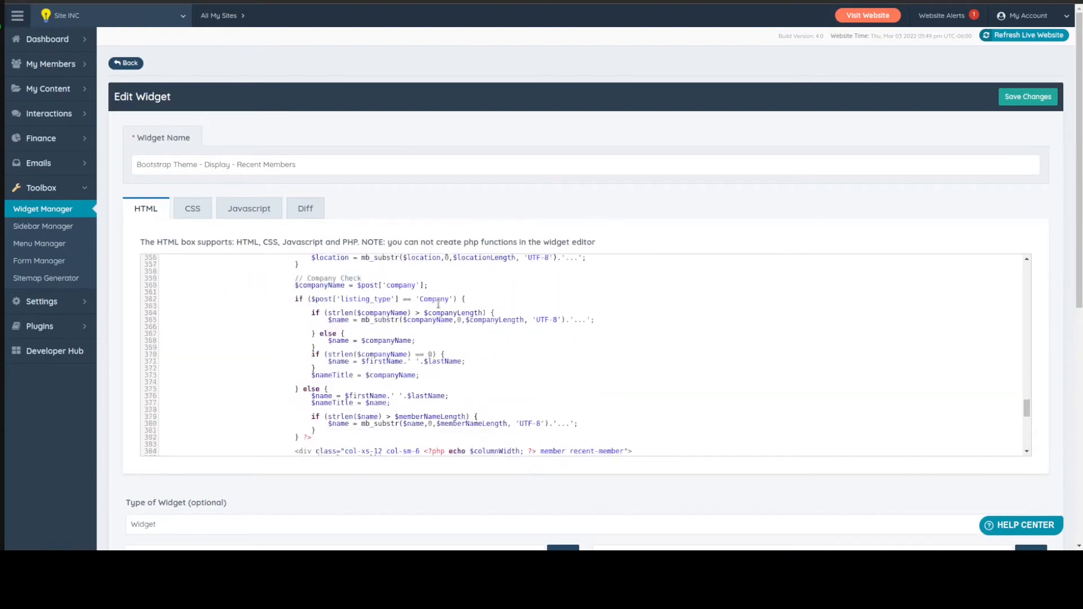
pyautogui.click(423, 374)
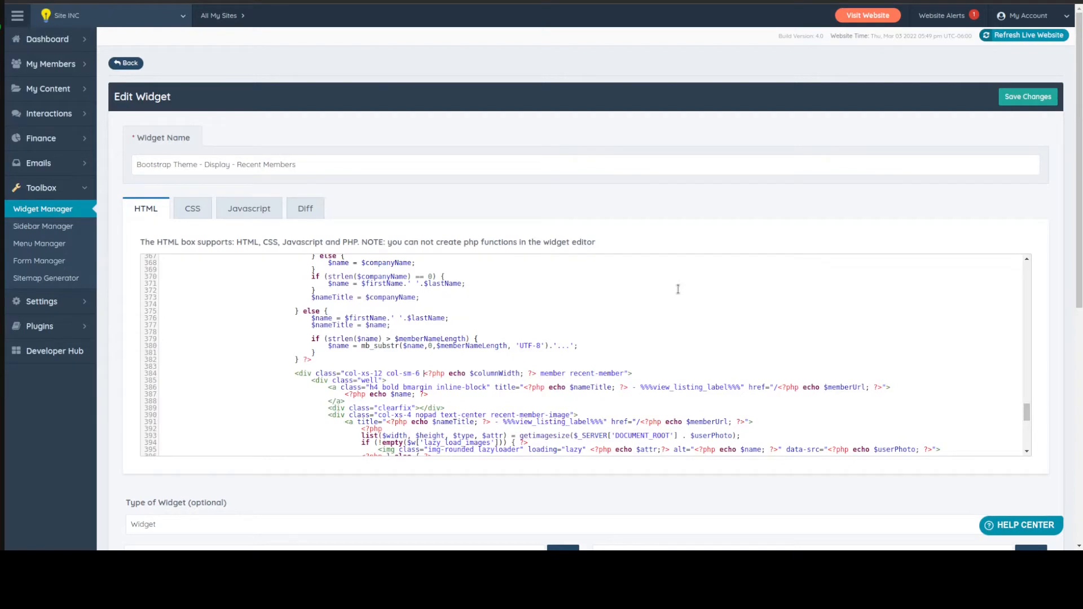
pyautogui.write('col-md-offset-4')
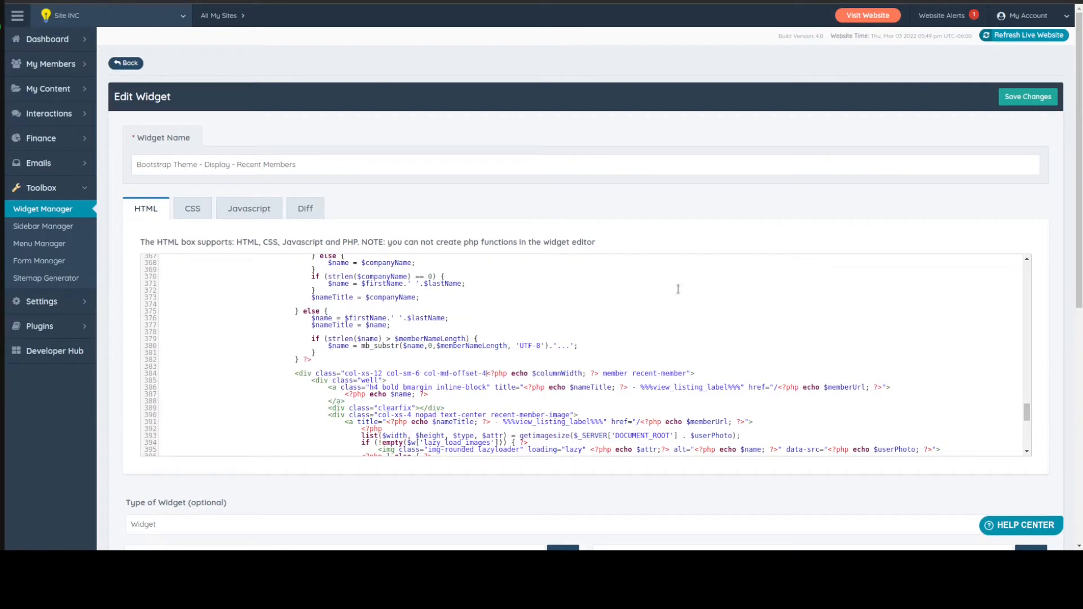
pyautogui.hotkey('ctrl', 's')
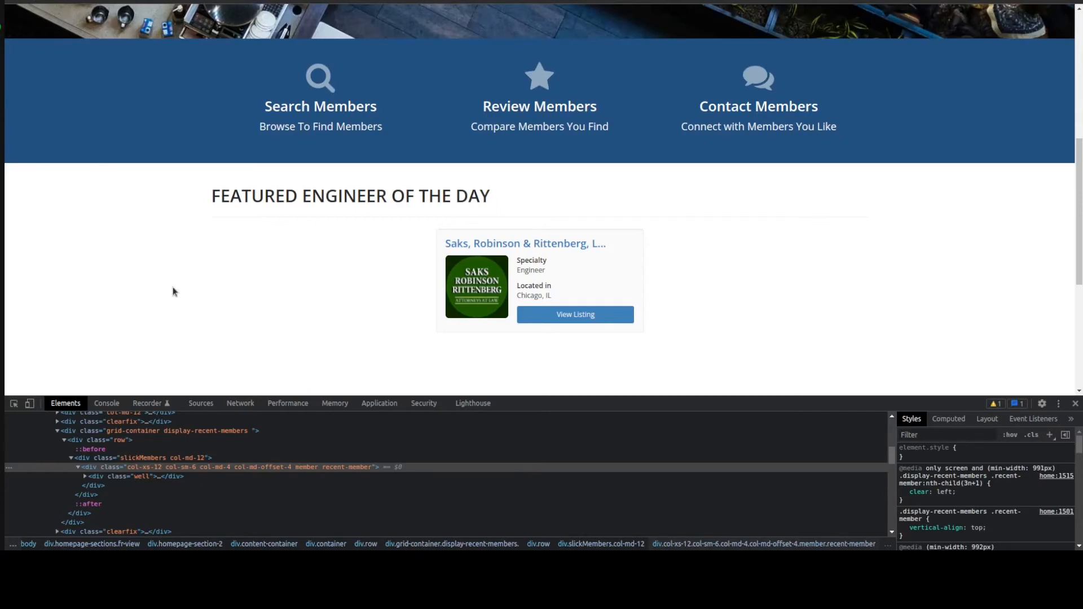
pyautogui.press('F5')
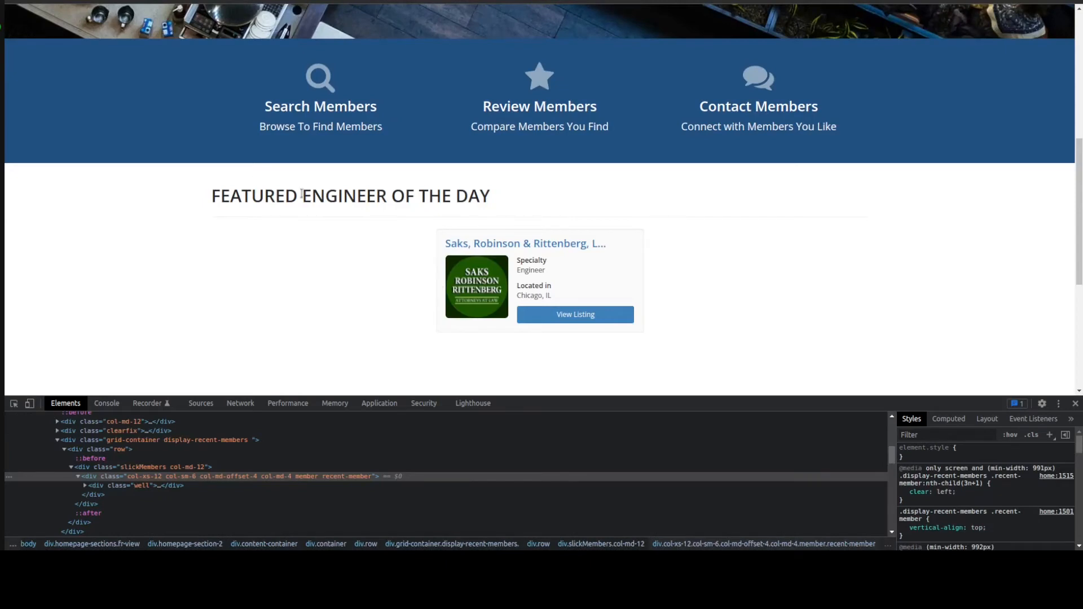
# Inspect the "FEATURED ENGINEER OF THE DAY" heading on the homepage and try removing its "streaming-title" class in the live markup
pyautogui.rightClick(278, 195)
pyautogui.click(346, 395)
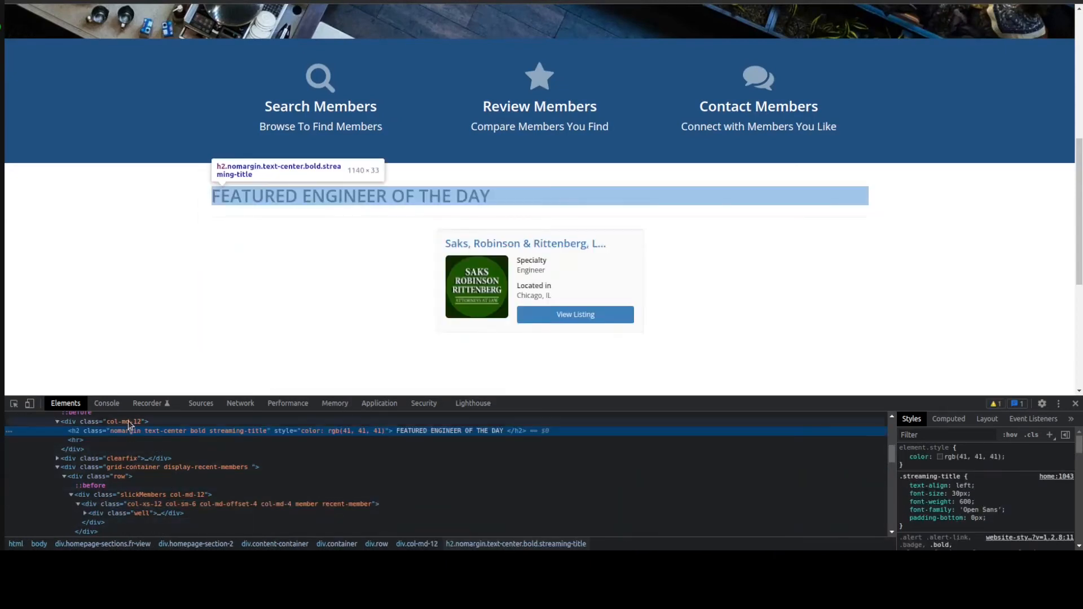
pyautogui.scroll(1, 128, 439)
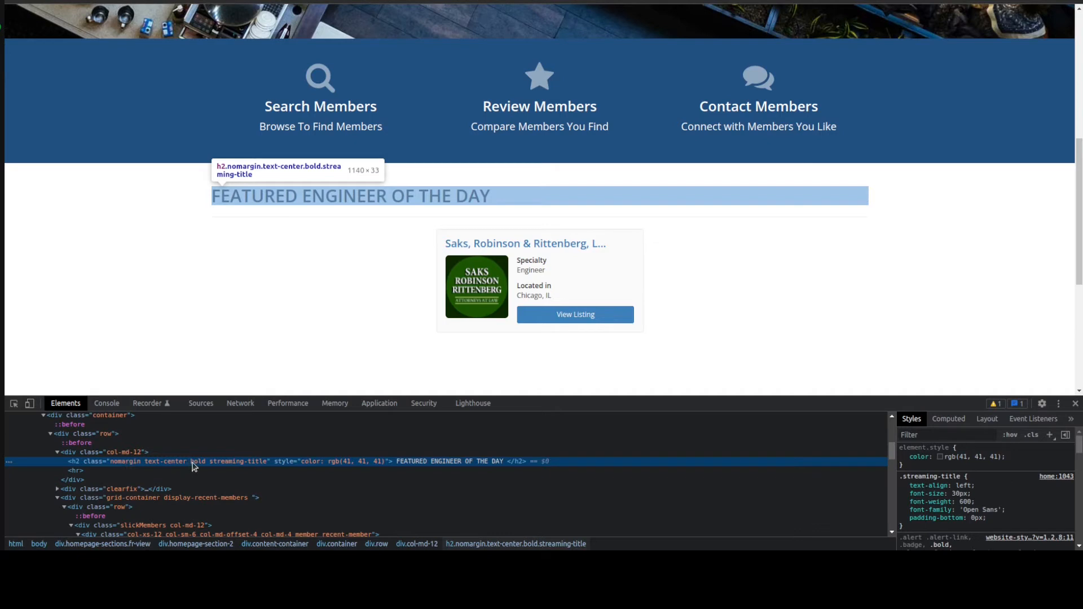
pyautogui.doubleClick(231, 461)
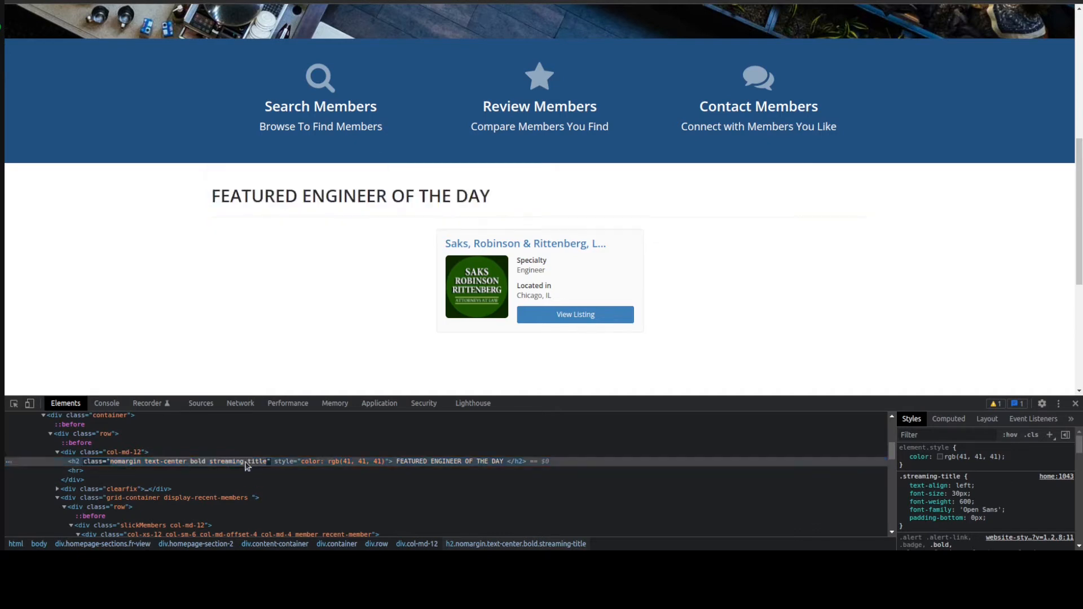
pyautogui.doubleClick(231, 461)
pyautogui.press('Delete')
pyautogui.press('Delete')
pyautogui.press('Delete')
pyautogui.press('Delete')
pyautogui.press('Delete')
pyautogui.press('Delete')
pyautogui.press('Delete')
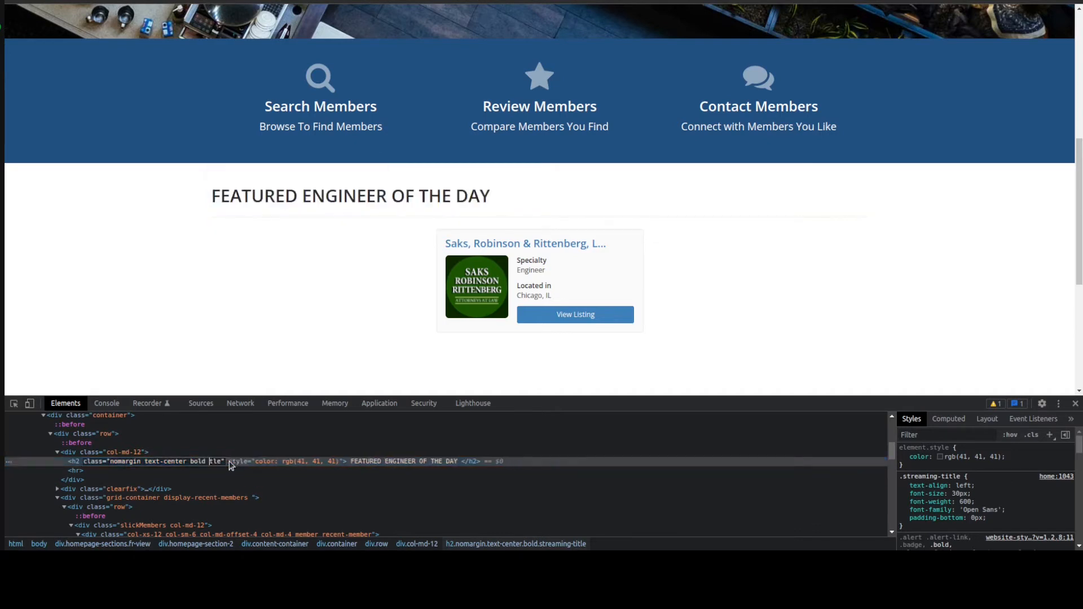
pyautogui.press('BackSpace')
pyautogui.press('Return')
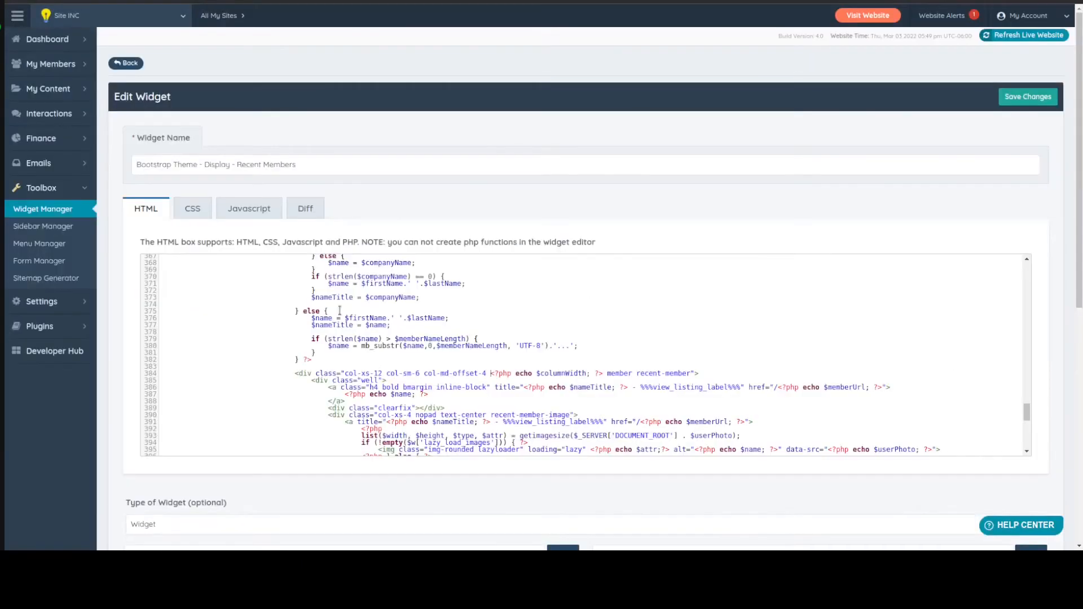
# Remove the "streaming-title" class from the h2 heading in the widget code, save the widget and reload the homepage
pyautogui.scroll(15, 437, 353)
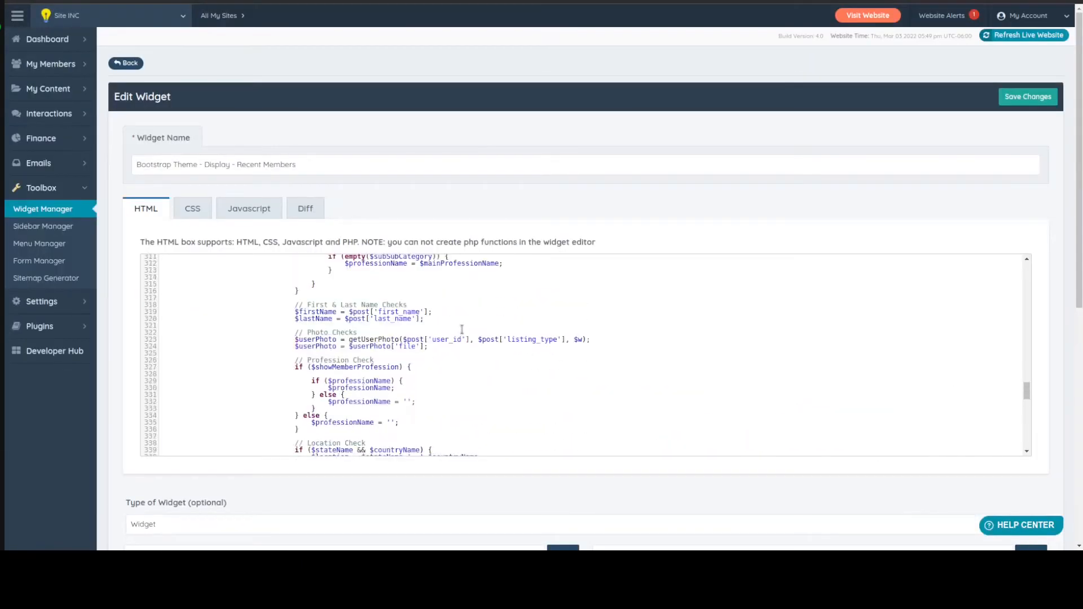
pyautogui.scroll(12, 461, 330)
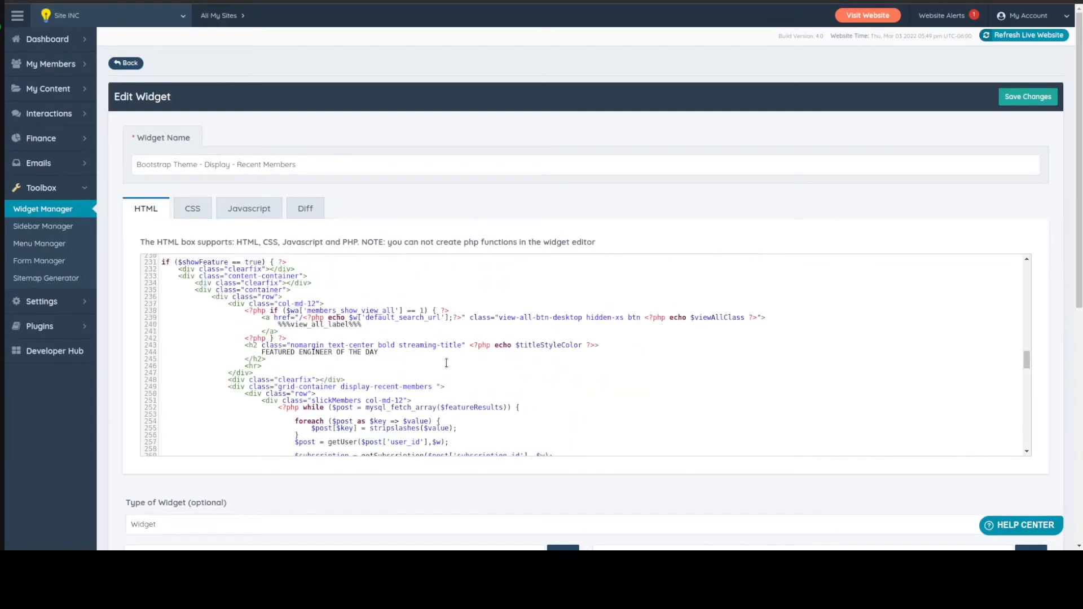
pyautogui.doubleClick(402, 345)
pyautogui.press('Delete')
pyautogui.press('Delete')
pyautogui.press('Delete')
pyautogui.press('Delete')
pyautogui.press('Delete')
pyautogui.press('Delete')
pyautogui.press('Delete')
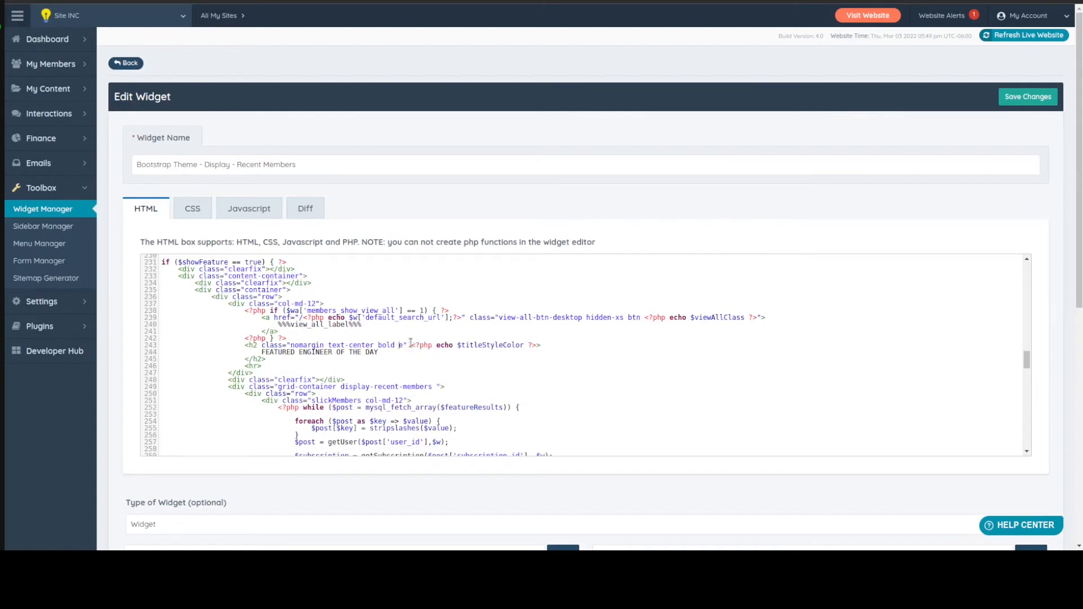
pyautogui.press('BackSpace')
pyautogui.hotkey('ctrl', 's')
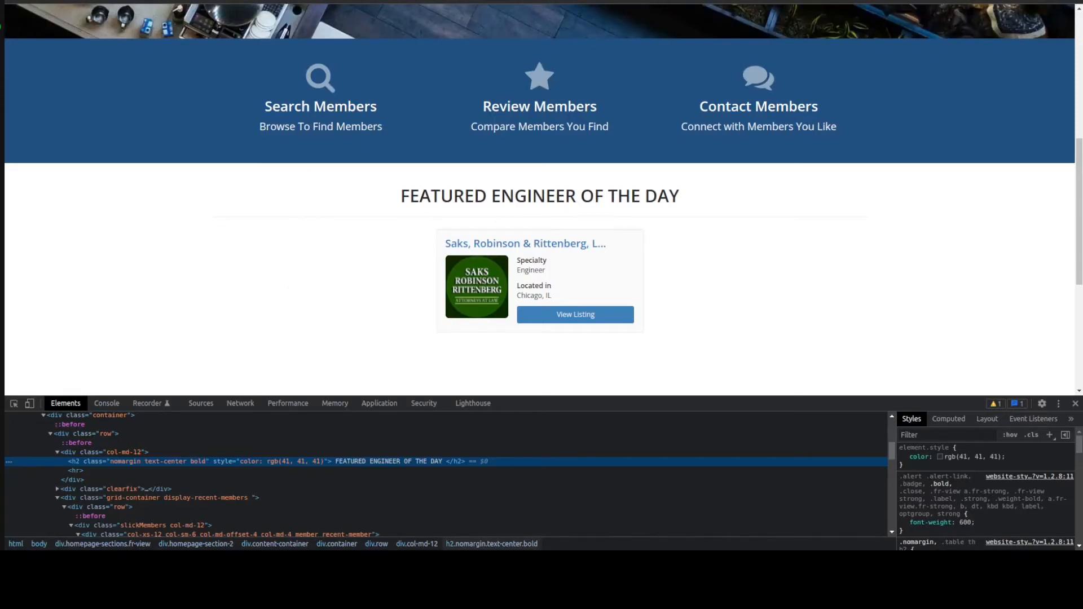
pyautogui.click(321, 312)
pyautogui.press('F5')
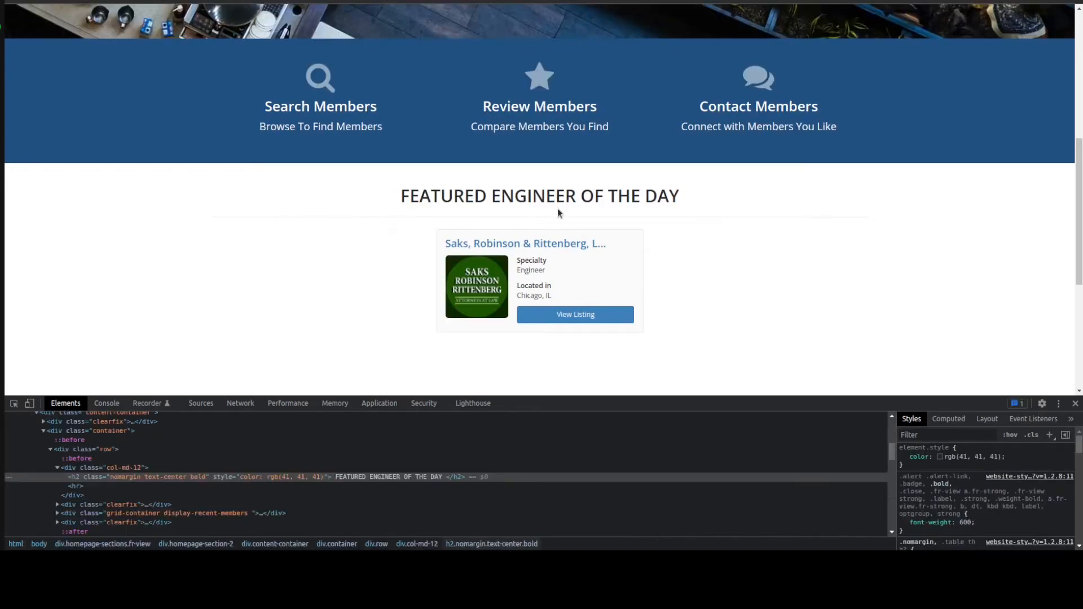
pyautogui.scroll(-2, 793, 232)
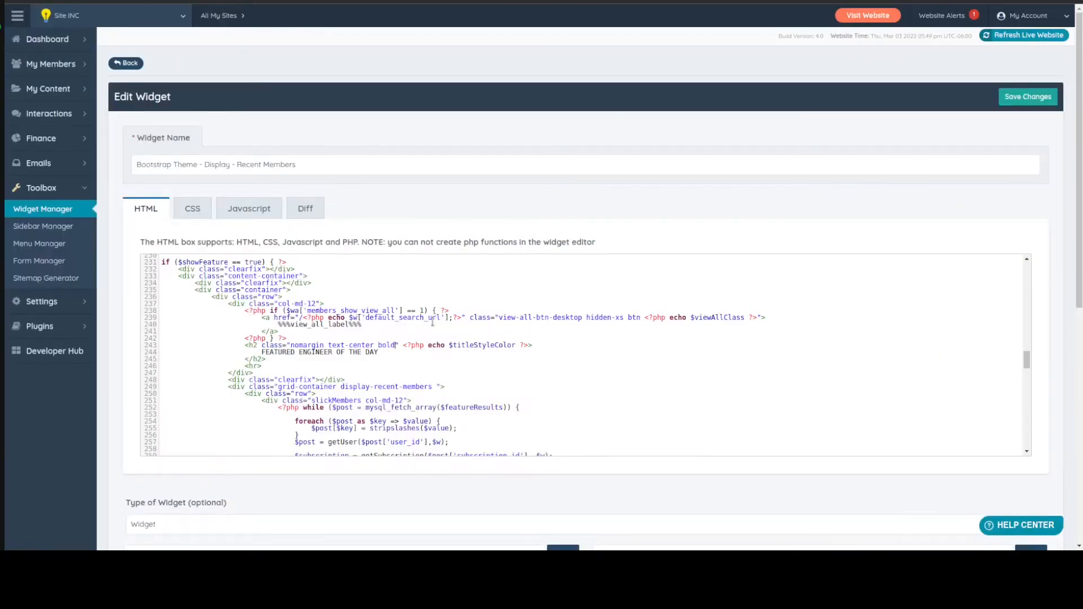
pyautogui.click(340, 160)
pyautogui.hotkey('ctrl', 'a')
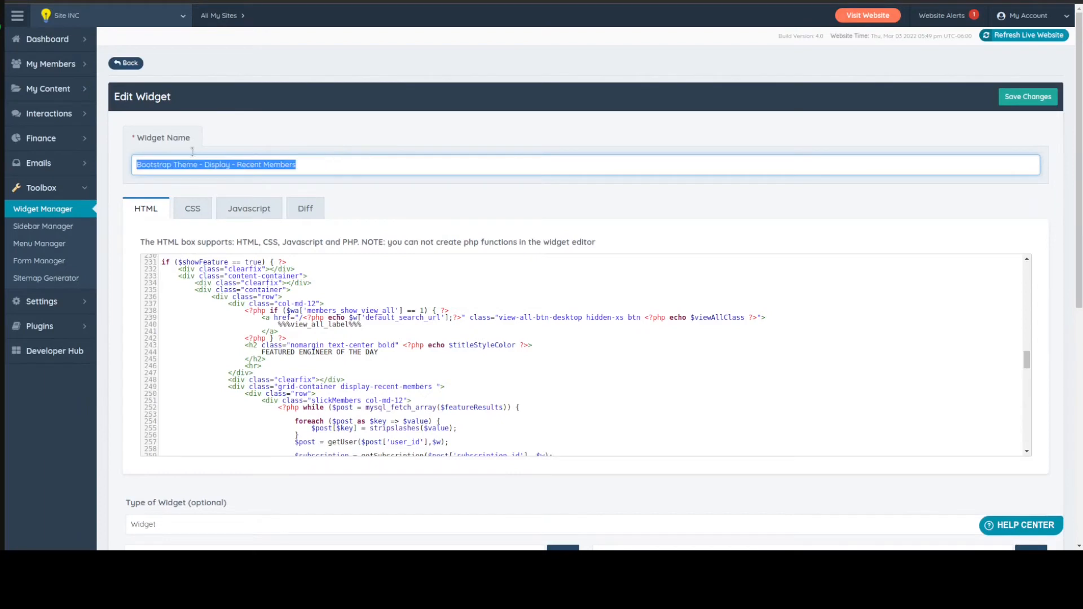
pyautogui.click(260, 309)
# Review the Custom Content 1 section's content in the homepage Design Settings, and close the developer tools on the live homepage
pyautogui.moveTo(54, 301)
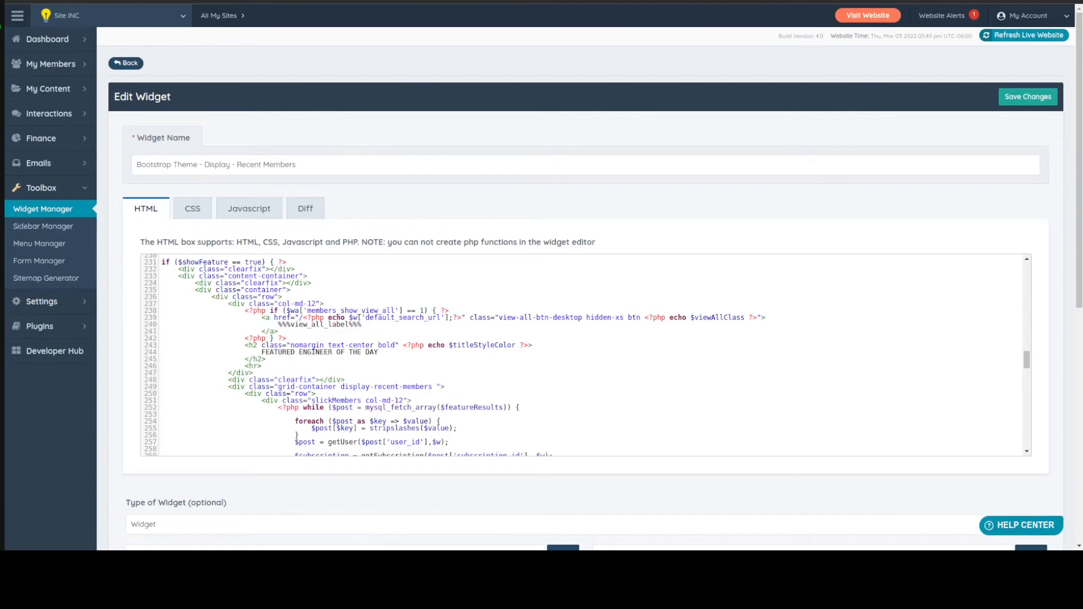
pyautogui.click(227, 1)
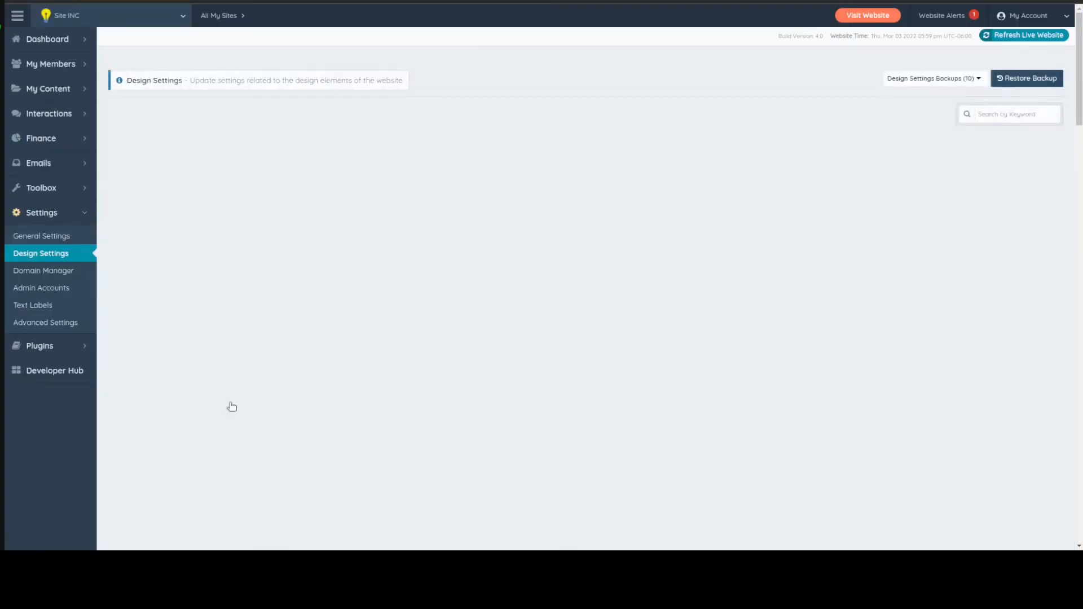
pyautogui.click(202, 116)
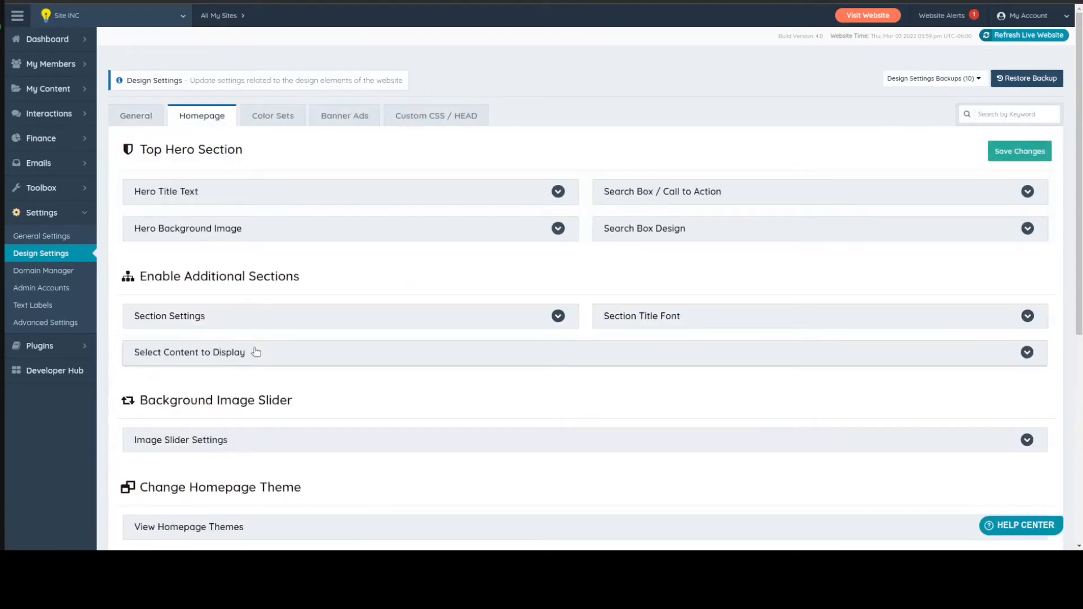
pyautogui.click(256, 352)
pyautogui.scroll(-2, 751, 401)
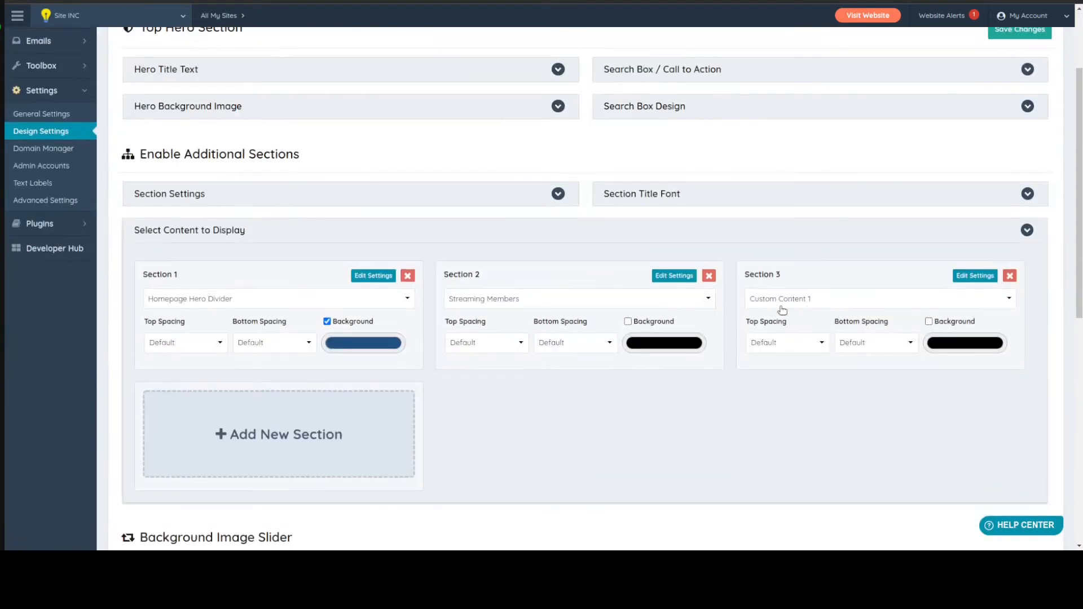
pyautogui.click(975, 276)
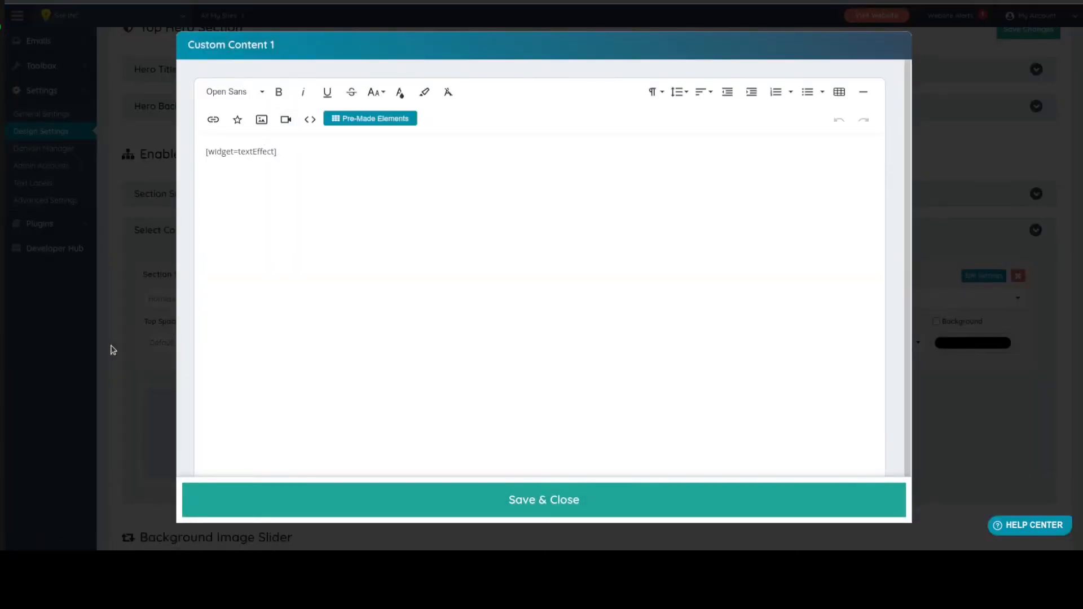
pyautogui.press('Escape')
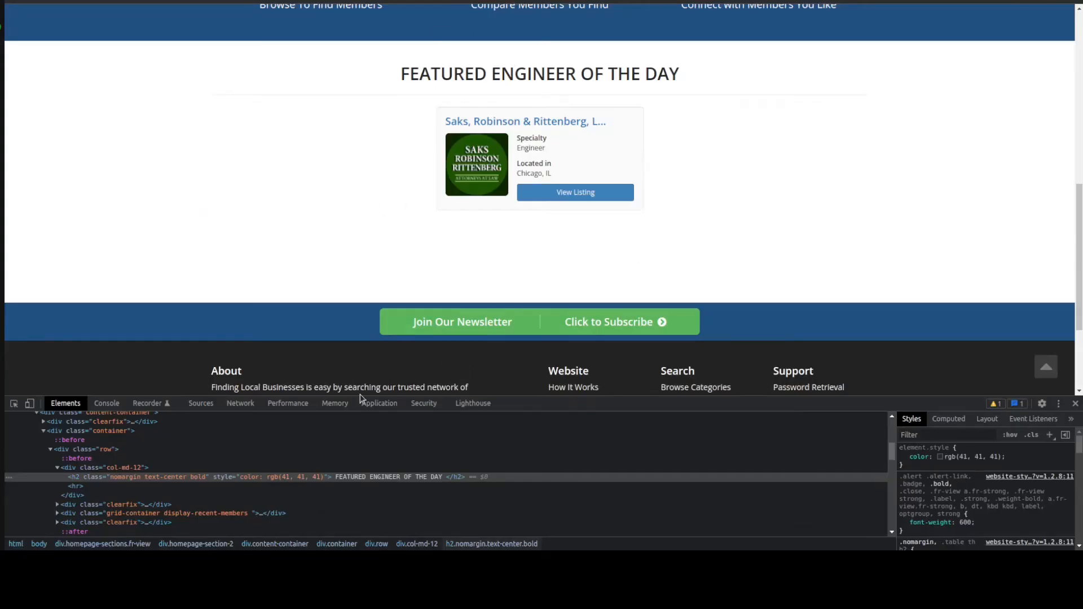
pyautogui.click(1075, 404)
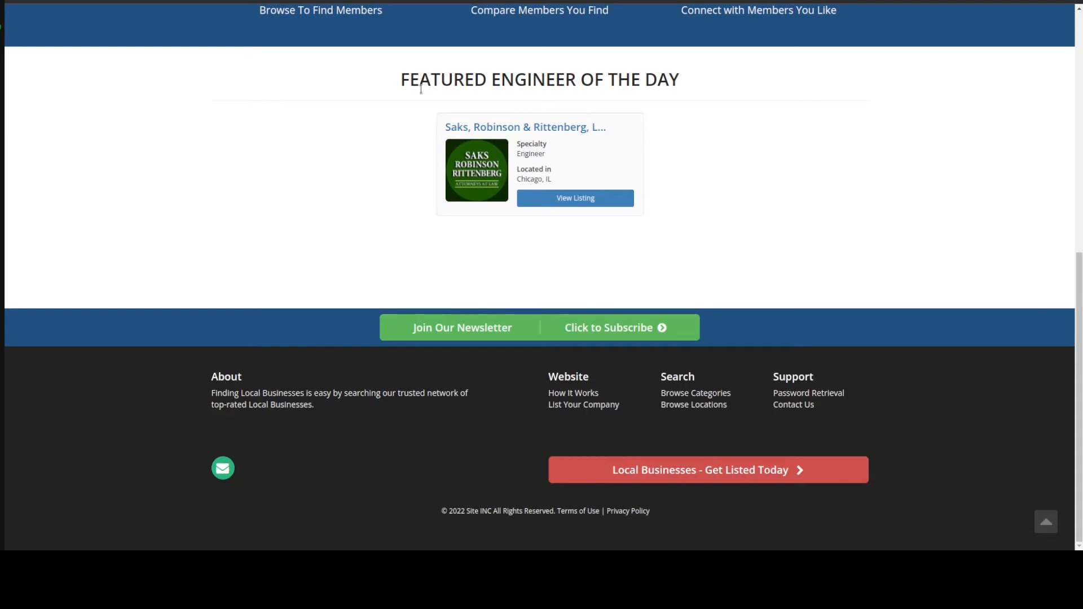
# Reload the homepage and check the centred heading and member card in the Featured Engineer of the Day section
pyautogui.moveTo(396, 80); pyautogui.dragTo(692, 100)
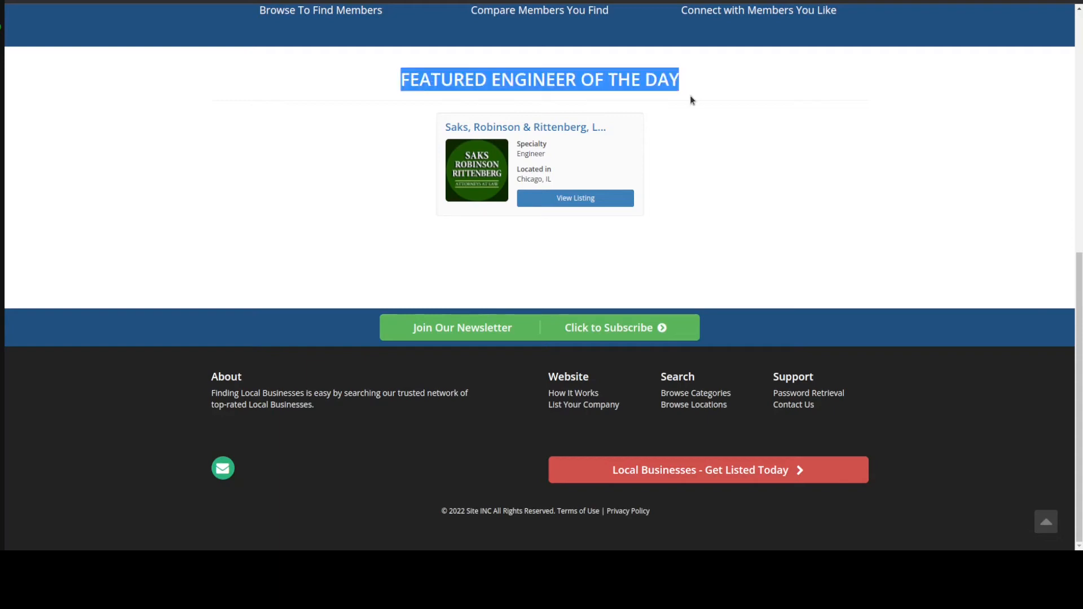
pyautogui.click(691, 99)
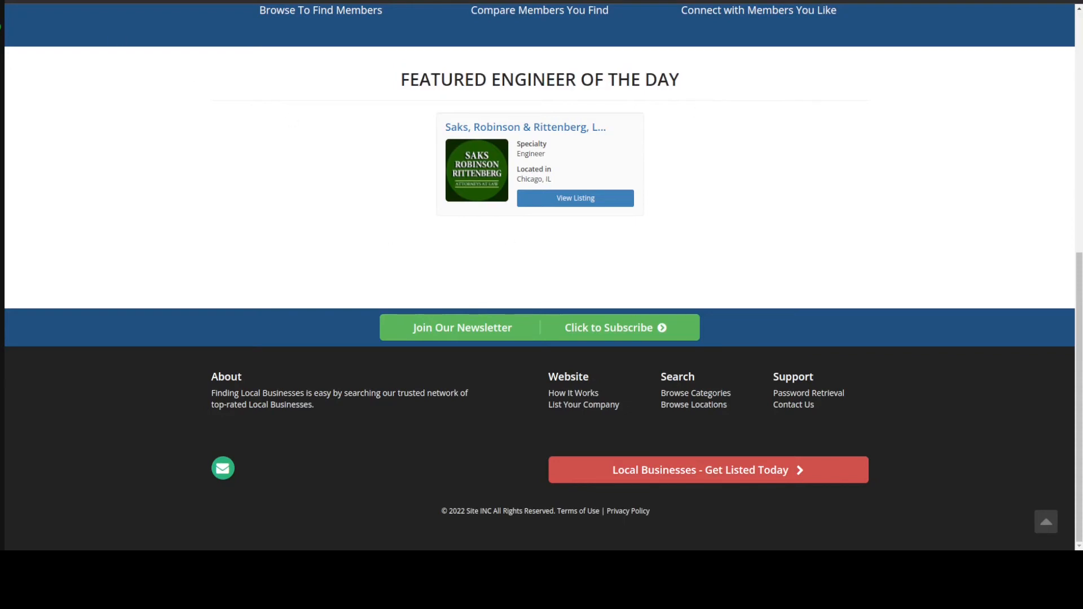
pyautogui.press('F5')
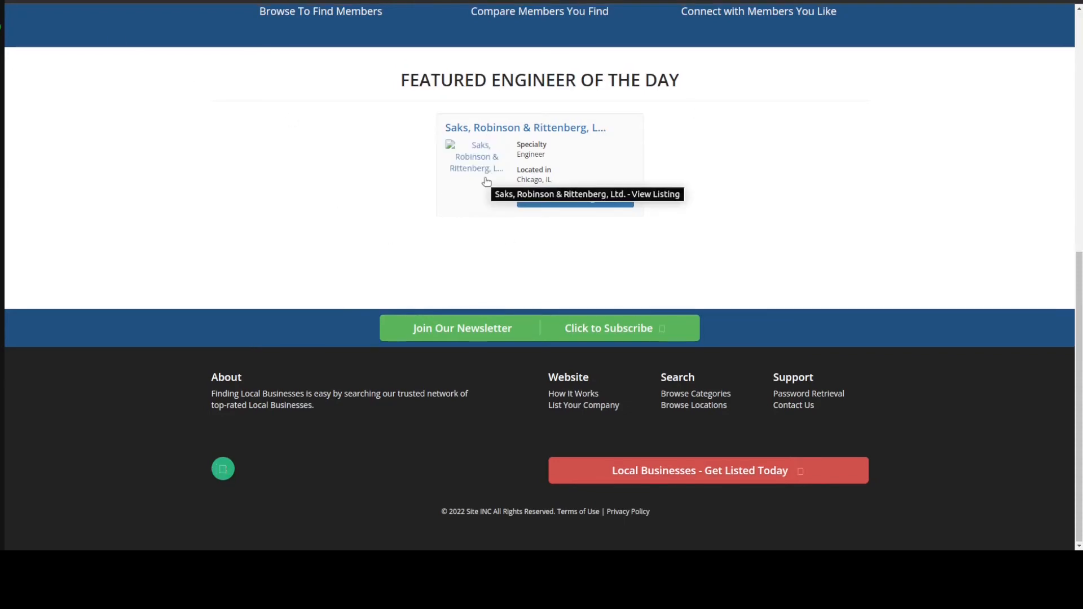
pyautogui.click(763, 155)
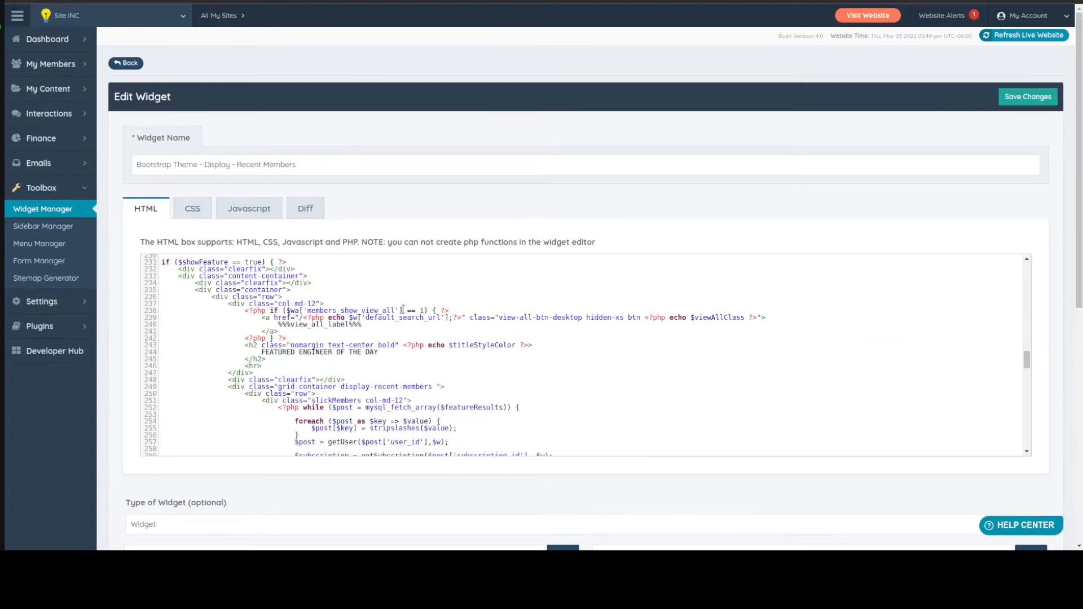
# Look through the widget code, open Member Categories and review the sub-level categories with their IDs and parent categories
pyautogui.scroll(15, 374, 319)
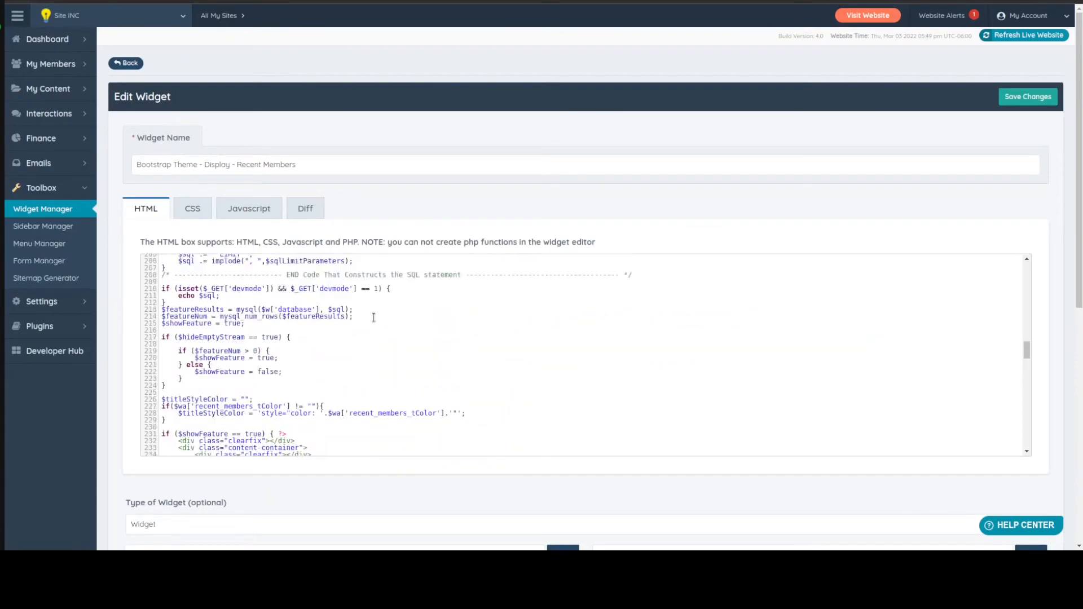
pyautogui.scroll(15, 374, 317)
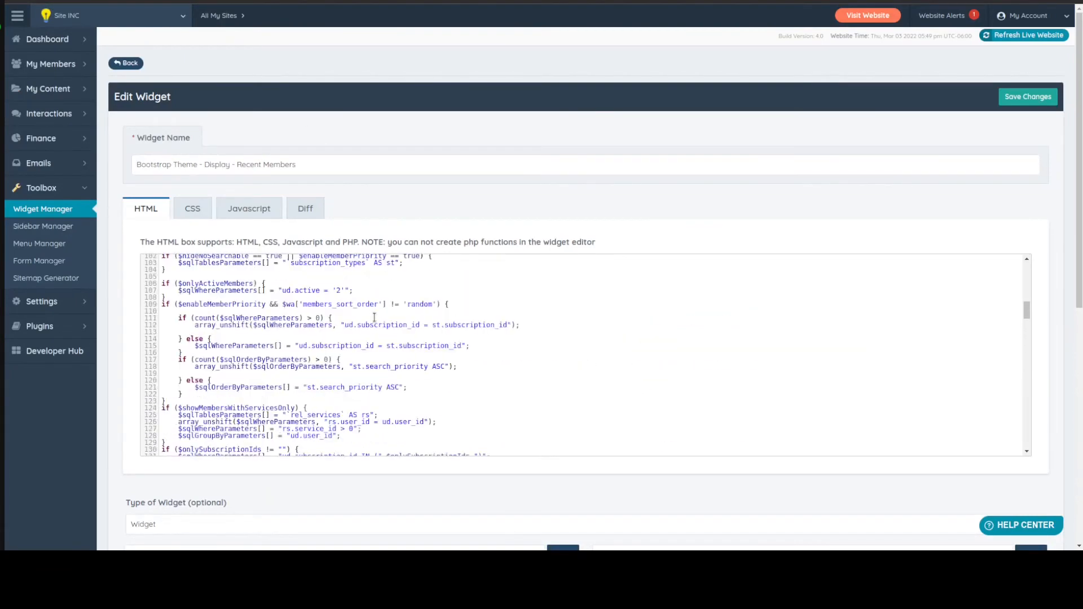
pyautogui.scroll(8, 374, 317)
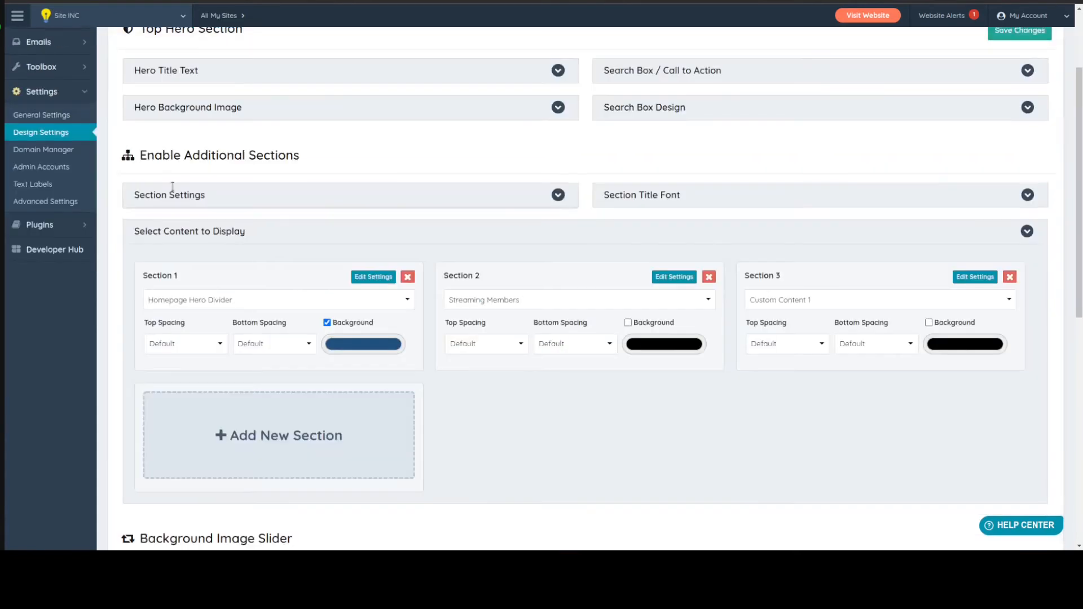
pyautogui.scroll(3, 100, 100)
pyautogui.moveTo(66, 62)
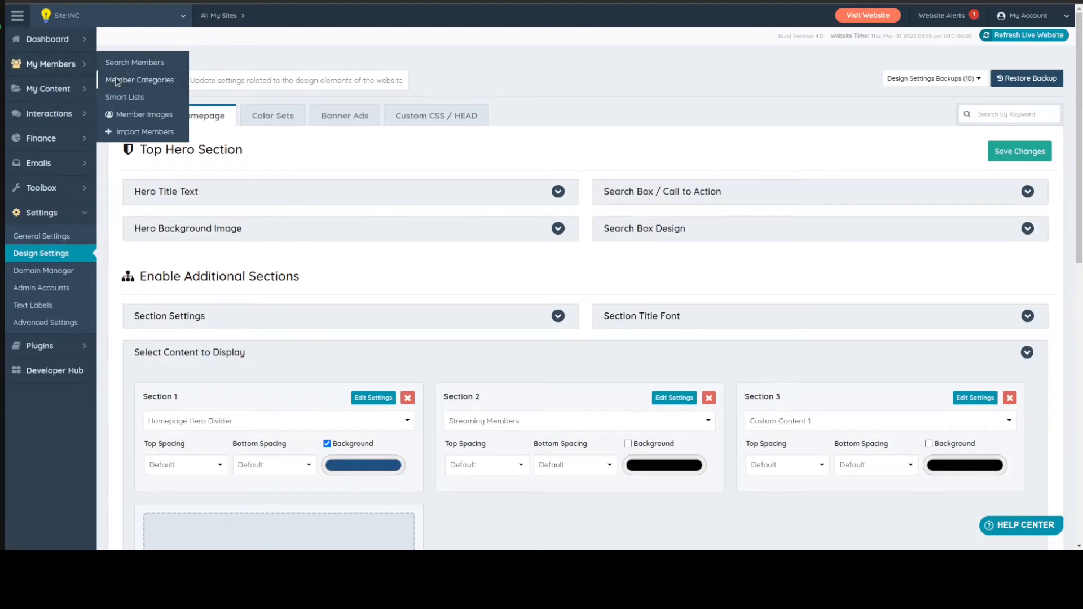
pyautogui.click(117, 81)
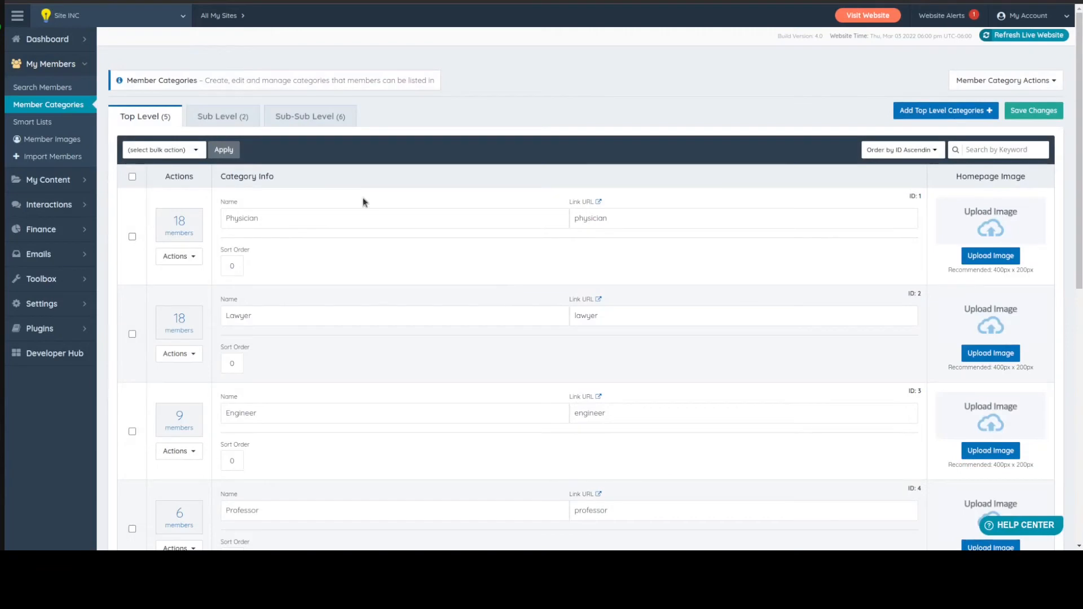
pyautogui.click(221, 115)
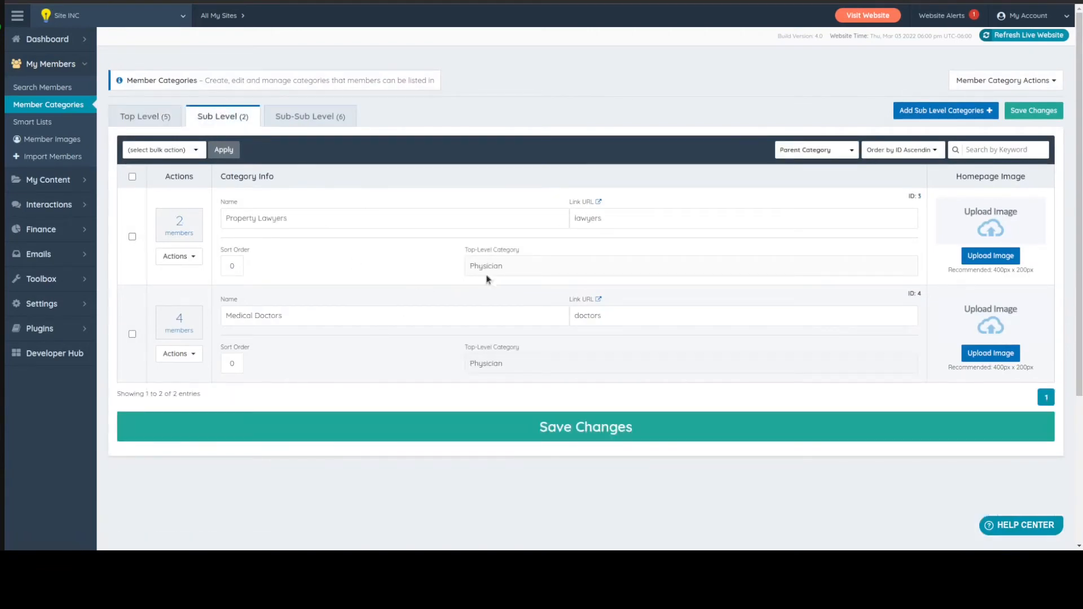
pyautogui.click(450, 271)
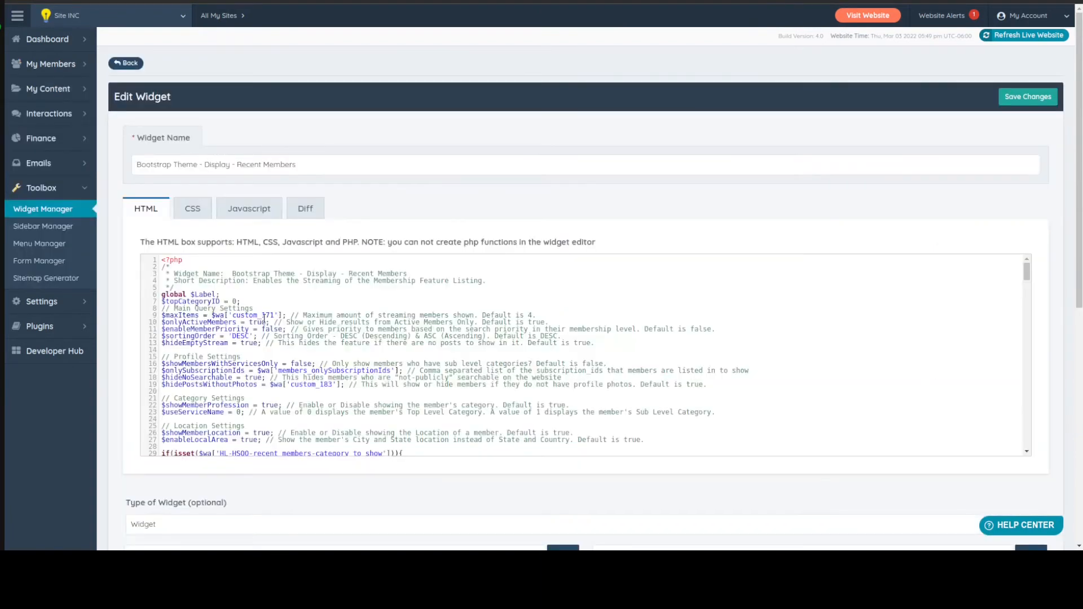
# Try removing the "ud.profession_id = 3" condition from the $sqlWhereParameters array in the Recent Members widget code
pyautogui.scroll(-10, 264, 319)
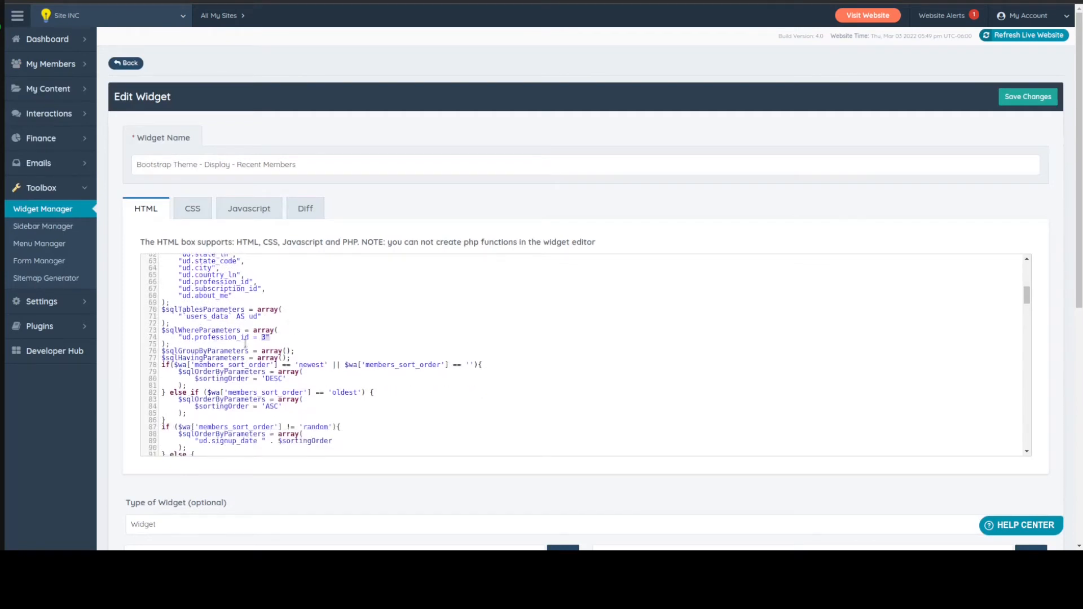
pyautogui.click(143, 337)
pyautogui.press('BackSpace')
pyautogui.press('BackSpace')
pyautogui.press('Delete')
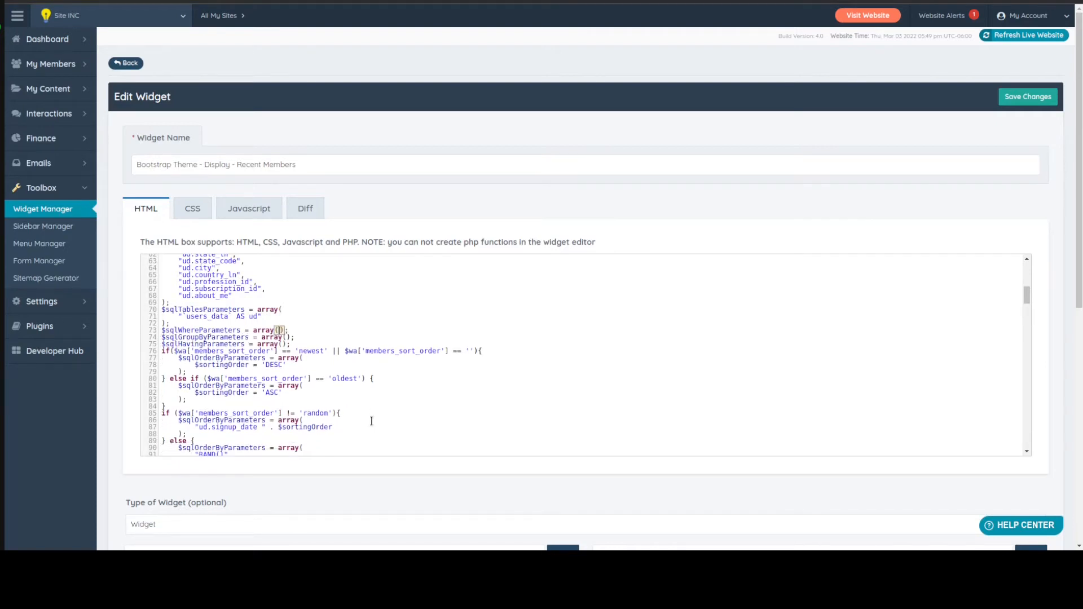
pyautogui.press('Return')
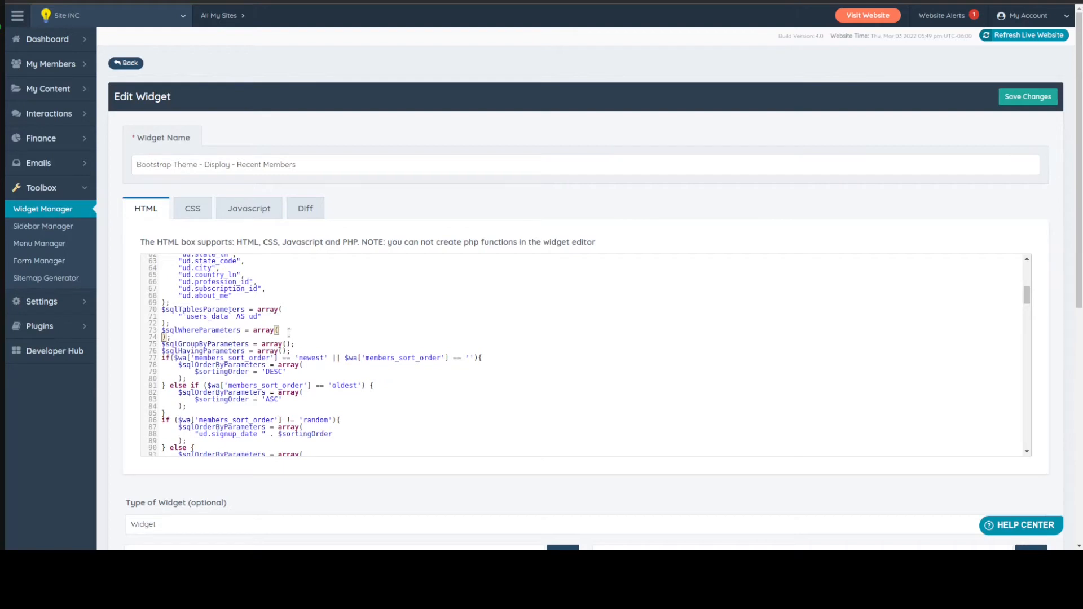
# Undo the removal of the profession_id condition and check the $sqlWhereParameters array in the widget code
pyautogui.hotkey('ctrl', 'z')
pyautogui.hotkey('ctrl', 'z')
pyautogui.hotkey('ctrl', 'z')
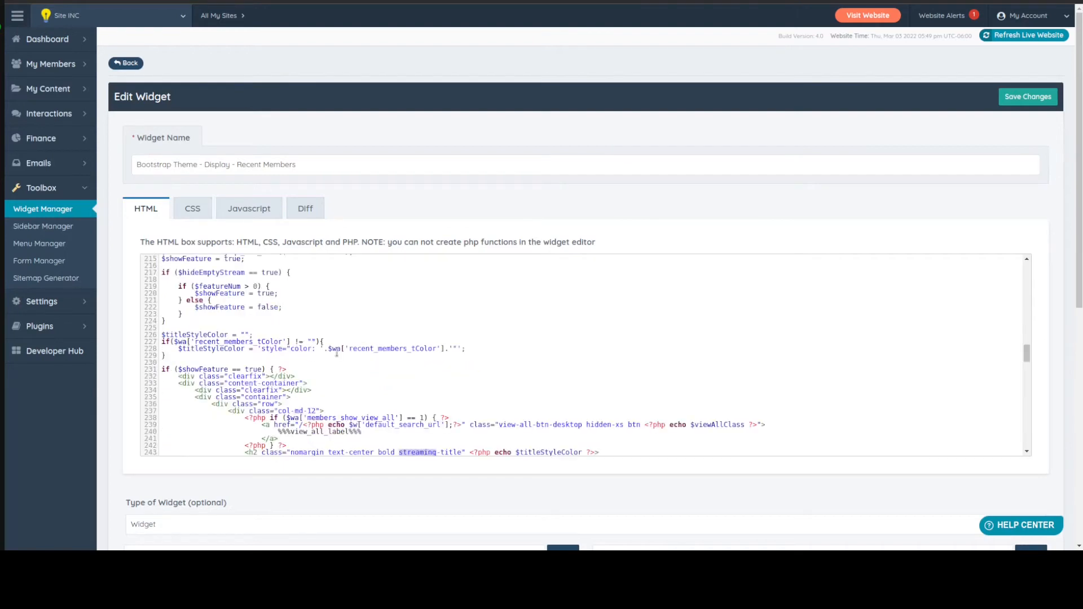
pyautogui.hotkey('ctrl', 'z')
pyautogui.hotkey('ctrl', 'z')
pyautogui.hotkey('ctrl', 'z')
pyautogui.hotkey('ctrl', 'z')
pyautogui.hotkey('ctrl', 'z')
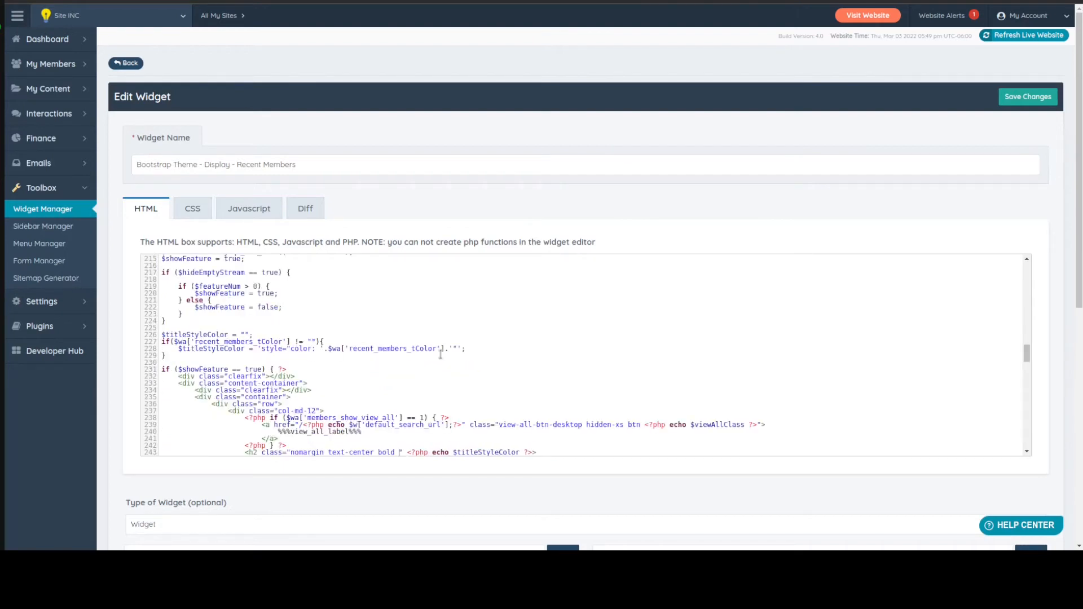
pyautogui.scroll(10, 441, 354)
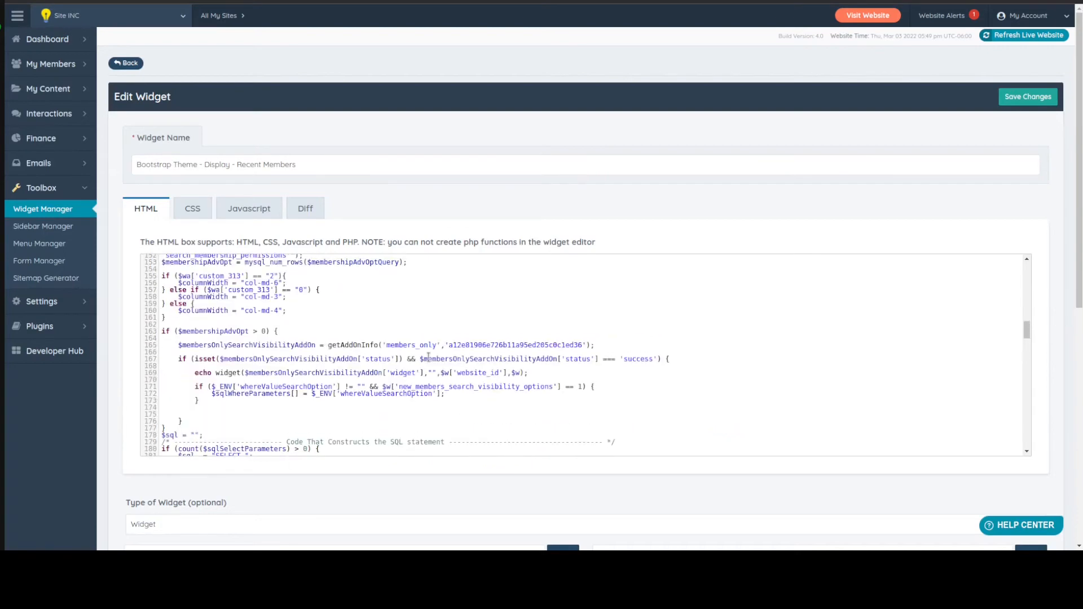
pyautogui.scroll(8, 428, 357)
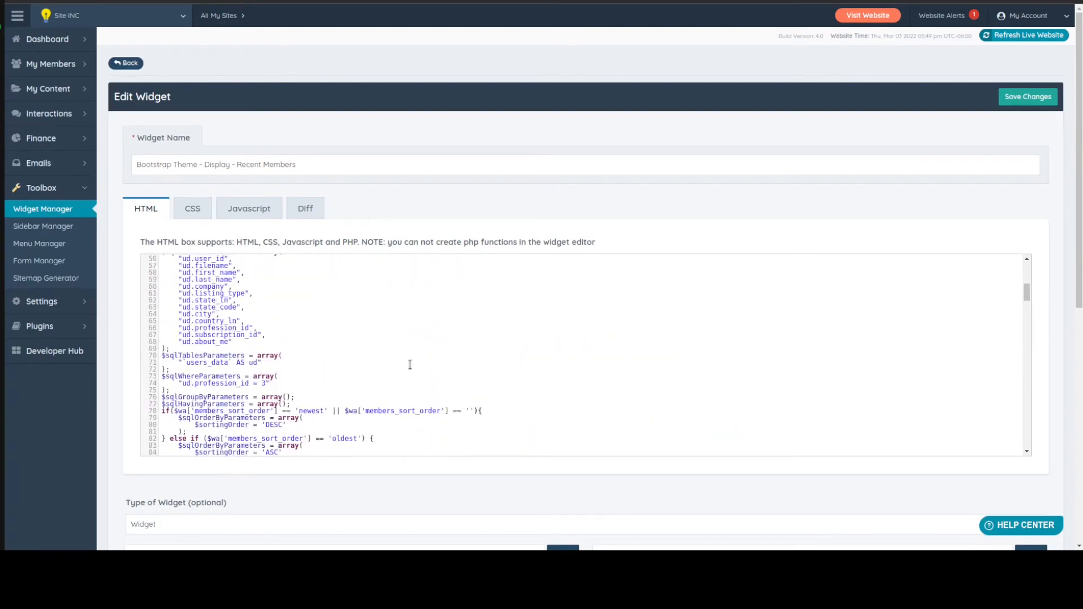
pyautogui.scroll(-1, 257, 364)
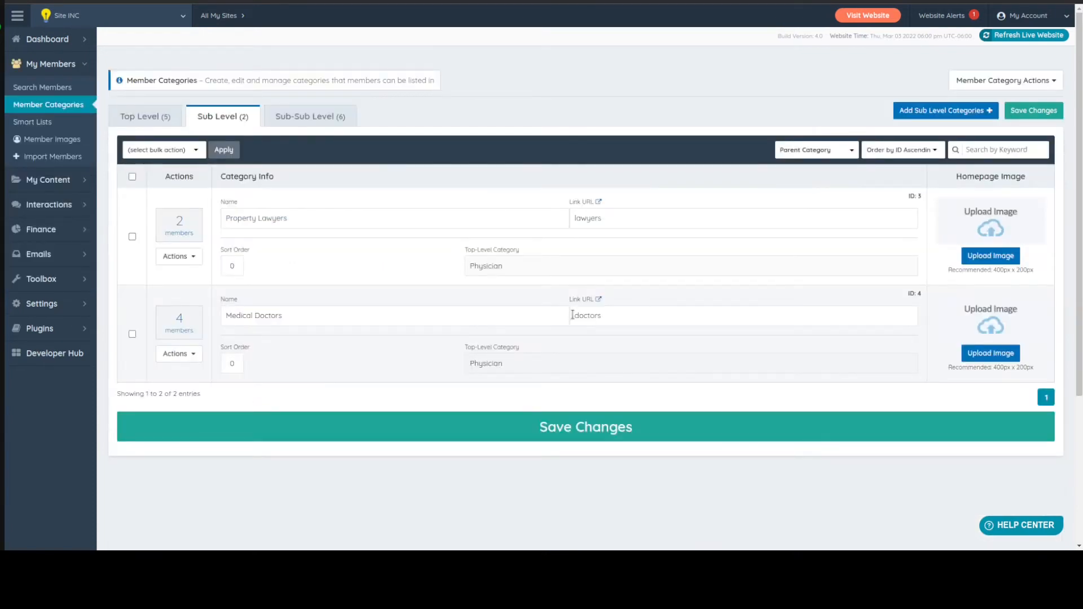
# Compare the category IDs of the top-level member categories with those of the sub-level categories
pyautogui.click(165, 116)
pyautogui.moveTo(916, 196); pyautogui.dragTo(931, 194)
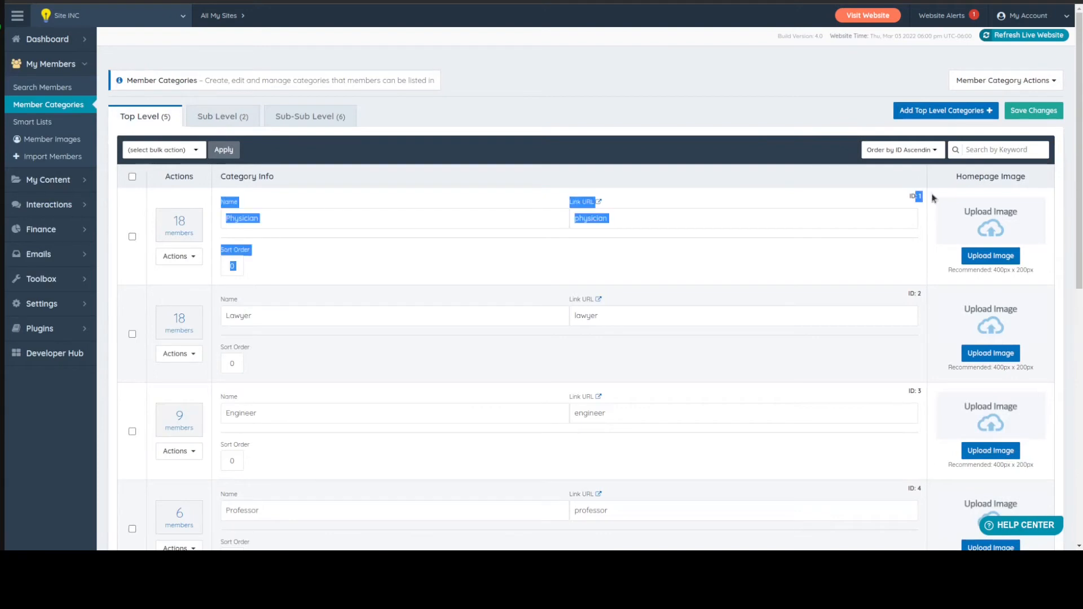
pyautogui.click(382, 196)
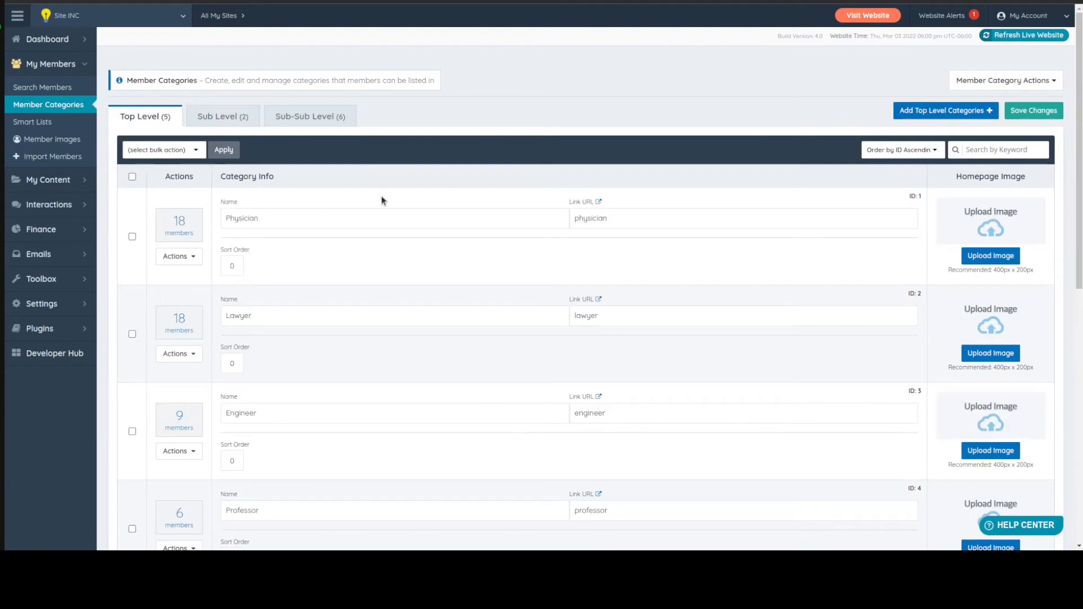
pyautogui.click(214, 116)
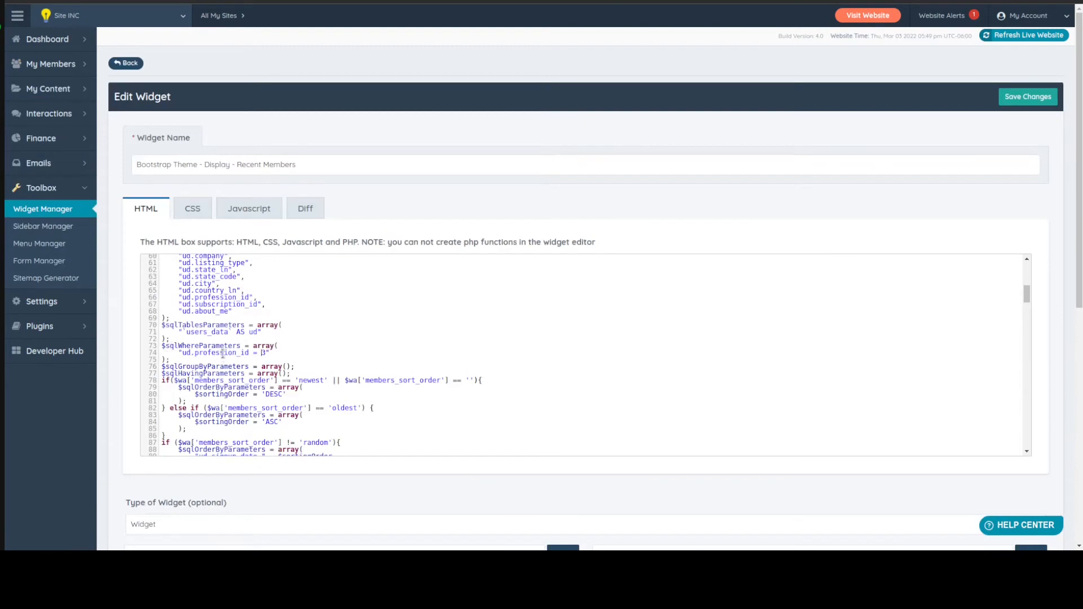
# Remove the "ud.profession_id = 3" condition from the widget code so that $sqlWhereParameters is an empty array()
pyautogui.click(220, 353)
pyautogui.press('Delete')
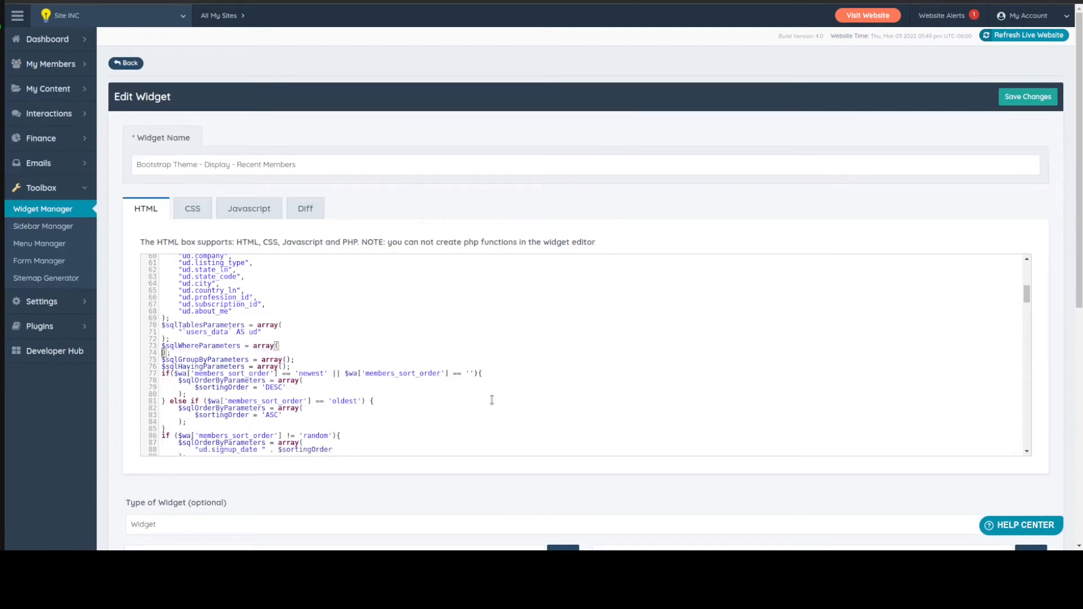
pyautogui.press('BackSpace')
pyautogui.press('End')
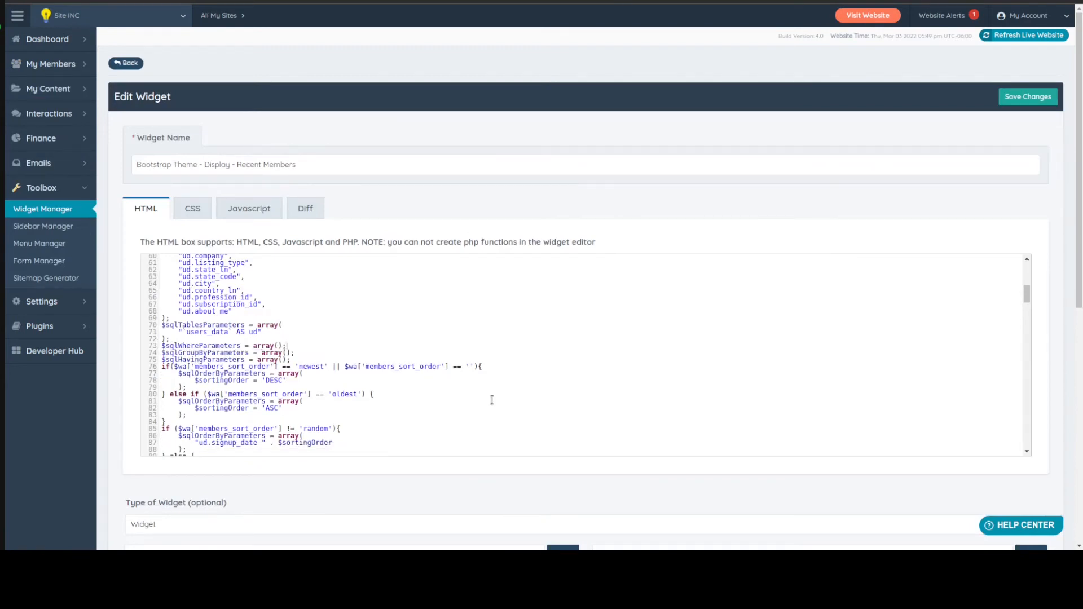
pyautogui.press('Left')
pyautogui.press('Up')
pyautogui.press('Down')
pyautogui.press('Up')
pyautogui.press('Delete')
pyautogui.press('Delete')
# Comment out the "RAND(CURRENT_DATE())" line inside the $sqlOrderByParameters array
pyautogui.scroll(-3, 330, 313)
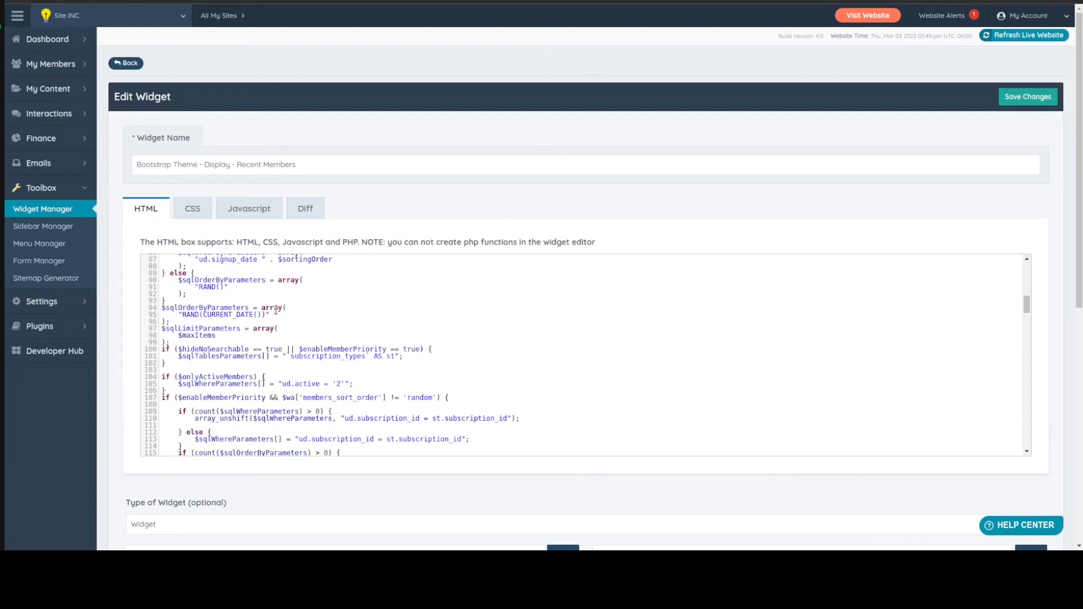
pyautogui.click(176, 315)
pyautogui.write('//')
# Comment out the "$maxItems = 1;" line above $sqlSelectParameters and save the widget
pyautogui.scroll(10, 312, 315)
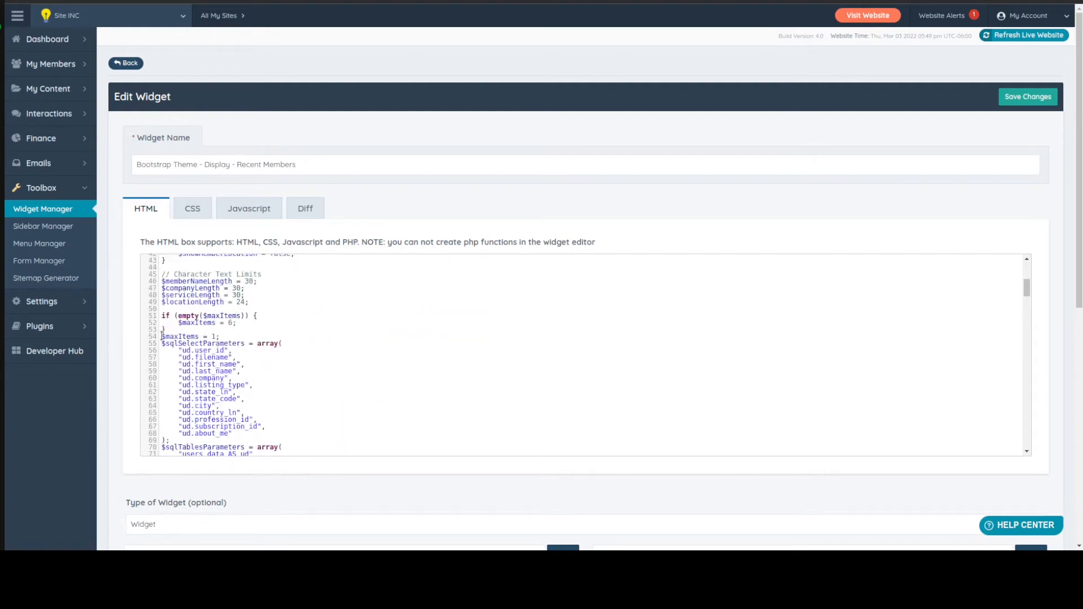
pyautogui.write('//')
pyautogui.scroll(1, 364, 350)
pyautogui.scroll(5, 363, 350)
pyautogui.scroll(-8, 363, 350)
pyautogui.hotkey('ctrl', 's')
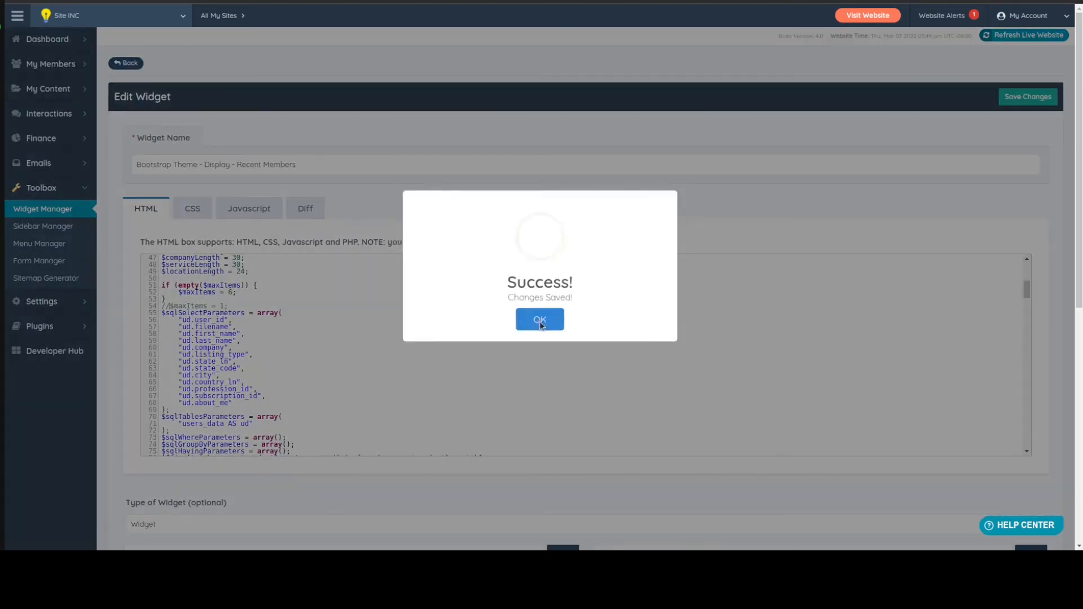
pyautogui.click(539, 317)
# Change the h2 heading text in the widget code to "FEATURED PHYSICIAN OF THE DAY" and save the widget
pyautogui.scroll(-3, 468, 343)
pyautogui.scroll(-15, 468, 343)
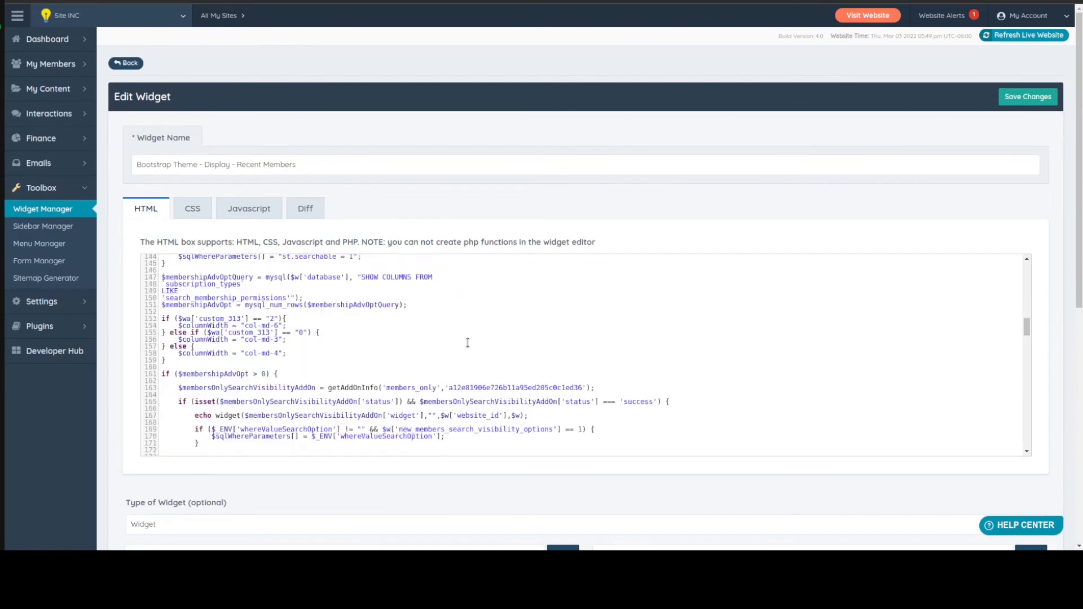
pyautogui.scroll(-9, 468, 342)
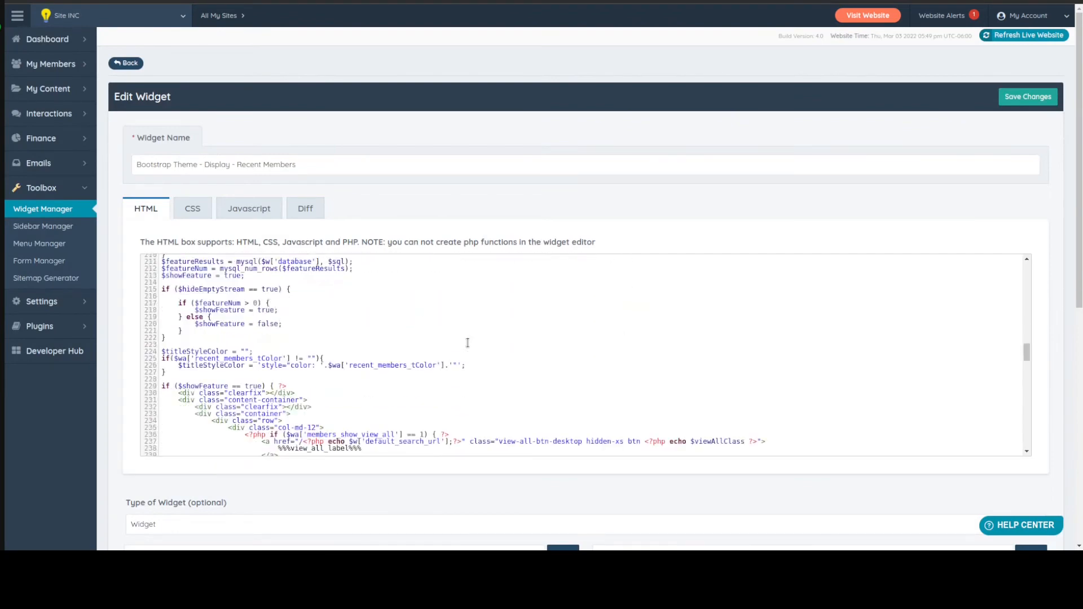
pyautogui.scroll(1, 289, 326)
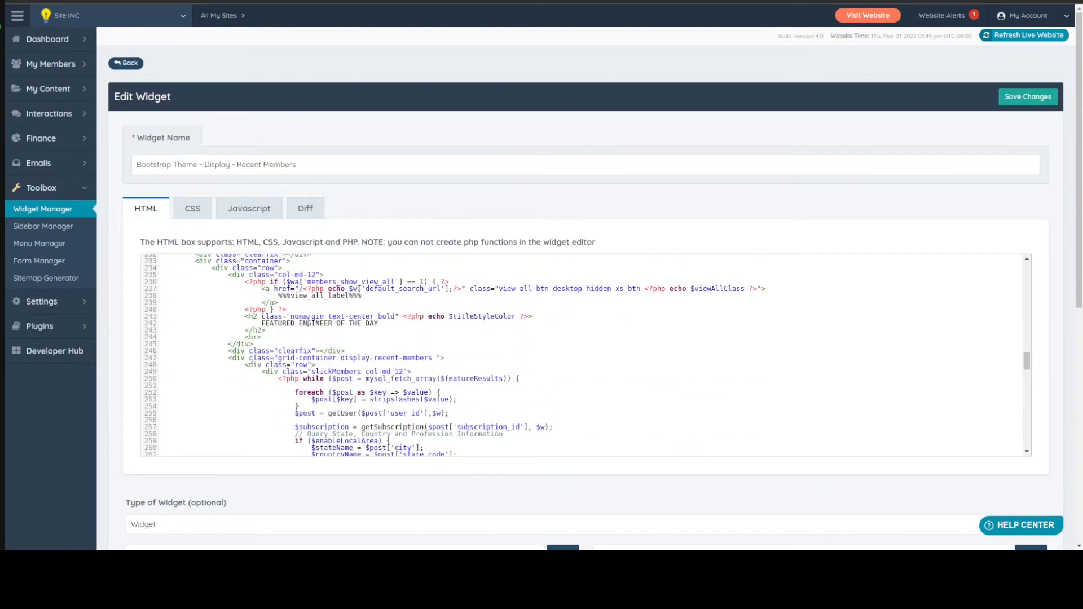
pyautogui.doubleClick(308, 323)
pyautogui.write('PHYSICIAN')
pyautogui.hotkey('ctrl', 's')
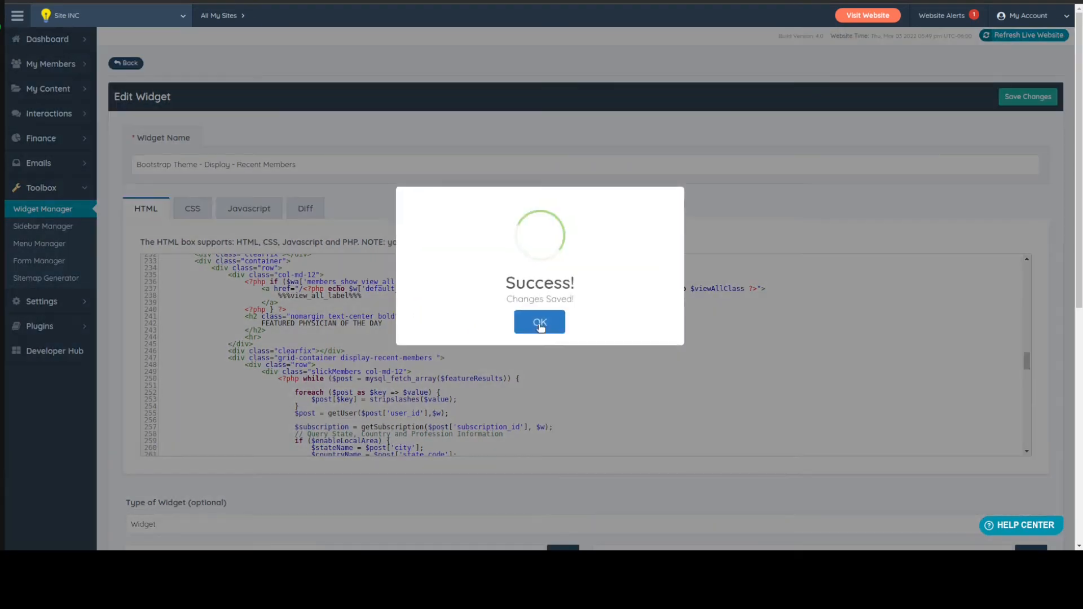
pyautogui.click(540, 322)
# Remove the "col-md-offset-4" class from the recent-member div in the widget code and save the widget
pyautogui.scroll(-4, 474, 382)
pyautogui.scroll(-9, 473, 382)
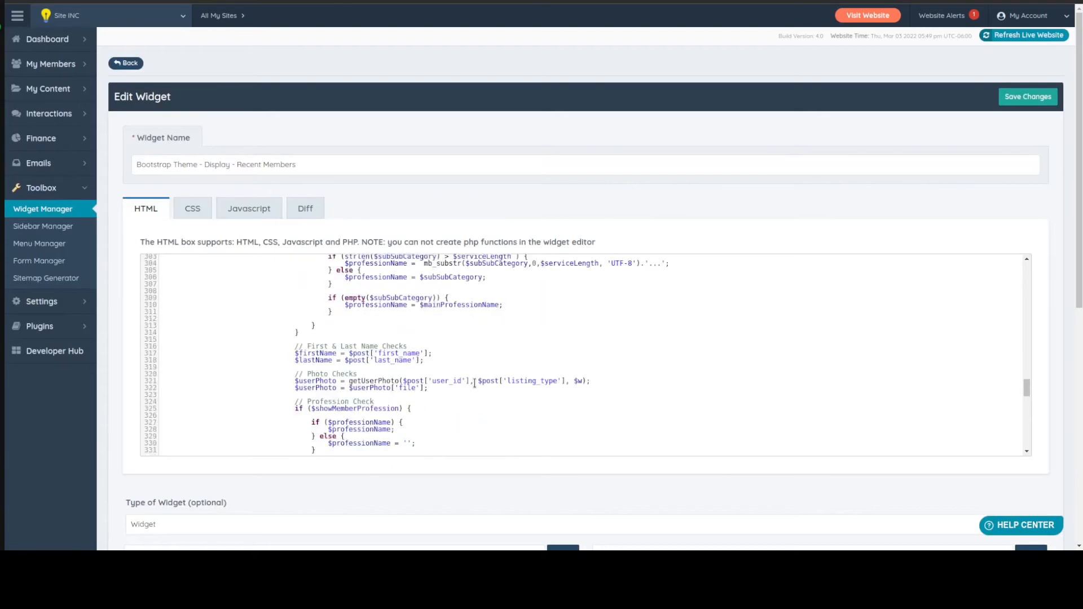
pyautogui.scroll(-4, 474, 383)
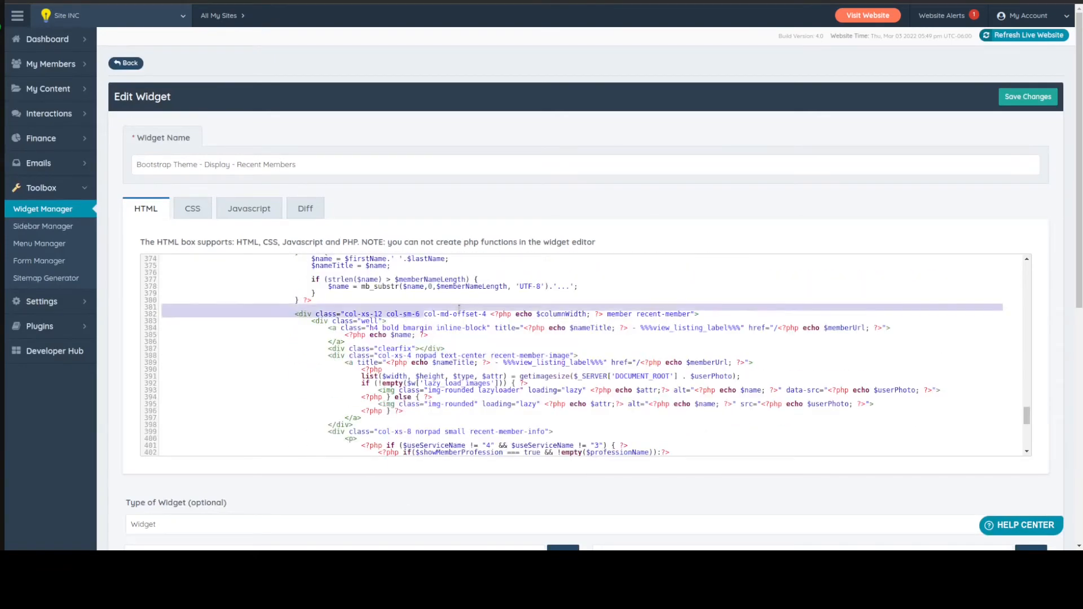
pyautogui.moveTo(427, 320); pyautogui.dragTo(487, 314)
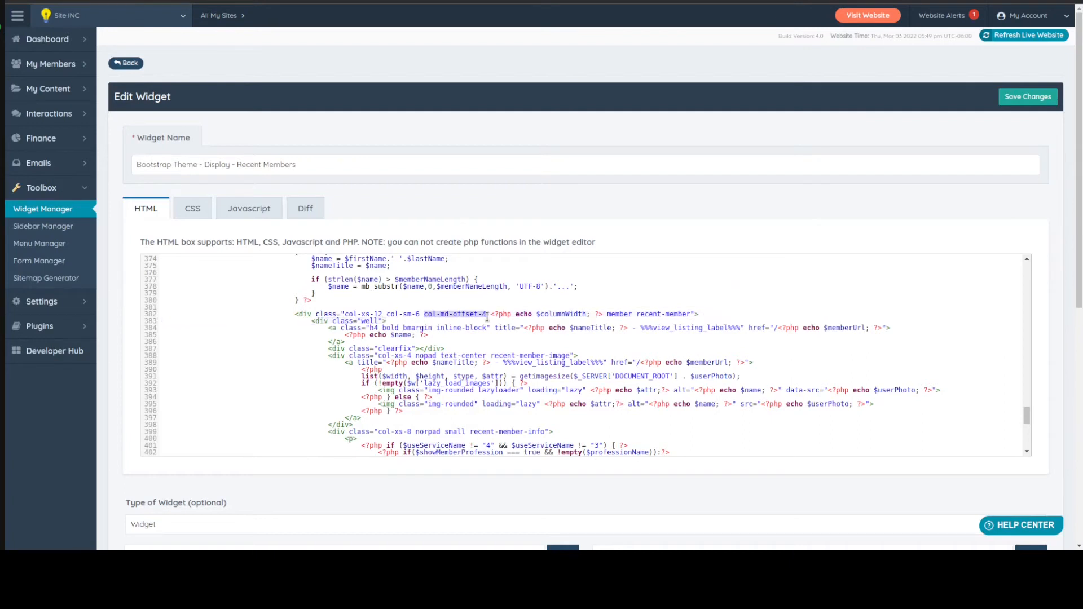
pyautogui.press('Delete')
pyautogui.hotkey('ctrl', 's')
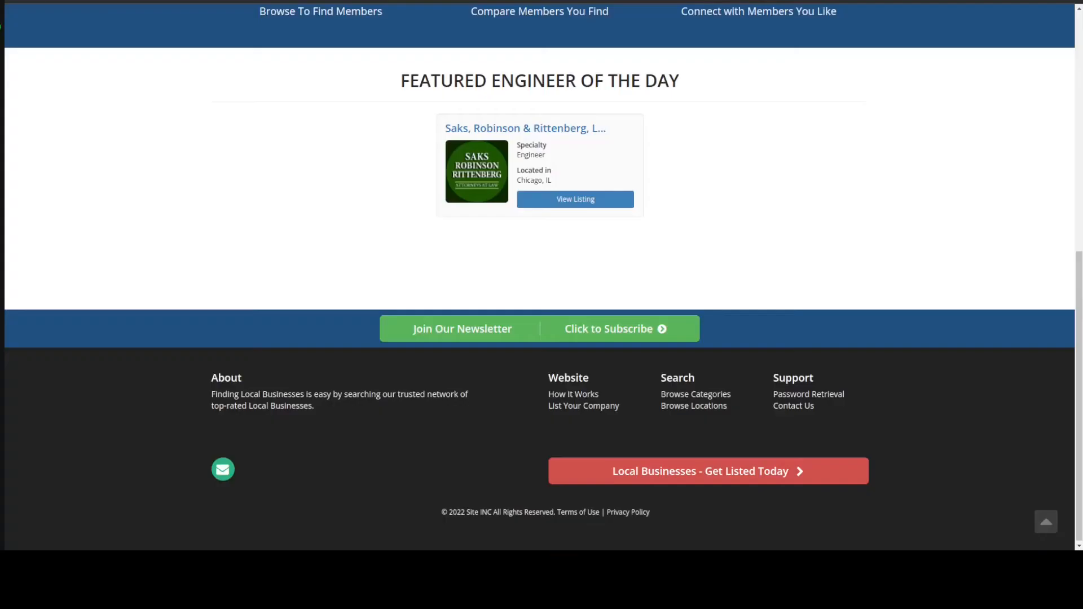
# Reload the homepage to check the featured member section
pyautogui.press('F5')
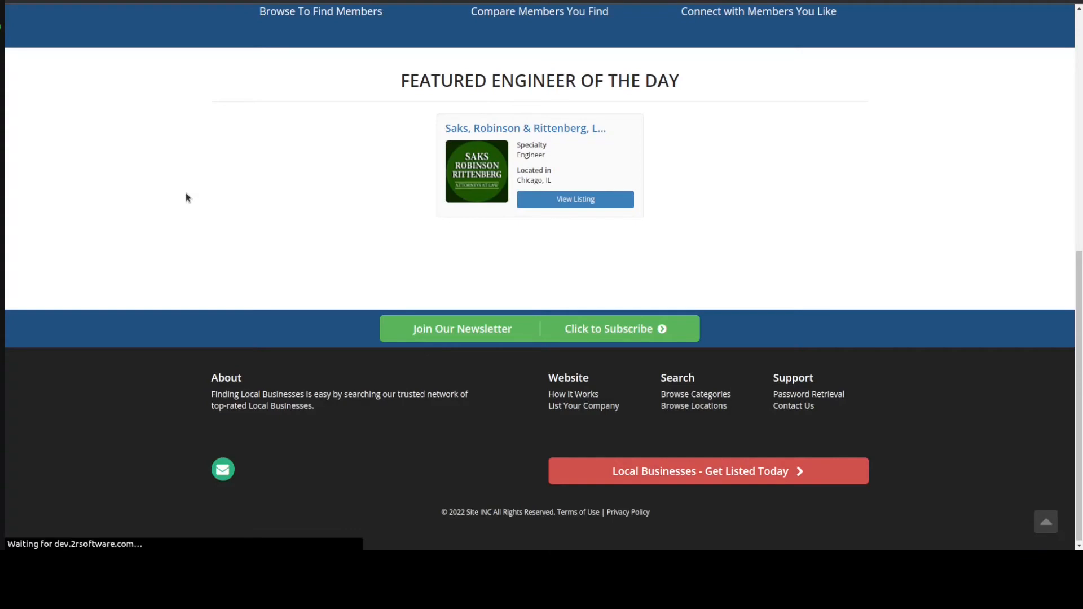
pyautogui.scroll(2, 145, 202)
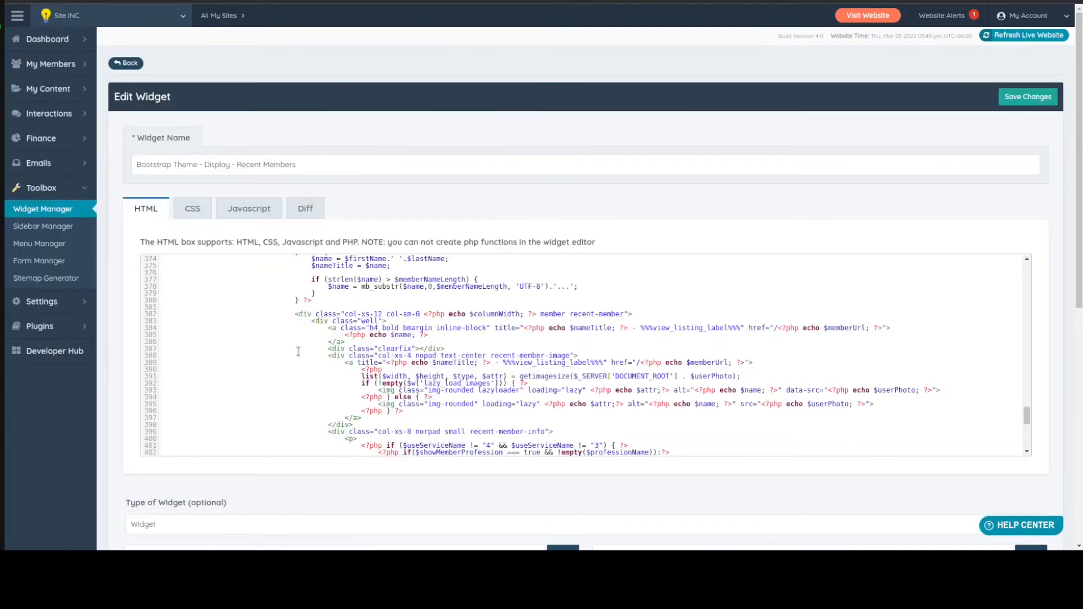
# Add a "list_profession AS lp" entry after "users_data AS ud" in the $sqlTablesParameters array of the Recent Members widget code
pyautogui.scroll(10, 318, 363)
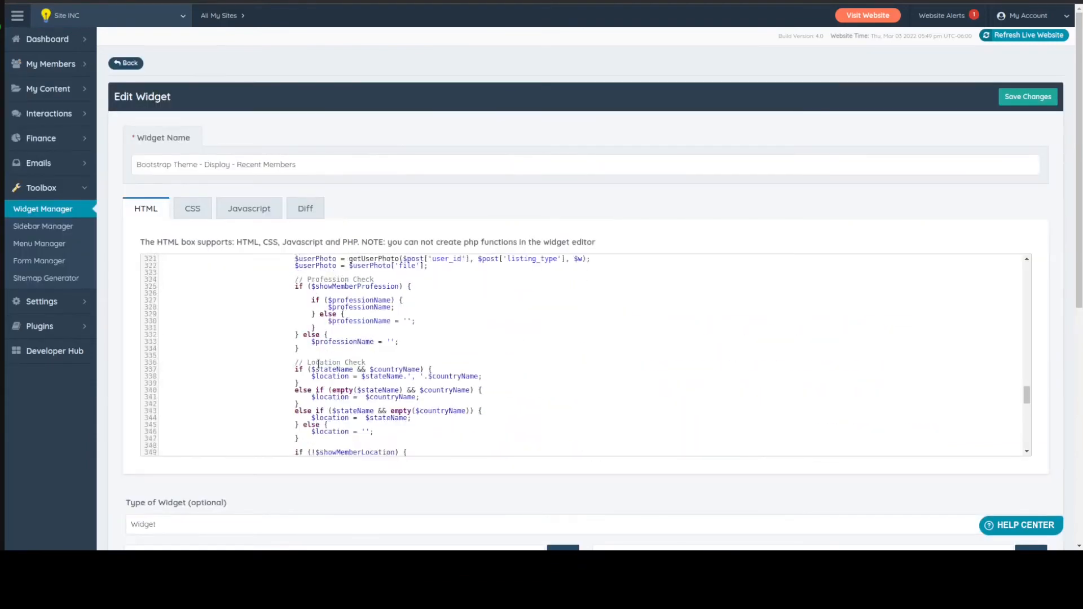
pyautogui.scroll(10, 318, 364)
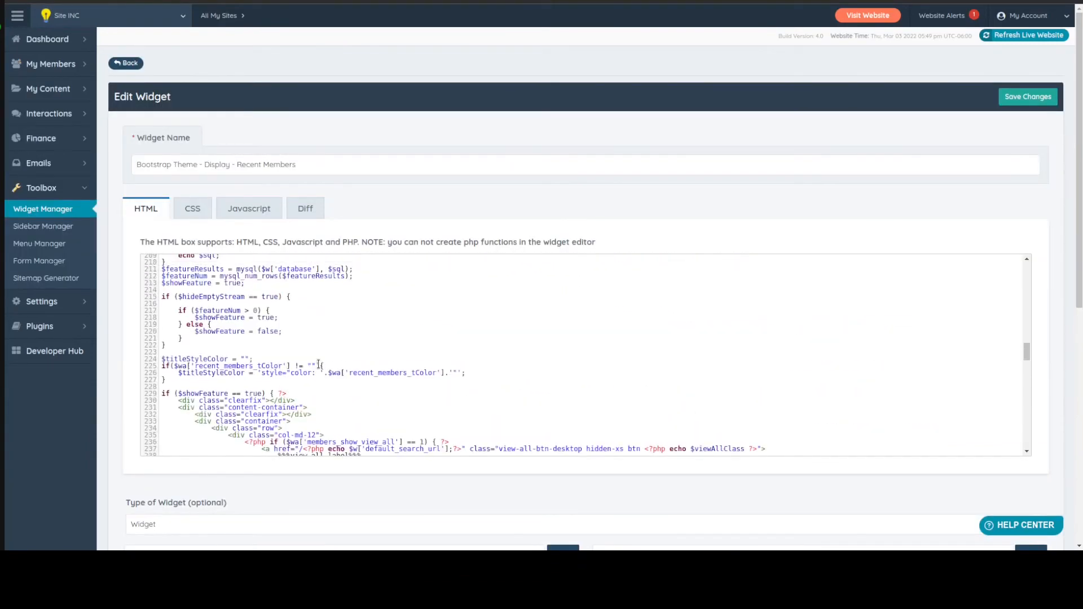
pyautogui.scroll(4, 318, 364)
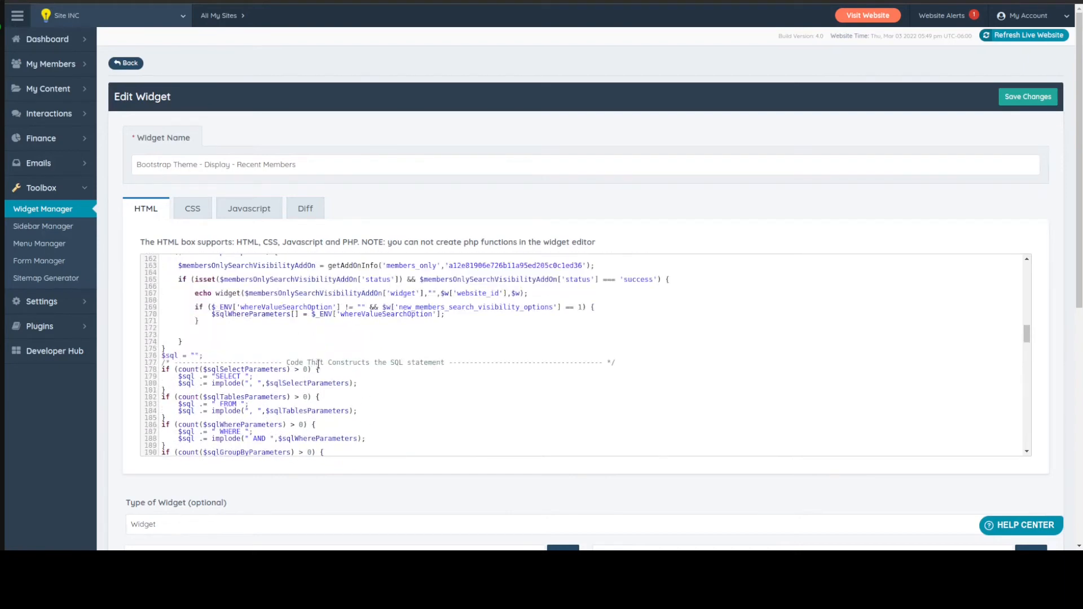
pyautogui.scroll(6, 318, 364)
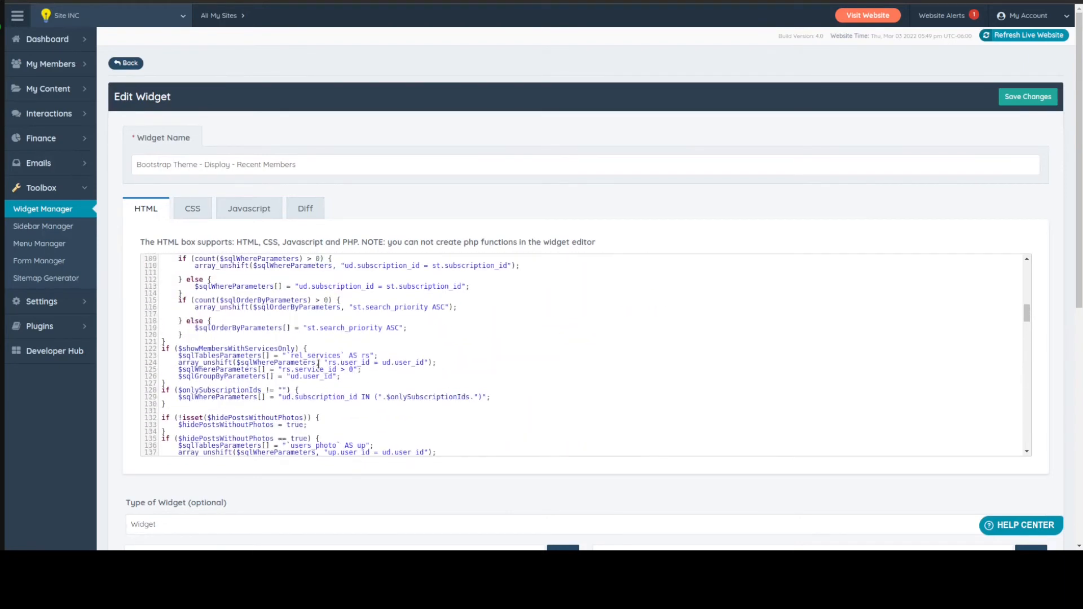
pyautogui.scroll(-3, 318, 364)
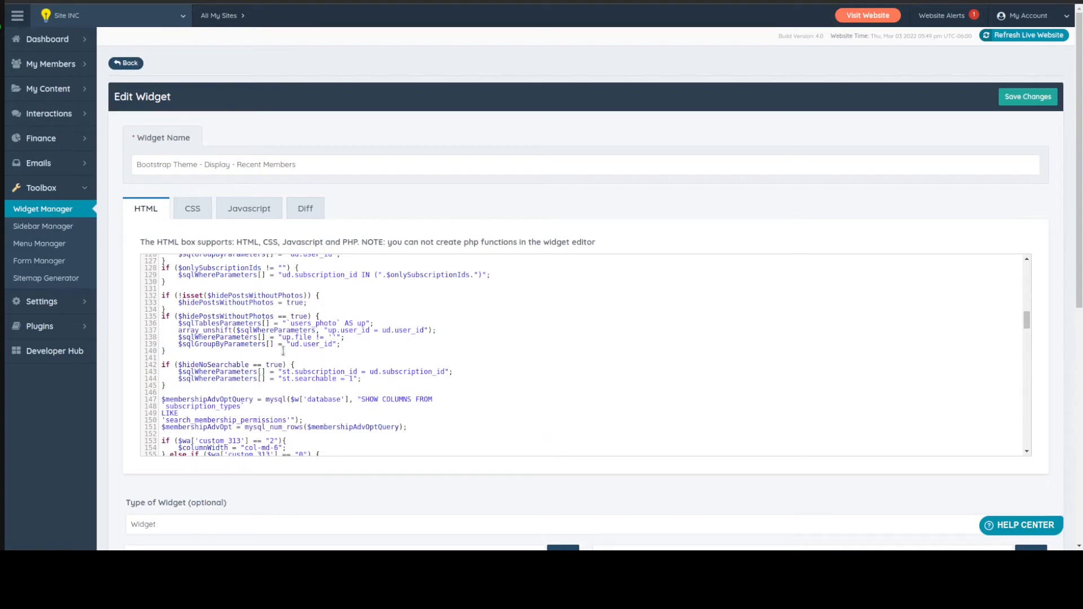
pyautogui.scroll(7, 268, 366)
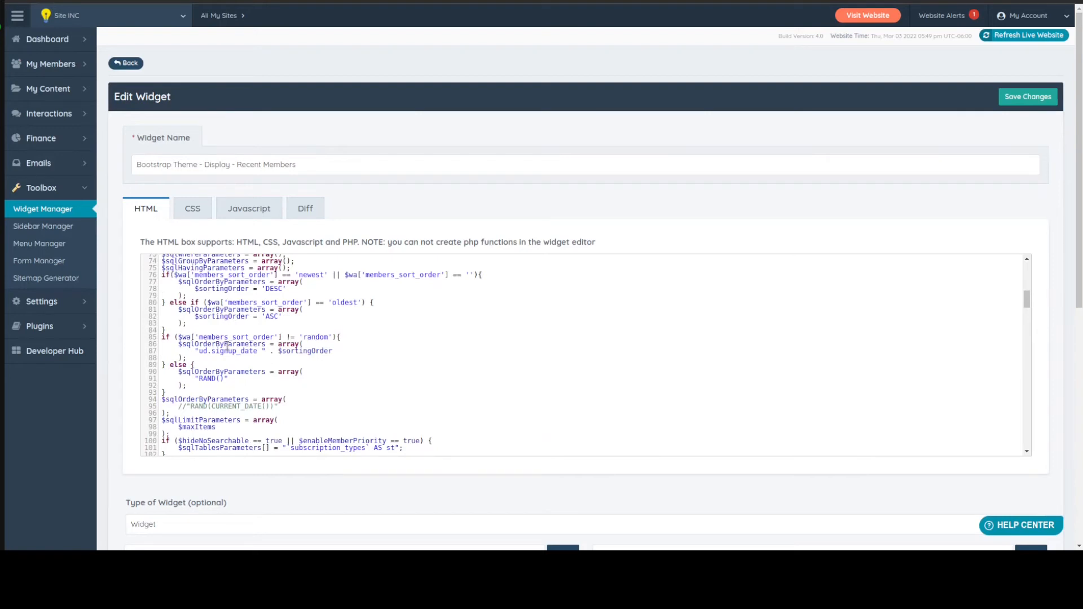
pyautogui.scroll(2, 225, 344)
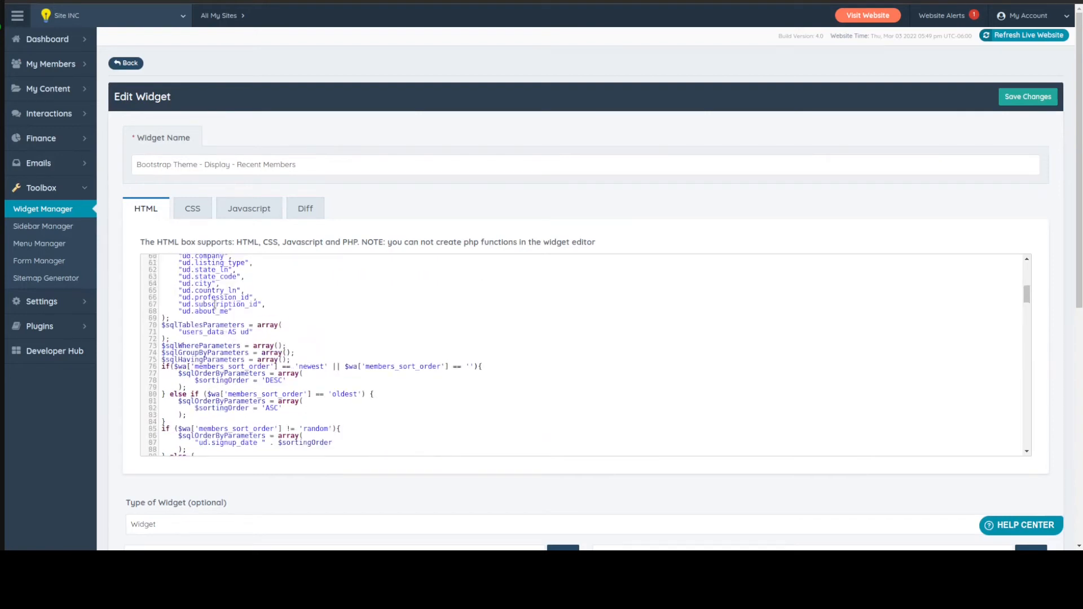
pyautogui.click(254, 332)
pyautogui.write(',')
pyautogui.press('Return')
pyautogui.write('"')
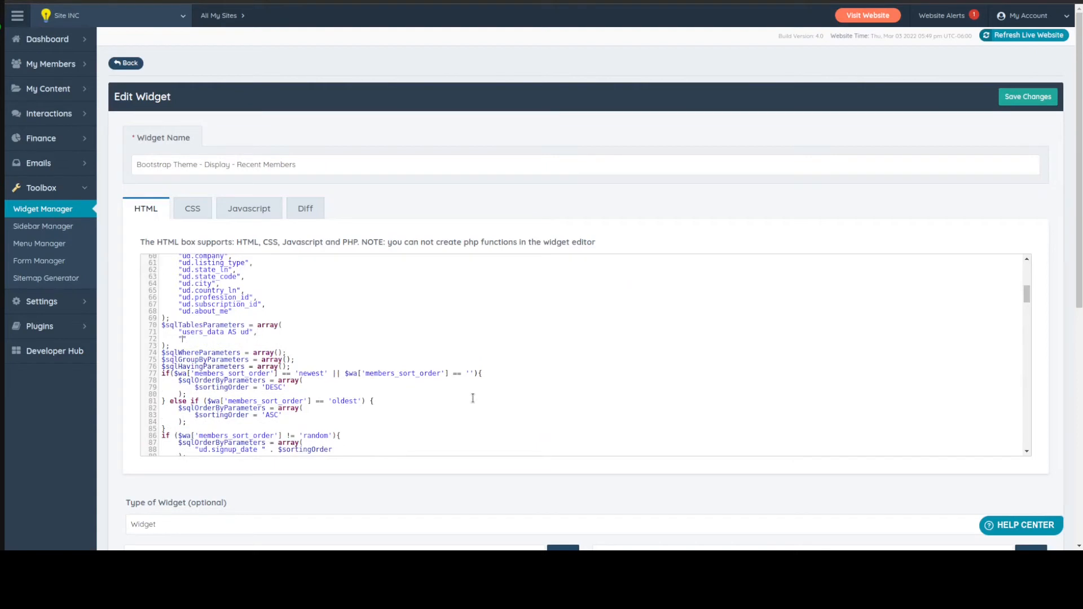
pyautogui.write('LIS')
pyautogui.press('BackSpace')
pyautogui.press('BackSpace')
pyautogui.press('BackSpace')
pyautogui.write('list_profession AS lp",')
# Add a "list_services AS ls" entry below the list_profession line in the $sqlTablesParameters array
pyautogui.press('Return')
pyautogui.write('"')
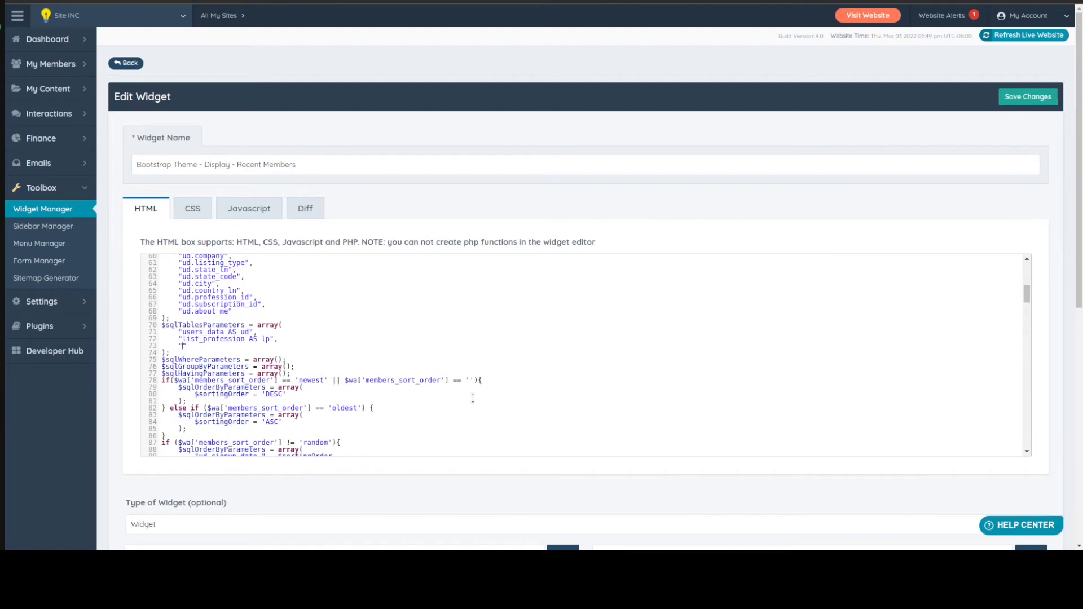
pyautogui.write('list_services AS ls",')
# Add a "rel_services AS rs" entry below the list_services line in the $sqlTablesParameters array
pyautogui.press('Return')
pyautogui.write('"')
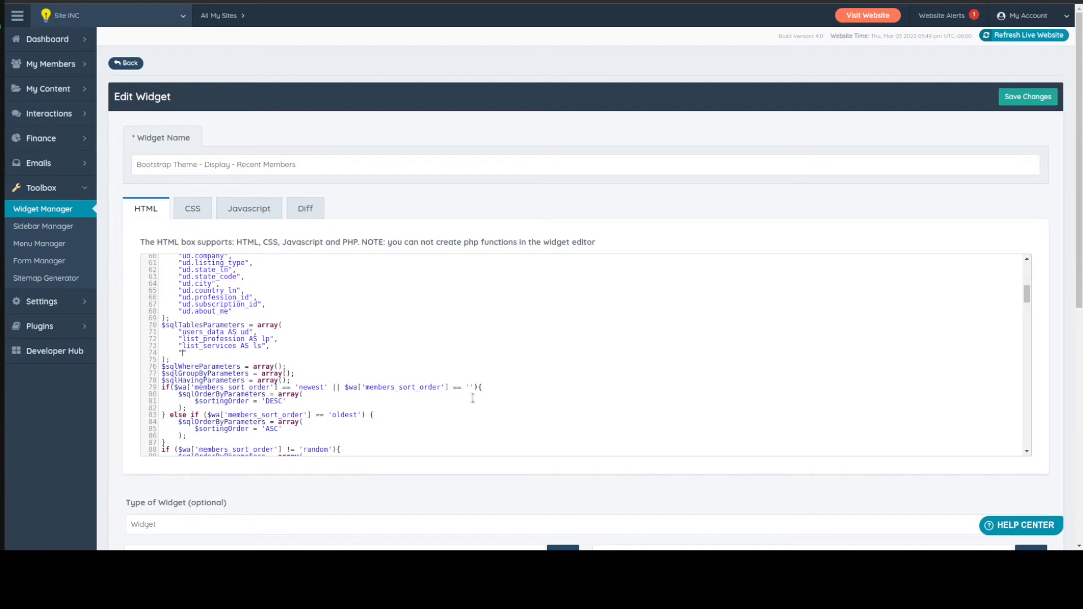
pyautogui.write('rel_services')
pyautogui.write(' AS rs')
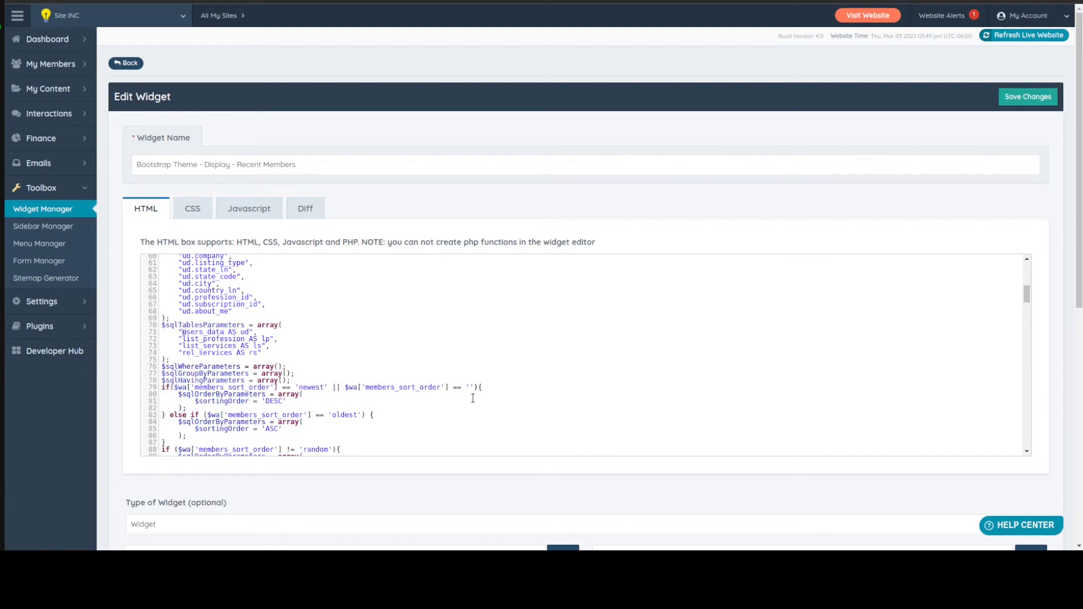
# Review the list_profession, list_services and rel_services entries in the $sqlTablesParameters array and the widget settings above it
pyautogui.hotkey('ctrl', 'shift', 'Right')
pyautogui.press('Right')
pyautogui.hotkey('shift', 'End')
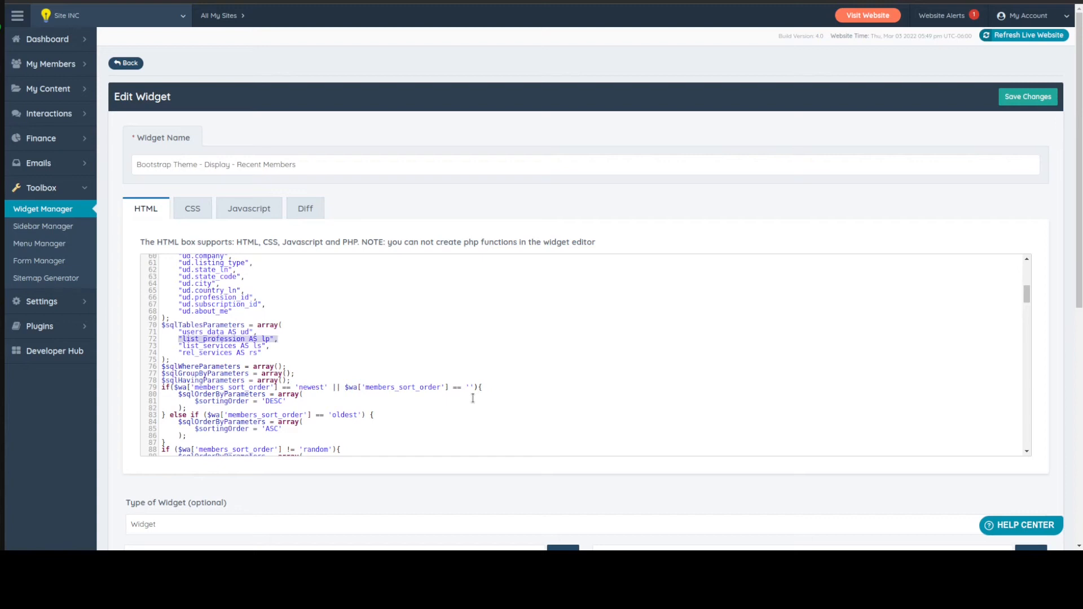
pyautogui.press('Right')
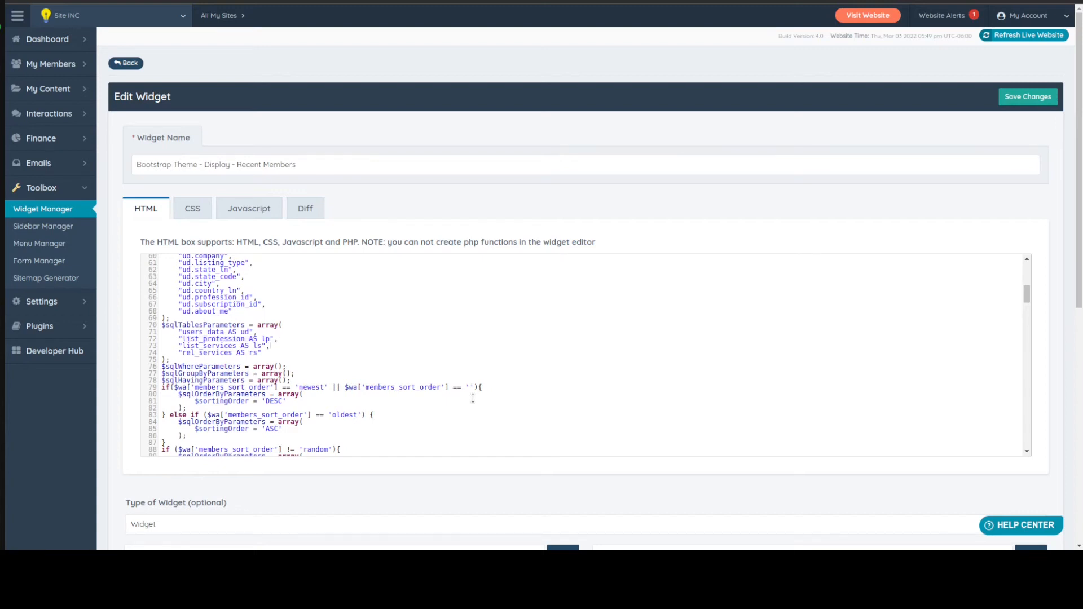
pyautogui.hotkey('shift', 'Home')
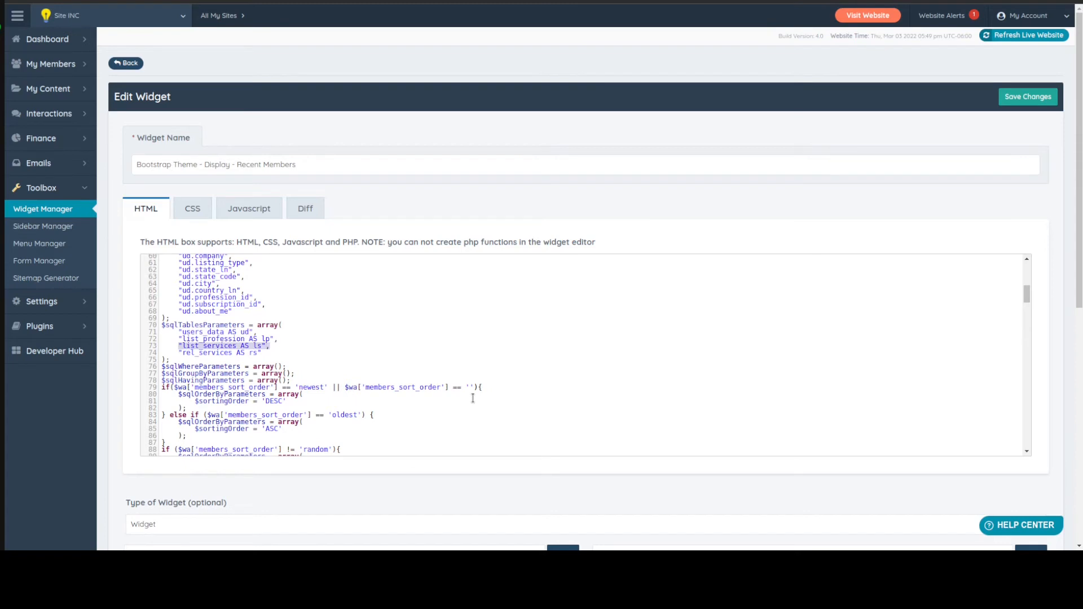
pyautogui.press('Right')
pyautogui.press('Down')
pyautogui.hotkey('shift', 'Home')
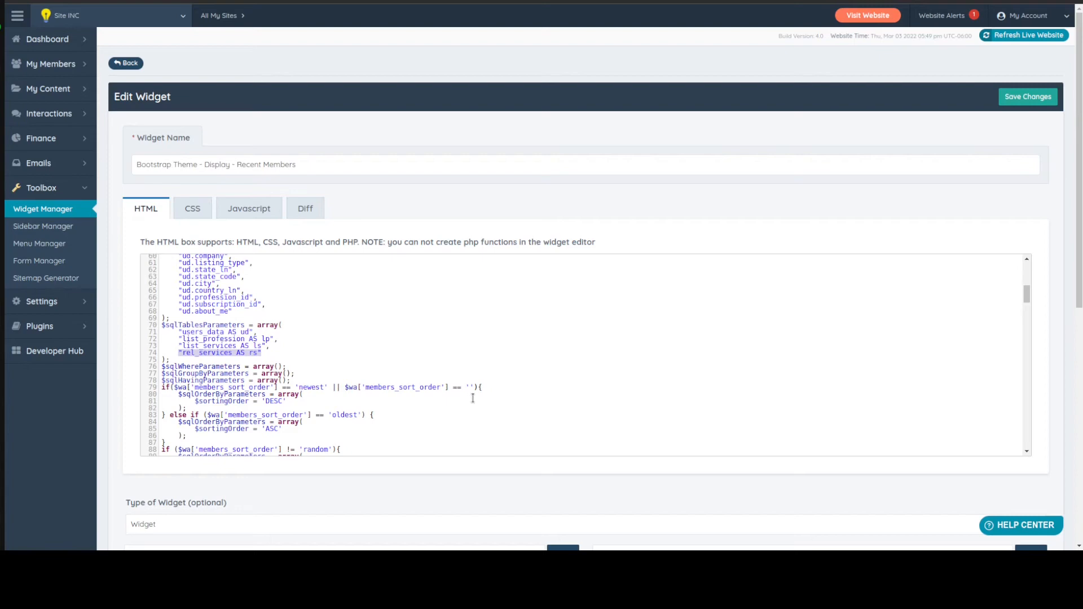
pyautogui.press('Up')
pyautogui.hotkey('shift', 'Down')
pyautogui.hotkey('shift', 'Down')
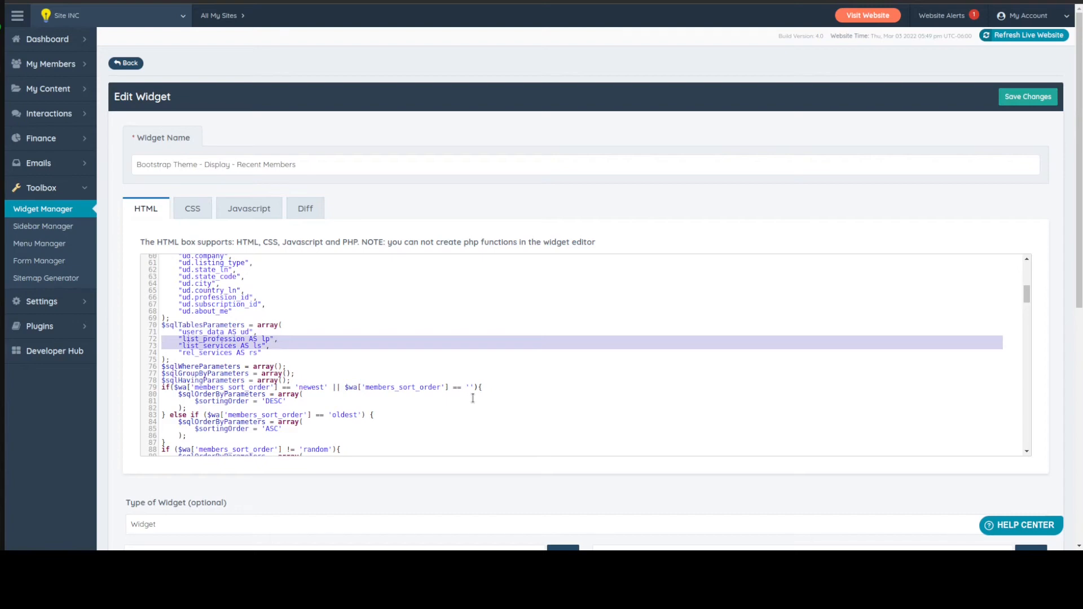
pyautogui.scroll(10, 206, 323)
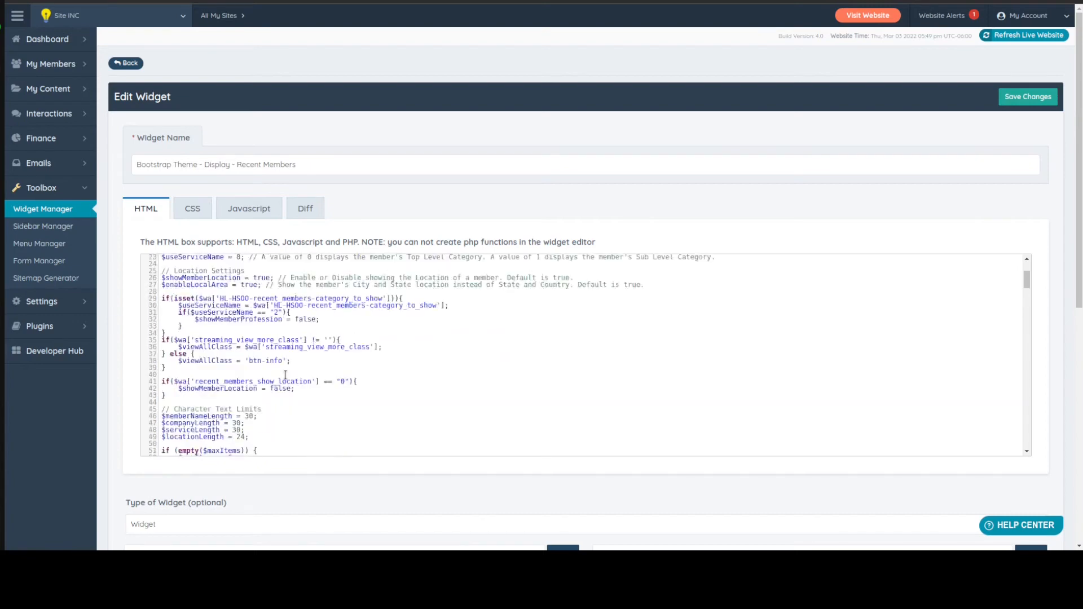
pyautogui.scroll(3, 206, 324)
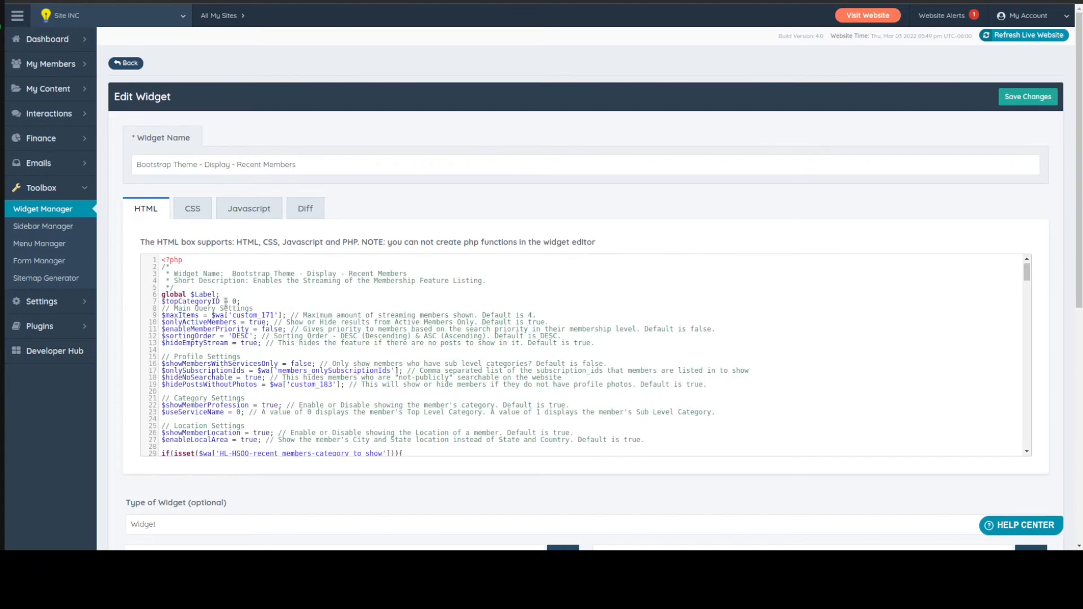
pyautogui.scroll(-16, 297, 305)
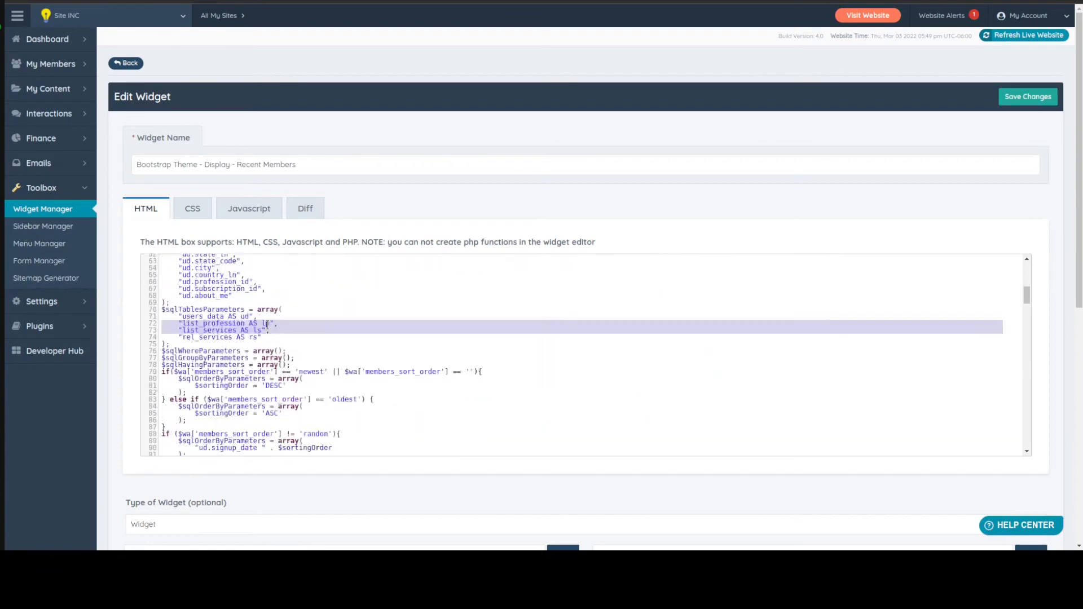
pyautogui.scroll(5, 268, 325)
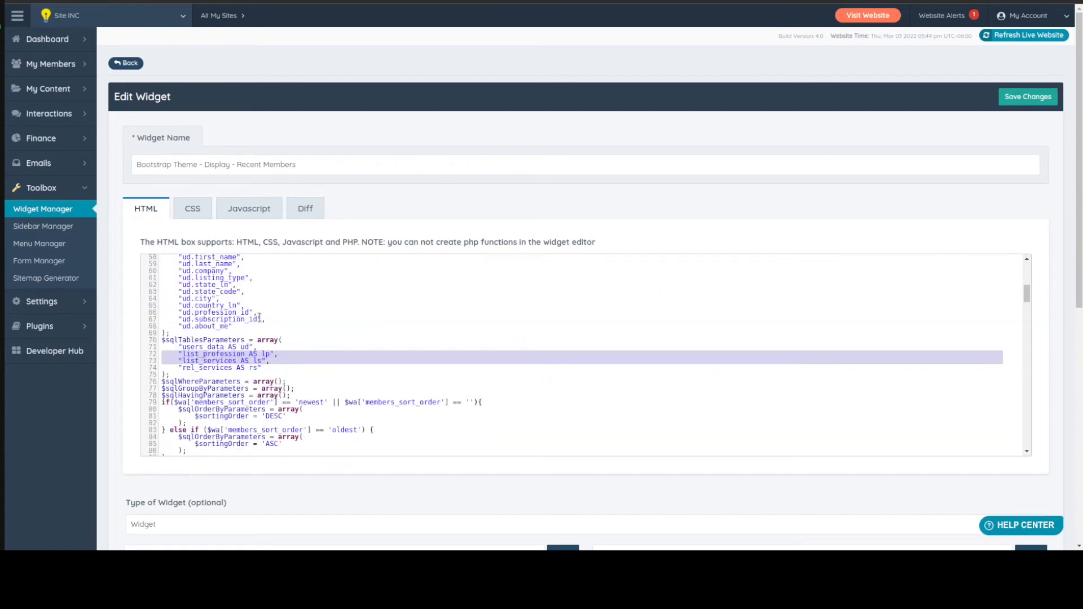
pyautogui.click(274, 366)
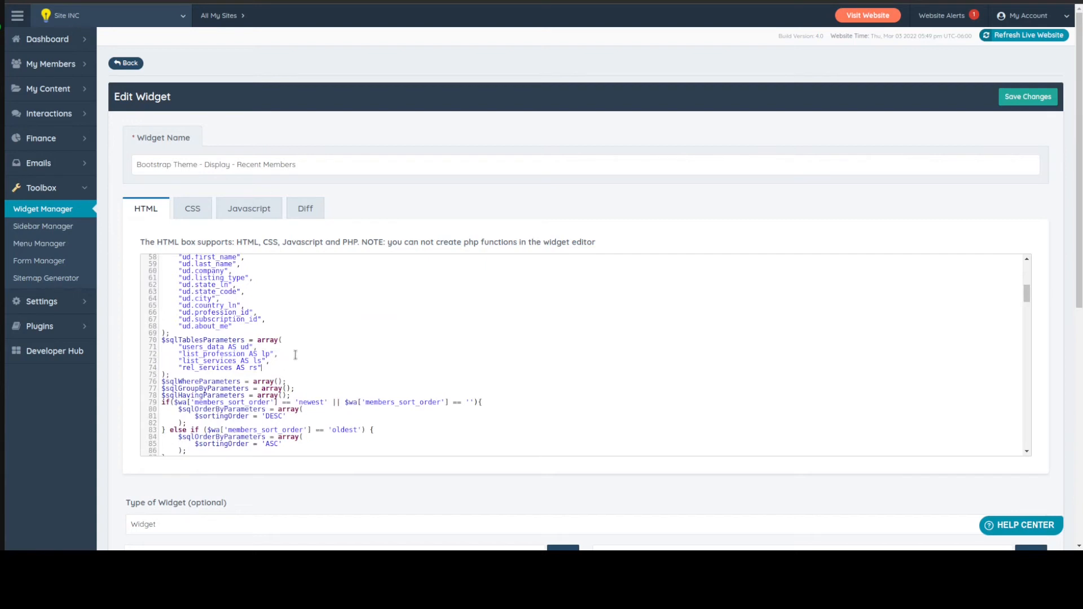
# Add the condition "ud.profession_id = lp.profession_id" on its own line inside the $sqlWhereParameters array
pyautogui.scroll(-1, 273, 353)
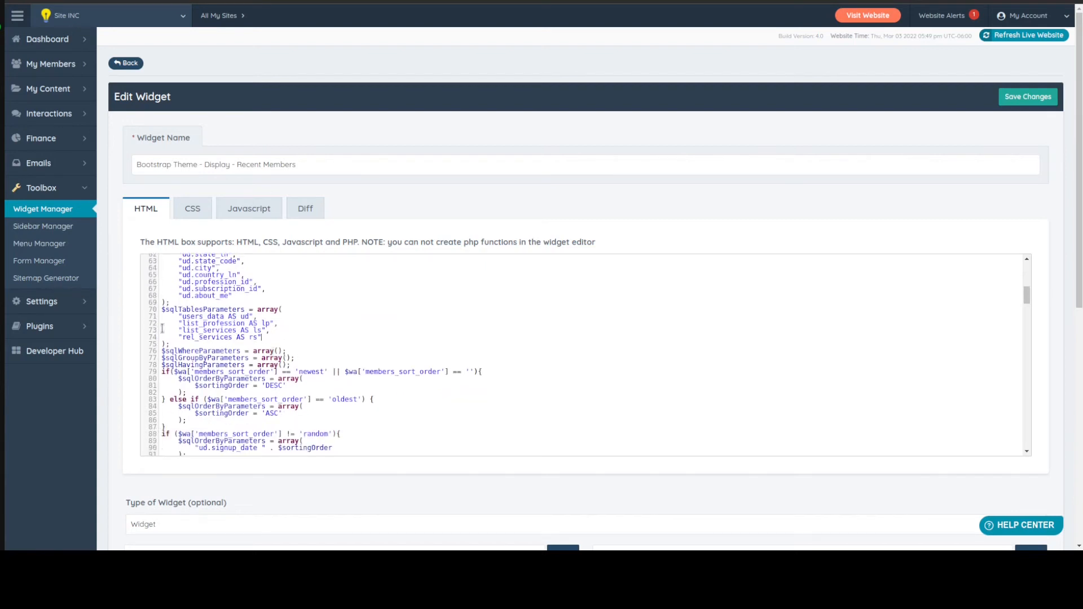
pyautogui.click(278, 351)
pyautogui.press('Return')
pyautogui.press('Return')
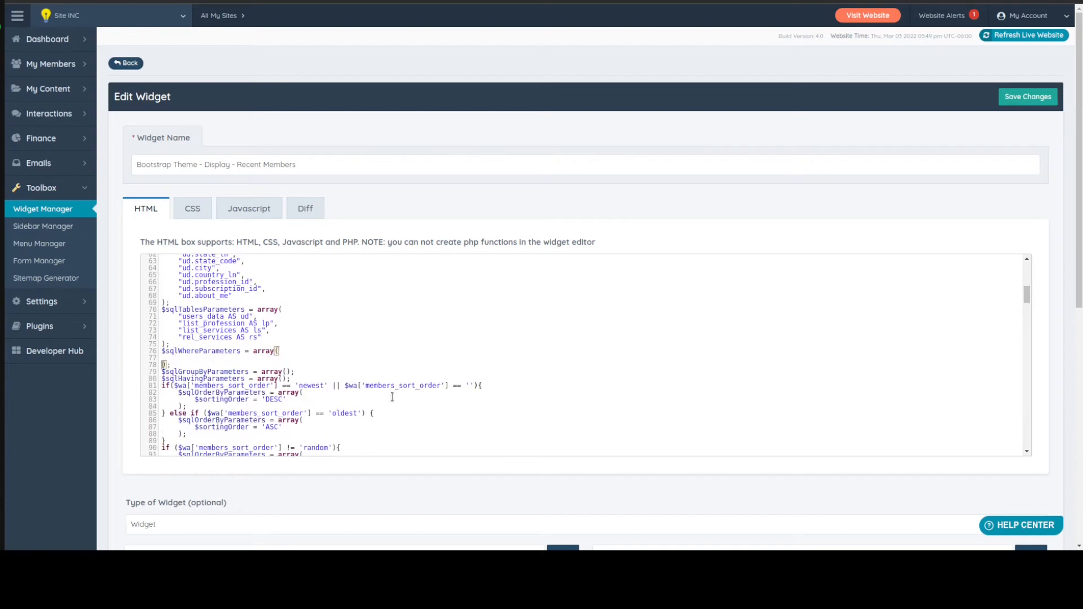
pyautogui.press('Up')
pyautogui.write('"')
pyautogui.write('lp.p')
pyautogui.press('BackSpace')
pyautogui.press('BackSpace')
pyautogui.press('BackSpace')
pyautogui.press('BackSpace')
pyautogui.write('ud.profession_id = lp.profession_id"')
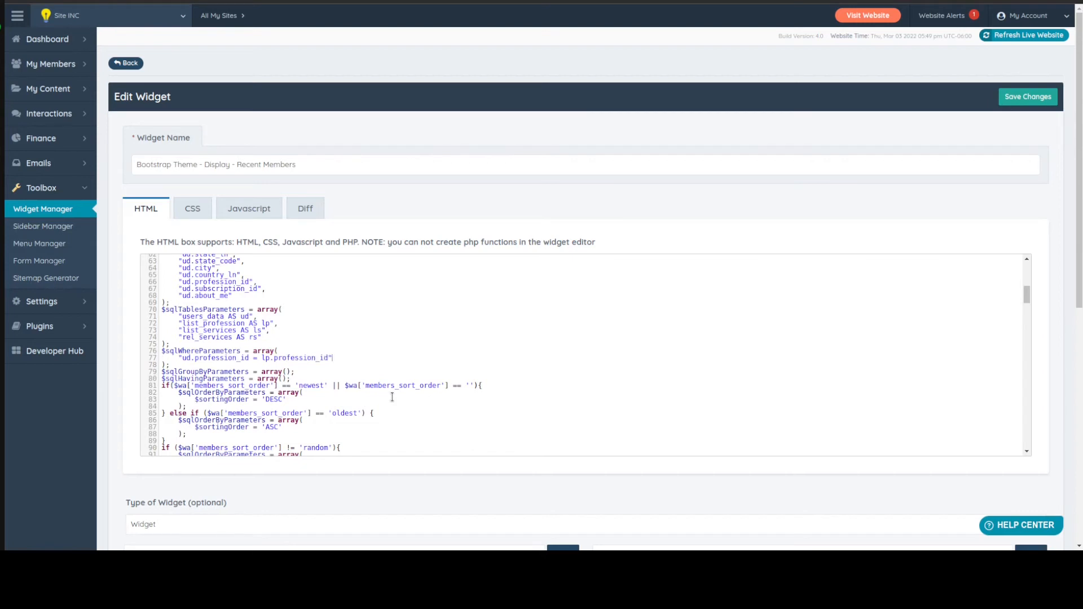
pyautogui.write(',')
# Add a second $sqlWhereParameters condition, "ls.service_id = ls.service_id", below the profession_id condition
pyautogui.press('Return')
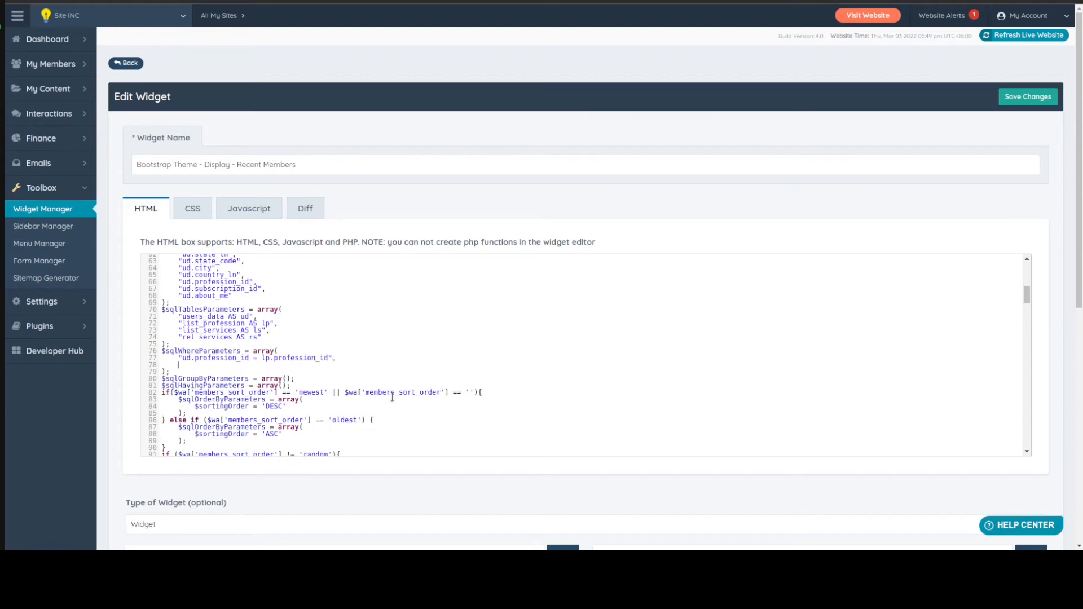
pyautogui.write('"lp.service_id = ls.service_id",')
pyautogui.press('Return')
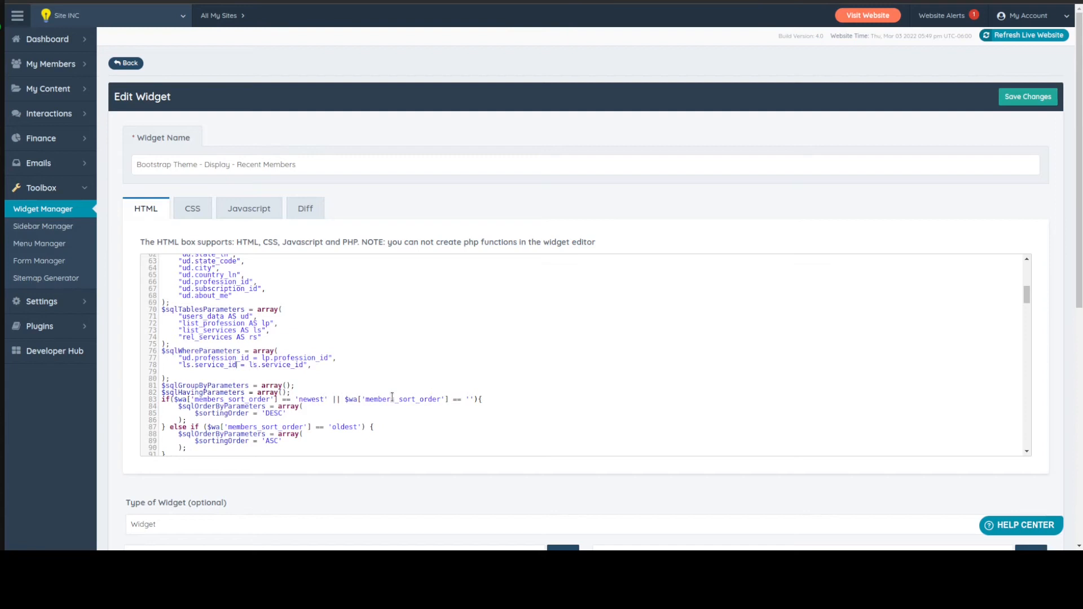
# Change the left side of the second $sqlWhereParameters condition to lp.profession_id
pyautogui.hotkey('shift', 'Left')
pyautogui.hotkey('shift', 'Left')
pyautogui.hotkey('shift', 'Left')
pyautogui.hotkey('shift', 'Left')
pyautogui.hotkey('shift', 'Left')
pyautogui.hotkey('shift', 'Left')
pyautogui.hotkey('shift', 'Left')
pyautogui.hotkey('shift', 'Left')
pyautogui.hotkey('shift', 'Left')
pyautogui.hotkey('shift', 'Left')
pyautogui.hotkey('shift', 'Left')
pyautogui.press('Left')
pyautogui.press('BackSpace')
pyautogui.write('p')
pyautogui.press('Right')
pyautogui.write('profession')
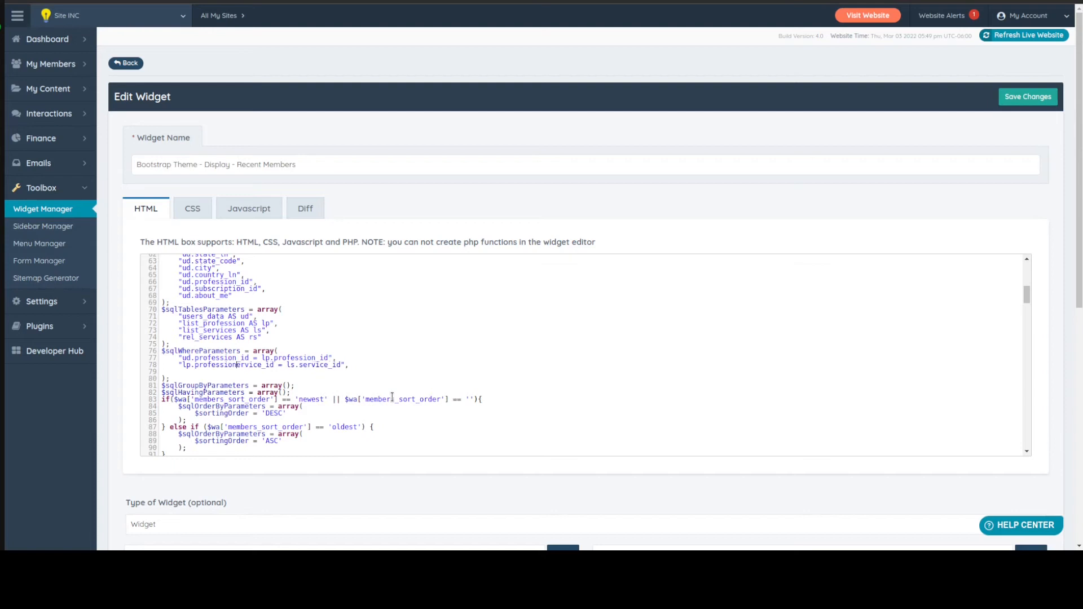
pyautogui.press('Delete')
pyautogui.press('Delete')
pyautogui.press('Delete')
pyautogui.press('Delete')
pyautogui.press('Delete')
pyautogui.press('Delete')
pyautogui.press('Delete')
pyautogui.write('profession')
# Change the right side of the second $sqlWhereParameters condition to ls.profession_id
pyautogui.write('id')
pyautogui.hotkey('shift', 'Right')
pyautogui.hotkey('shift', 'Right')
pyautogui.hotkey('shift', 'Right')
pyautogui.hotkey('shift', 'Right')
pyautogui.hotkey('shift', 'Right')
pyautogui.hotkey('shift', 'Right')
pyautogui.hotkey('shift', 'Right')
pyautogui.hotkey('shift', 'Right')
pyautogui.hotkey('shift', 'Right')
pyautogui.hotkey('shift', 'Right')
pyautogui.press('Delete')
# Add a third $sqlWhereParameters condition, "ls.service_id = rs.service_id", on a new line
pyautogui.press('Return')
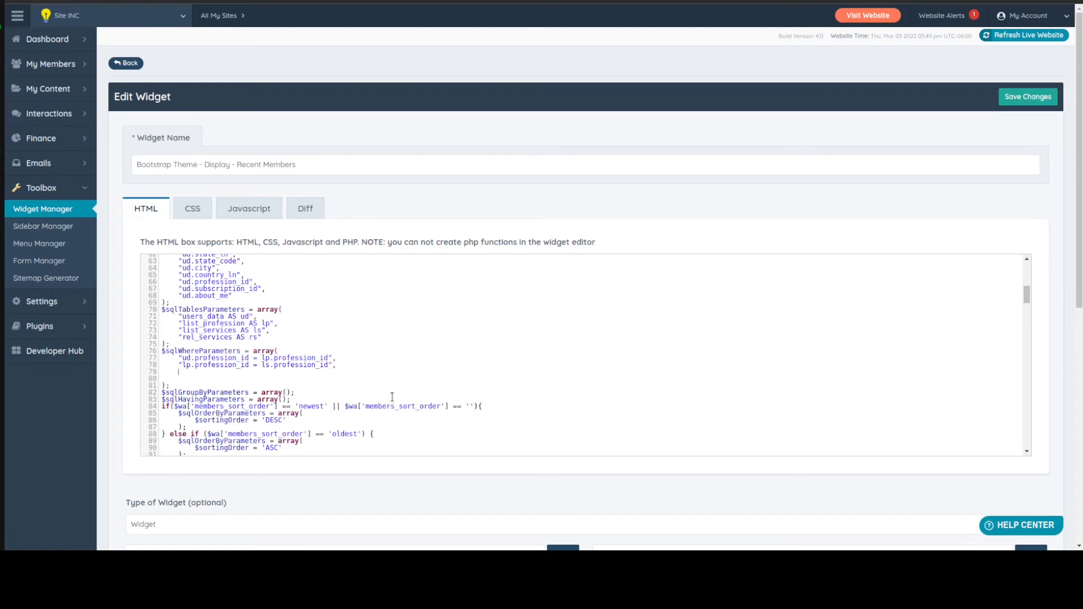
pyautogui.write('"ls.service_id = rs.service_id')
# Switch to phpMyAdmin and look up the exact profession and service table names in the thed6901_directory database
pyautogui.click(226, 0)
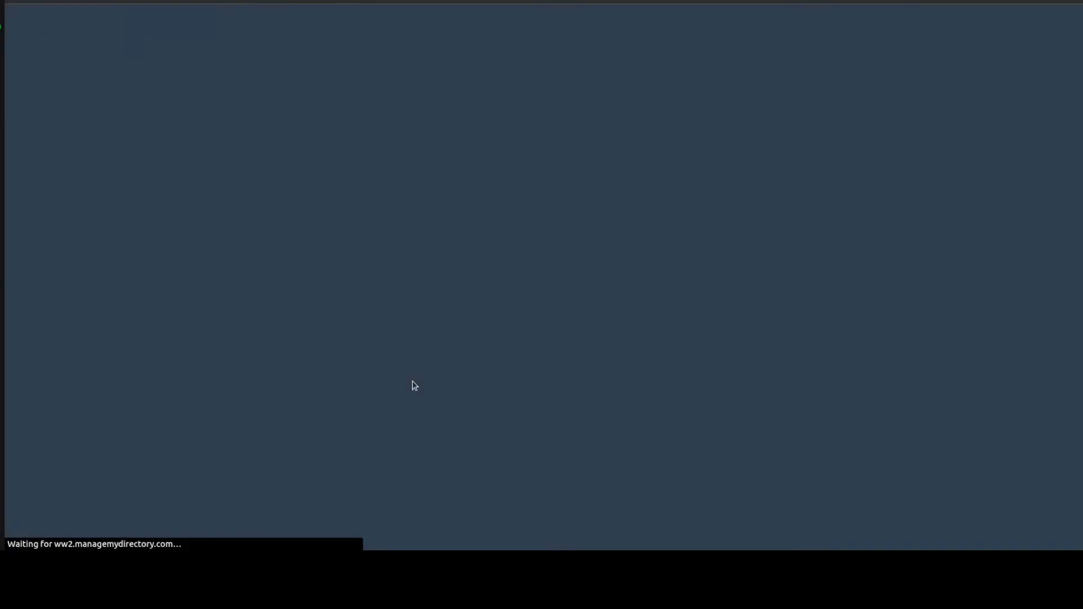
pyautogui.click(407, 297)
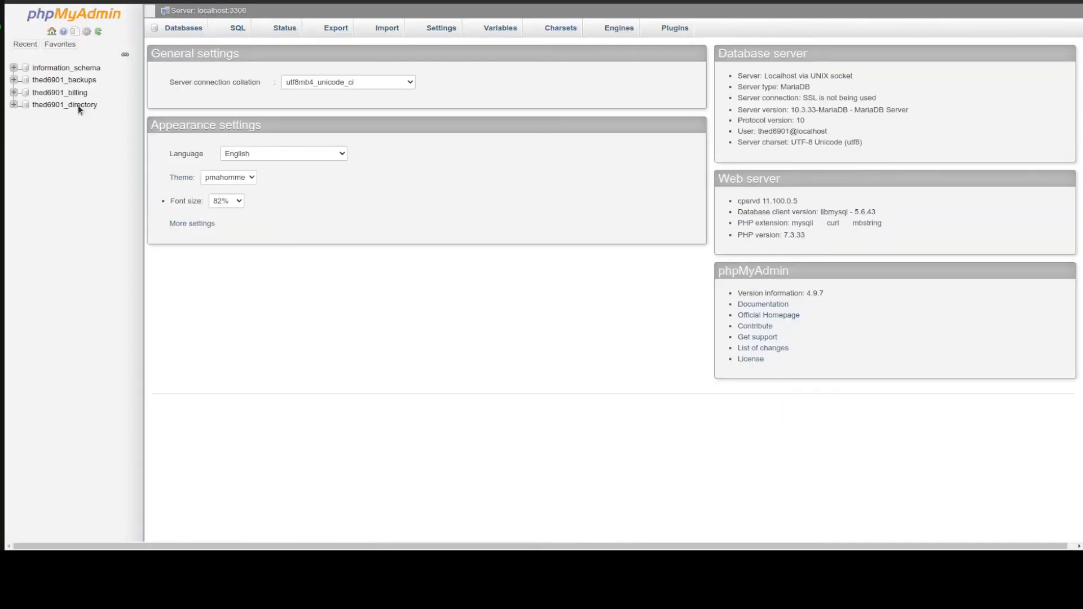
pyautogui.click(82, 103)
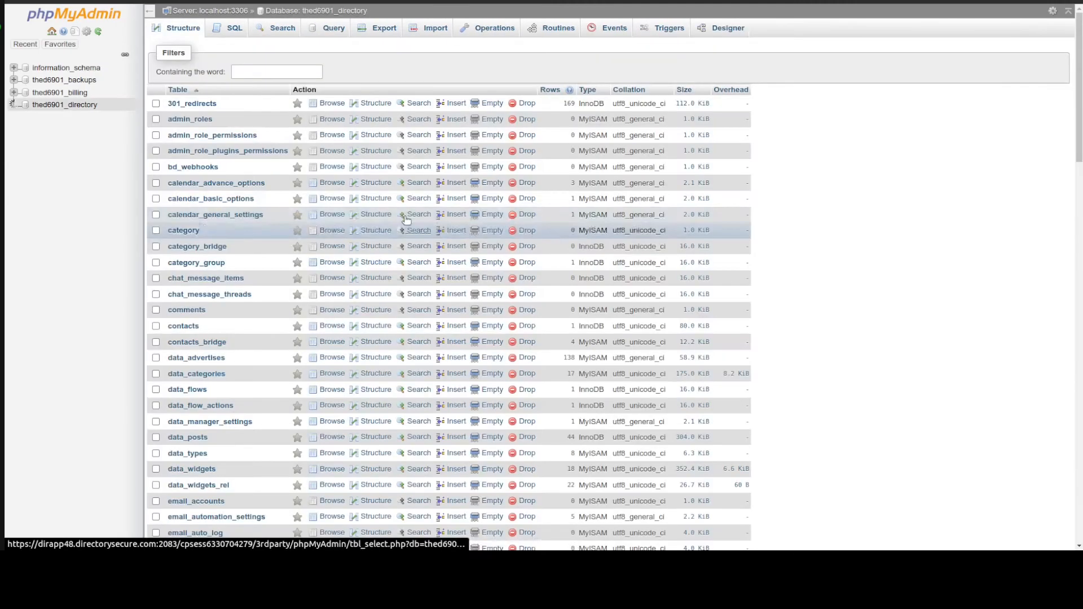
pyautogui.scroll(-10, 236, 331)
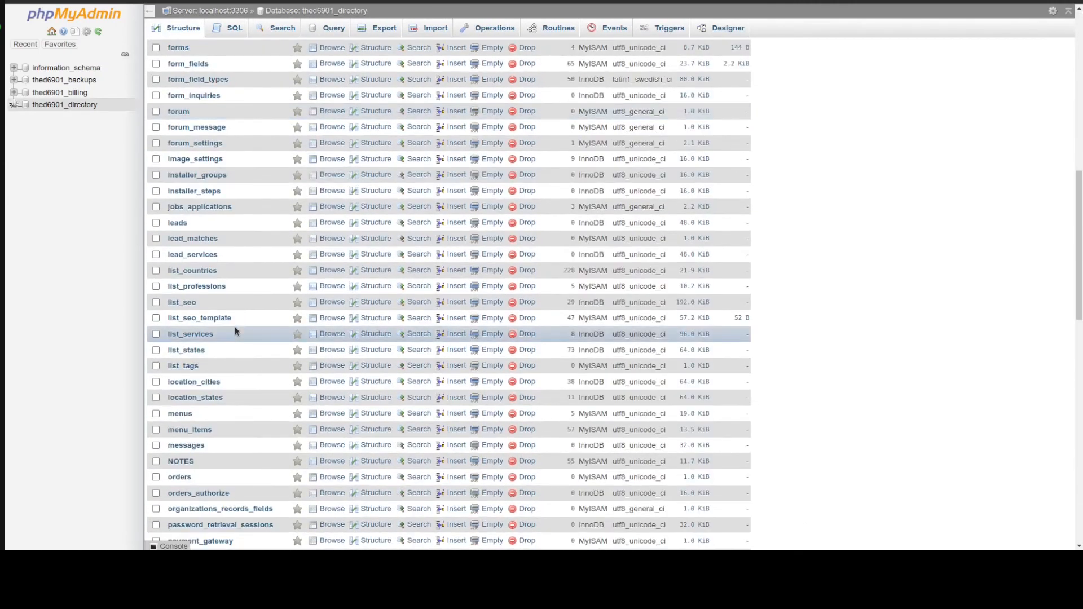
pyautogui.scroll(10, 202, 337)
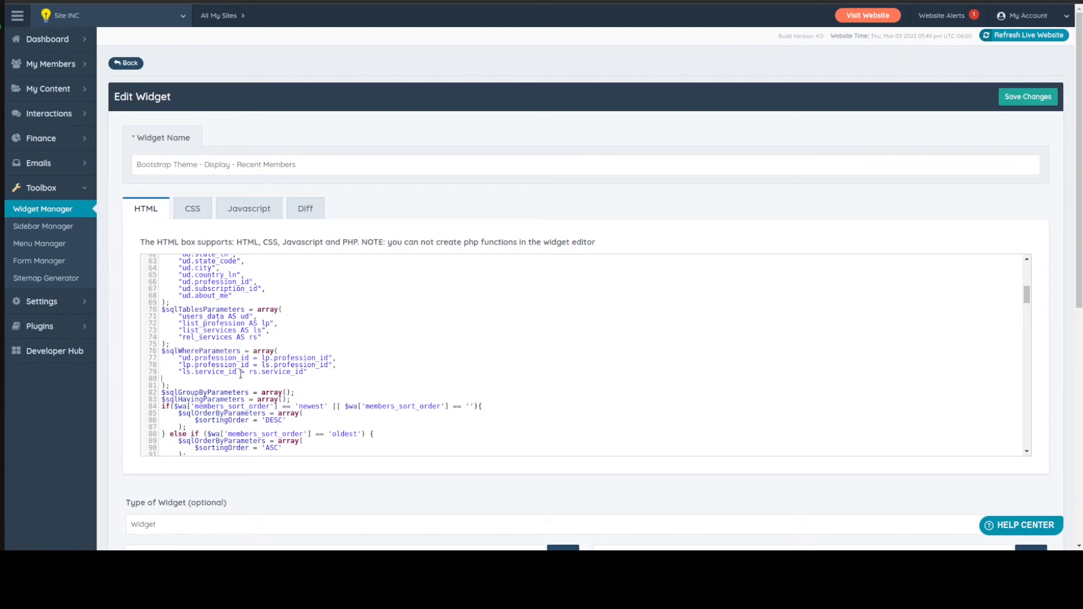
# Remove the blank line from the $sqlWhereParameters array, correct the profession table name to list_professions, and save the widget
pyautogui.press('Delete')
pyautogui.hotkey('ctrl', 's')
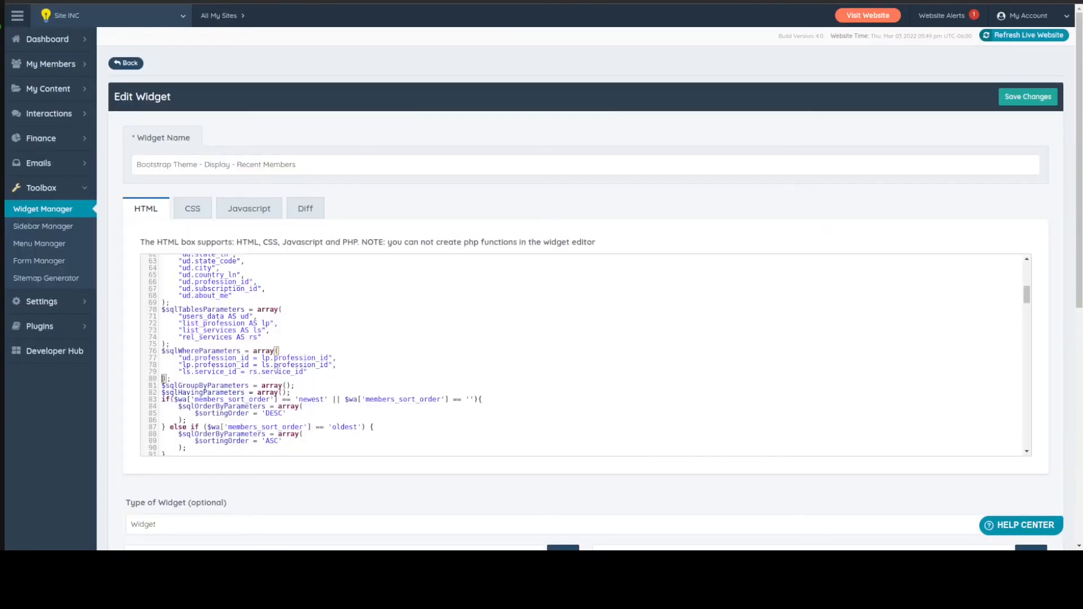
pyautogui.click(344, 366)
pyautogui.click(244, 323)
pyautogui.write('s')
pyautogui.hotkey('ctrl', 's')
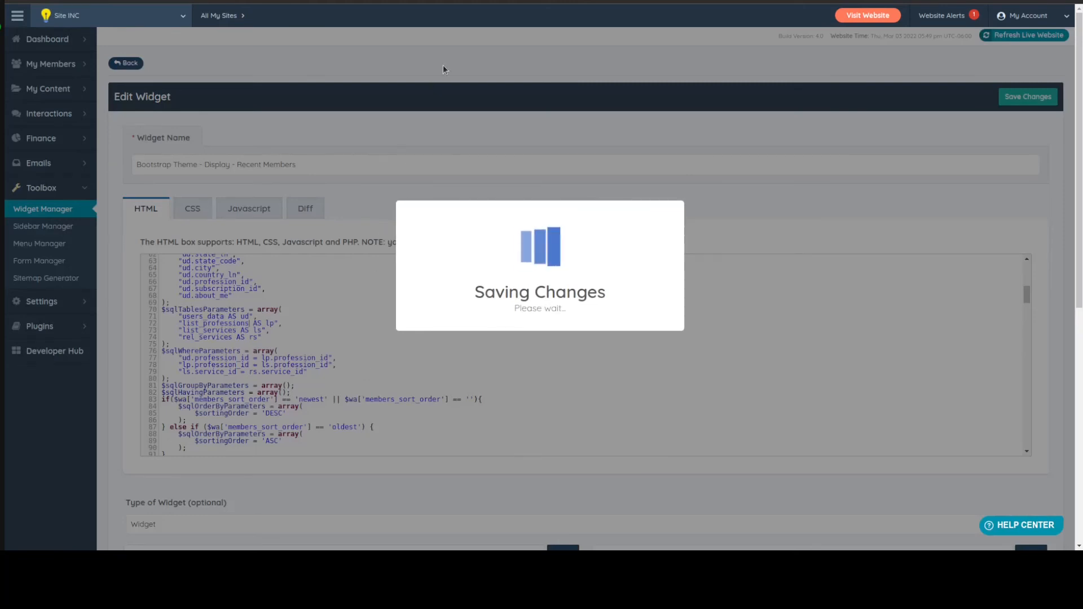
# Open the live website and check the Featured Physician of the Day section on the homepage
pyautogui.click(866, 16)
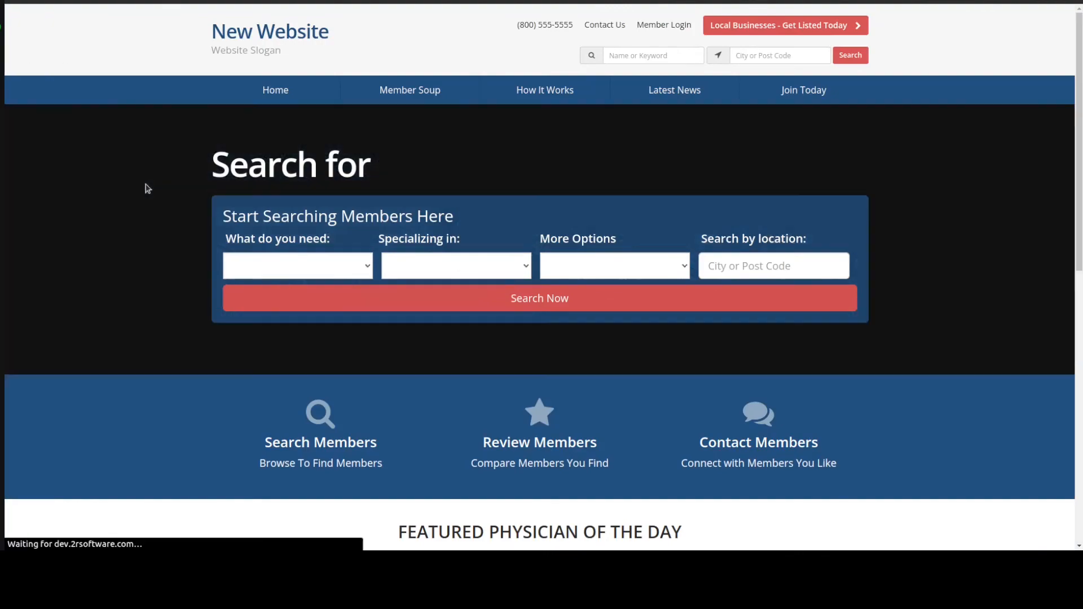
pyautogui.scroll(-3, 145, 188)
pyautogui.scroll(-3, 146, 188)
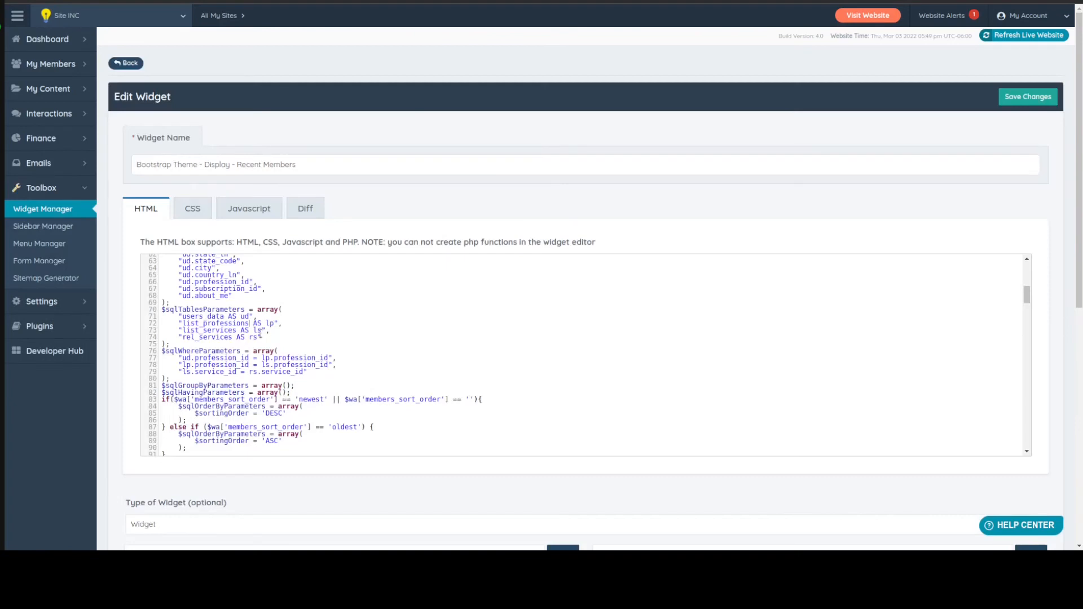
# Look up the ID of the Medical Doctors sub-level category in Member Categories
pyautogui.scroll(1, 311, 351)
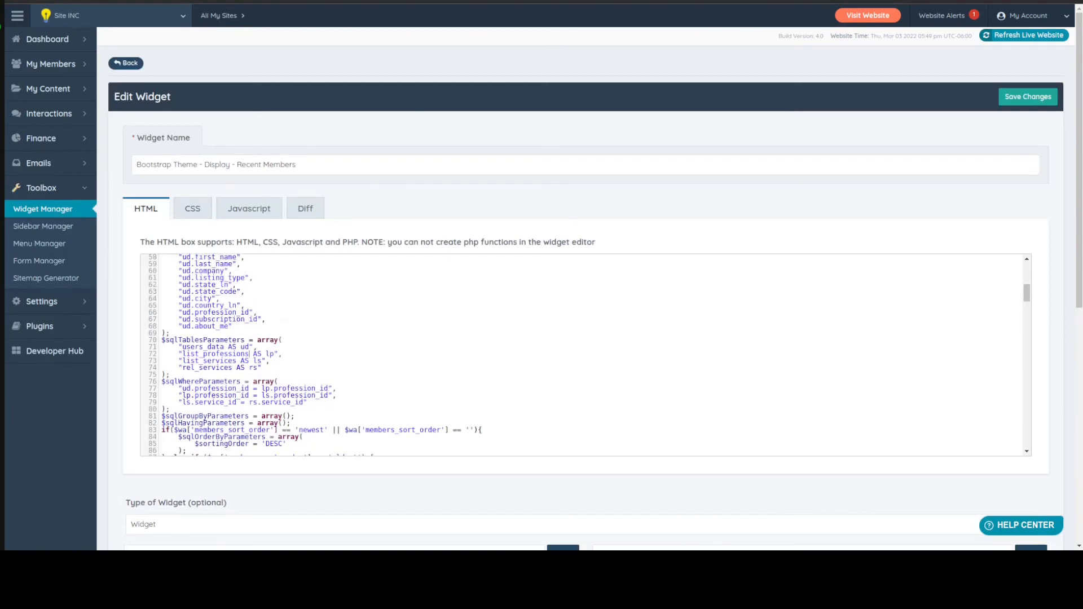
pyautogui.moveTo(87, 63)
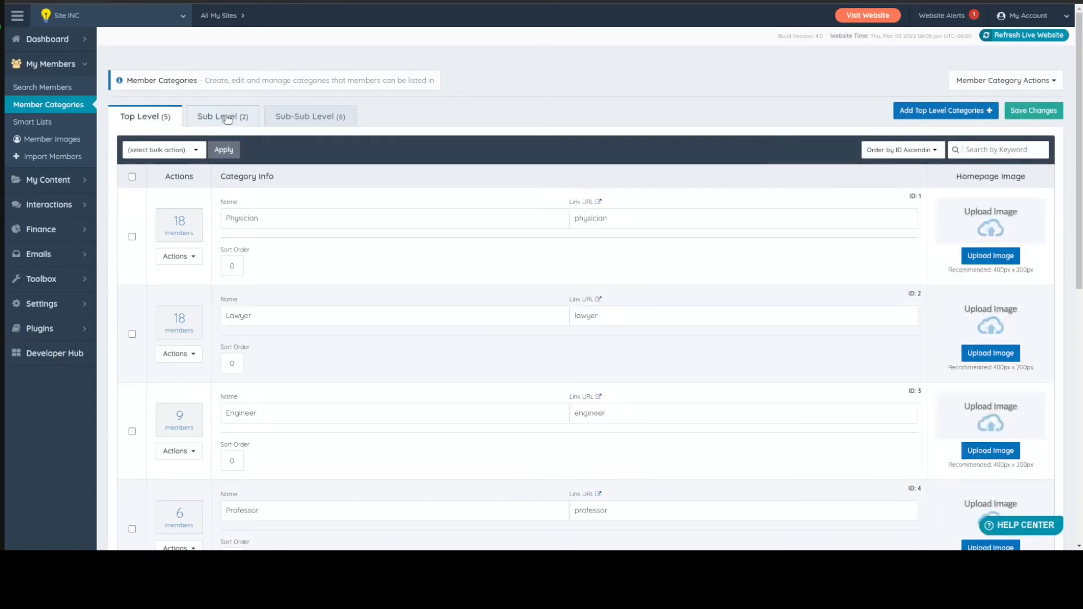
pyautogui.click(220, 115)
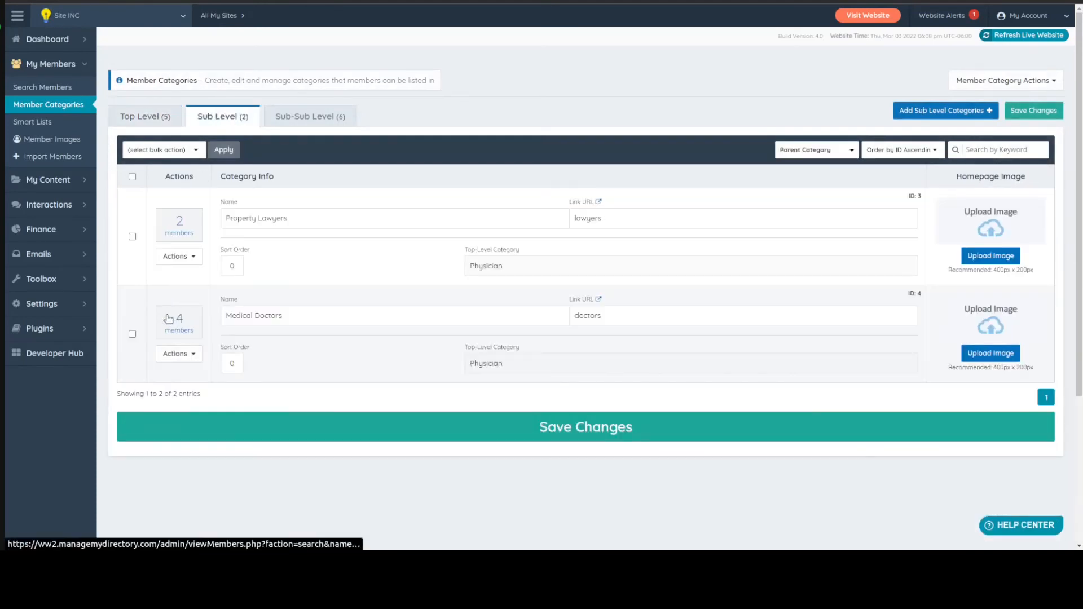
pyautogui.moveTo(916, 291); pyautogui.dragTo(922, 298)
pyautogui.click(915, 293)
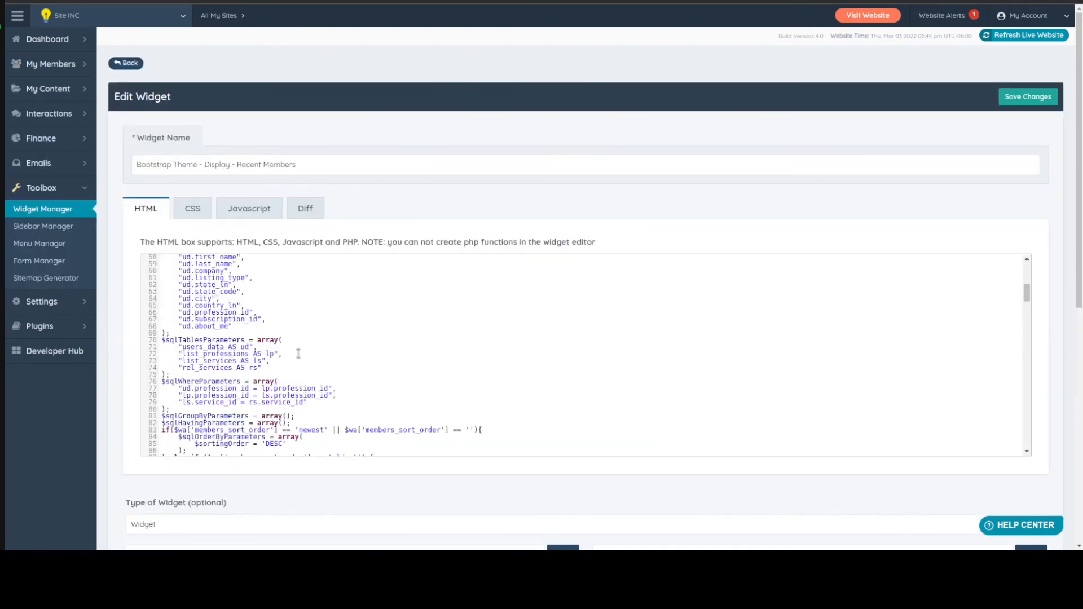
# Add the condition "ls.service_id = 4" at the end of the $sqlWhereParameters array and save the widget
pyautogui.scroll(-2, 304, 350)
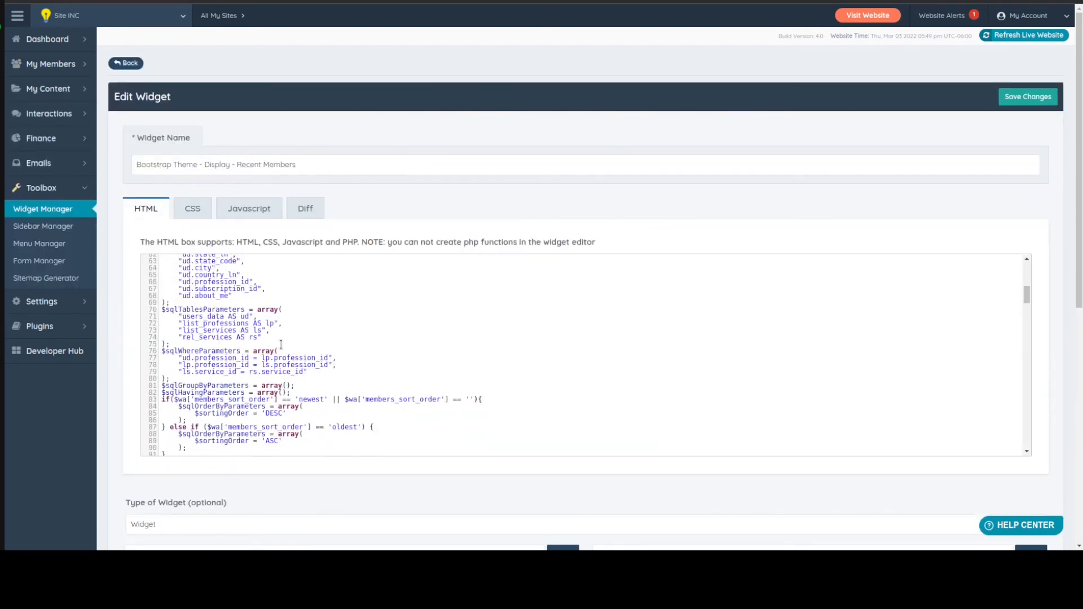
pyautogui.click(307, 371)
pyautogui.write(',')
pyautogui.press('Return')
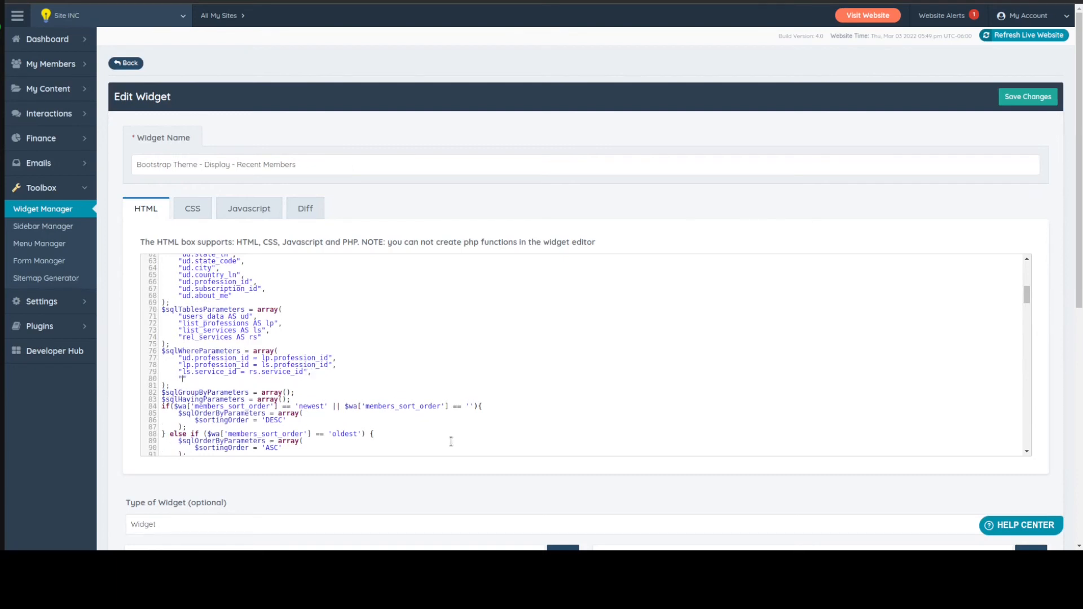
pyautogui.write('"ls.service_id = 4')
pyautogui.hotkey('ctrl', 's')
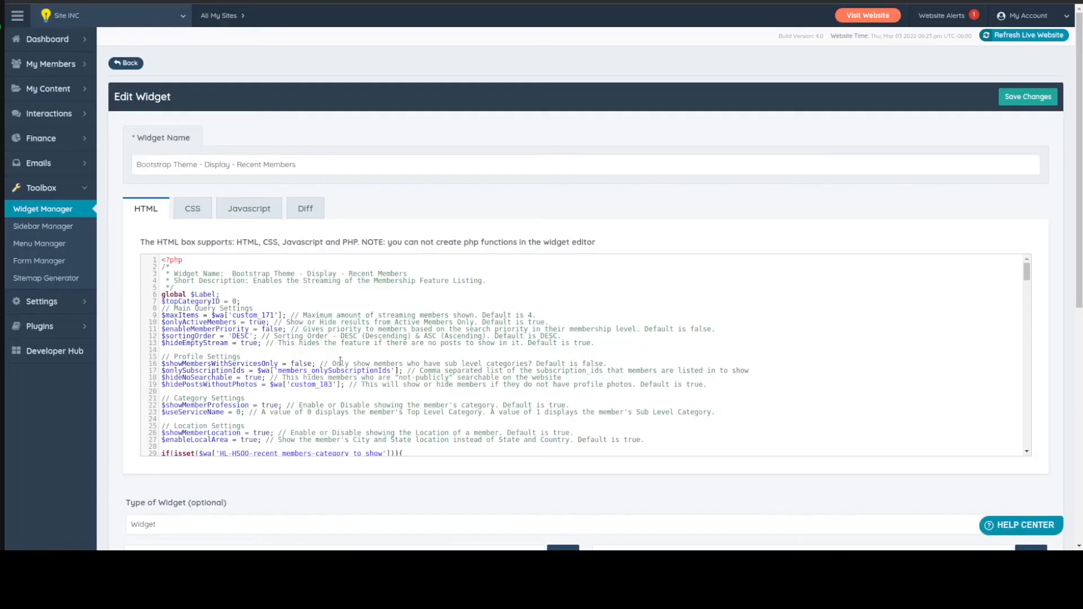
# Add the condition "ud.user_id = rs.user_id" above the ls.service_id condition in the $sqlWhereParameters array and save the widget
pyautogui.scroll(-3, 341, 361)
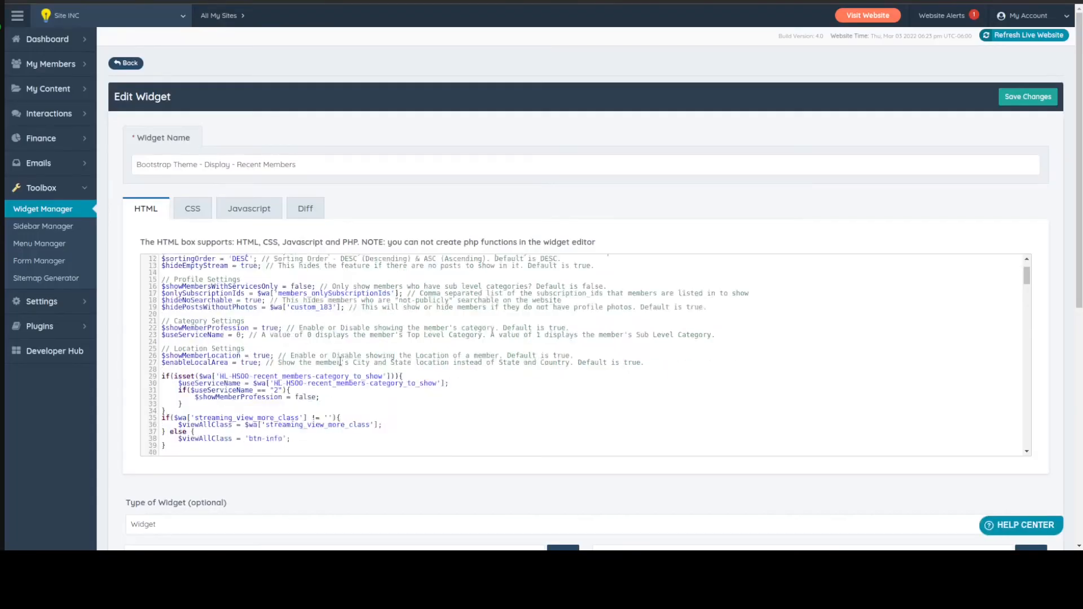
pyautogui.scroll(-9, 340, 361)
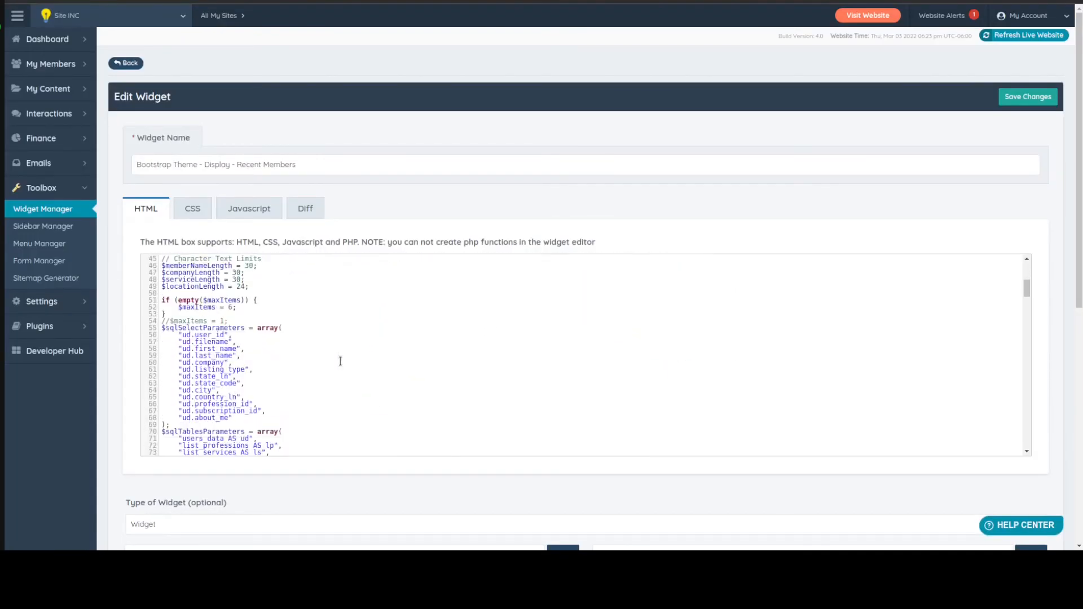
pyautogui.scroll(-7, 341, 361)
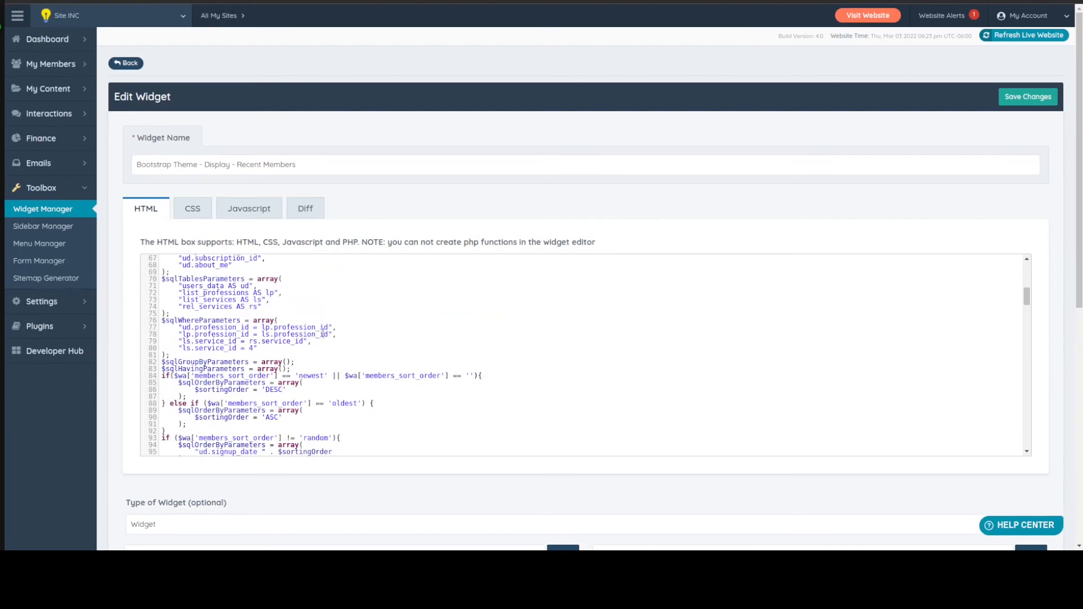
pyautogui.click(315, 341)
pyautogui.press('Return')
pyautogui.write('"')
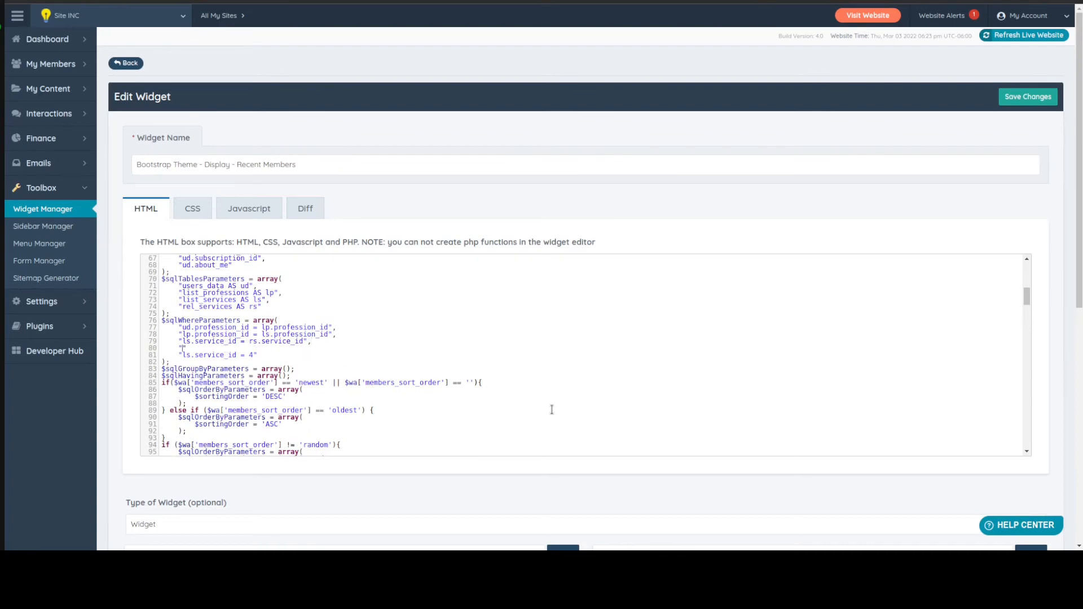
pyautogui.write('ud.user_id = rs.user_id",')
pyautogui.hotkey('ctrl', 's')
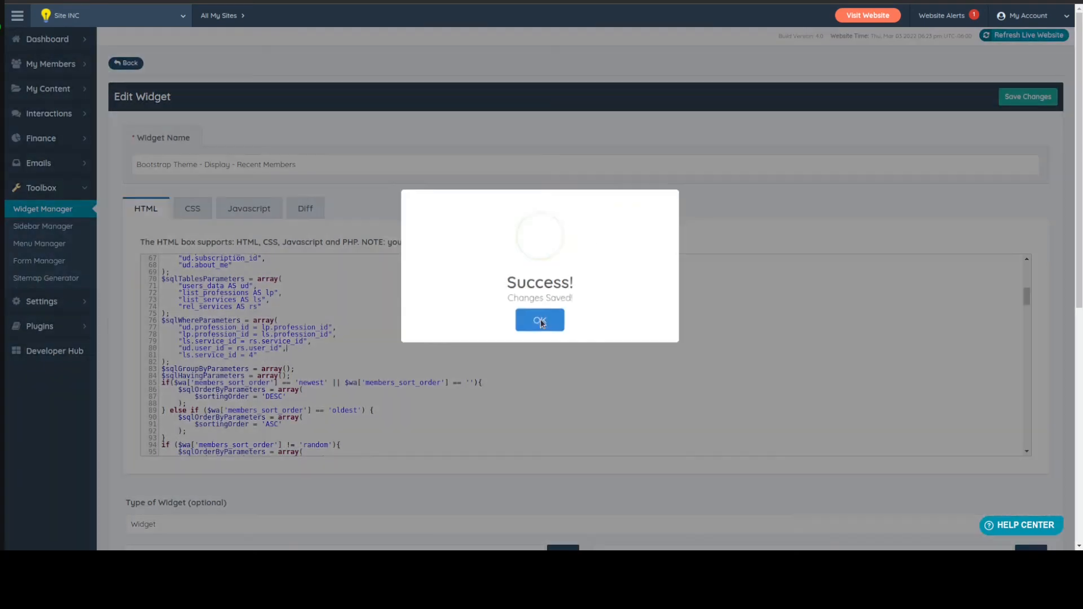
pyautogui.click(540, 322)
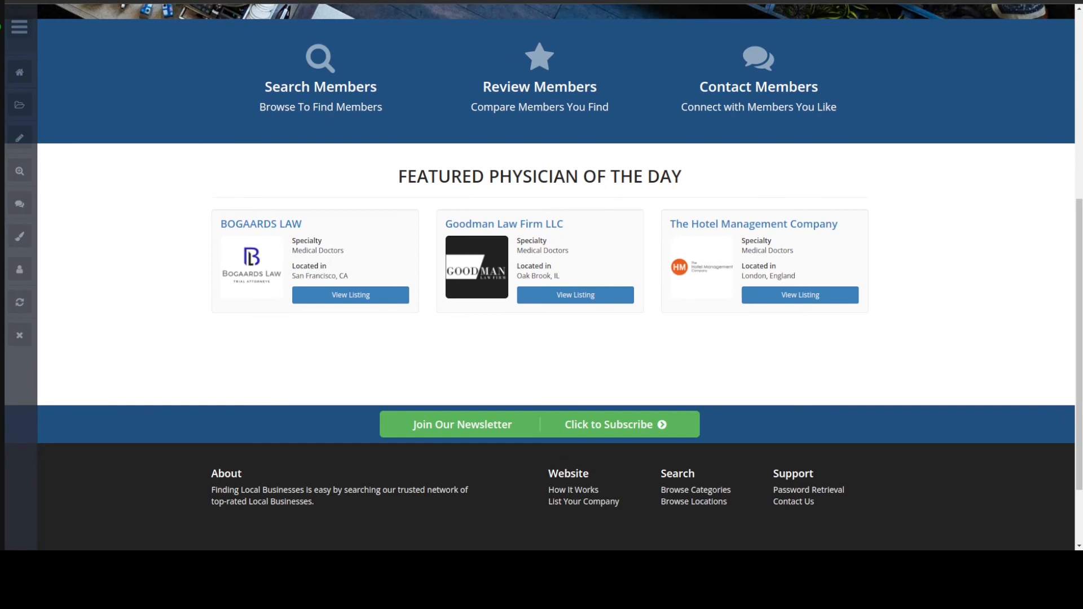
# Review the new $sqlWhereParameters conditions against the members in the homepage's Featured Physician of the Day section
pyautogui.click(152, 1)
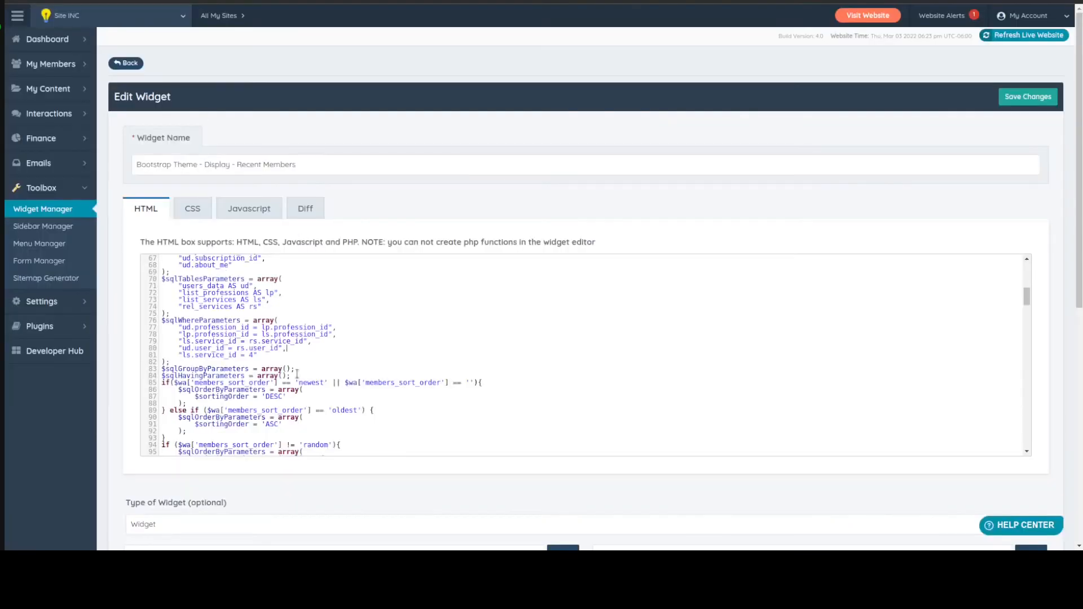
pyautogui.moveTo(260, 355); pyautogui.dragTo(164, 349)
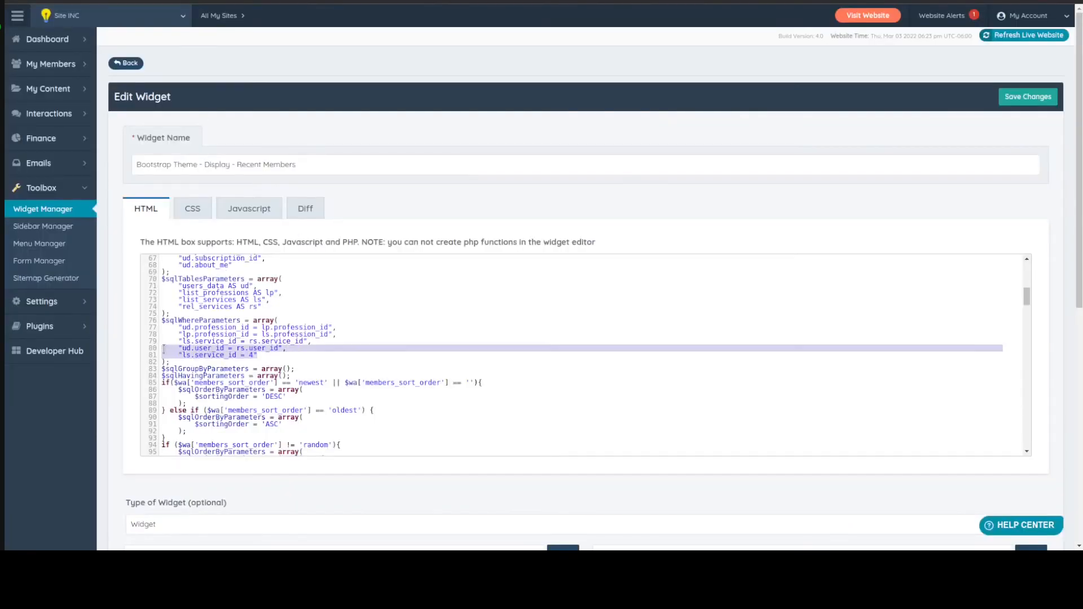
pyautogui.click(298, 327)
pyautogui.scroll(5, 298, 327)
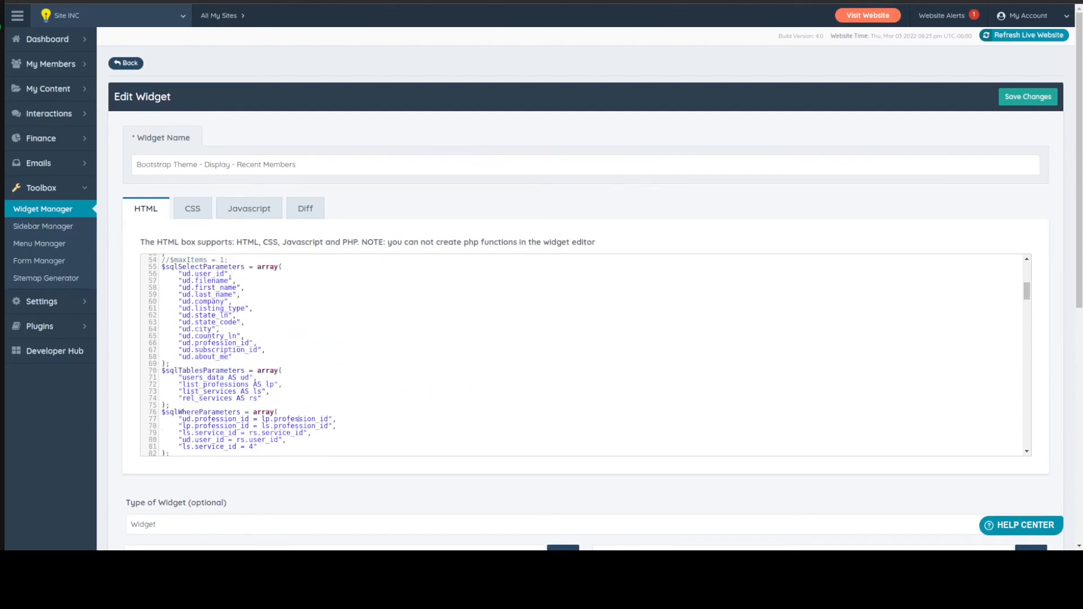
pyautogui.click(361, 1)
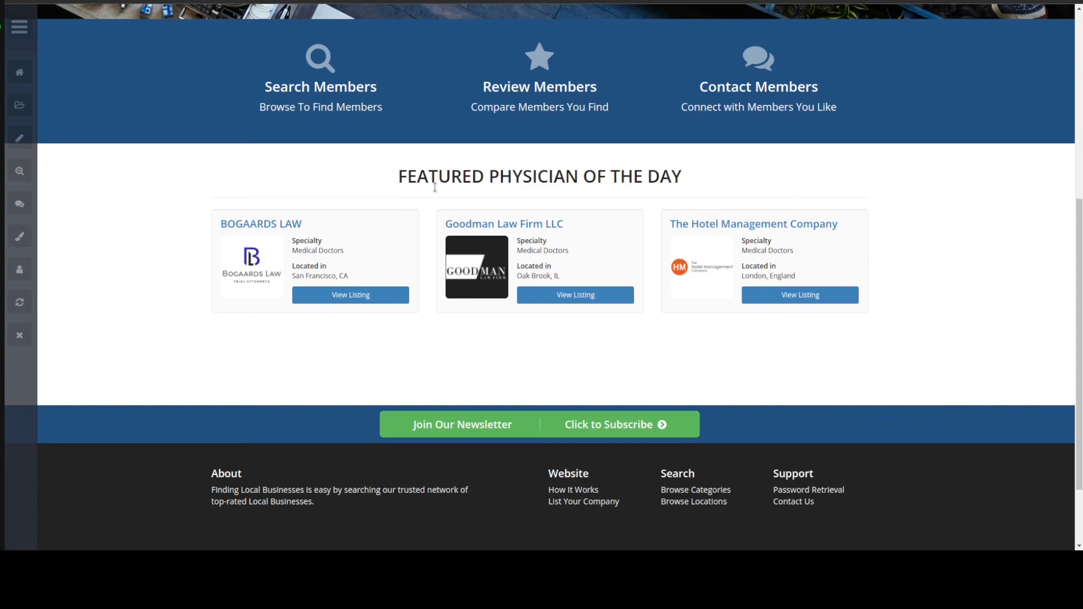
pyautogui.moveTo(488, 178); pyautogui.dragTo(578, 179)
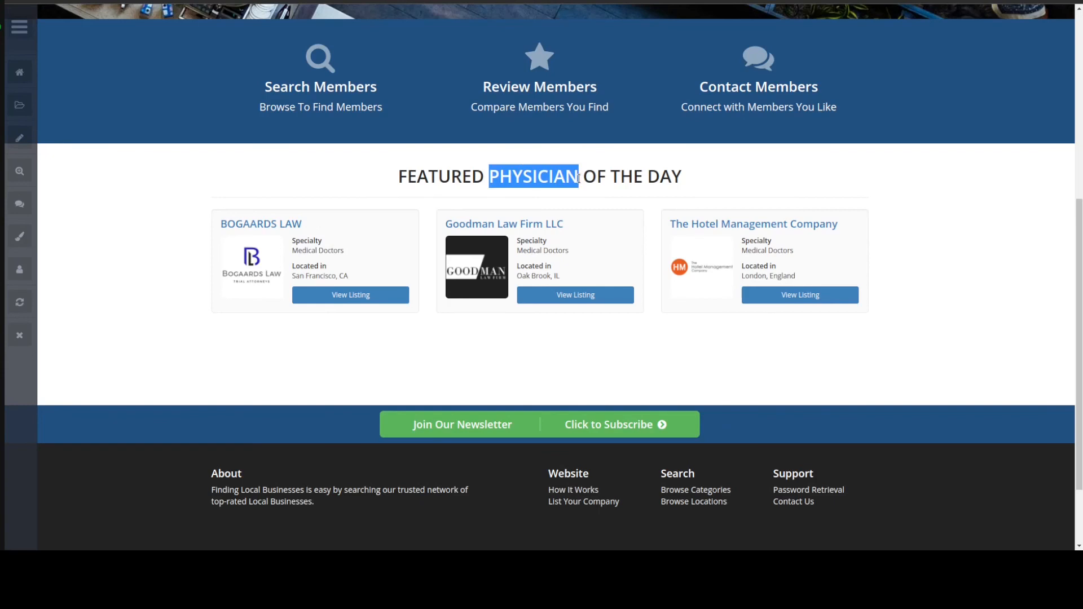
pyautogui.click(578, 178)
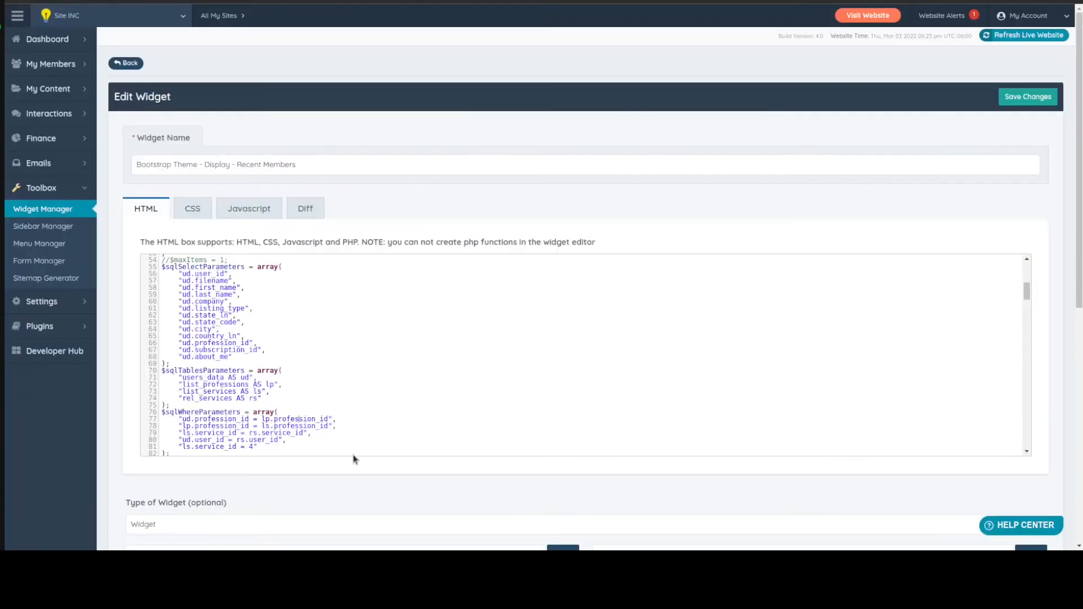
# Uncomment the "RAND(CURRENT_DATE())" line in the $sqlOrderByParameters array
pyautogui.scroll(-10, 338, 376)
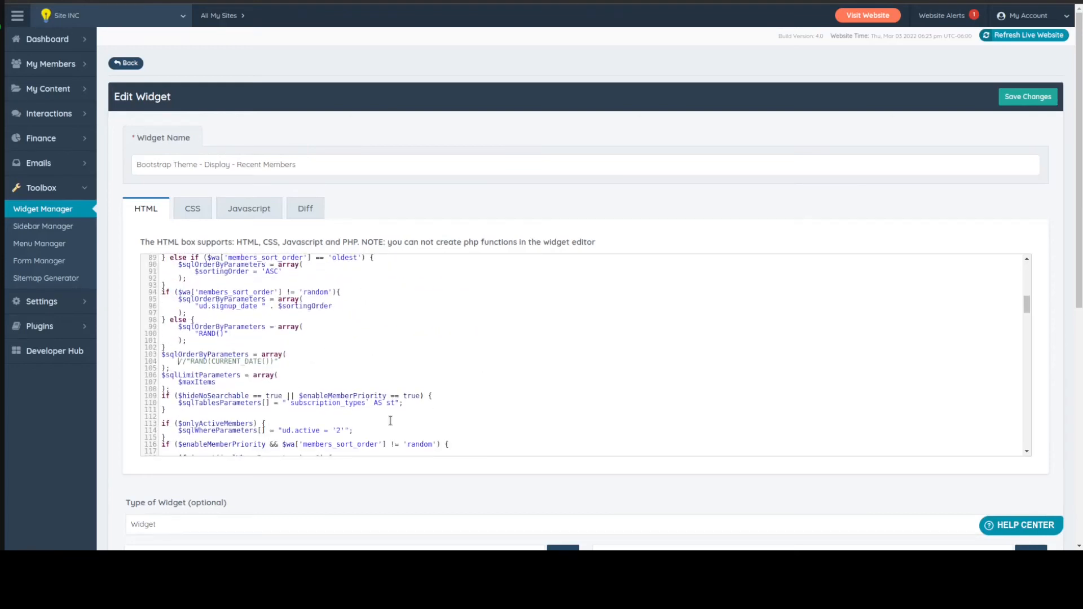
pyautogui.press('Delete')
pyautogui.press('Delete')
pyautogui.hotkey('ctrl', 'a')
pyautogui.hotkey('ctrl', 'z')
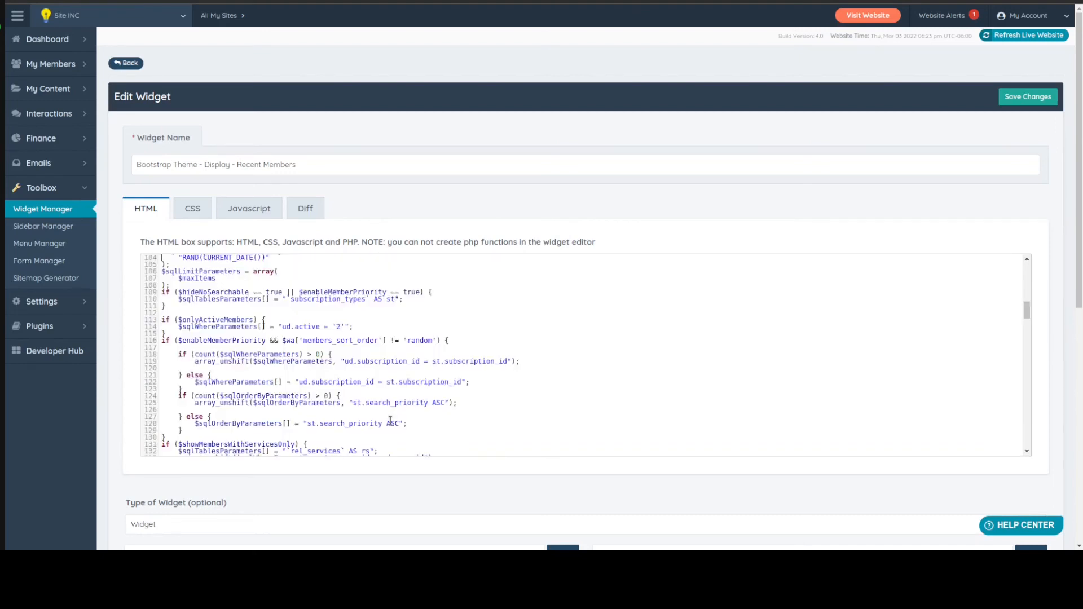
pyautogui.scroll(1, 390, 421)
pyautogui.press('Down')
pyautogui.press('Down')
pyautogui.press('Down')
pyautogui.hotkey('shift', 'End')
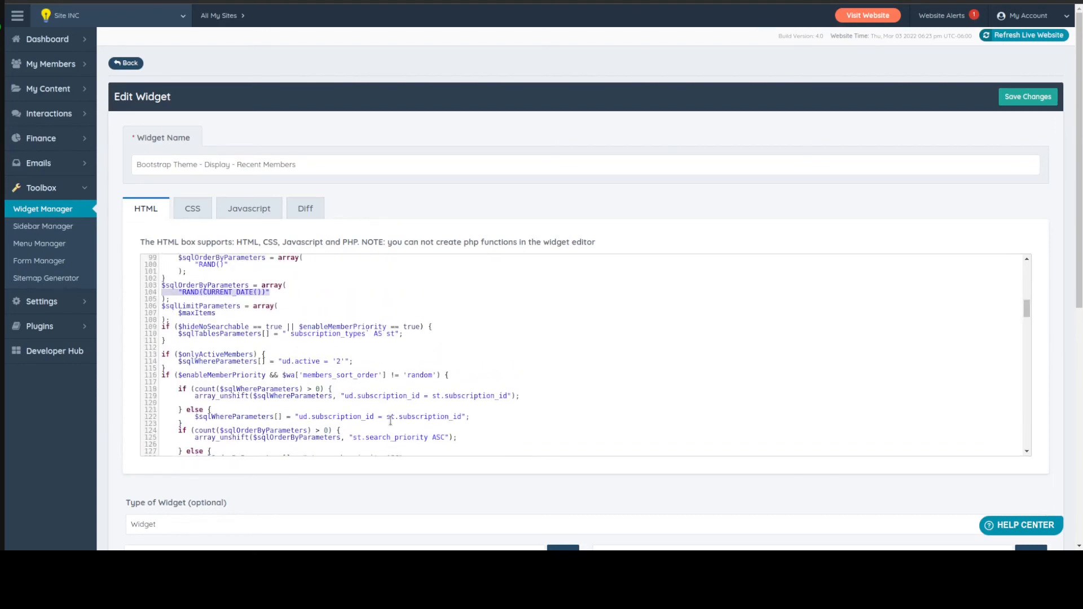
pyautogui.press('Left')
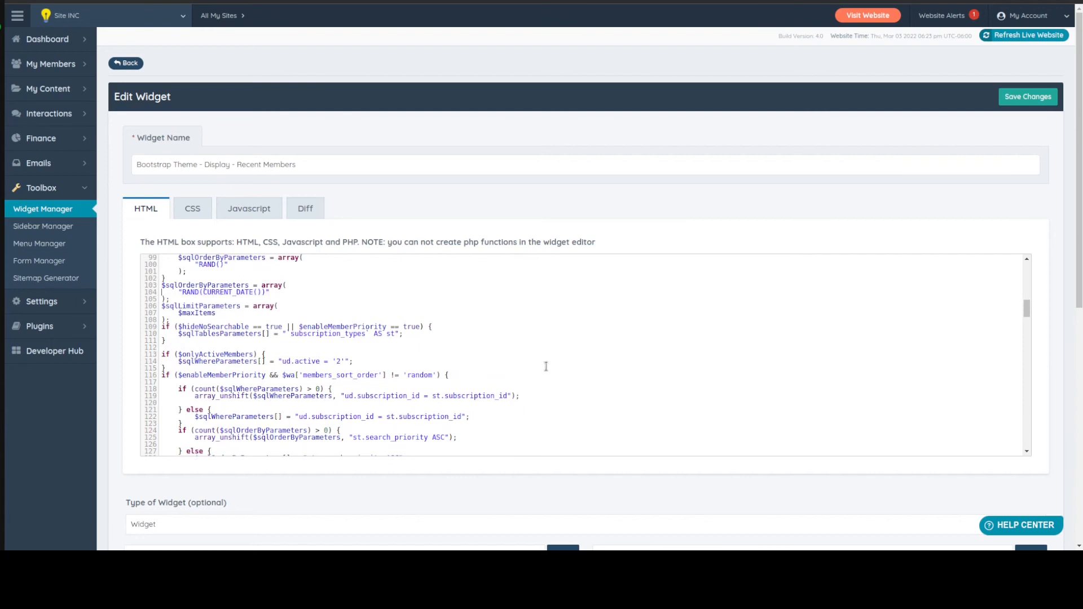
# Uncomment the "$maxItems = 1;" line above the $sqlSelectParameters array and save the widget
pyautogui.scroll(11, 272, 351)
pyautogui.scroll(2, 273, 351)
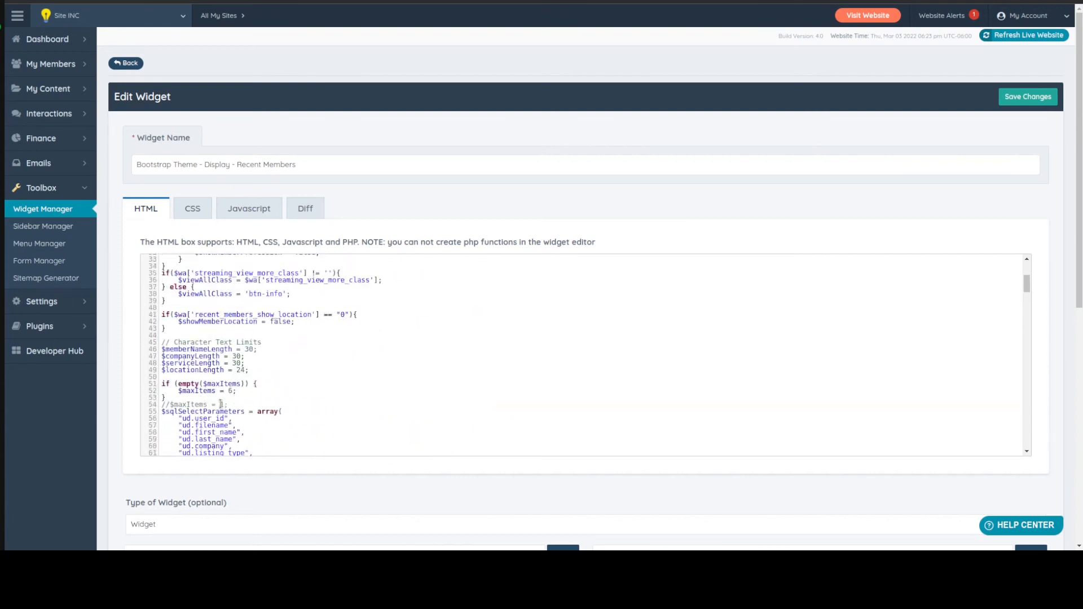
pyautogui.click(166, 405)
pyautogui.press('BackSpace')
pyautogui.press('BackSpace')
pyautogui.hotkey('ctrl', 's')
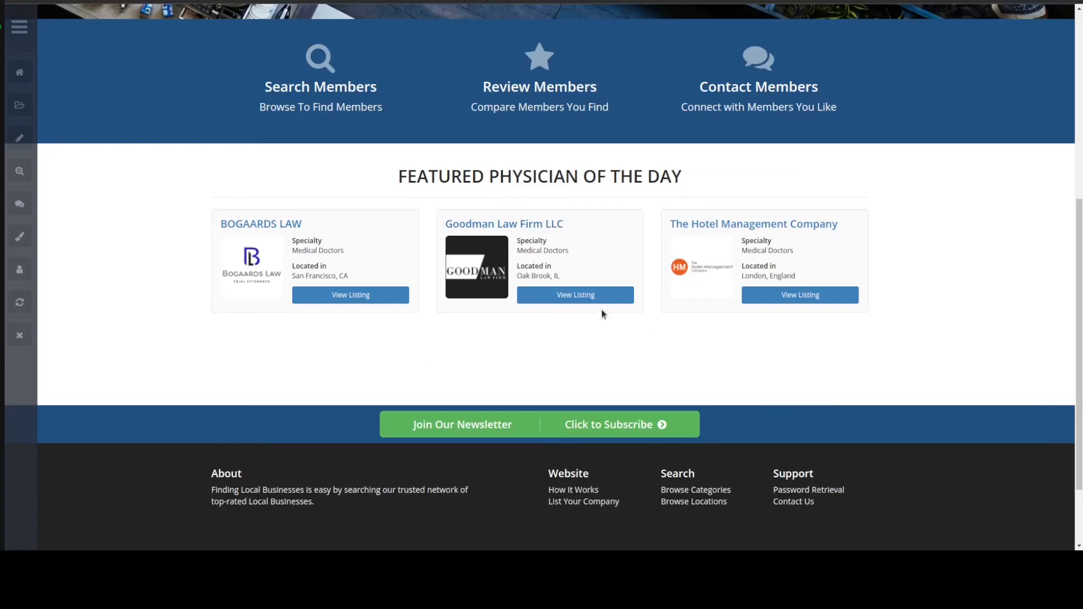
# Add the class col-md-offset-4 after col-sm-6 in the recent-member column div, save the widget and reload the homepage
pyautogui.click(73, 2)
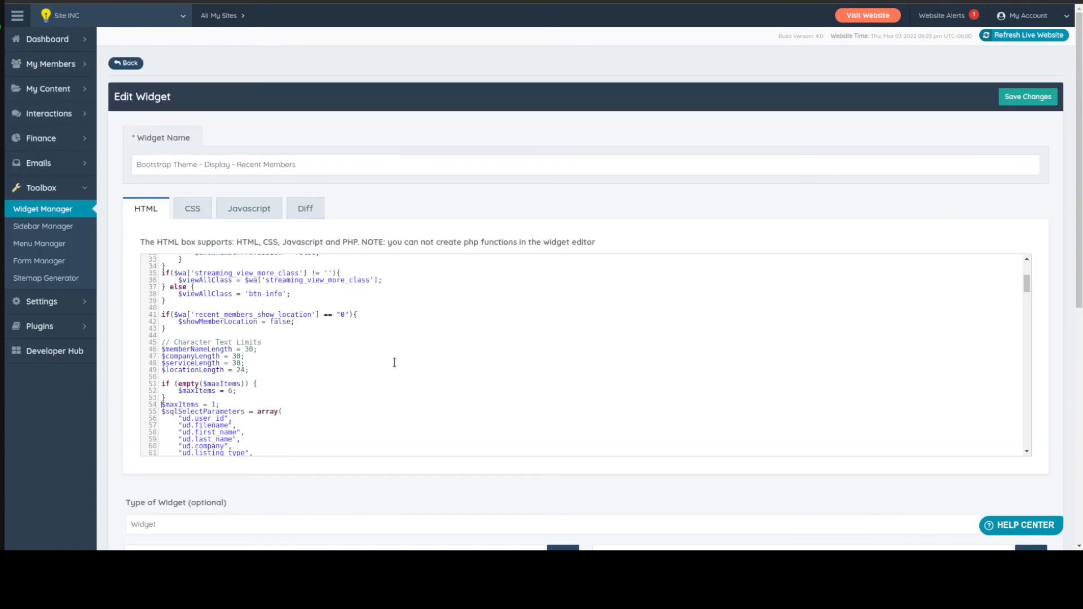
pyautogui.scroll(-6, 395, 362)
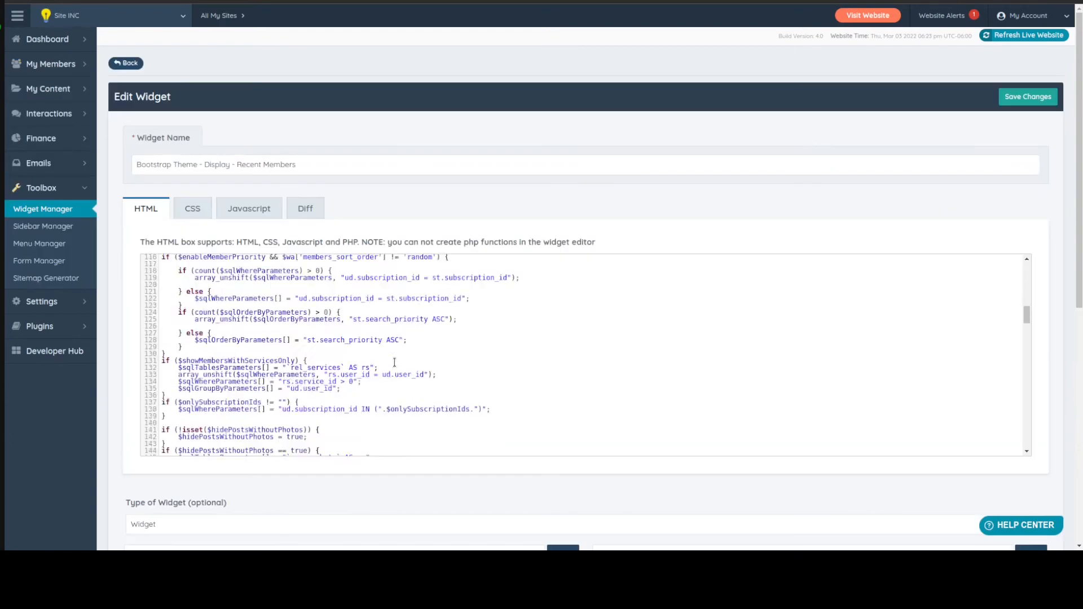
pyautogui.scroll(-8, 394, 362)
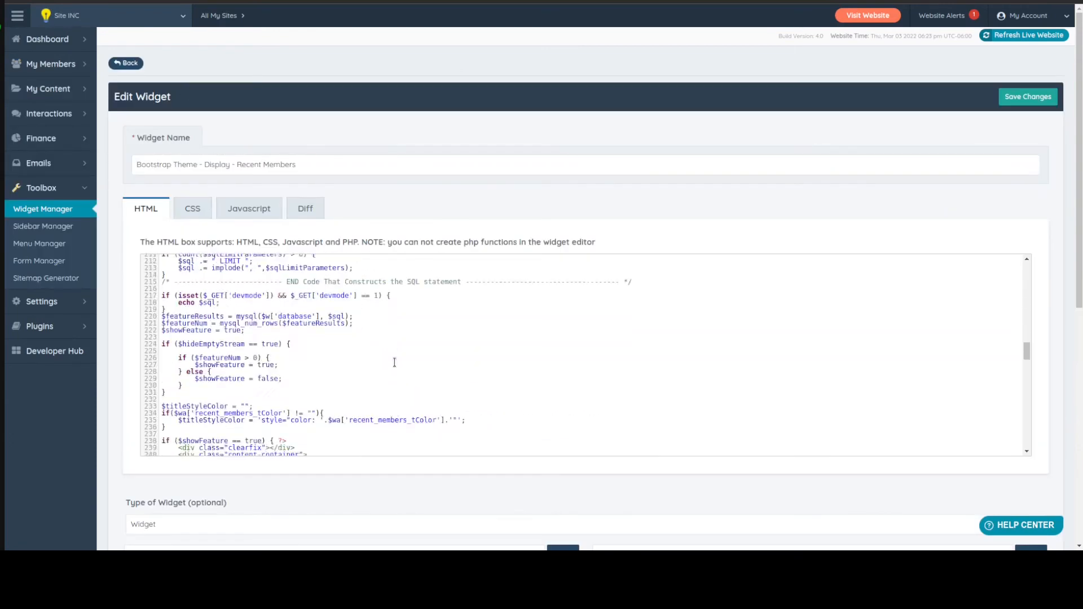
pyautogui.scroll(-3, 394, 362)
pyautogui.scroll(2, 394, 362)
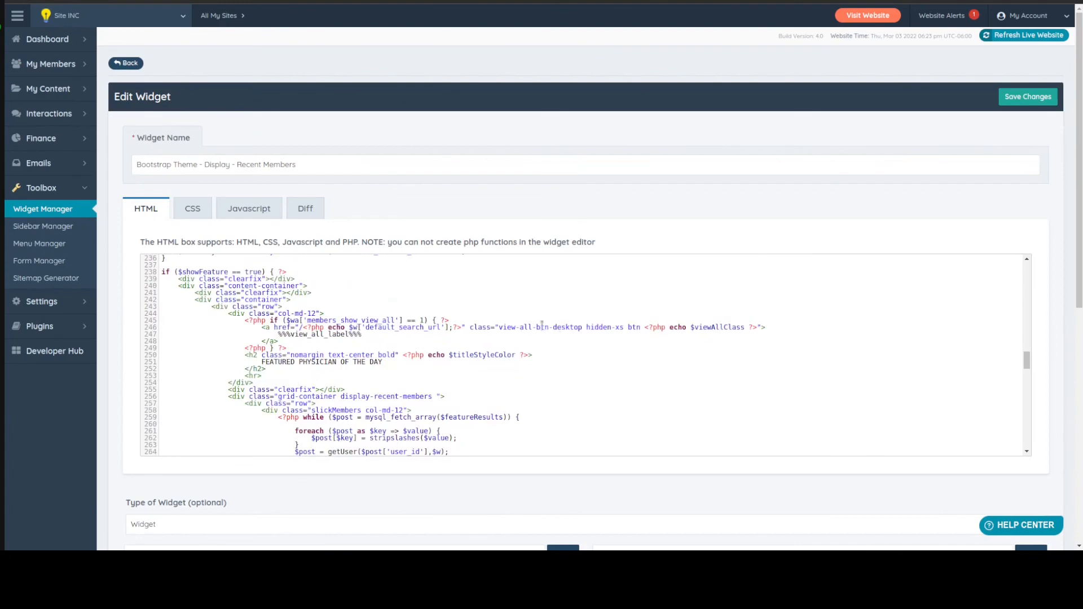
pyautogui.scroll(2, 440, 346)
pyautogui.scroll(-1, 417, 348)
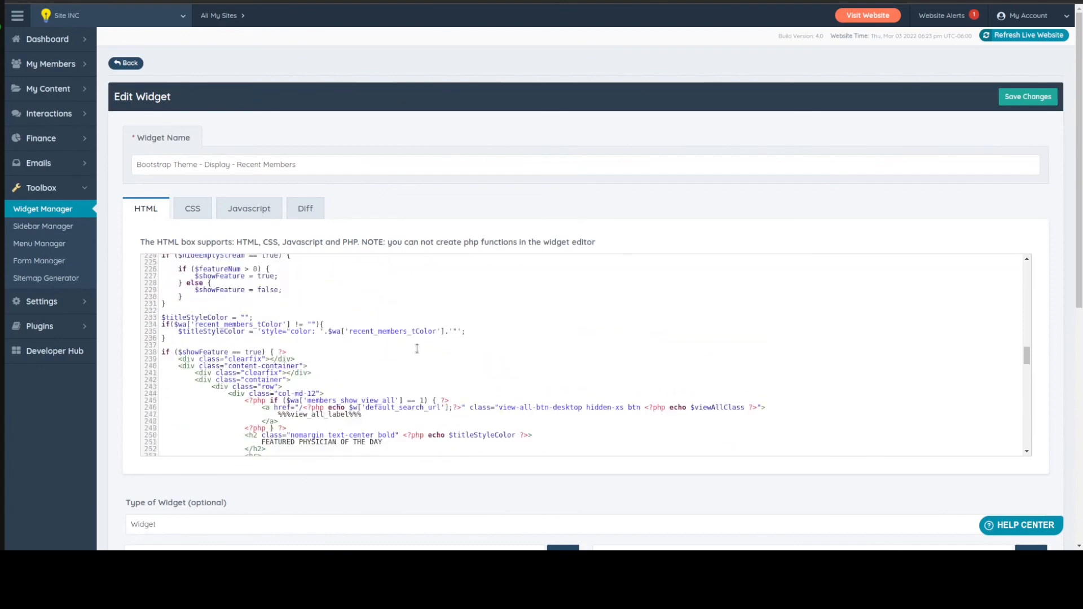
pyautogui.scroll(-3, 417, 348)
pyautogui.scroll(-1, 488, 314)
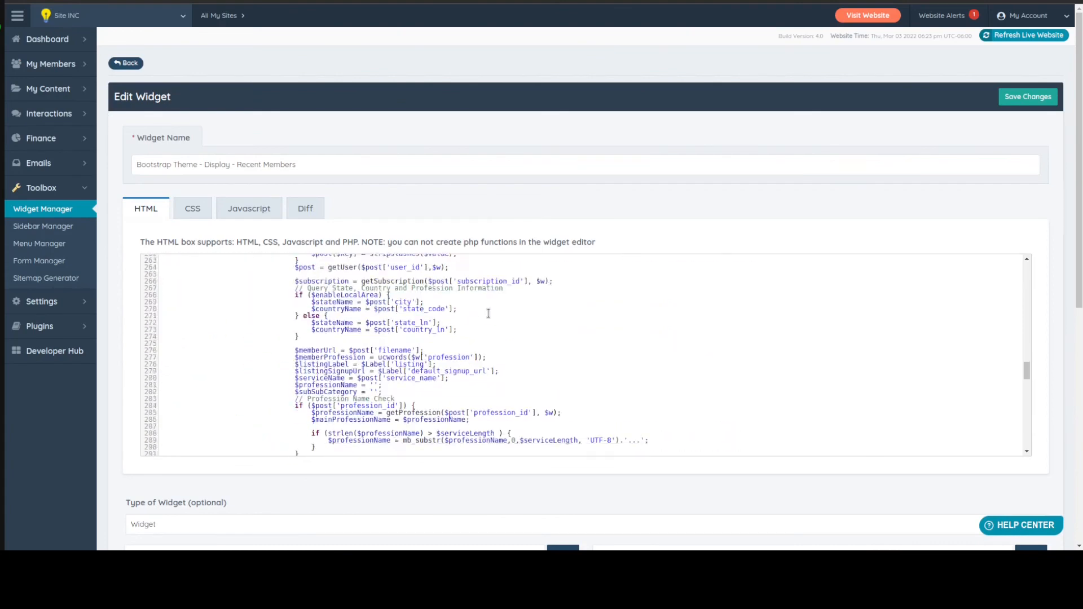
pyautogui.scroll(-6, 489, 314)
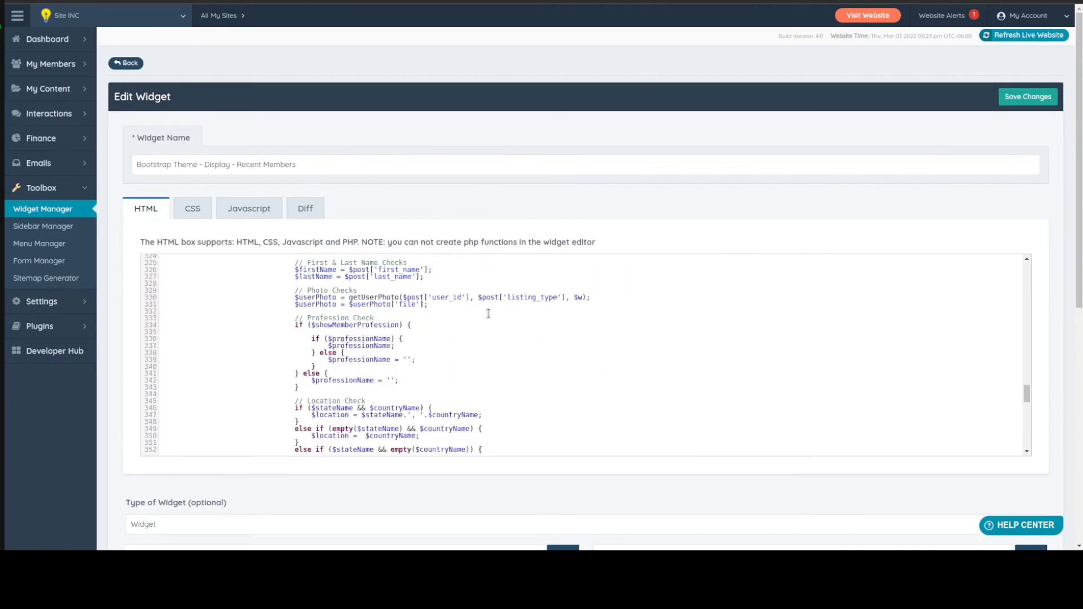
pyautogui.scroll(-6, 489, 313)
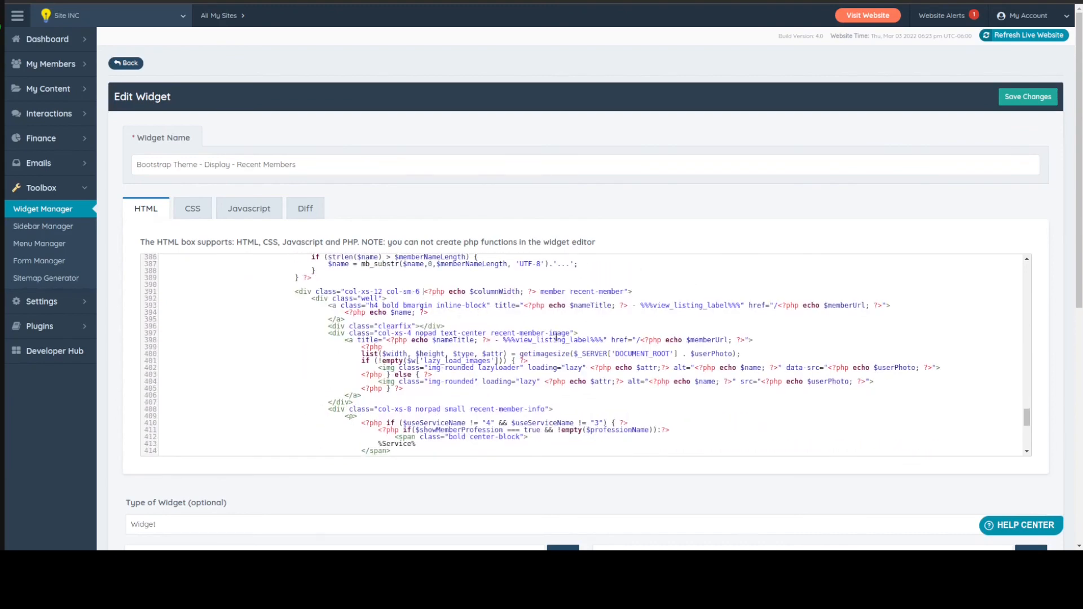
pyautogui.write('col-md-')
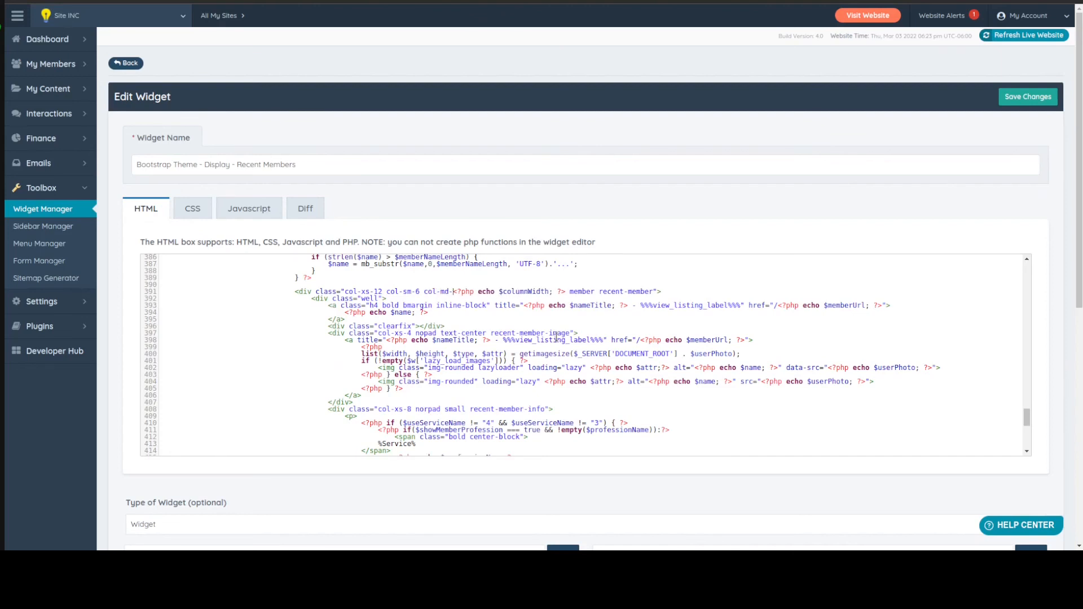
pyautogui.write('offset-4')
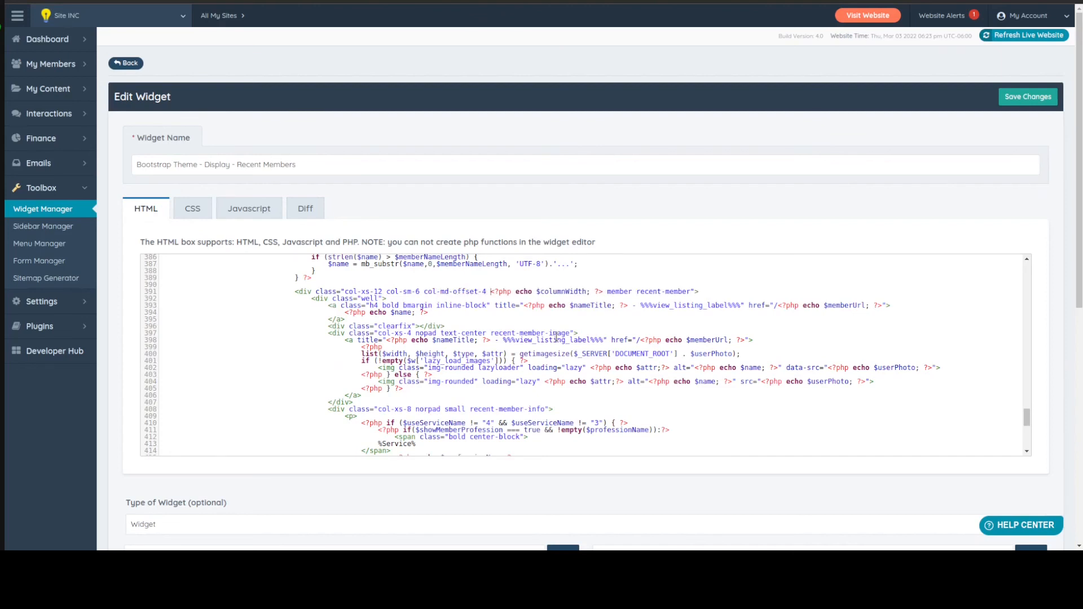
pyautogui.hotkey('ctrl', 's')
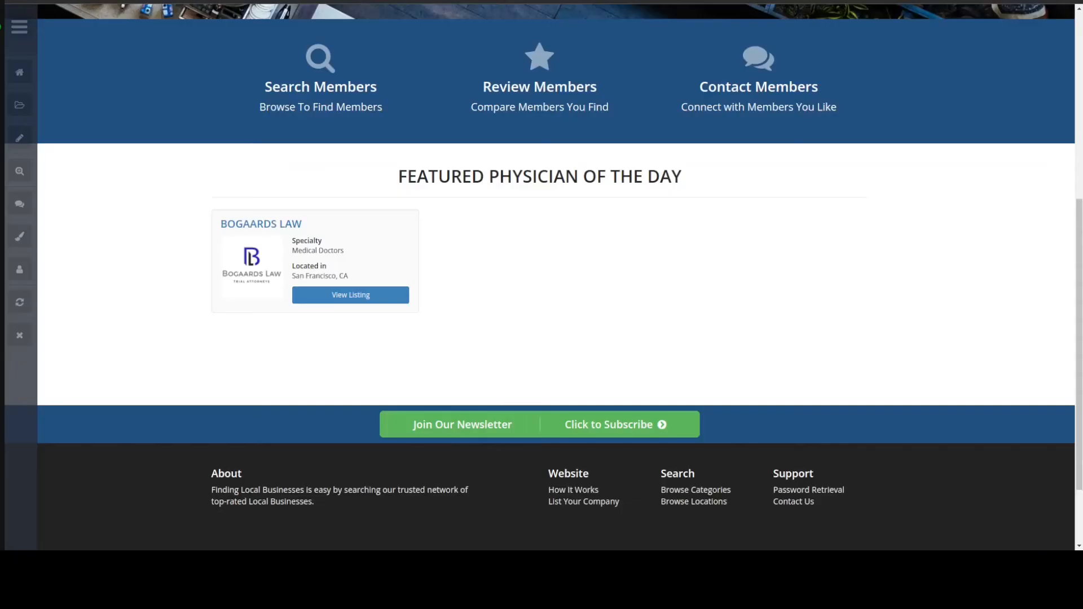
pyautogui.press('F5')
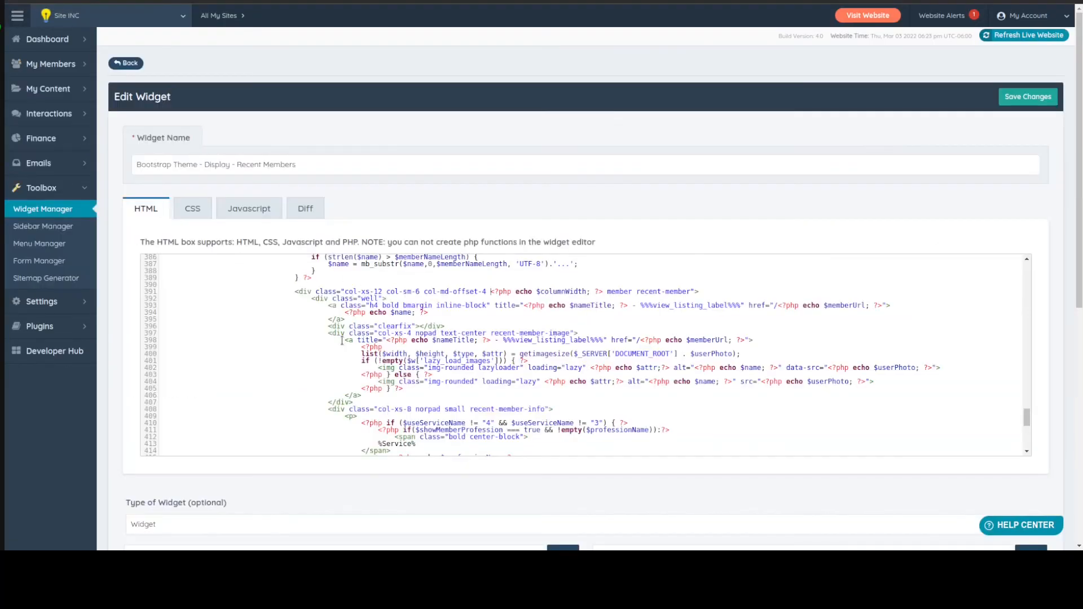
# Replace the hard-coded 4 in the "ls.service_id" condition of the $sqlWhereParameters array with the variable $subCategoryID
pyautogui.scroll(10, 342, 340)
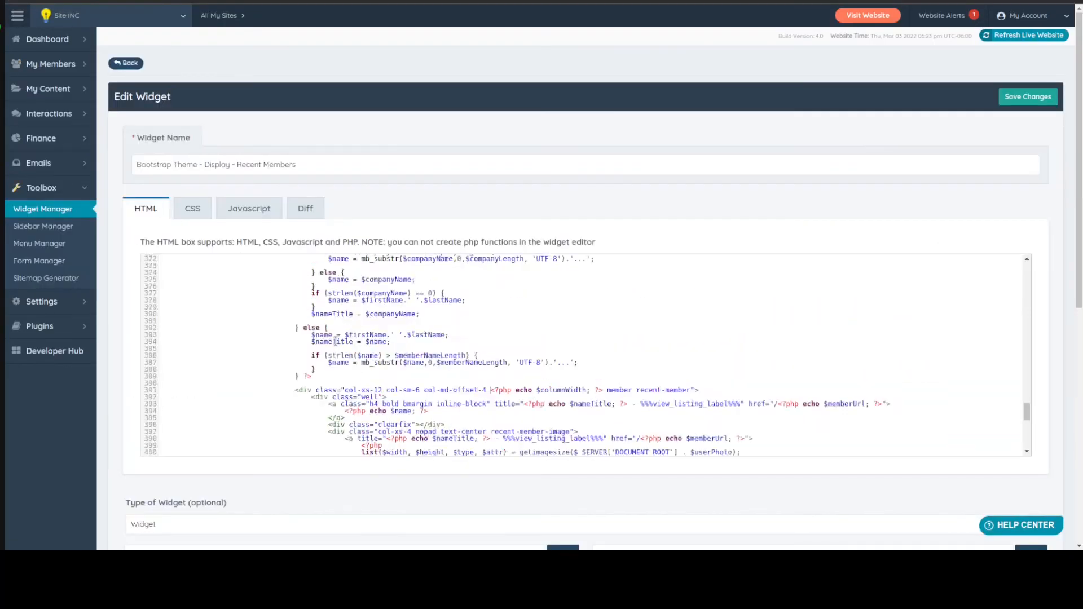
pyautogui.scroll(6, 330, 348)
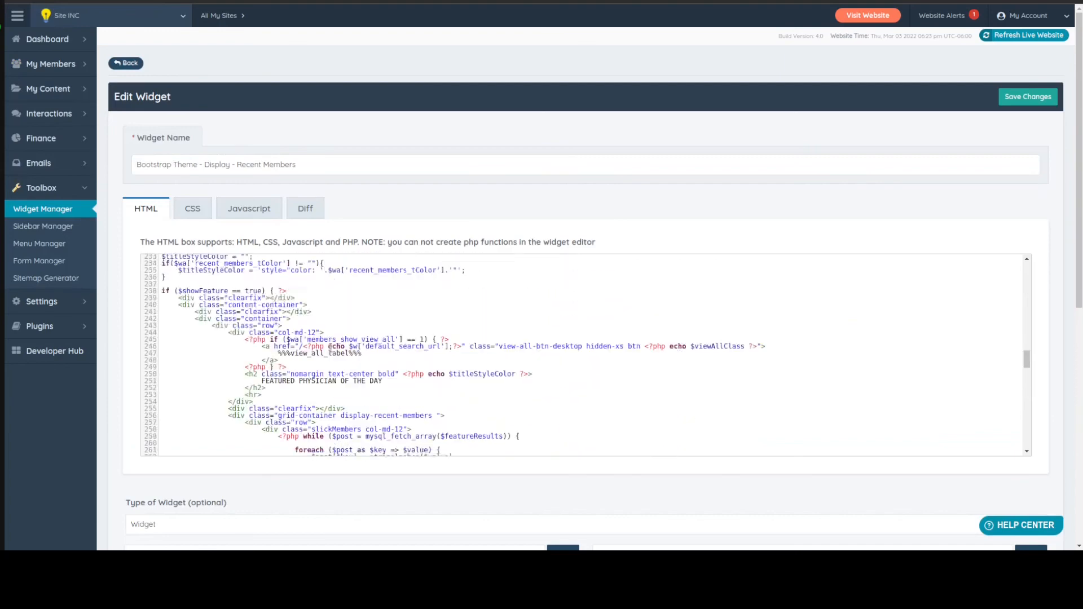
pyautogui.scroll(-1, 243, 353)
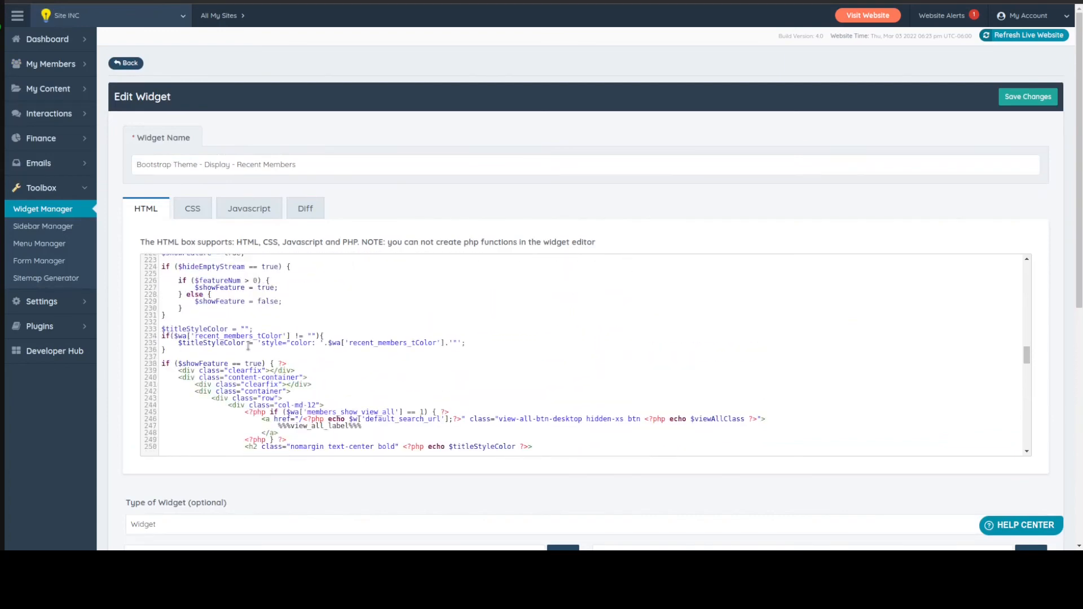
pyautogui.scroll(4, 267, 364)
pyautogui.scroll(4, 266, 364)
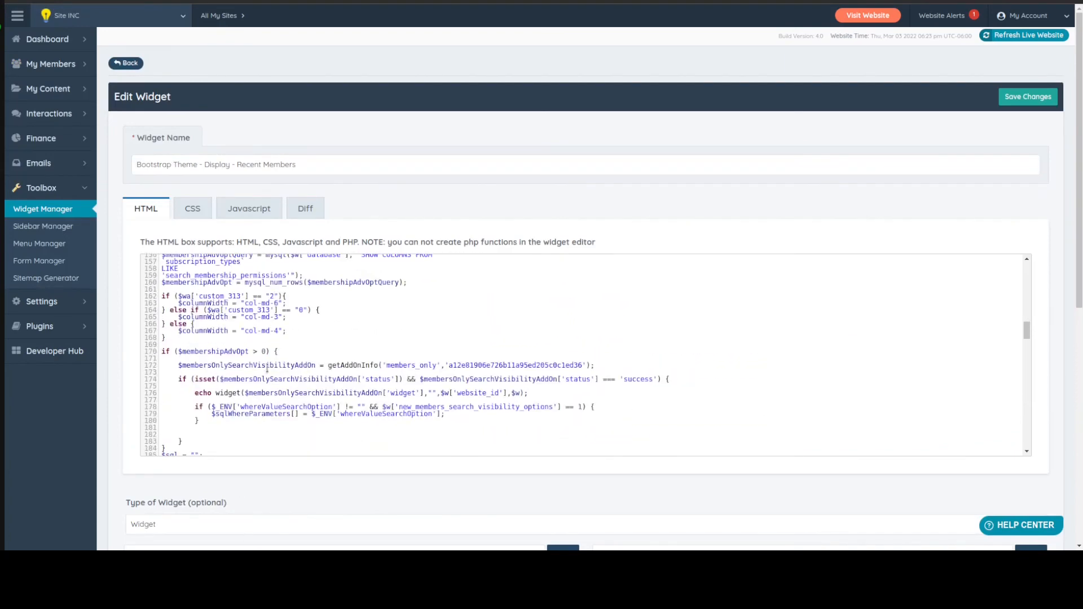
pyautogui.scroll(8, 260, 348)
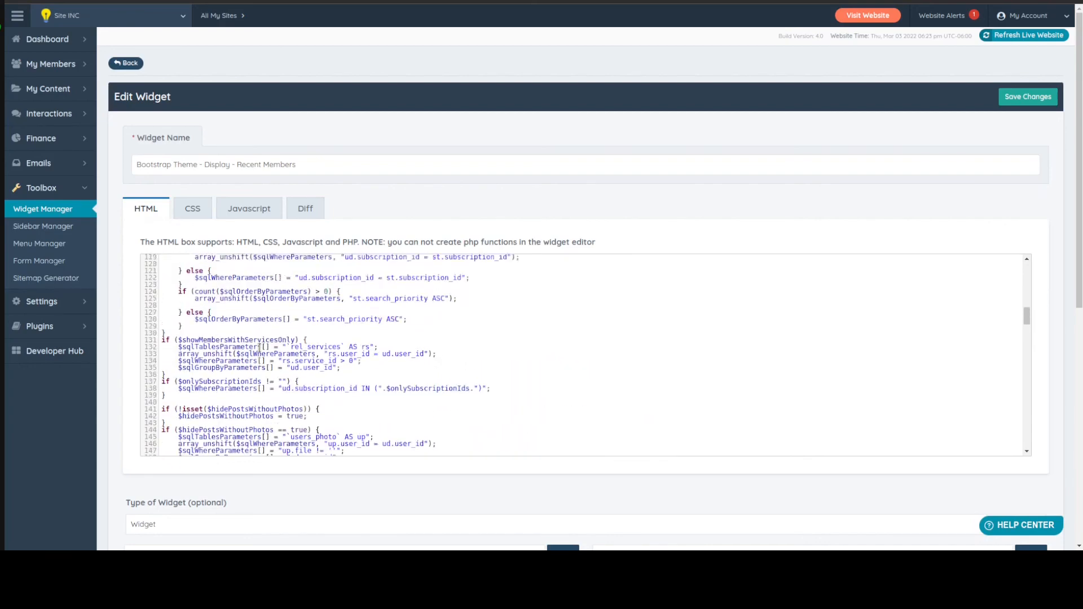
pyautogui.scroll(1, 260, 349)
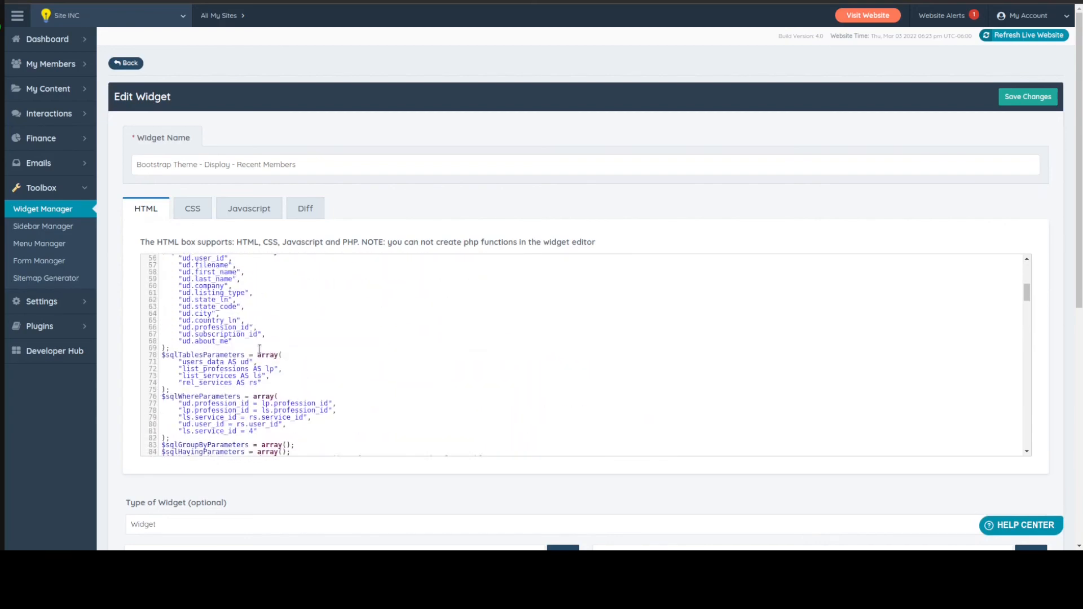
pyautogui.scroll(-1, 260, 361)
pyautogui.moveTo(267, 409); pyautogui.dragTo(160, 407)
pyautogui.click(215, 397)
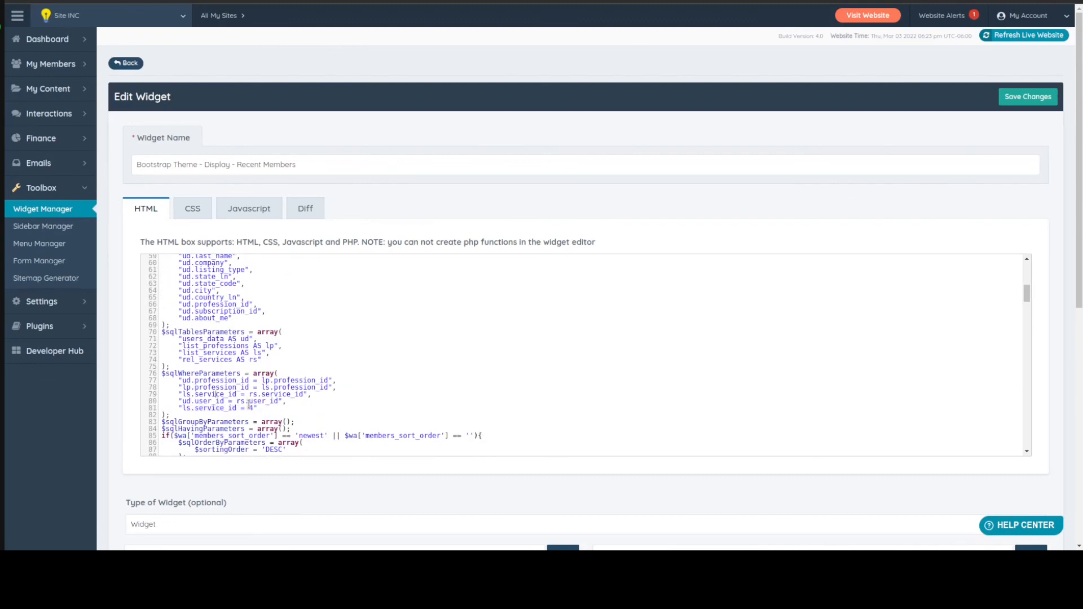
pyautogui.click(249, 406)
pyautogui.write('$subCategory')
pyautogui.write('ID')
pyautogui.hotkey('shift', 'Left')
pyautogui.hotkey('shift', 'Left')
pyautogui.hotkey('shift', 'Left')
pyautogui.hotkey('shift', 'Left')
pyautogui.hotkey('shift', 'Left')
pyautogui.hotkey('shift', 'Left')
pyautogui.hotkey('shift', 'Left')
pyautogui.hotkey('shift', 'Left')
pyautogui.hotkey('shift', 'Left')
pyautogui.hotkey('shift', 'Left')
pyautogui.hotkey('shift', 'Left')
pyautogui.hotkey('shift', 'Left')
pyautogui.hotkey('shift', 'Left')
pyautogui.hotkey('shift', 'Left')
pyautogui.press('Left')
# Rename the $topCategoryID variable at the top of the code to $subCategoryID, set it to 4, save the widget and check the homepage
pyautogui.scroll(8, 355, 304)
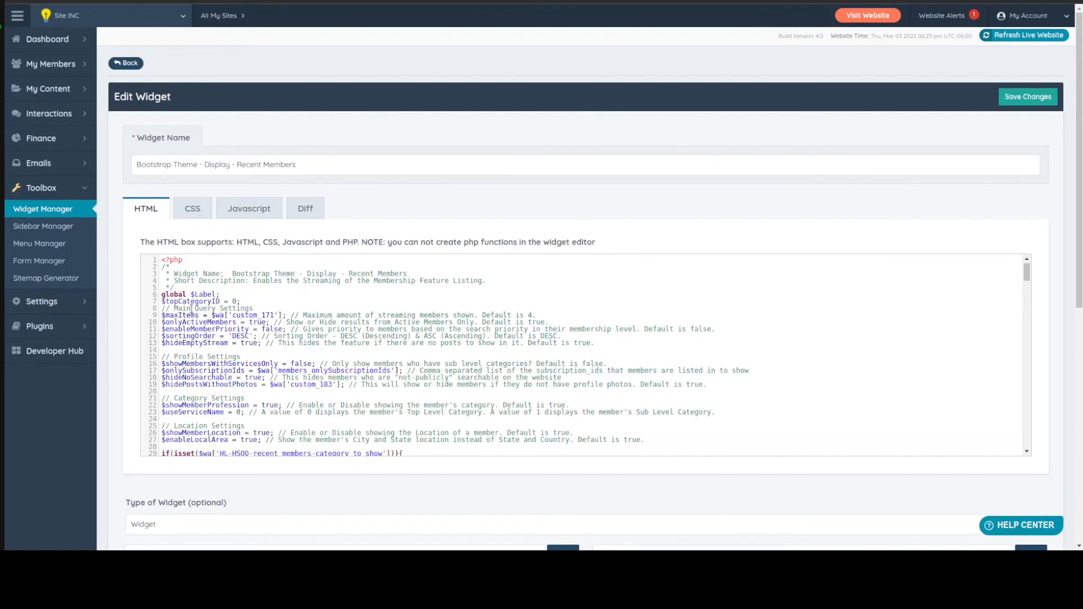
pyautogui.doubleClick(191, 304)
pyautogui.write('subCategoryID')
pyautogui.hotkey('ctrl', 's')
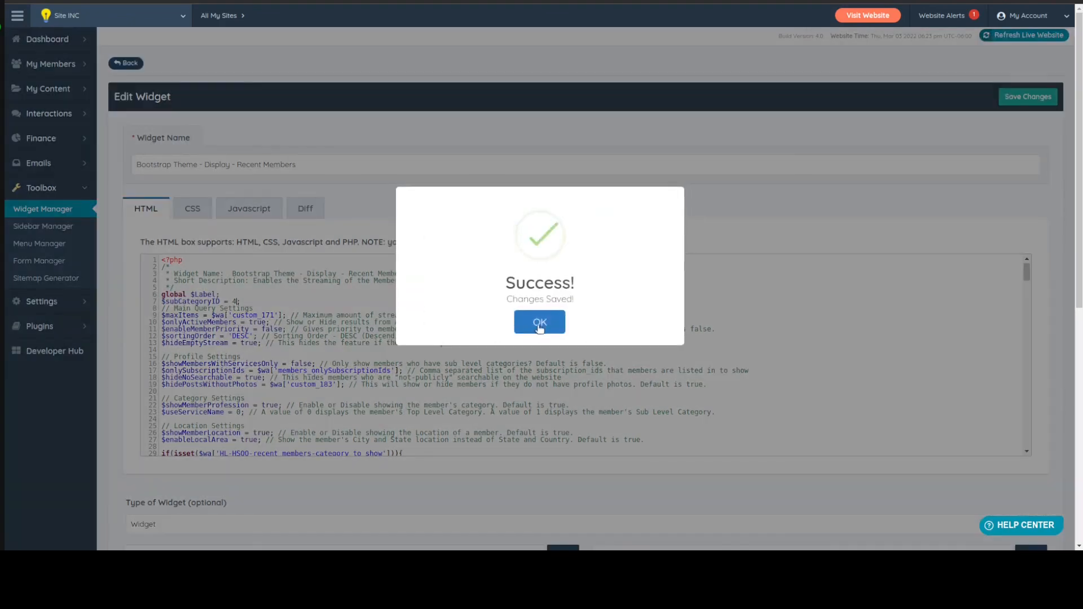
pyautogui.click(540, 324)
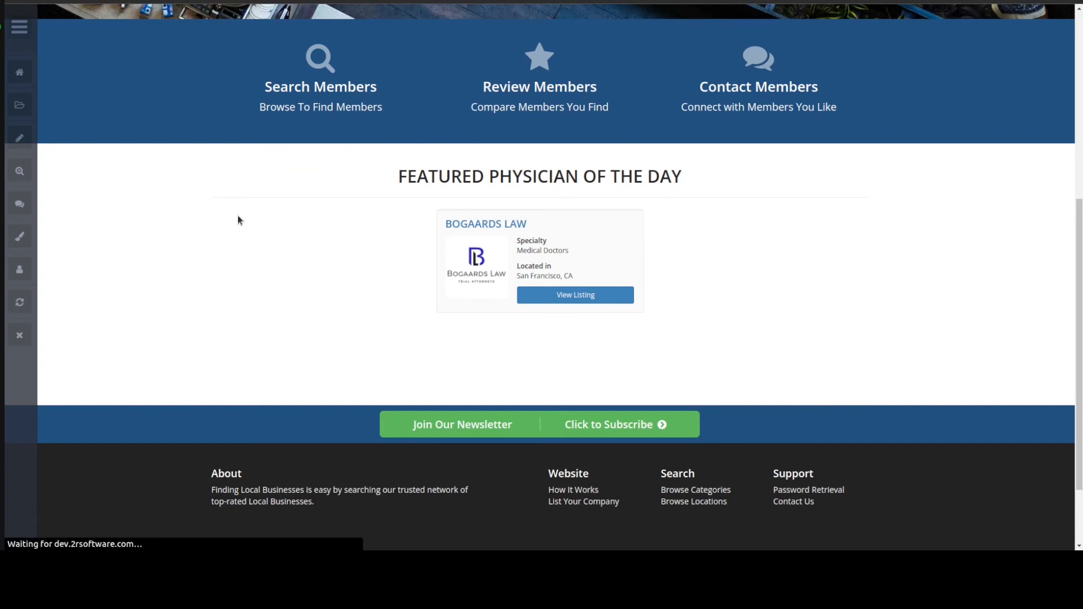
pyautogui.click(630, 242)
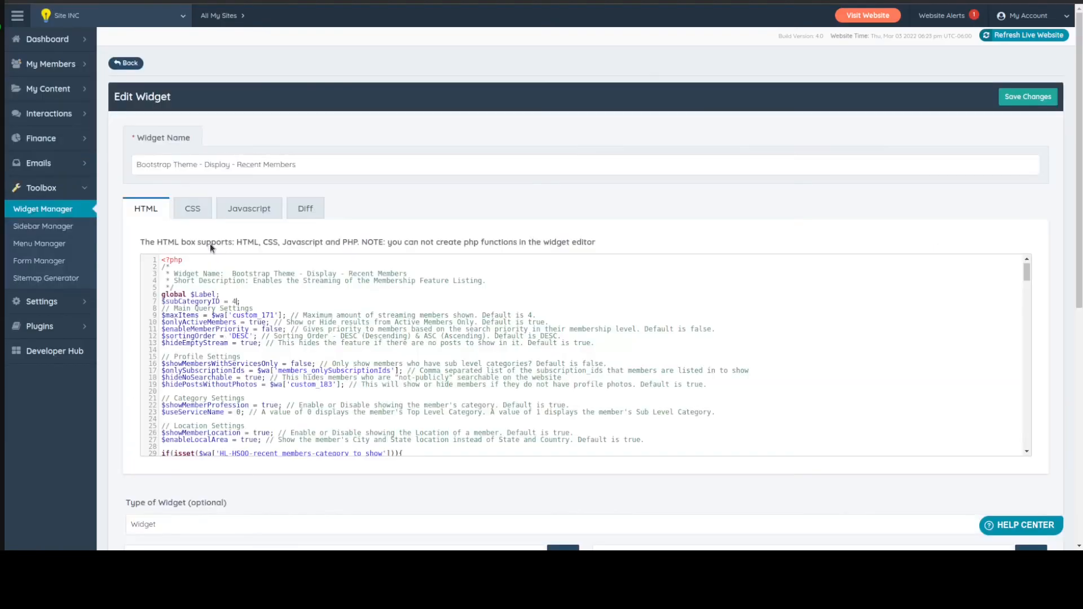
# Review the widget code's $maxItems line and the "RAND(CURRENT_DATE())" entry in $sqlOrderByParameters
pyautogui.scroll(-3, 225, 359)
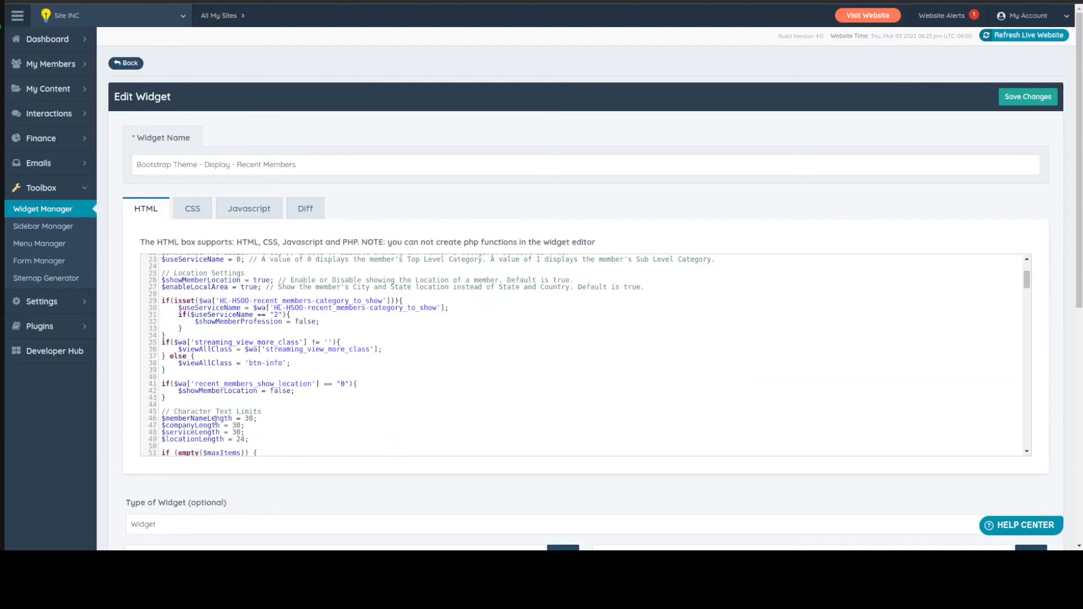
pyautogui.scroll(3, 220, 414)
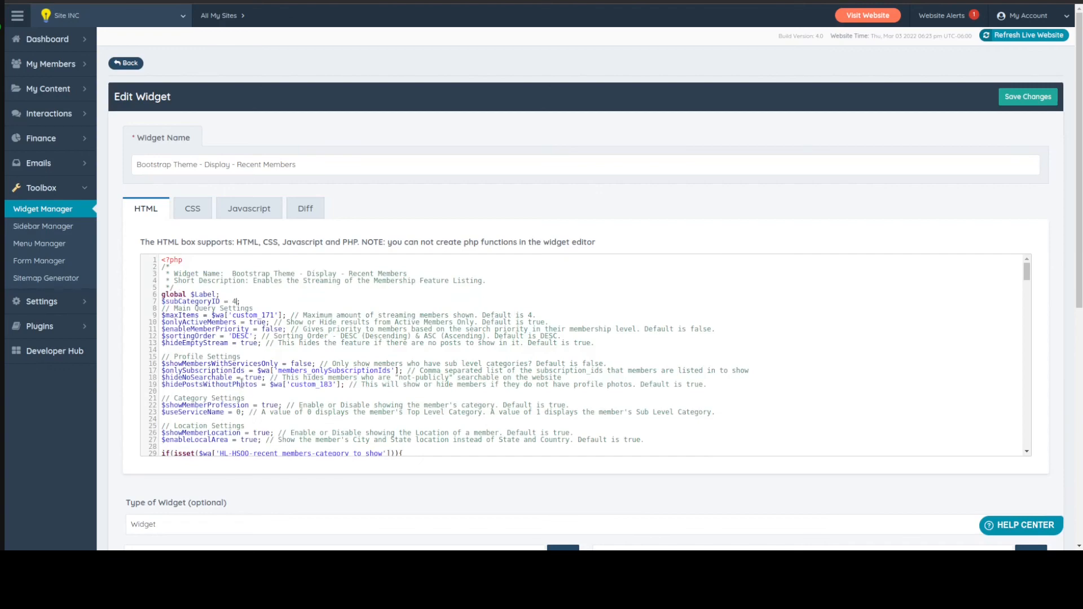
pyautogui.scroll(-5, 253, 360)
pyautogui.scroll(1, 253, 359)
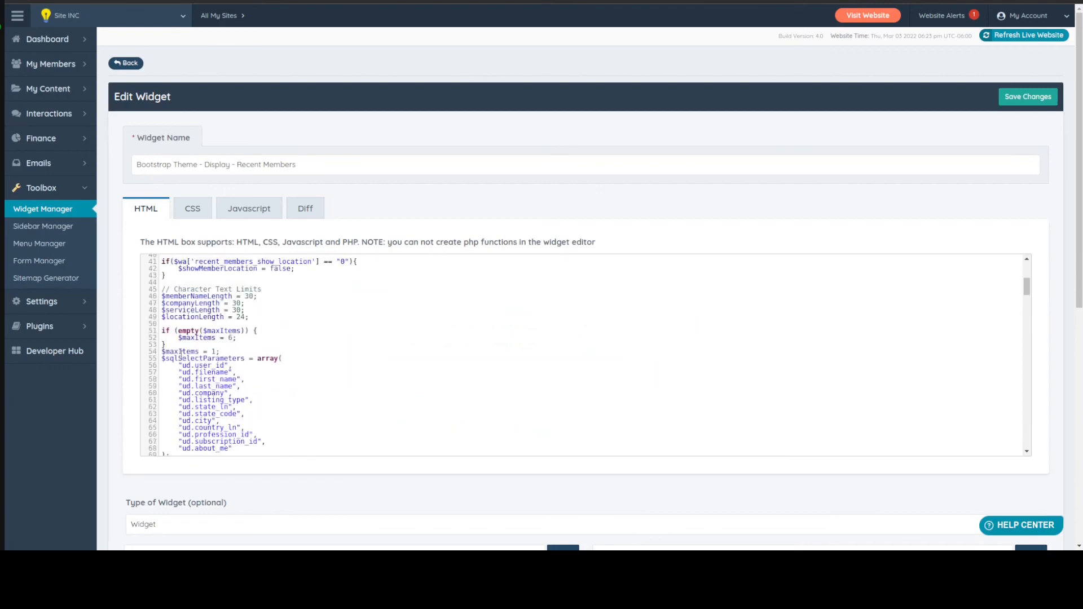
pyautogui.moveTo(163, 351); pyautogui.dragTo(219, 352)
pyautogui.scroll(-15, 250, 361)
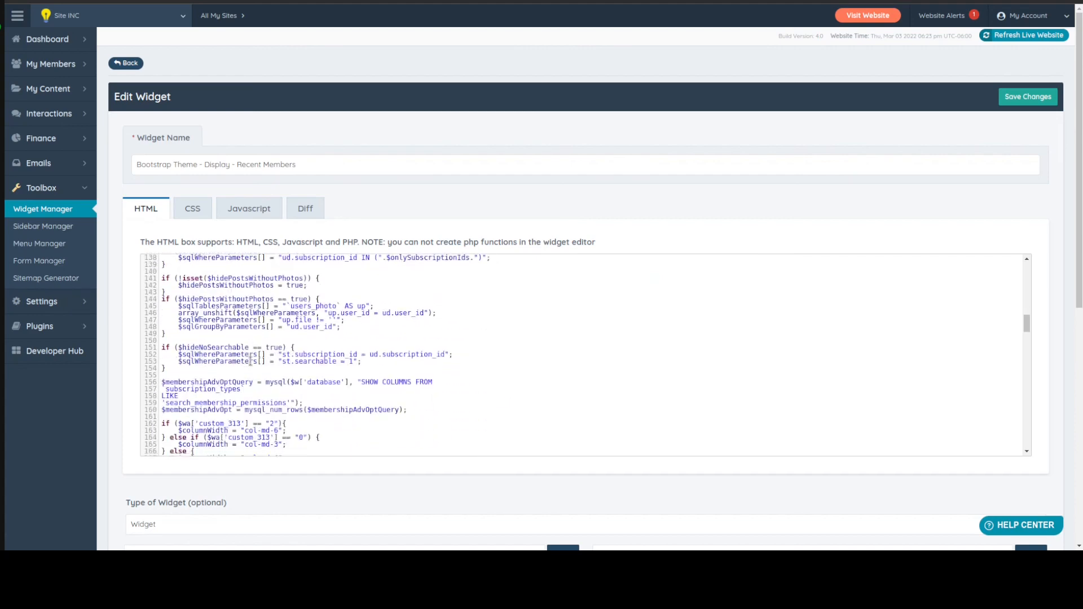
pyautogui.scroll(-3, 250, 361)
pyautogui.scroll(10, 250, 360)
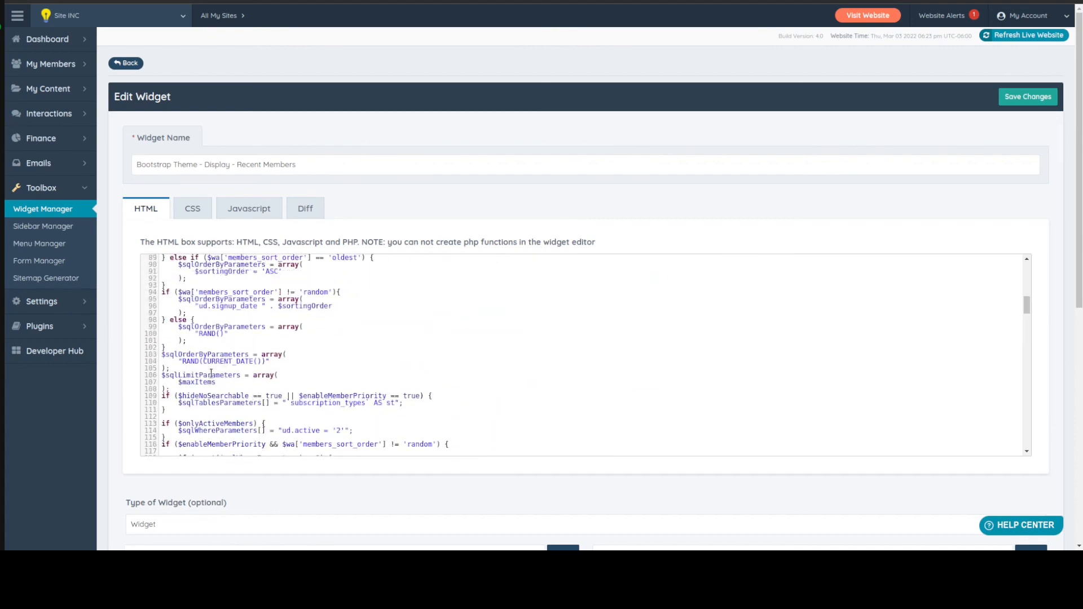
pyautogui.moveTo(163, 361); pyautogui.dragTo(263, 357)
# Delete all the category conditions from the $sqlWhereParameters array, leaving it as an empty array()
pyautogui.scroll(5, 263, 357)
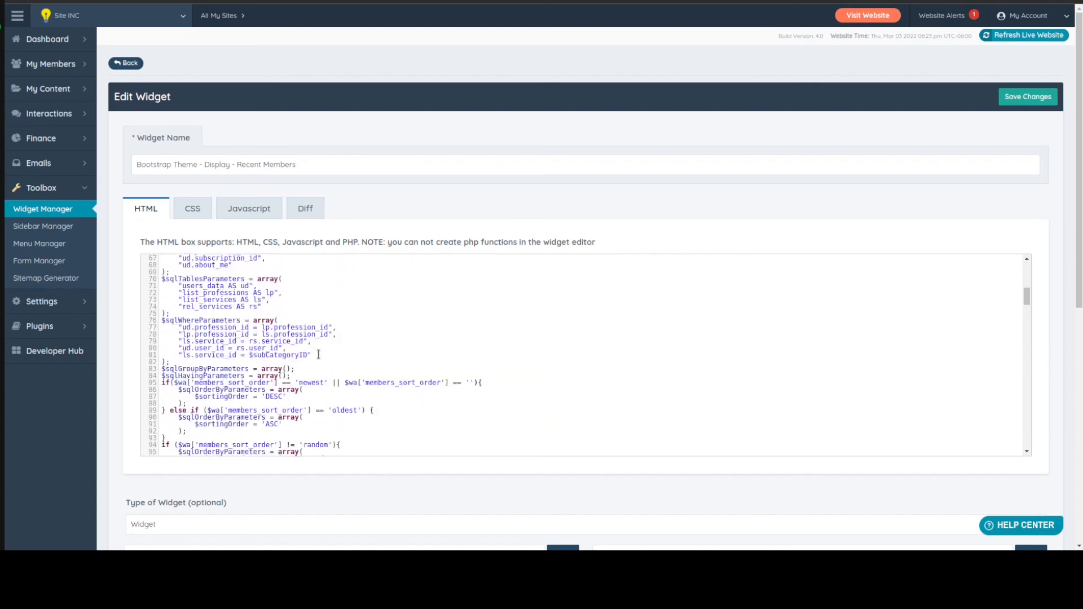
pyautogui.moveTo(318, 354); pyautogui.dragTo(148, 330)
pyautogui.press('BackSpace')
pyautogui.press('BackSpace')
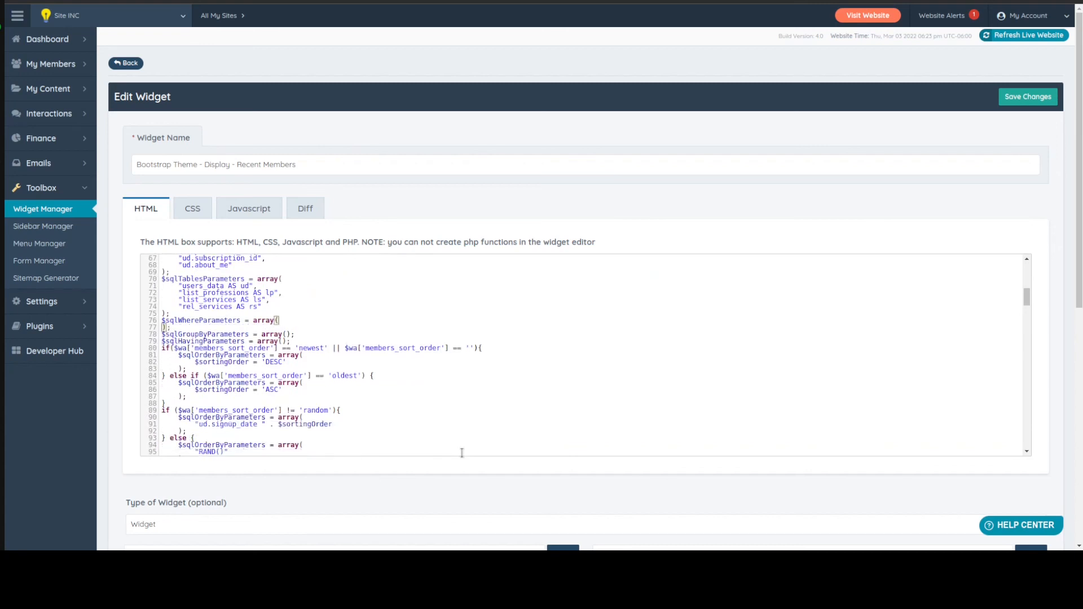
pyautogui.press('Delete')
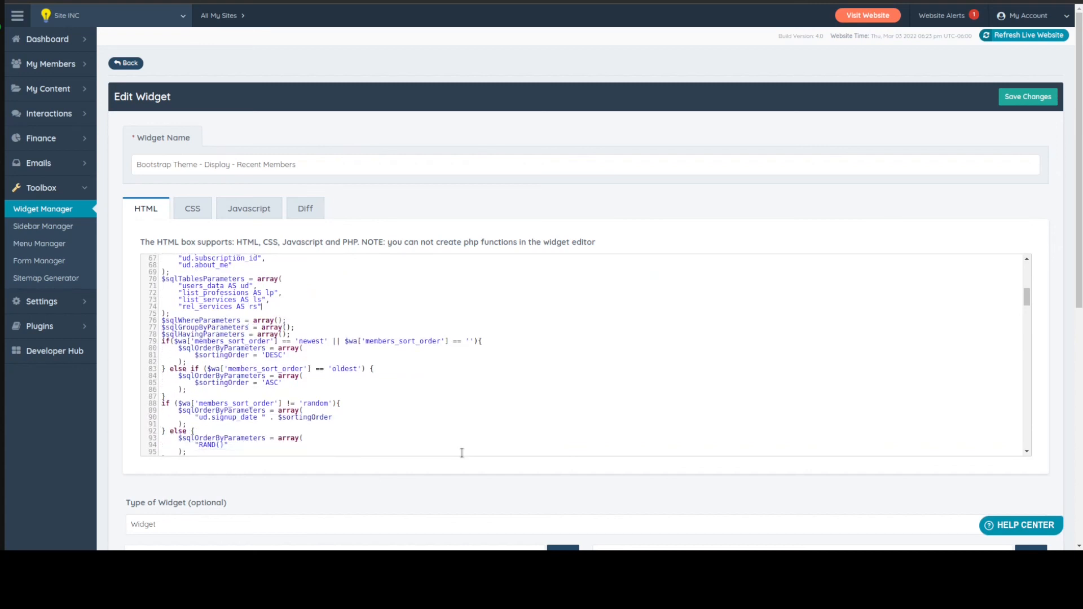
# Remove the list_professions, list_services and rel_services tables from $sqlTablesParameters, keeping only "users_data AS ud", and save the widget
pyautogui.hotkey('shift', 'Up')
pyautogui.hotkey('shift', 'Up')
pyautogui.hotkey('shift', 'Up')
pyautogui.press('BackSpace')
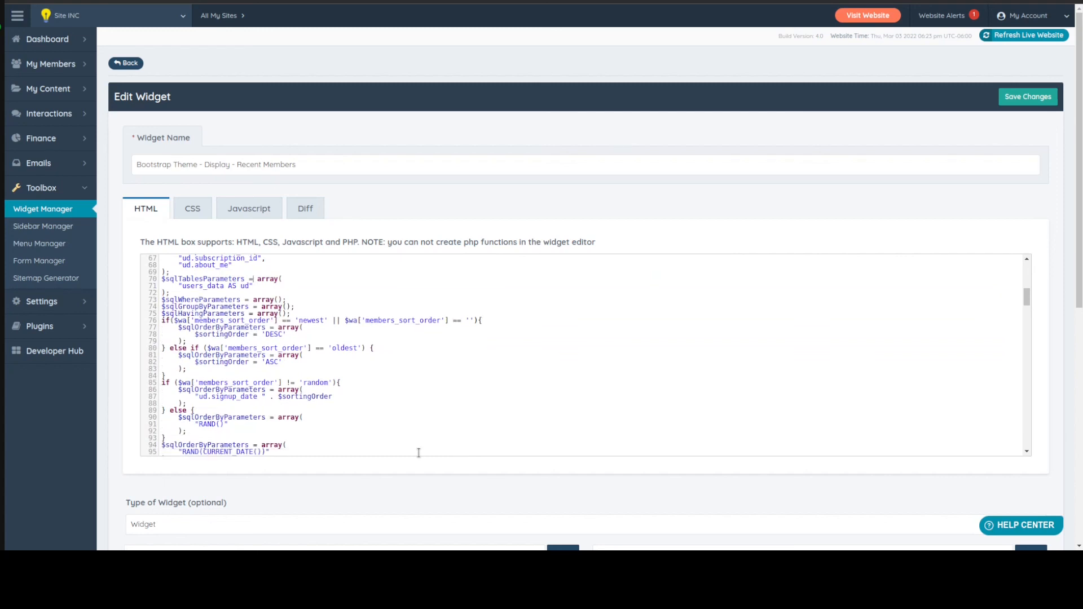
pyautogui.scroll(5, 384, 406)
pyautogui.scroll(4, 327, 308)
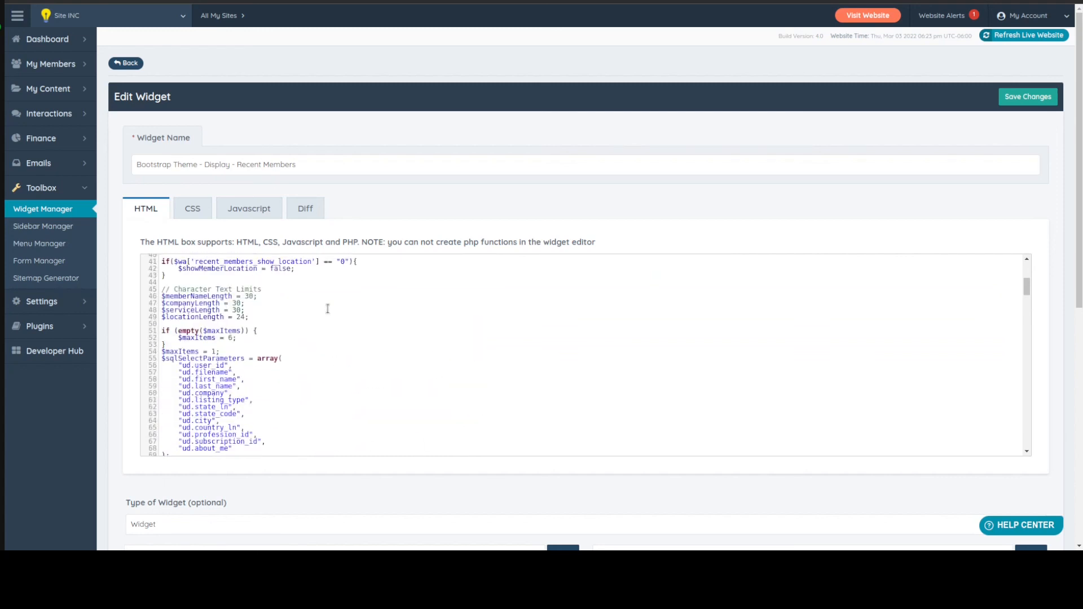
pyautogui.hotkey('ctrl', 's')
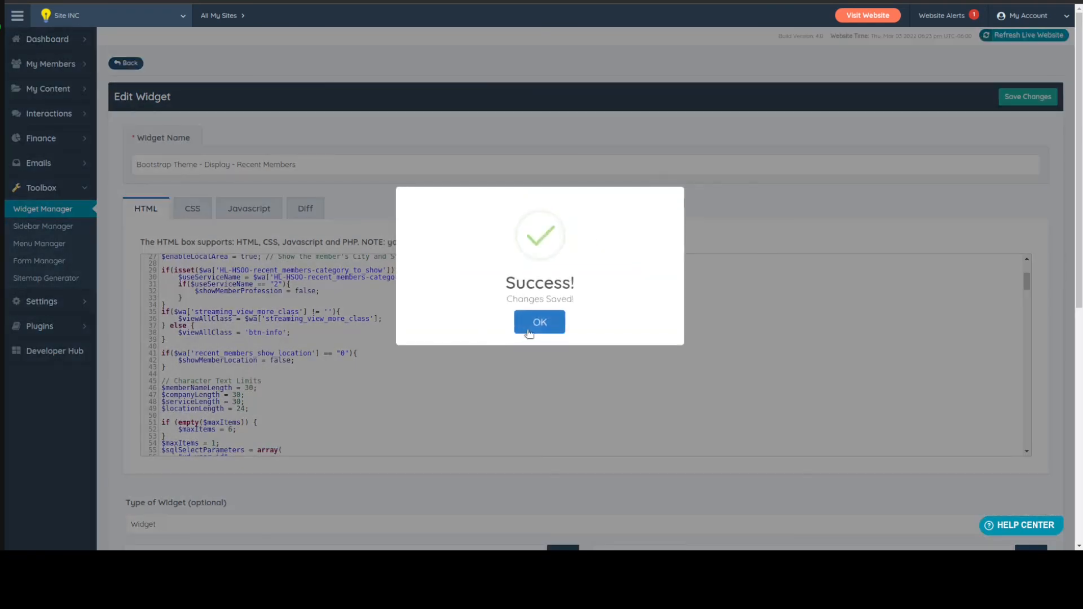
pyautogui.click(531, 331)
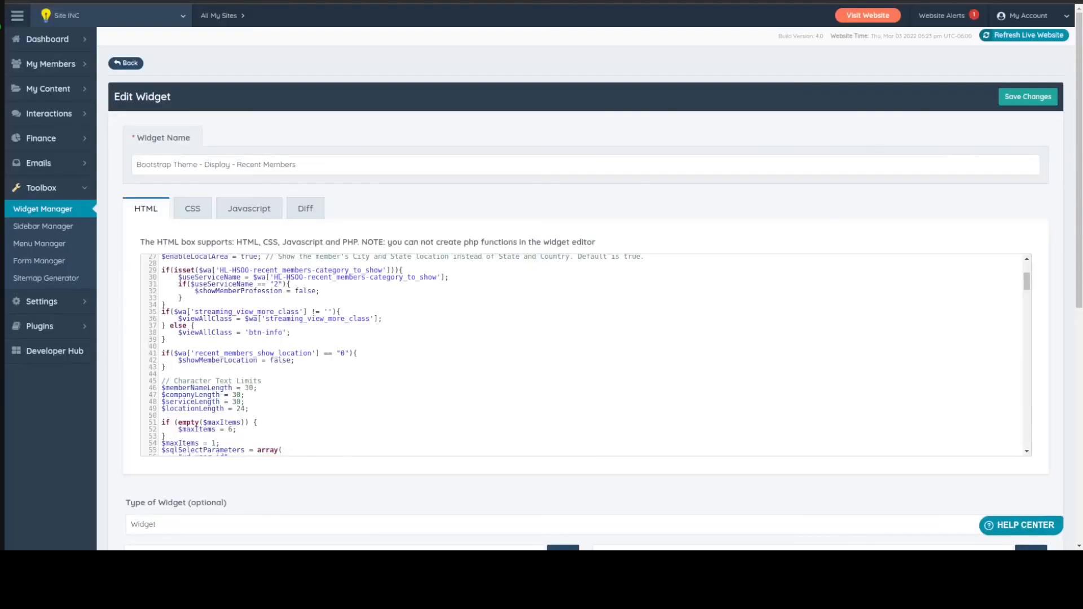
# Add "+ 1" after CURRENT_DATE() inside the RAND call of $sqlOrderByParameters and save the widget
pyautogui.scroll(-5, 299, 345)
pyautogui.scroll(-8, 299, 346)
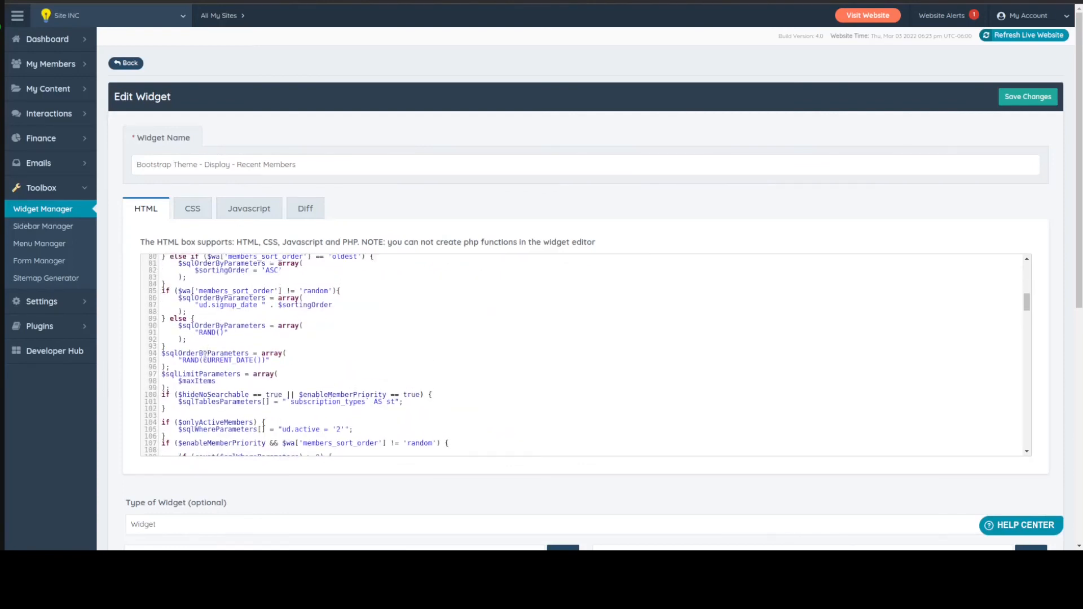
pyautogui.moveTo(203, 359); pyautogui.dragTo(264, 360)
pyautogui.click(280, 375)
pyautogui.click(262, 361)
pyautogui.write('+ 1')
pyautogui.hotkey('ctrl', 's')
# Remove the "+ 1" from the RAND(CURRENT_DATE()) line, save the widget and check the homepage's Featured Physician of the Day section
pyautogui.press('BackSpace')
pyautogui.press('BackSpace')
pyautogui.press('BackSpace')
pyautogui.press('BackSpace')
pyautogui.hotkey('ctrl', 's')
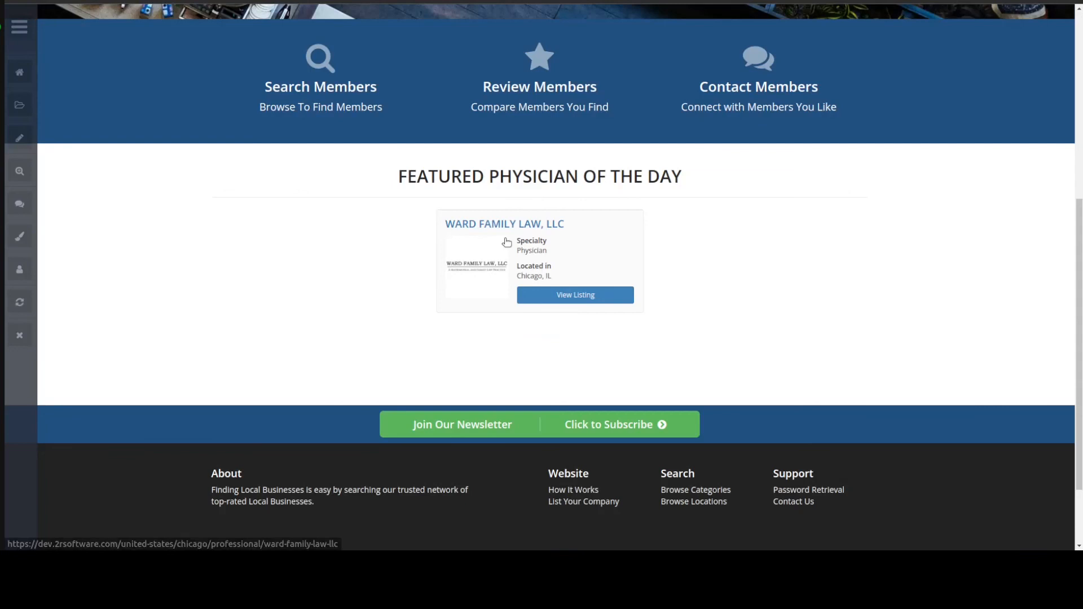
pyautogui.click(506, 242)
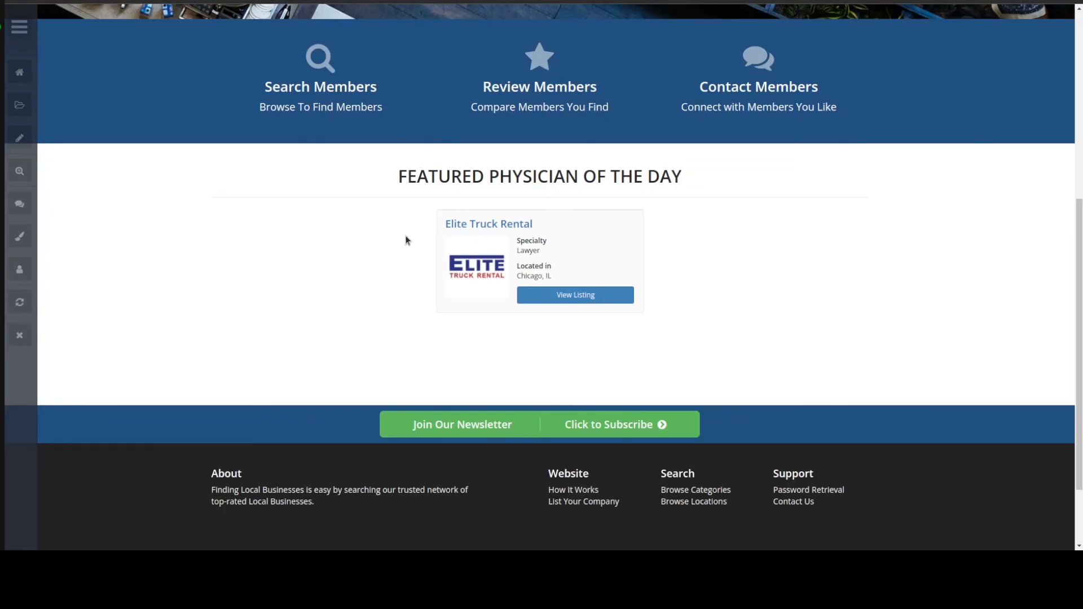
pyautogui.rightClick(284, 298)
pyautogui.click(229, 272)
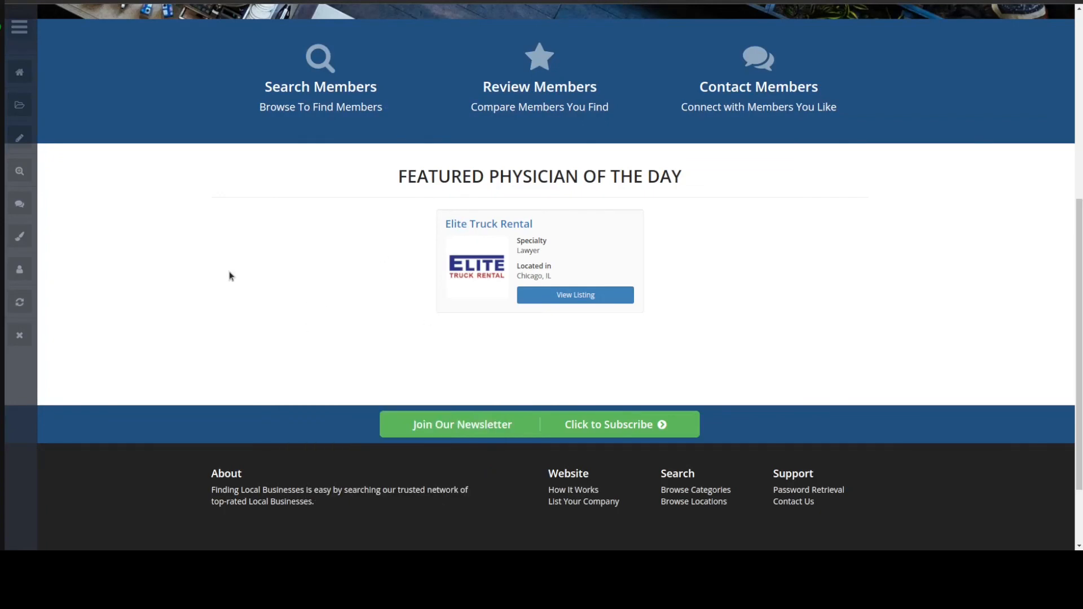